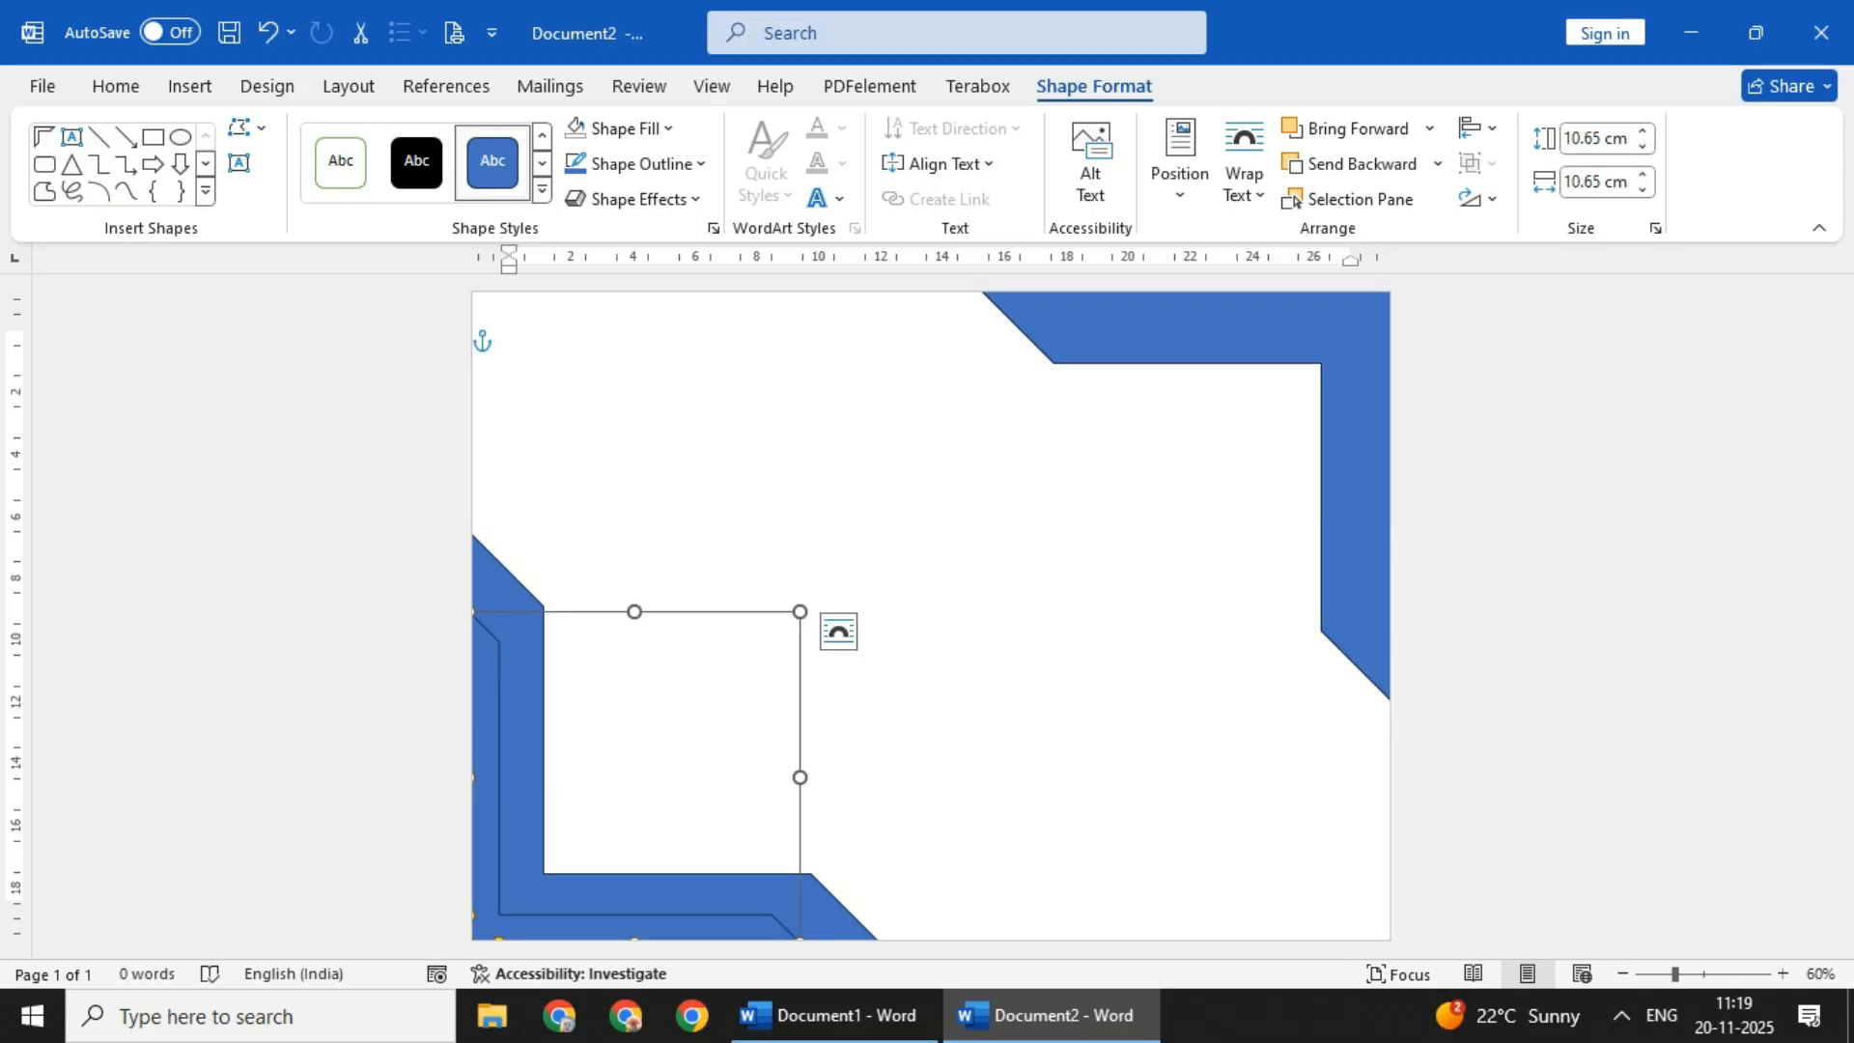
# - Duplicate the smaller corner shape, flip the copy horizontally and vertically, and fit it into the page's upper-right corner
pyautogui.hotkey('ctrl', 'z')
pyautogui.hotkey('ctrl', 'd')
pyautogui.moveTo(627, 933); pyautogui.dragTo(884, 692)
pyautogui.click(1477, 199)
pyautogui.click(1559, 350)
pyautogui.click(1477, 199)
pyautogui.click(1548, 311)
pyautogui.moveTo(1053, 435); pyautogui.dragTo(1374, 338)
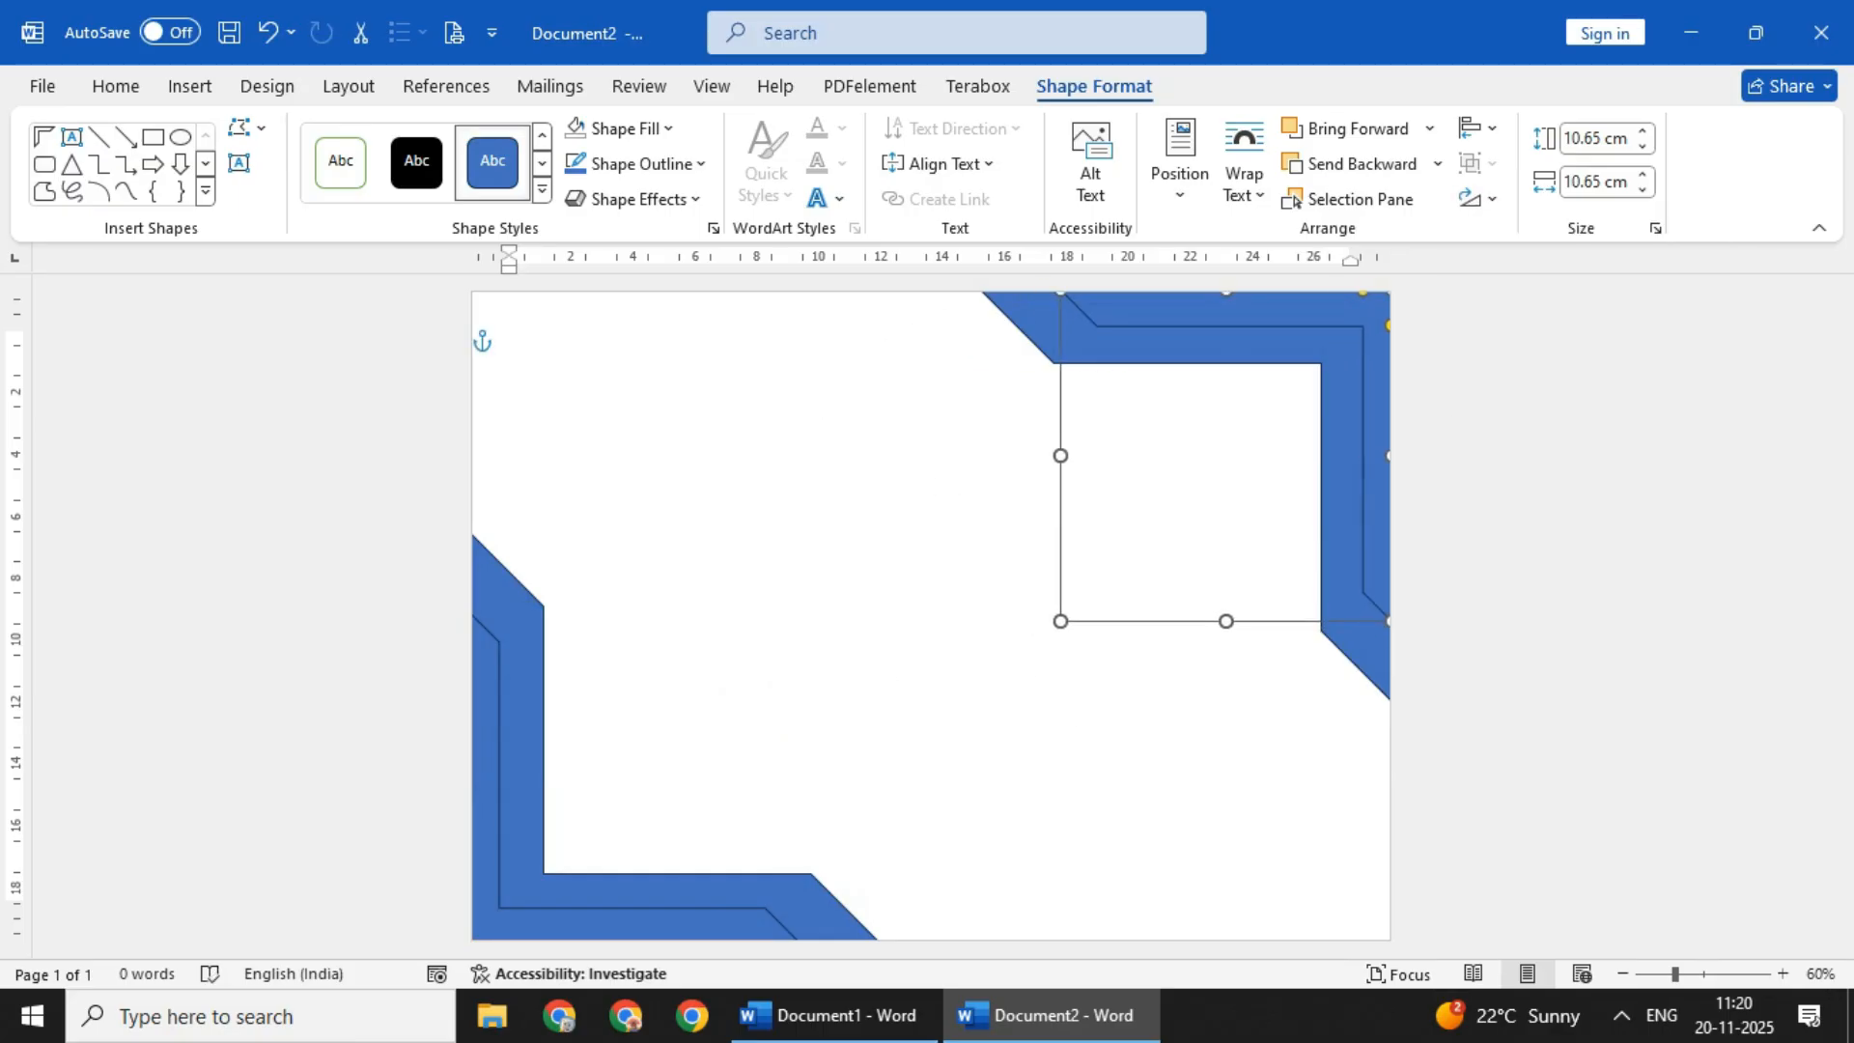
pyautogui.click(511, 337)
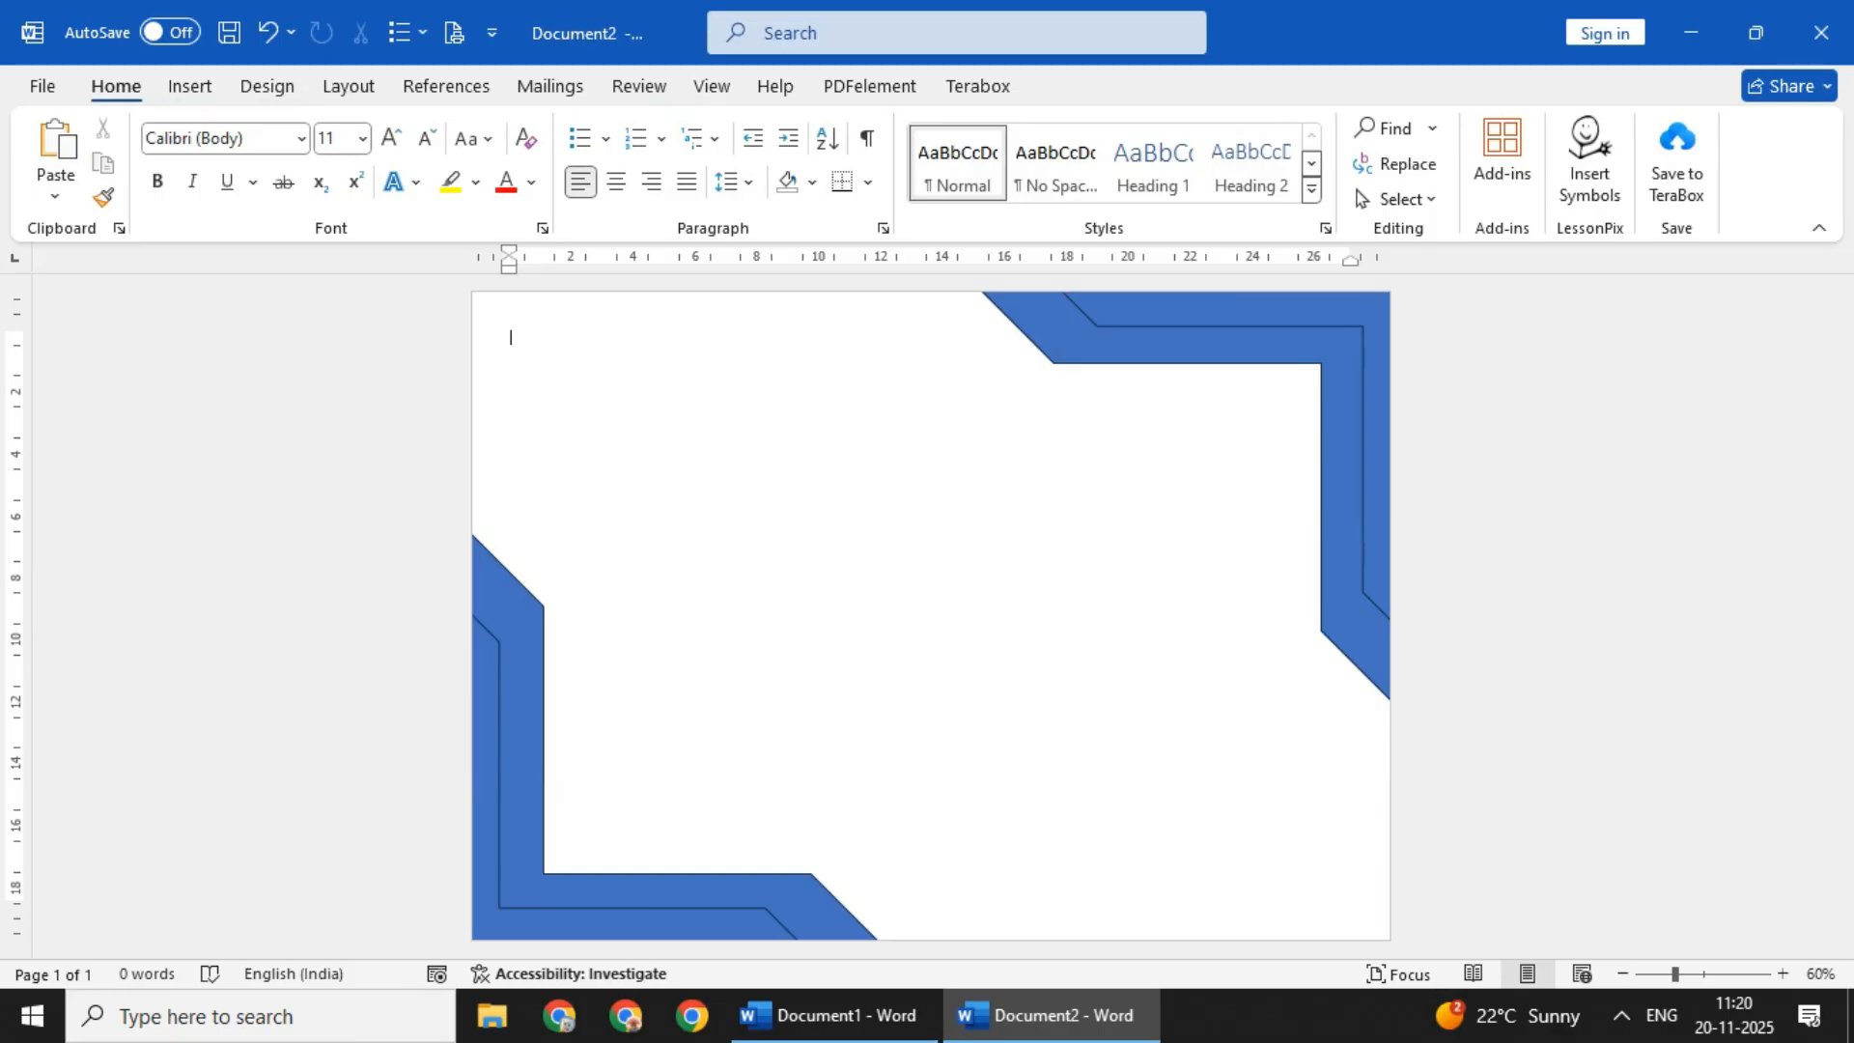
# - Make the bands of both smaller corner shapes slightly thinner
pyautogui.click(1120, 310)
pyautogui.moveTo(1097, 326); pyautogui.dragTo(1094, 319)
pyautogui.click(579, 923)
# - Give the larger upper-right corner shape a linear gradient fill with dark gold stops
pyautogui.click(1247, 338)
pyautogui.rightClick(1248, 338)
pyautogui.click(1352, 956)
pyautogui.click(1526, 389)
pyautogui.click(1524, 491)
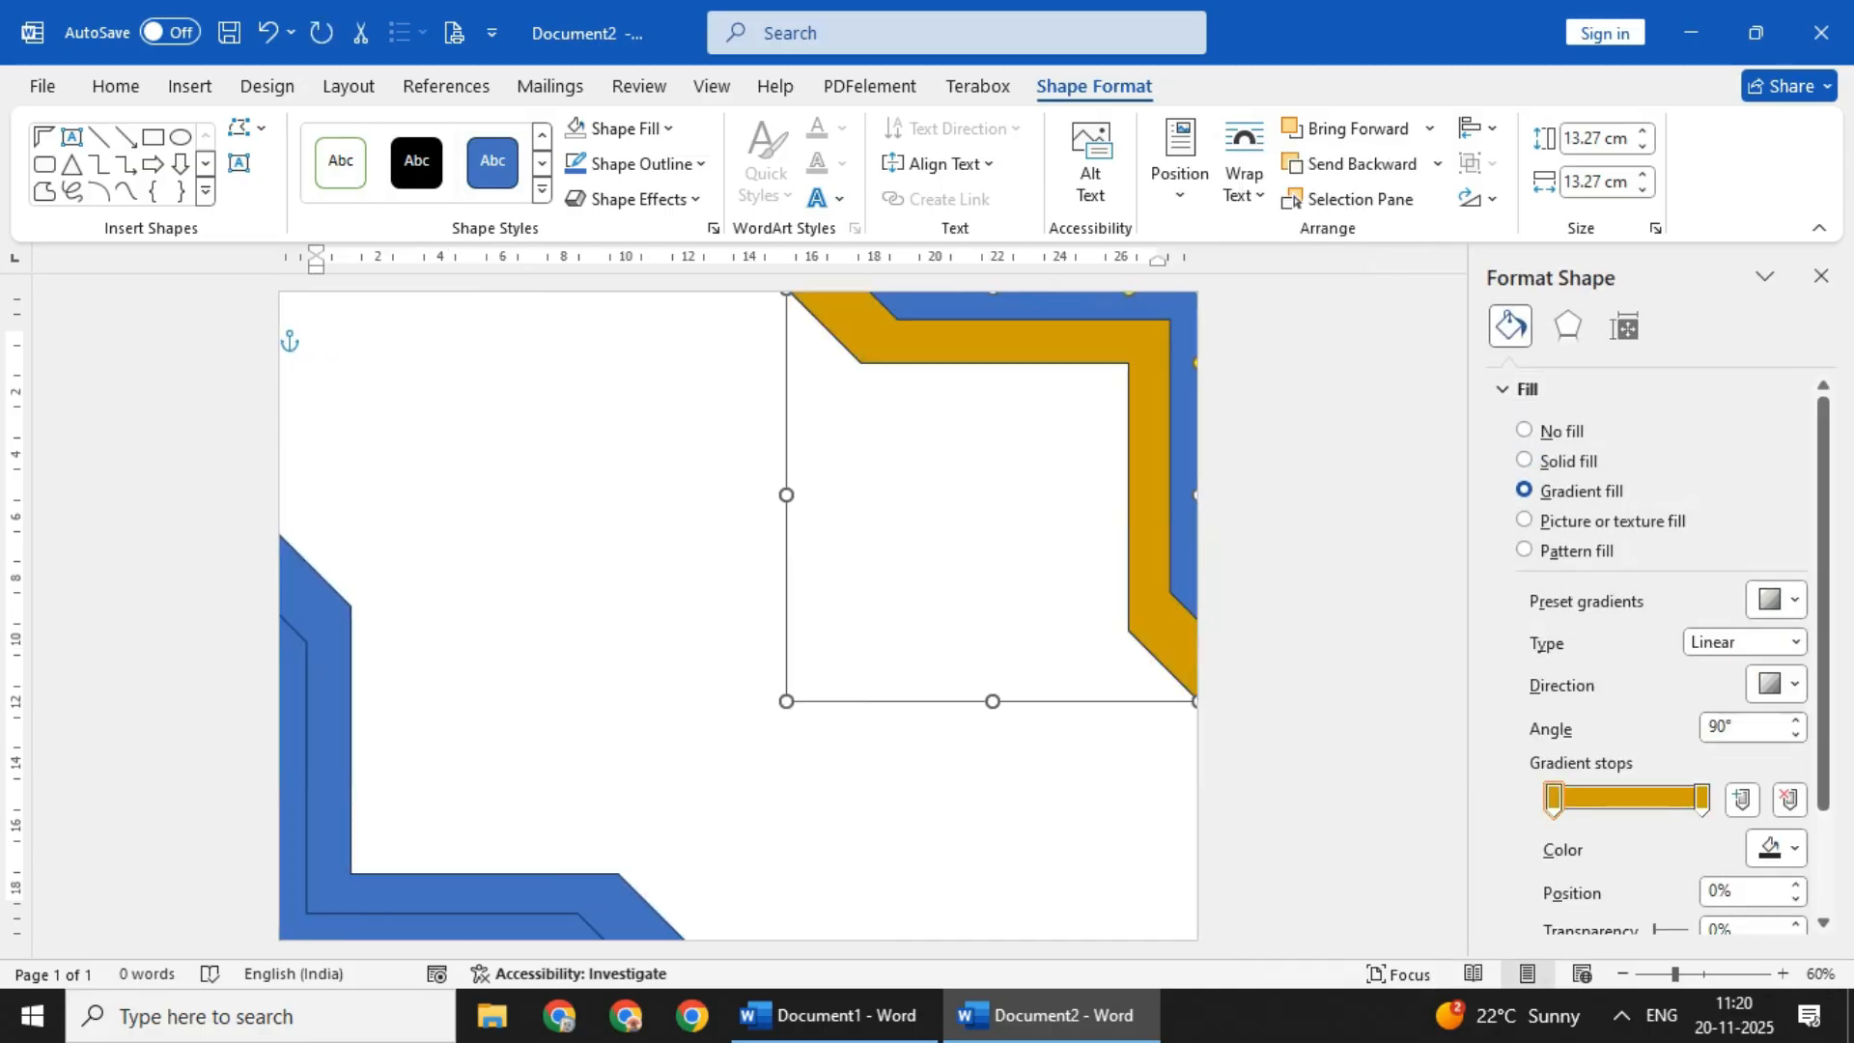
pyautogui.click(1776, 848)
pyautogui.click(1651, 773)
# - Apply the same dark gold gradient fill to the larger lower-left corner shape
pyautogui.click(579, 893)
pyautogui.click(1523, 491)
pyautogui.click(1777, 848)
pyautogui.click(1642, 773)
# - Fill the smaller upper-right and lower-left corner shapes with a green gradient
pyautogui.click(1184, 434)
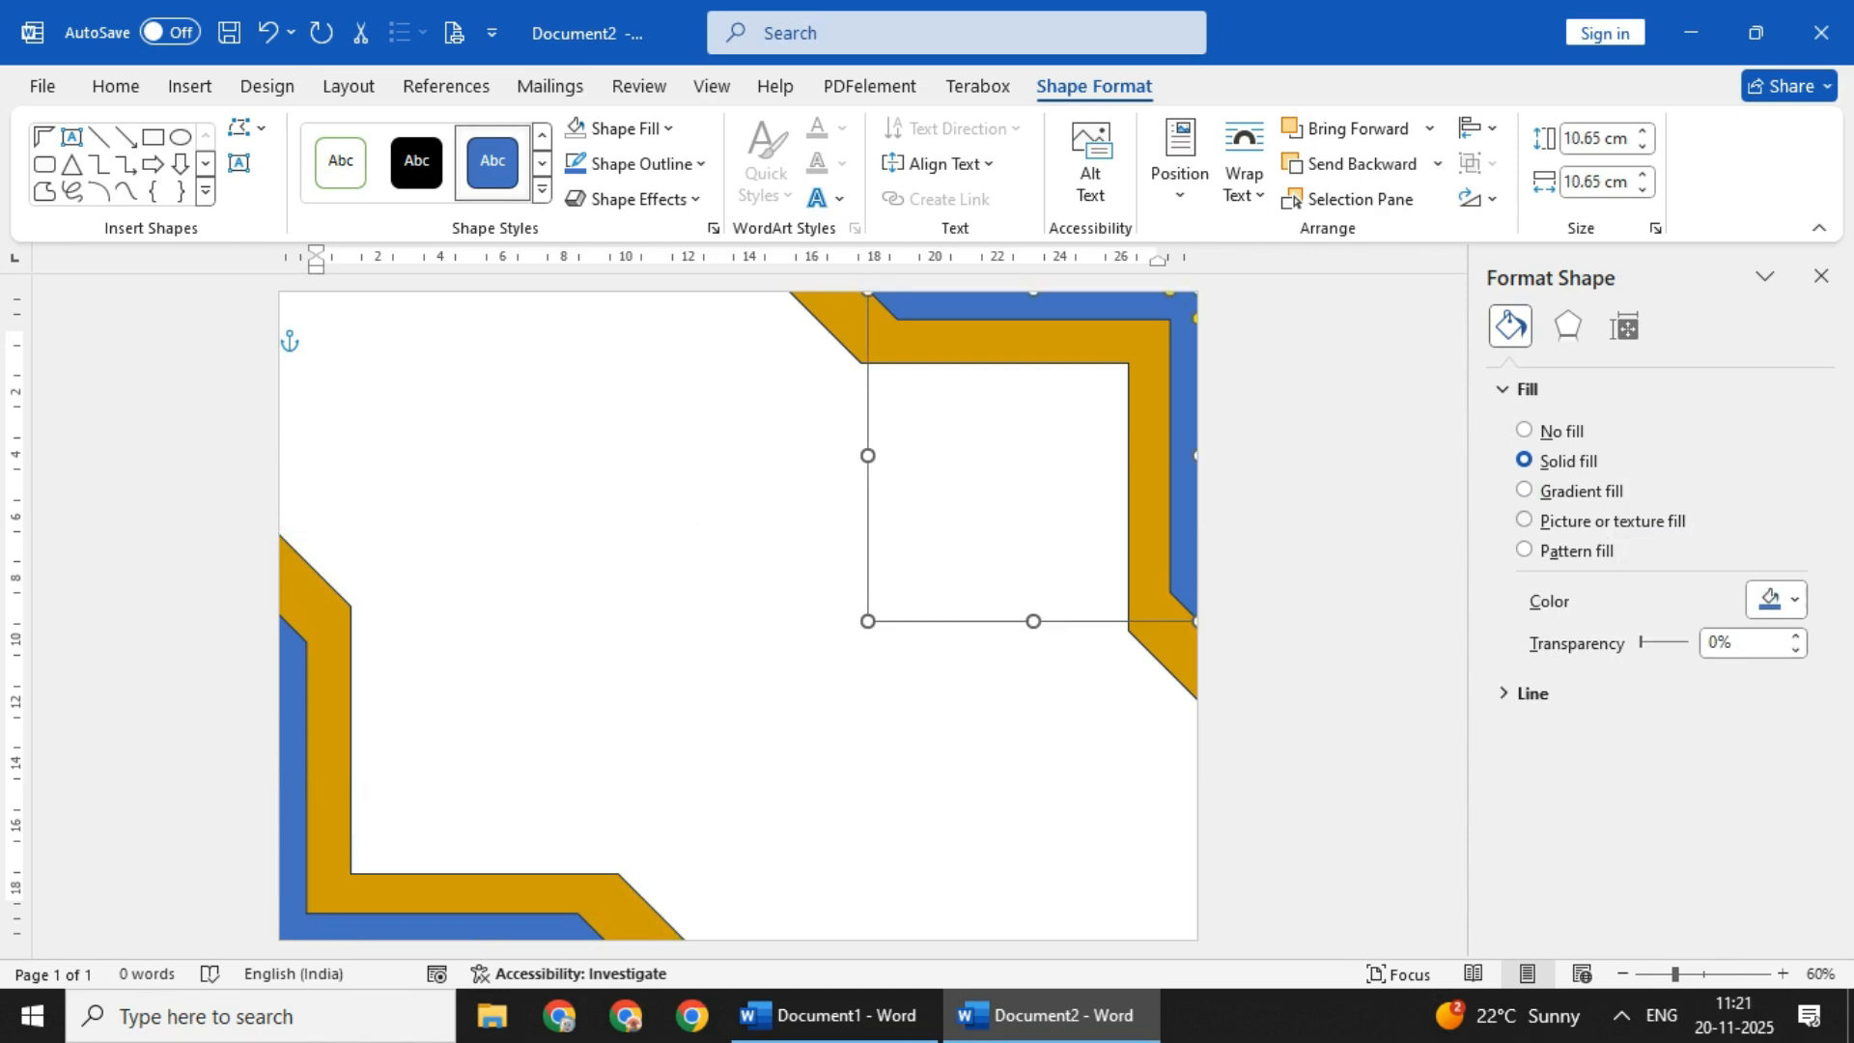
pyautogui.click(1524, 490)
pyautogui.click(1776, 848)
pyautogui.click(1641, 772)
pyautogui.click(1776, 848)
pyautogui.click(1642, 773)
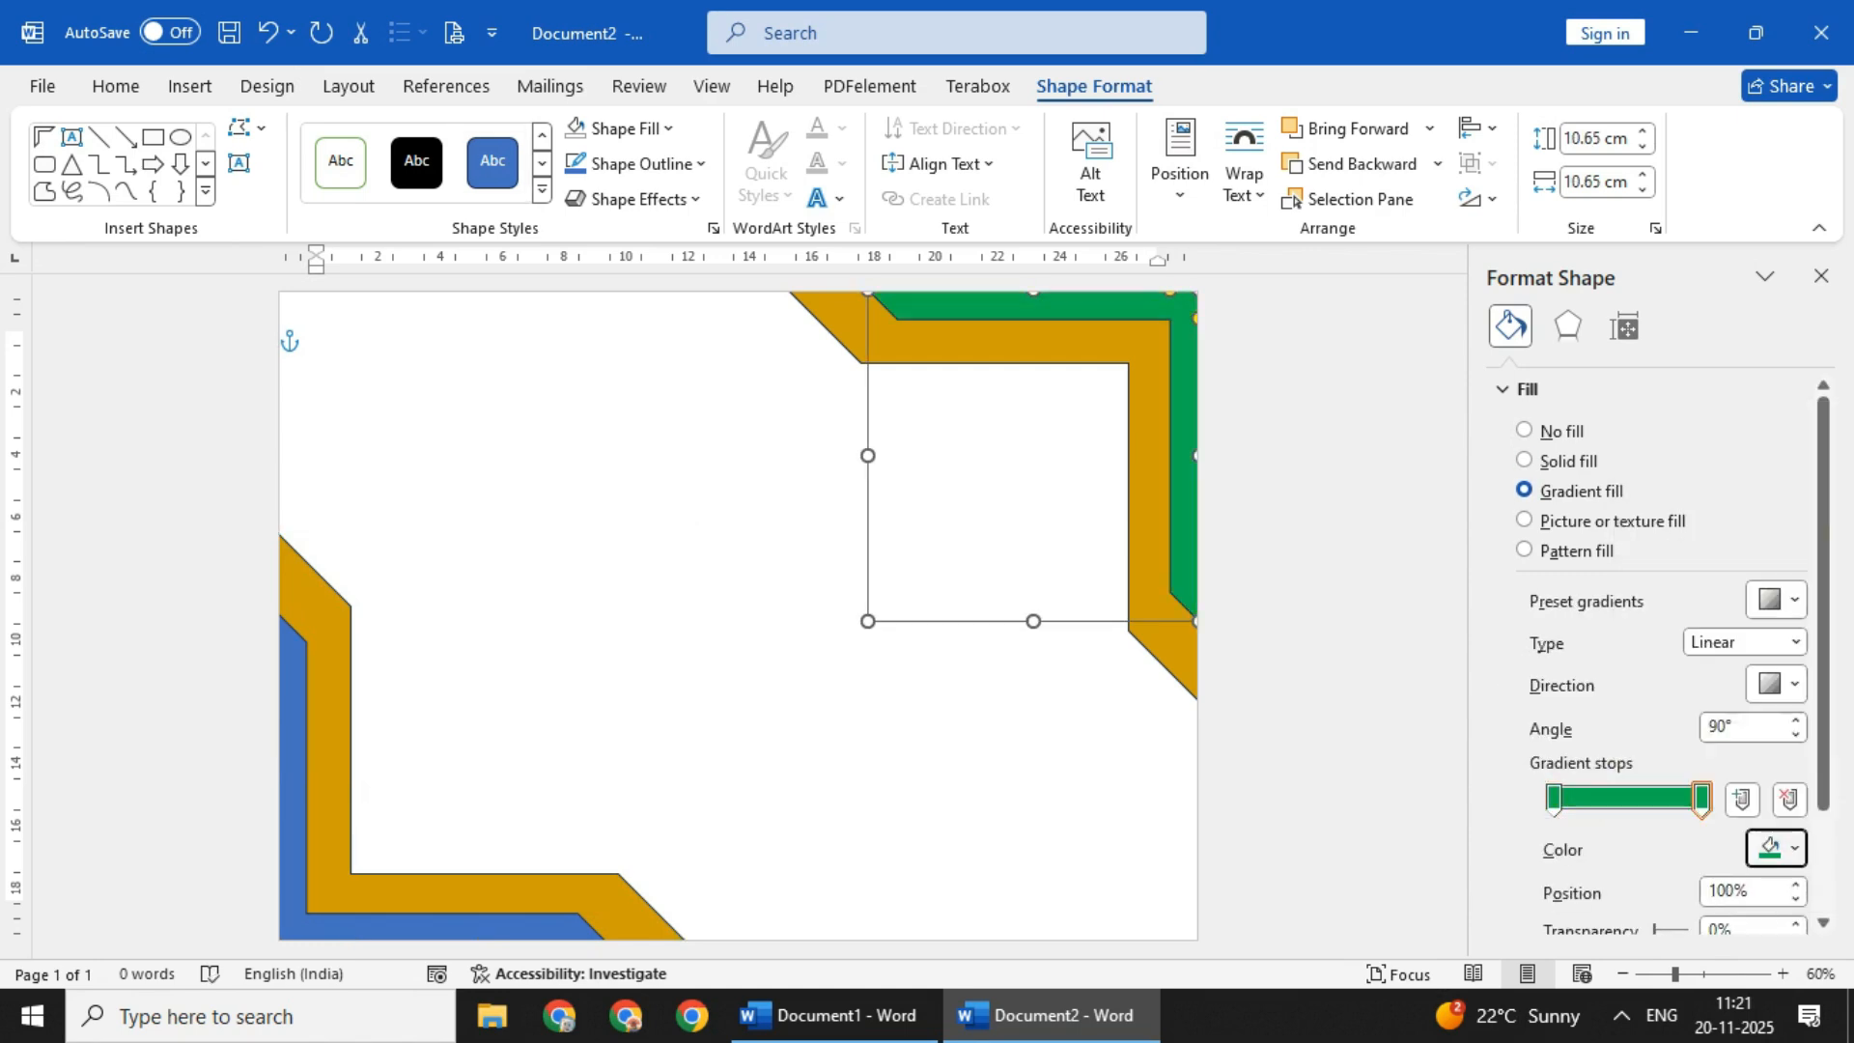
pyautogui.click(579, 894)
pyautogui.click(1523, 490)
# - Add gradient stops to the upper-right gold shape so that dark gold and lighter gold alternate across its fill
pyautogui.click(1149, 483)
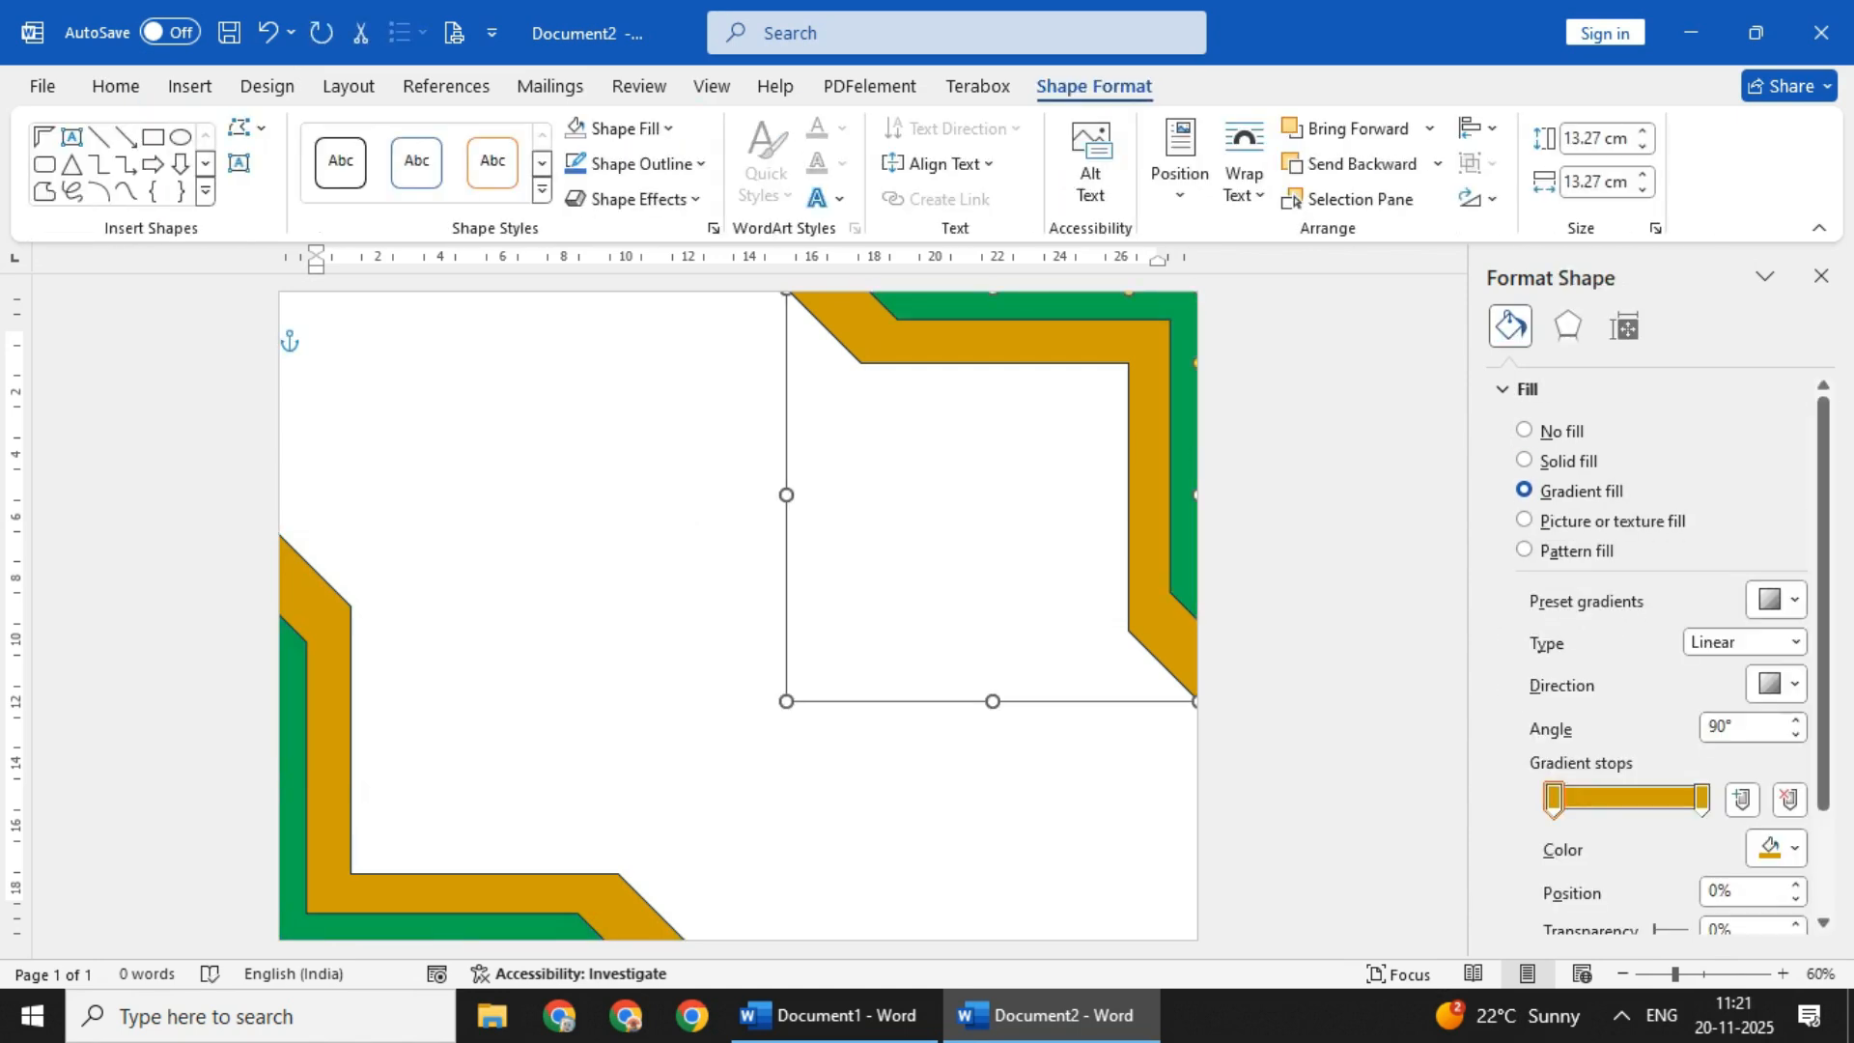
pyautogui.click(1776, 848)
pyautogui.click(1651, 770)
pyautogui.click(1626, 798)
pyautogui.click(1777, 848)
pyautogui.click(1652, 771)
pyautogui.click(1662, 799)
pyautogui.click(1777, 848)
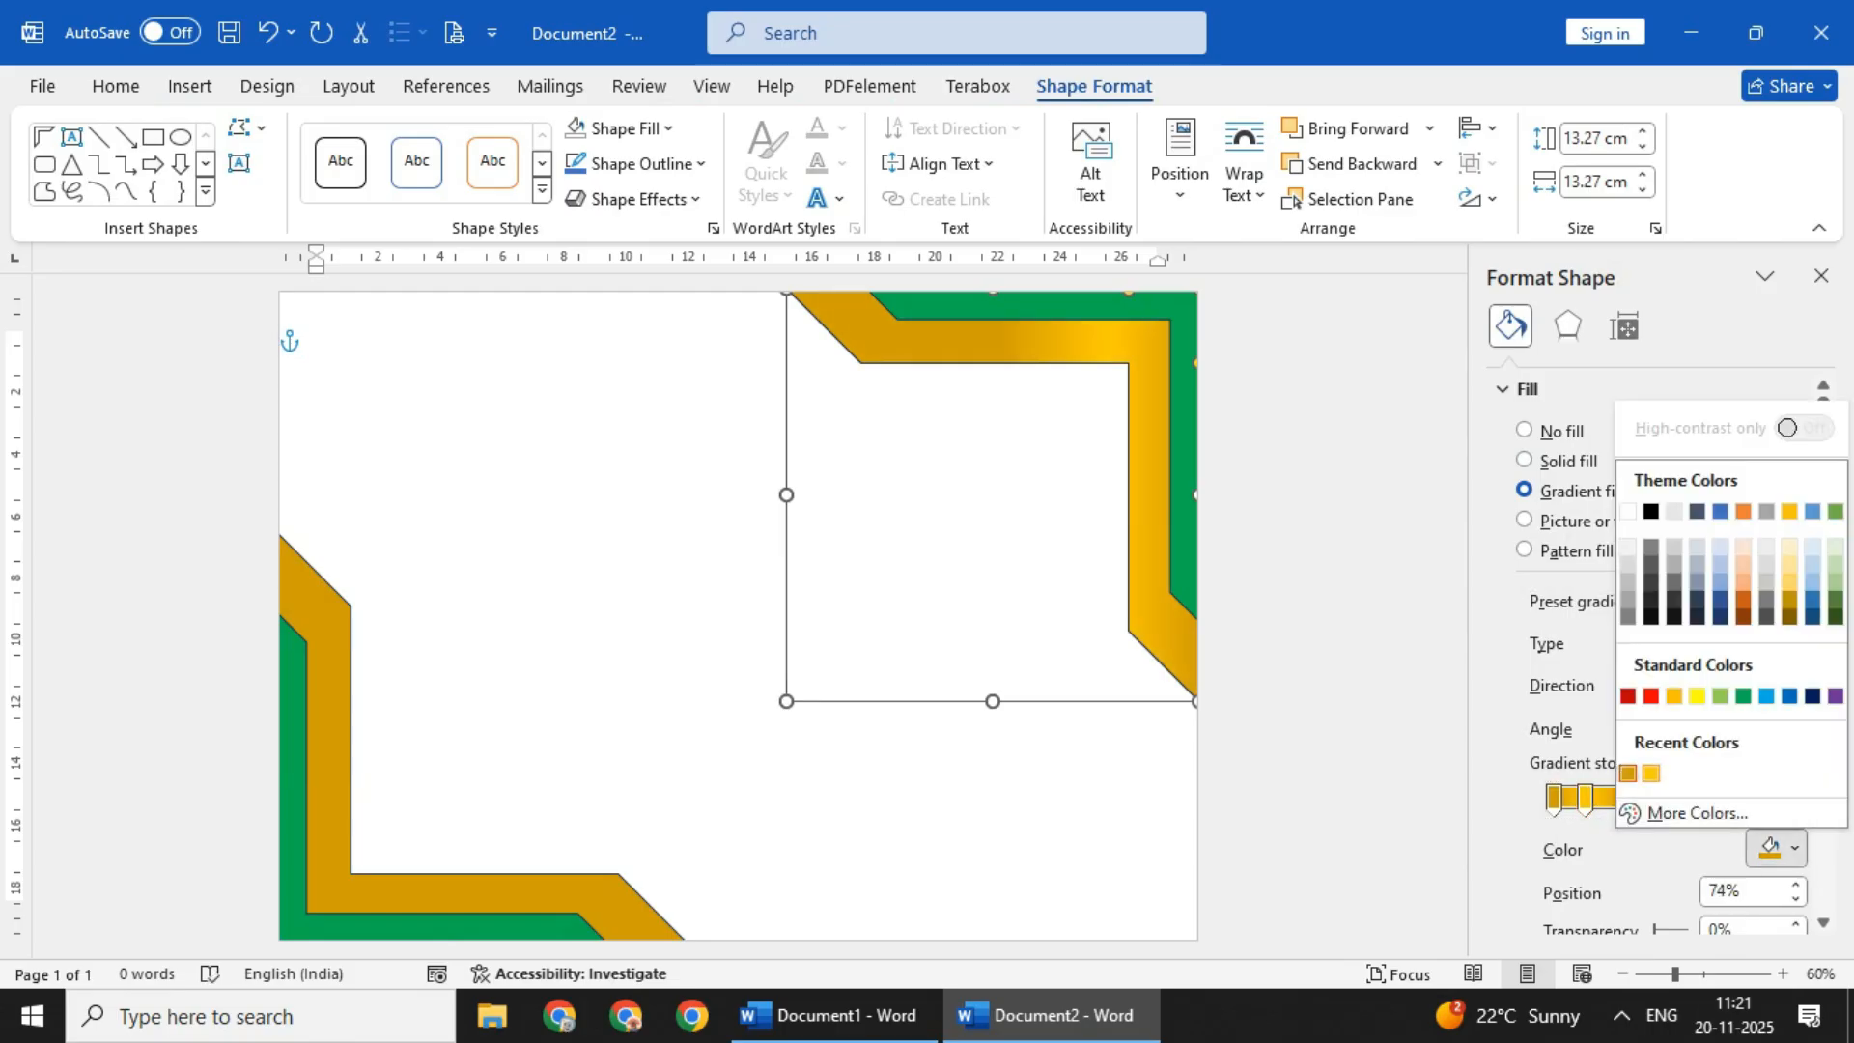
pyautogui.click(1651, 771)
pyautogui.click(907, 773)
# - Alternate dark and lighter gold gradient stops in the lower-left gold shape, with a lighter stop at 75%
pyautogui.click(560, 893)
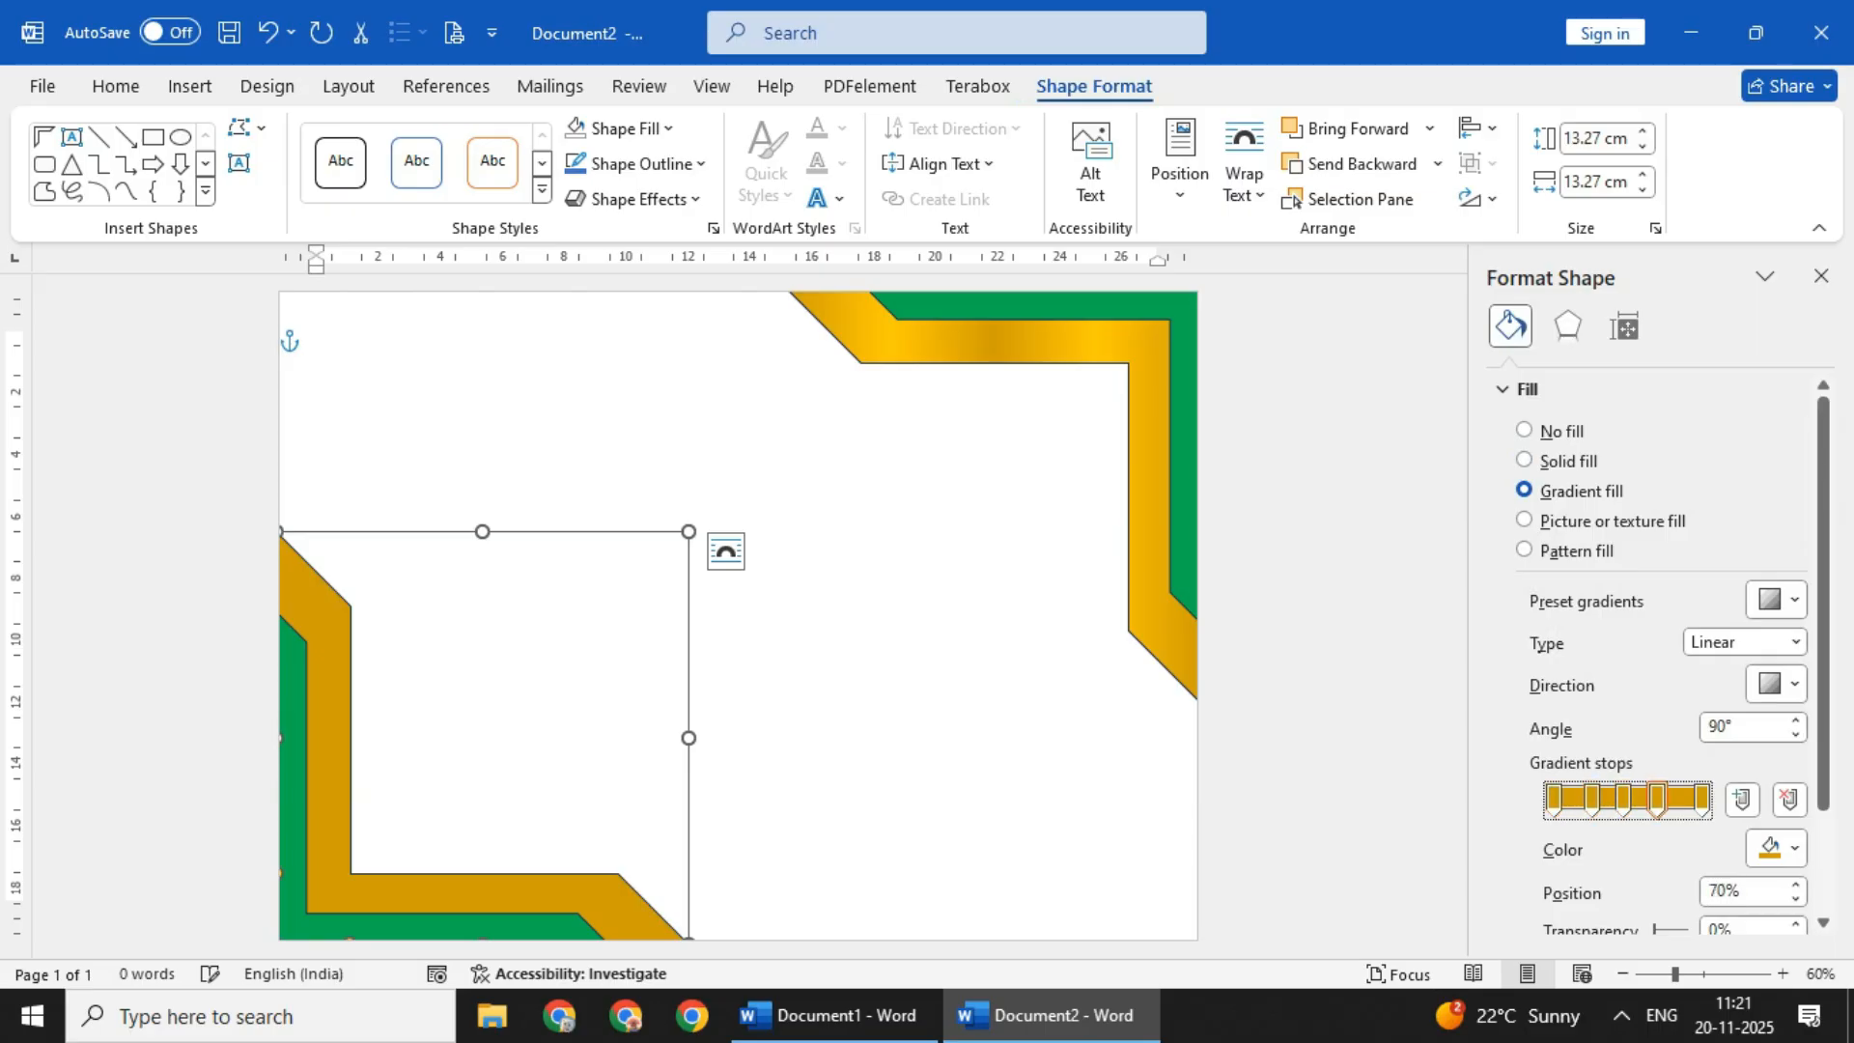
pyautogui.click(1776, 848)
pyautogui.click(1651, 770)
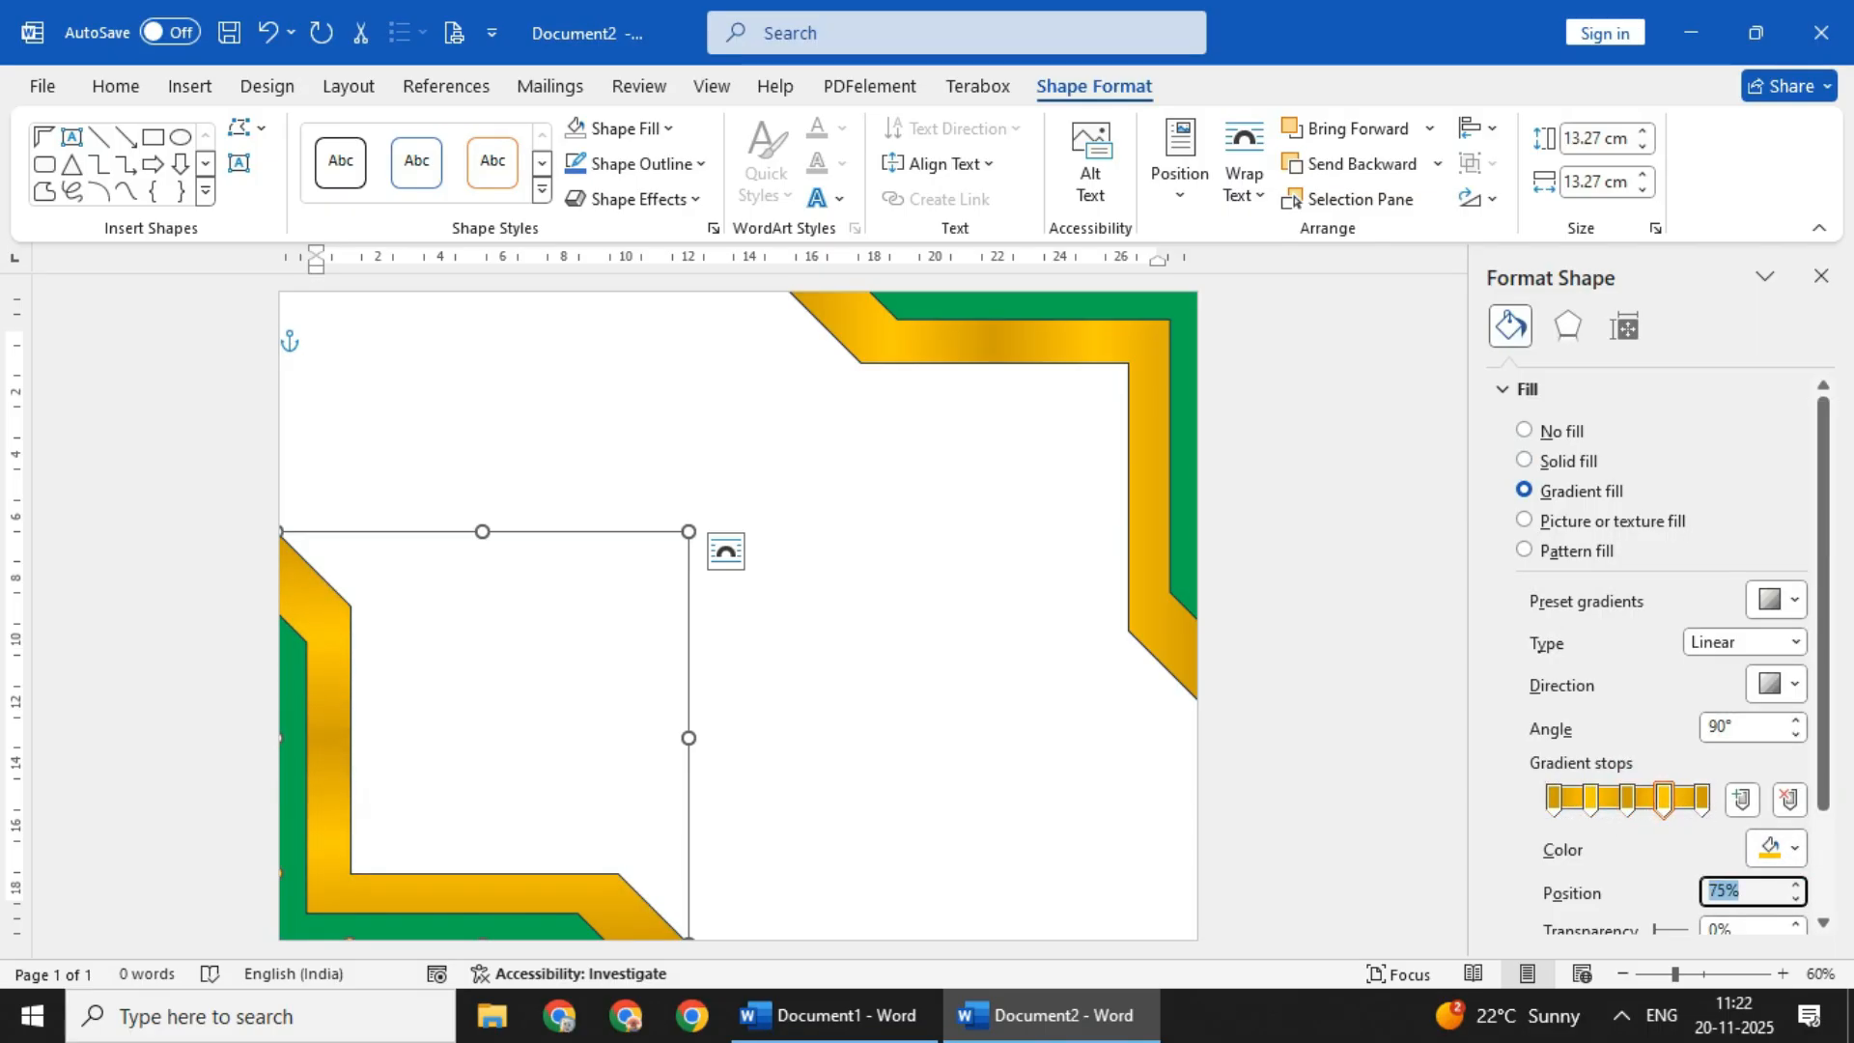
pyautogui.click(908, 734)
# - Try to group the gold and green shapes in the upper-right corner
pyautogui.click(968, 306)
pyautogui.keyDown('ctrl'); pyautogui.click(969, 342); pyautogui.keyUp('ctrl')
pyautogui.rightClick(968, 343)
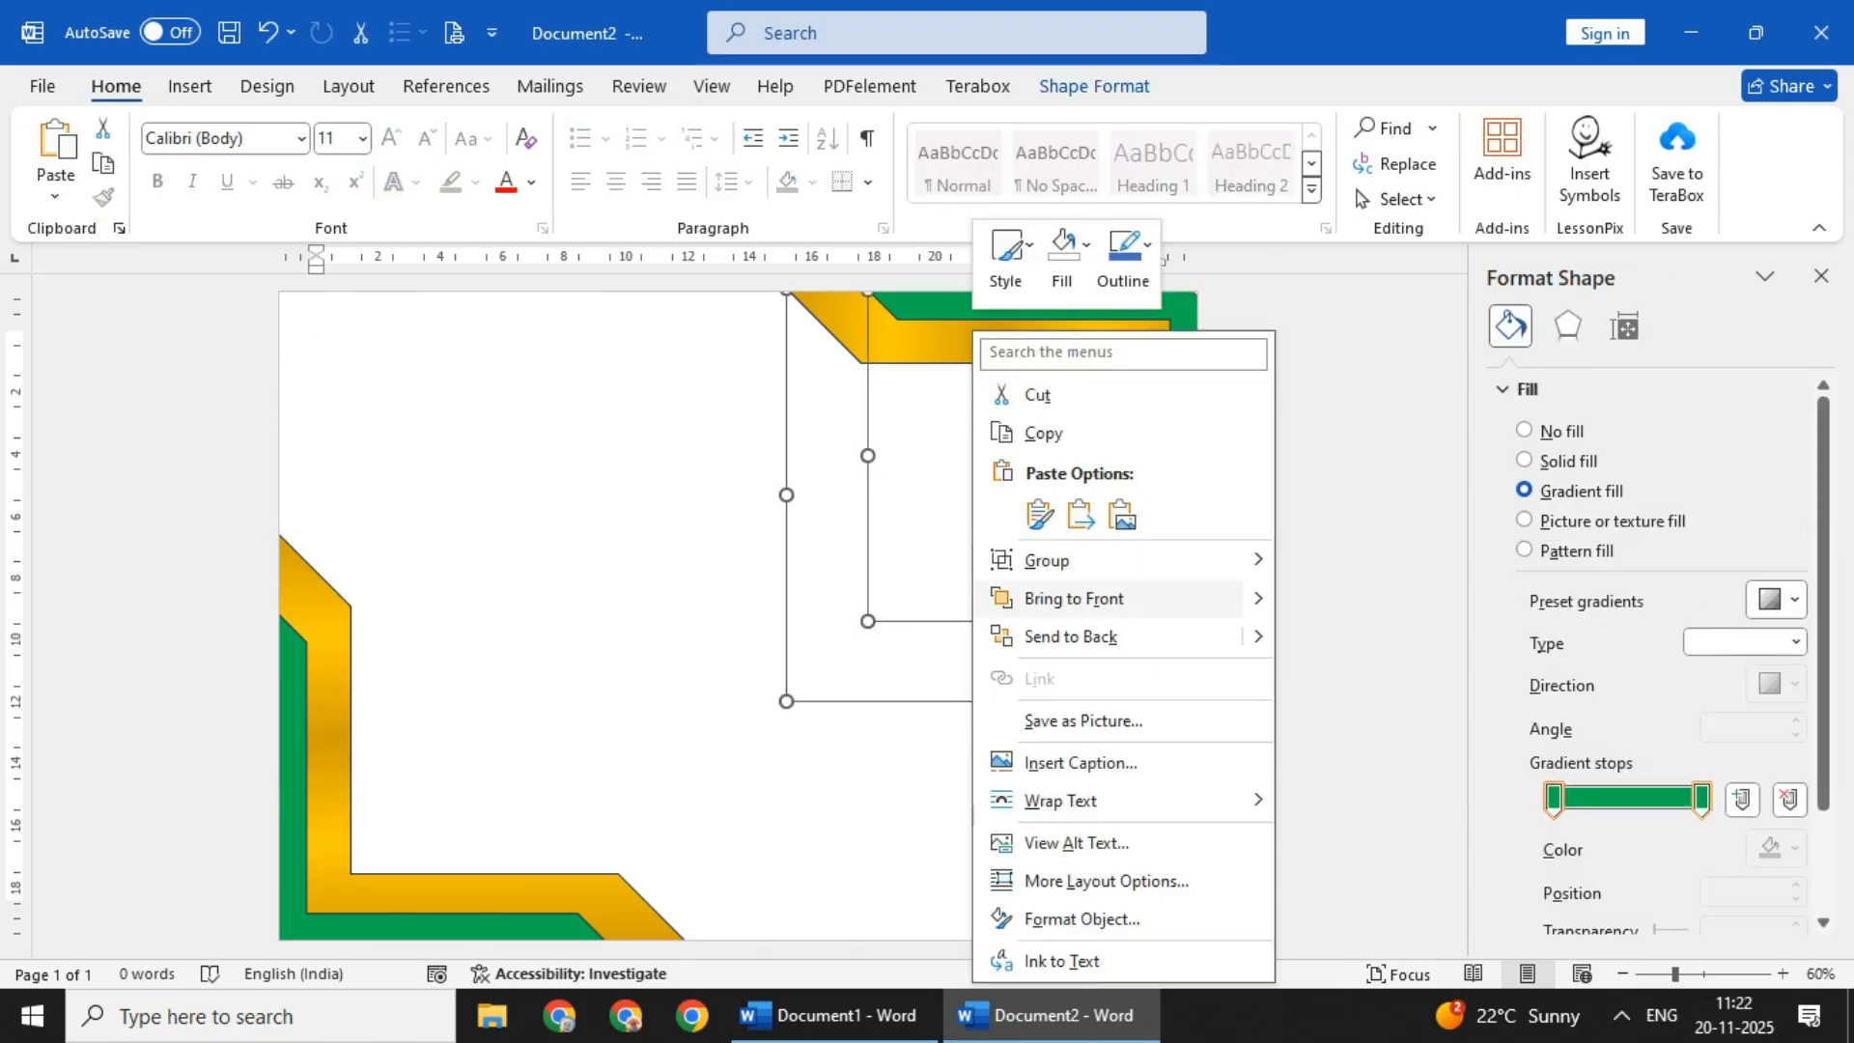
pyautogui.moveTo(1053, 560)
pyautogui.click(1337, 562)
pyautogui.rightClick(293, 761)
pyautogui.click(599, 483)
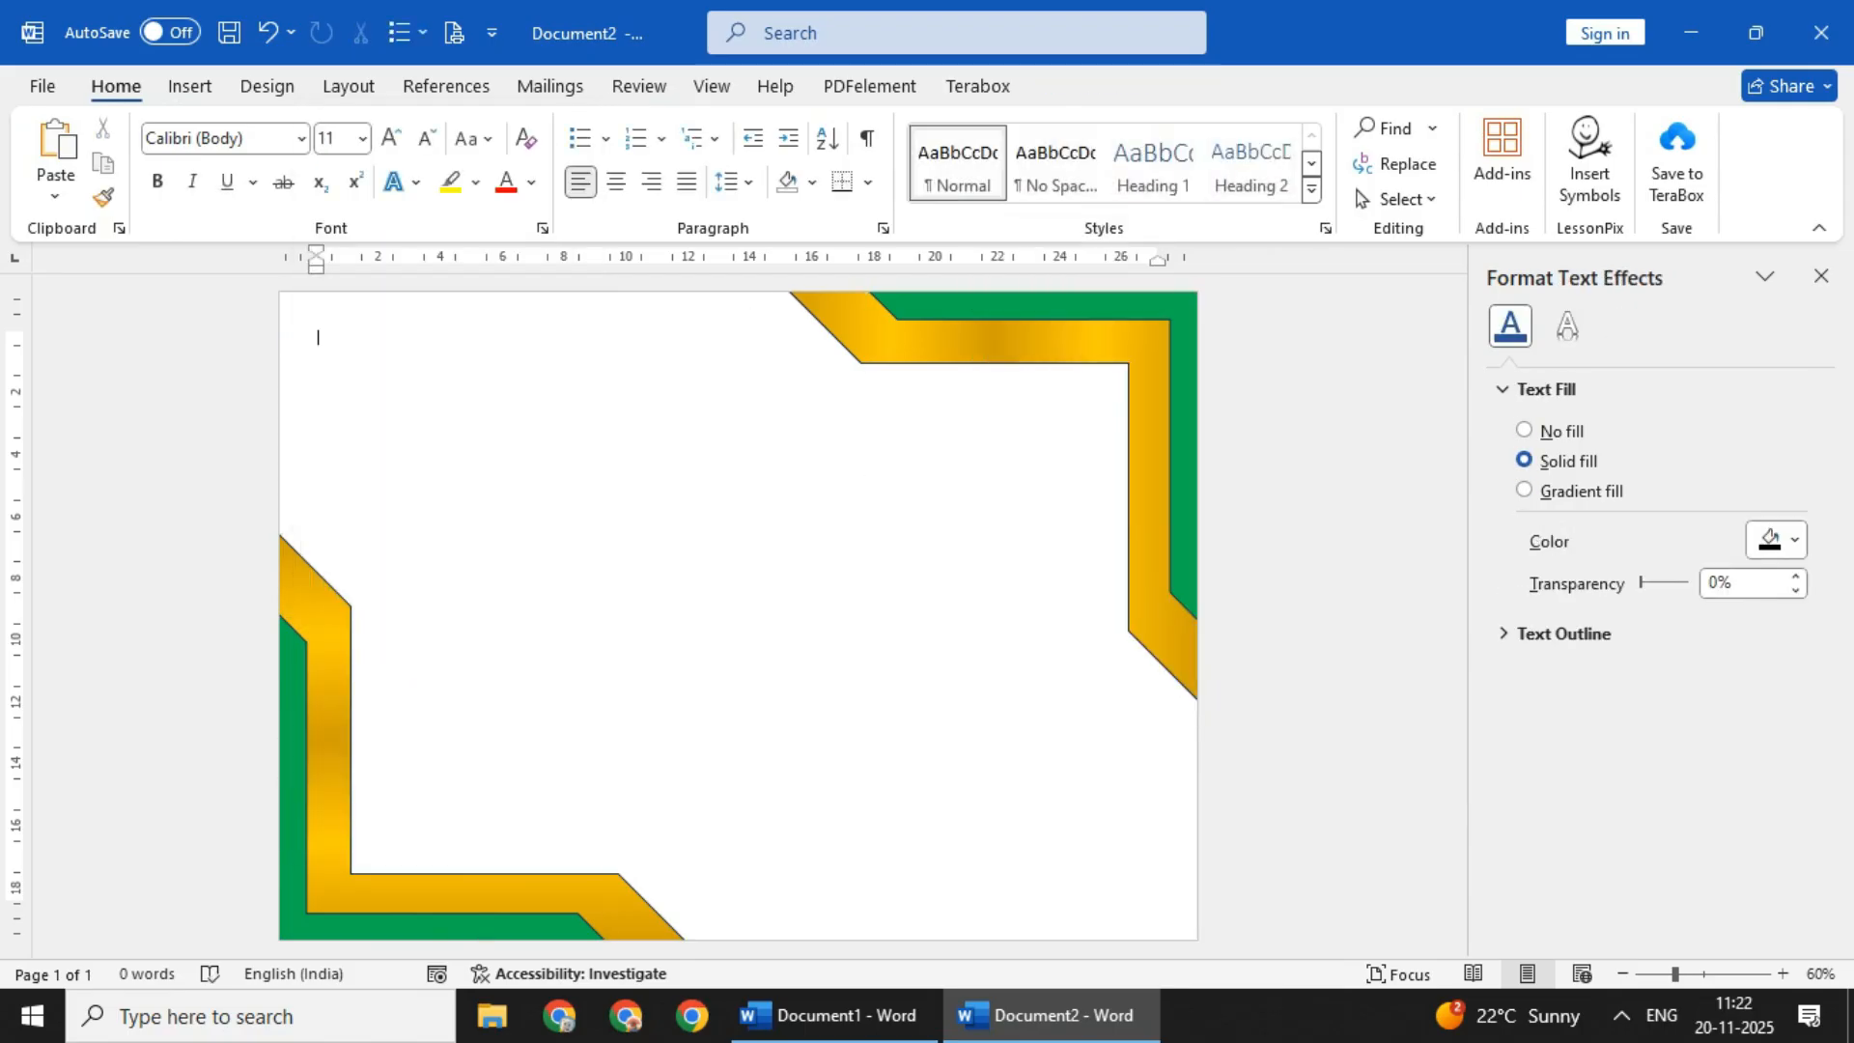
# - Remove the outlines from the gold and green shapes in the upper-right corner
pyautogui.click(1072, 306)
pyautogui.click(927, 502)
pyautogui.click(1072, 341)
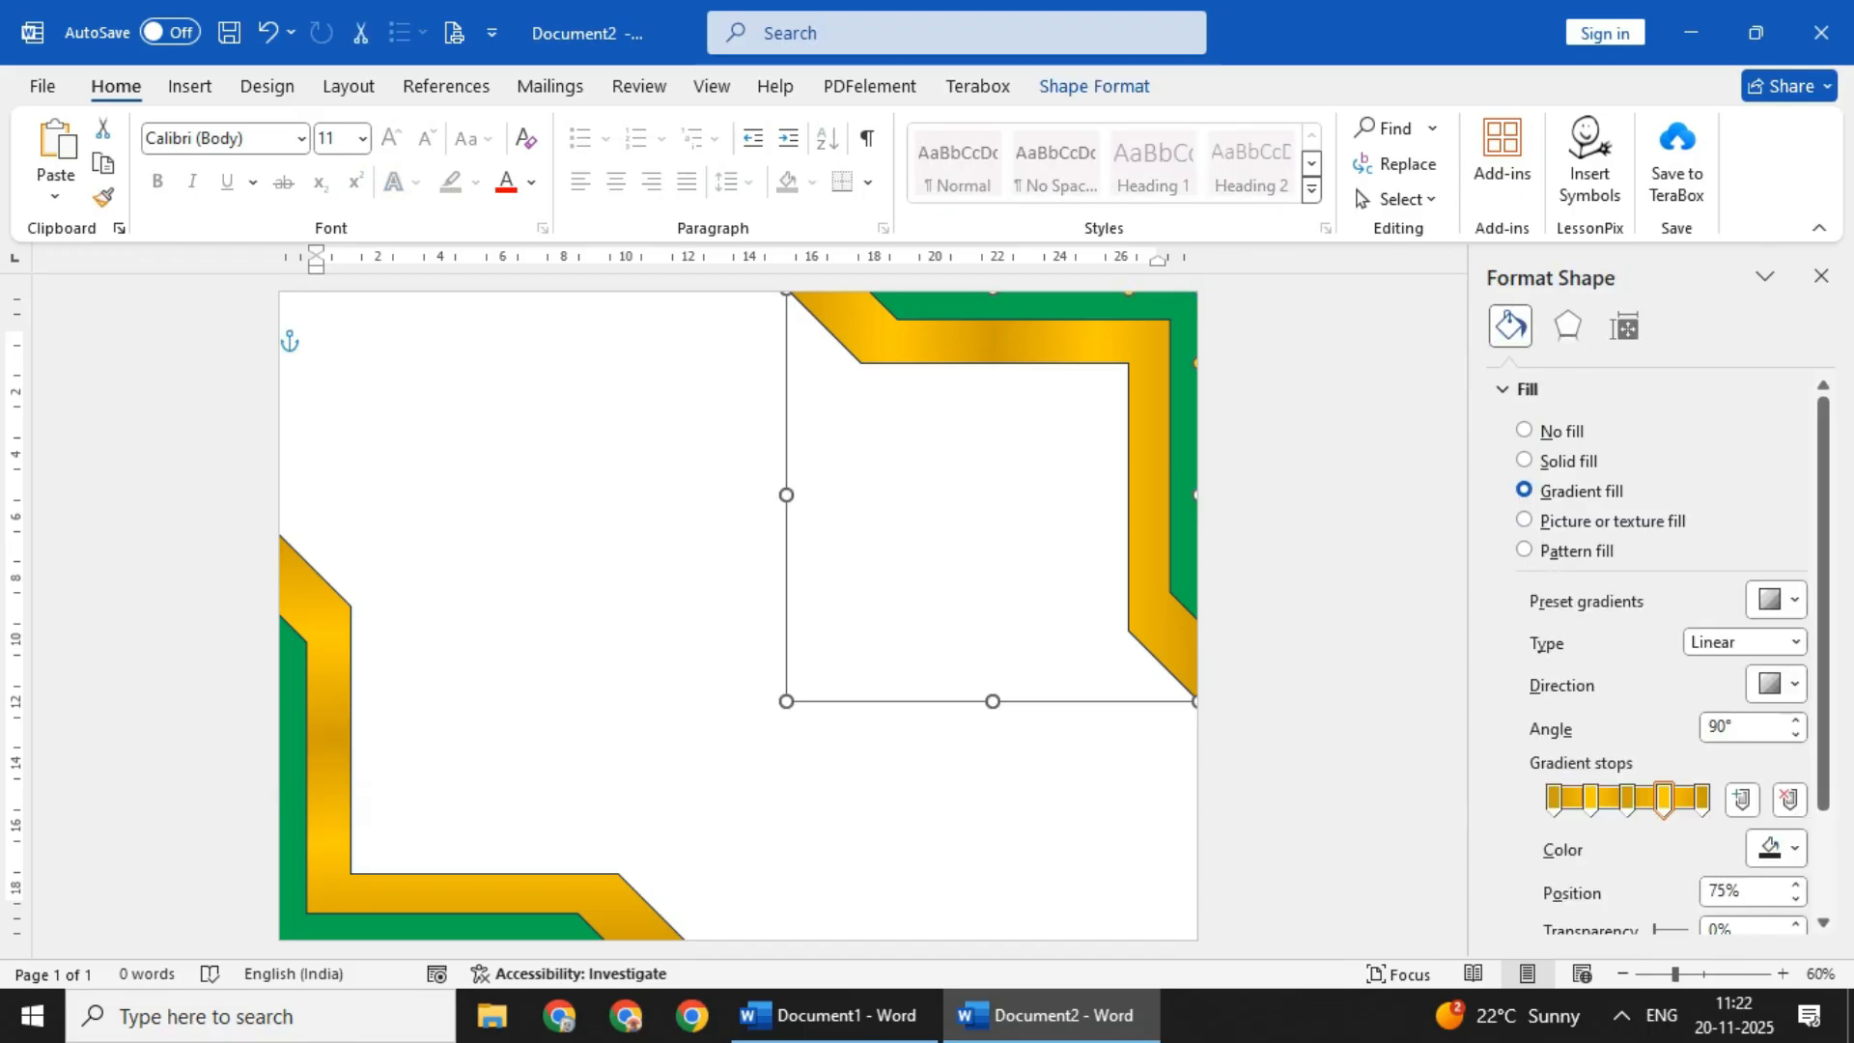
pyautogui.scroll(-5, 1641, 628)
pyautogui.click(1524, 421)
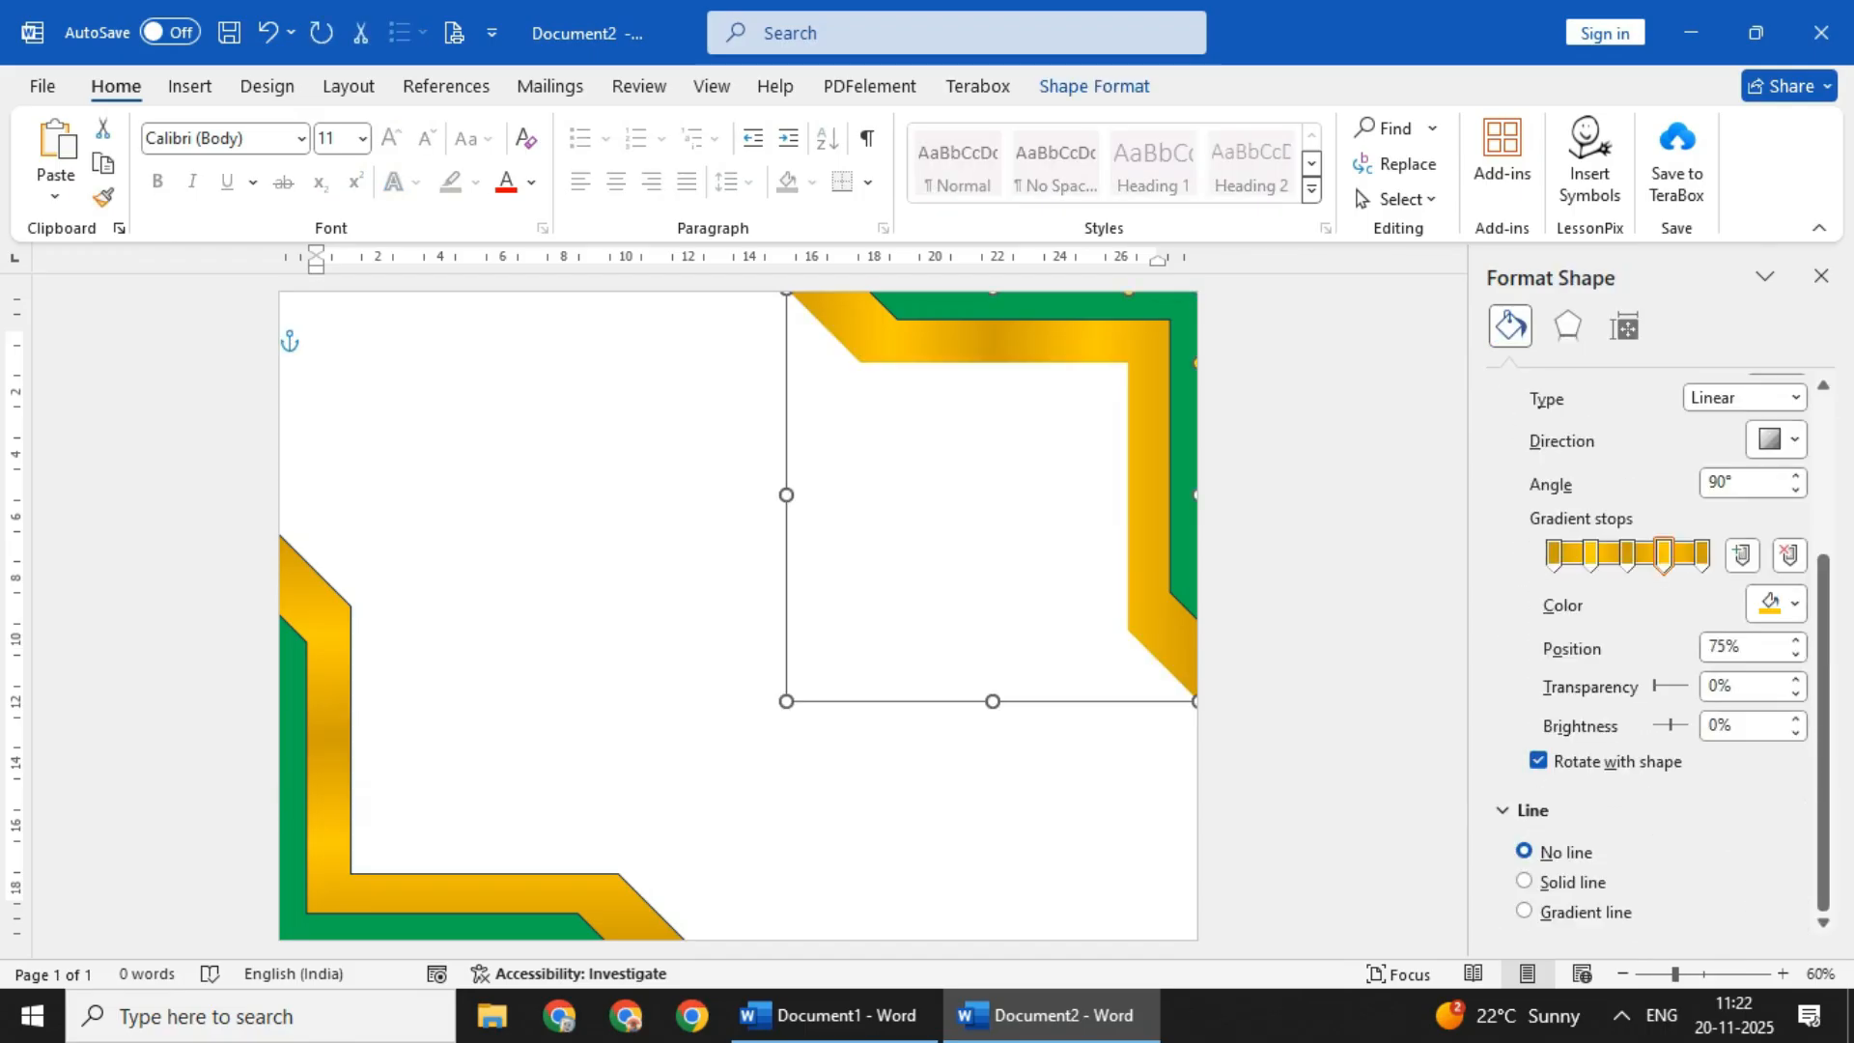
pyautogui.click(1071, 306)
pyautogui.scroll(-5, 1641, 628)
pyautogui.click(1525, 415)
pyautogui.click(927, 502)
# - Group the gold and green shapes in the upper-right corner
pyautogui.click(1072, 341)
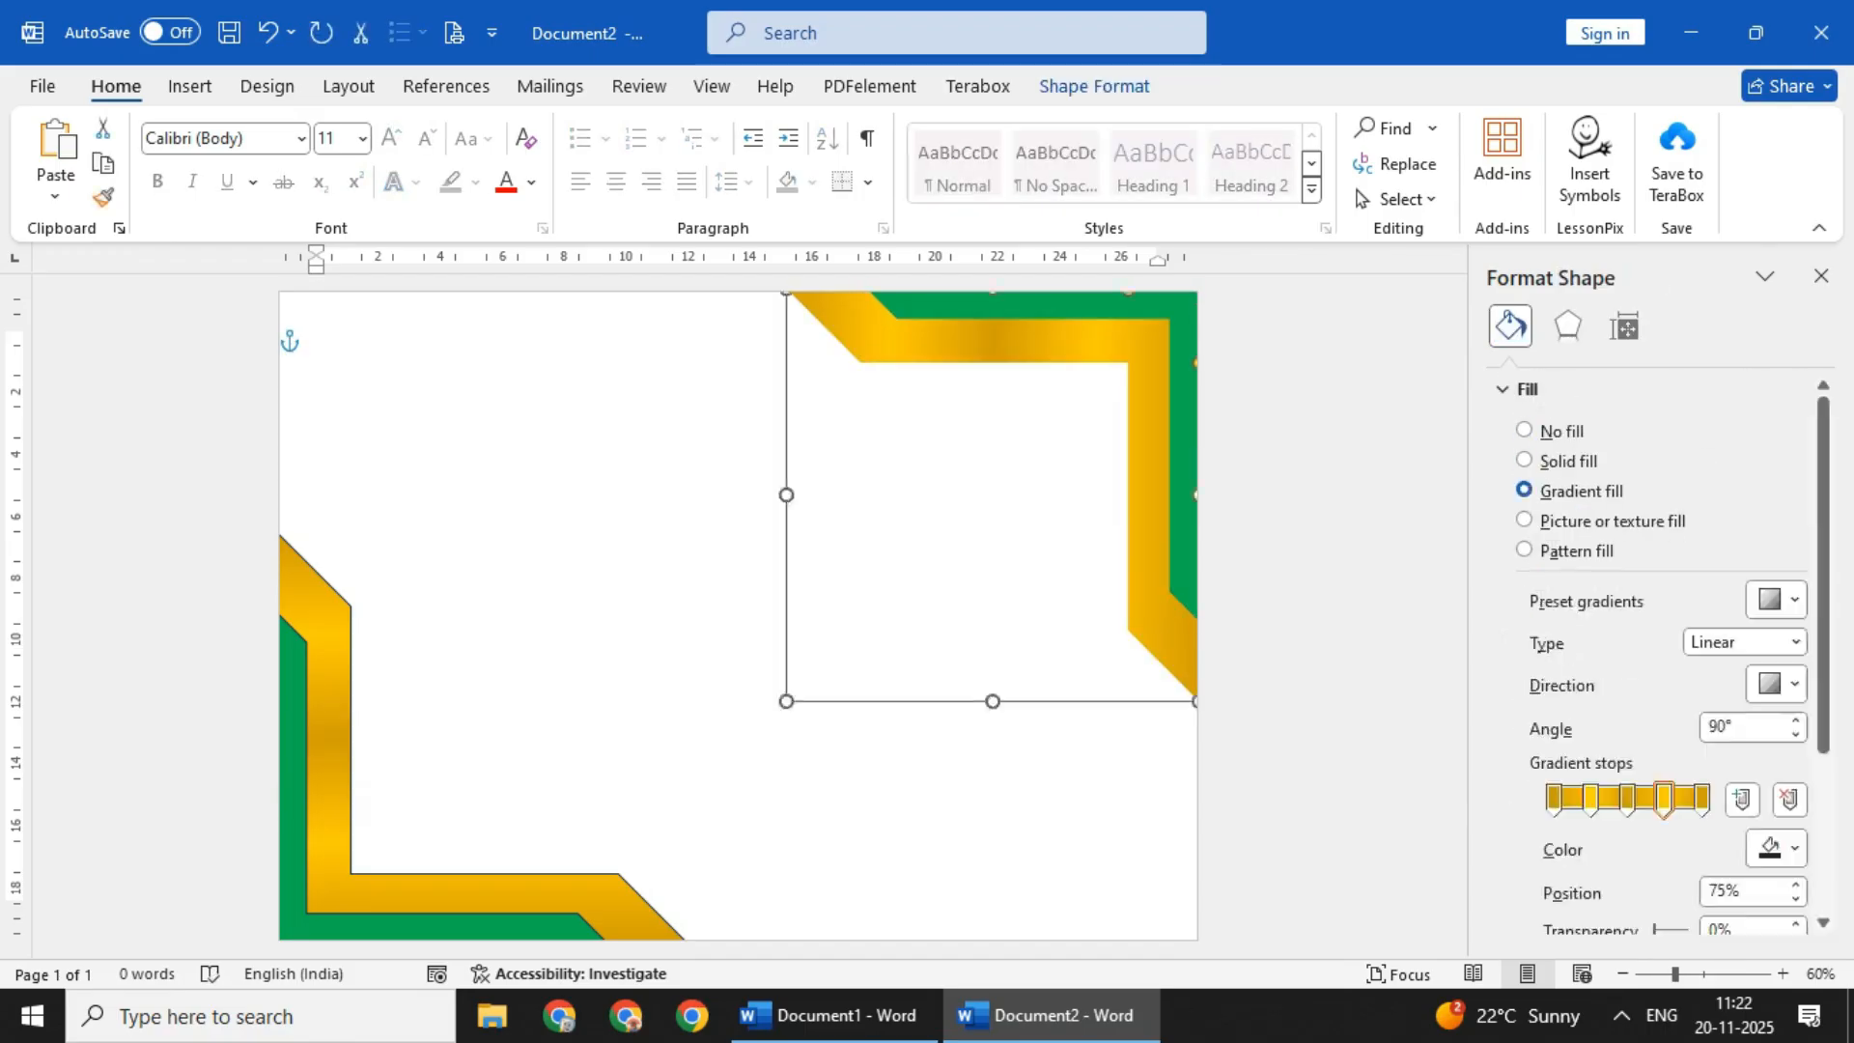
pyautogui.keyDown('shift'); pyautogui.click(1071, 306); pyautogui.keyUp('shift')
pyautogui.rightClick(1060, 342)
pyautogui.moveTo(1139, 557)
pyautogui.click(1429, 558)
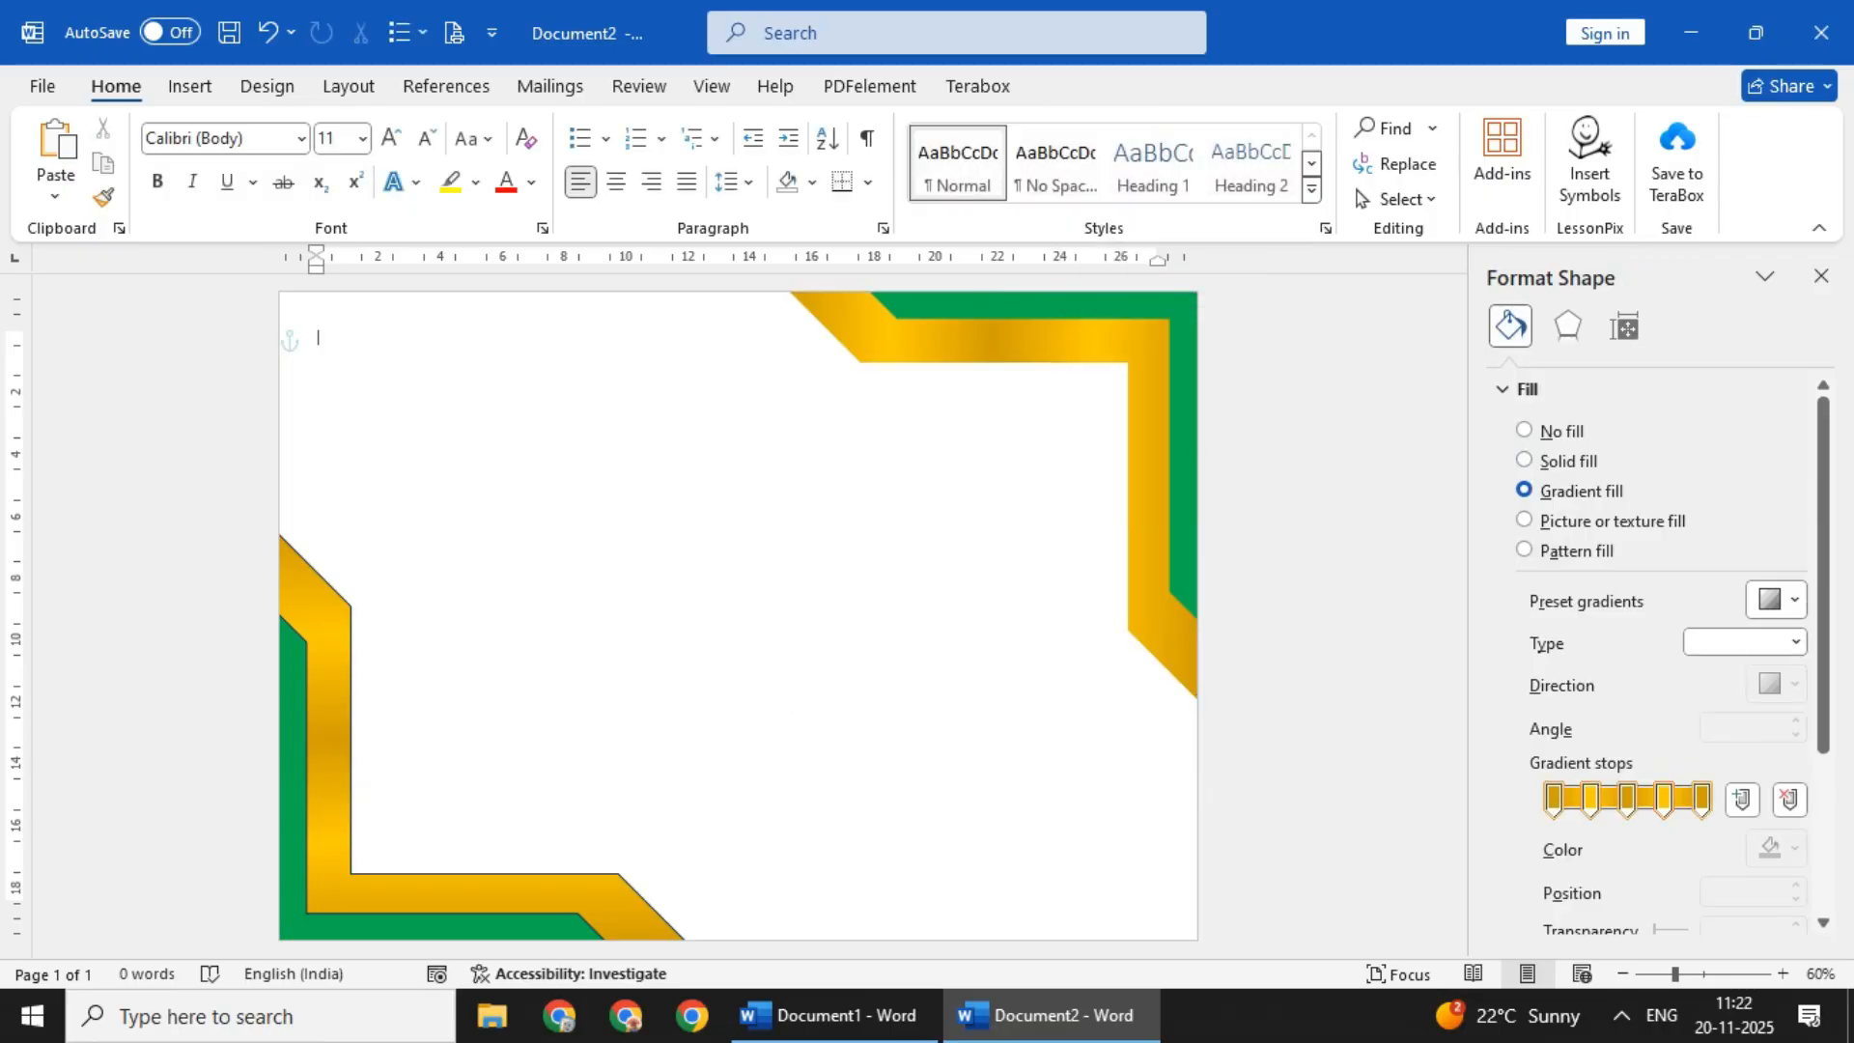
# - Remove the outlines from the gold and green shapes in the lower-left corner
pyautogui.click(483, 893)
pyautogui.scroll(-5, 1642, 628)
pyautogui.click(1524, 465)
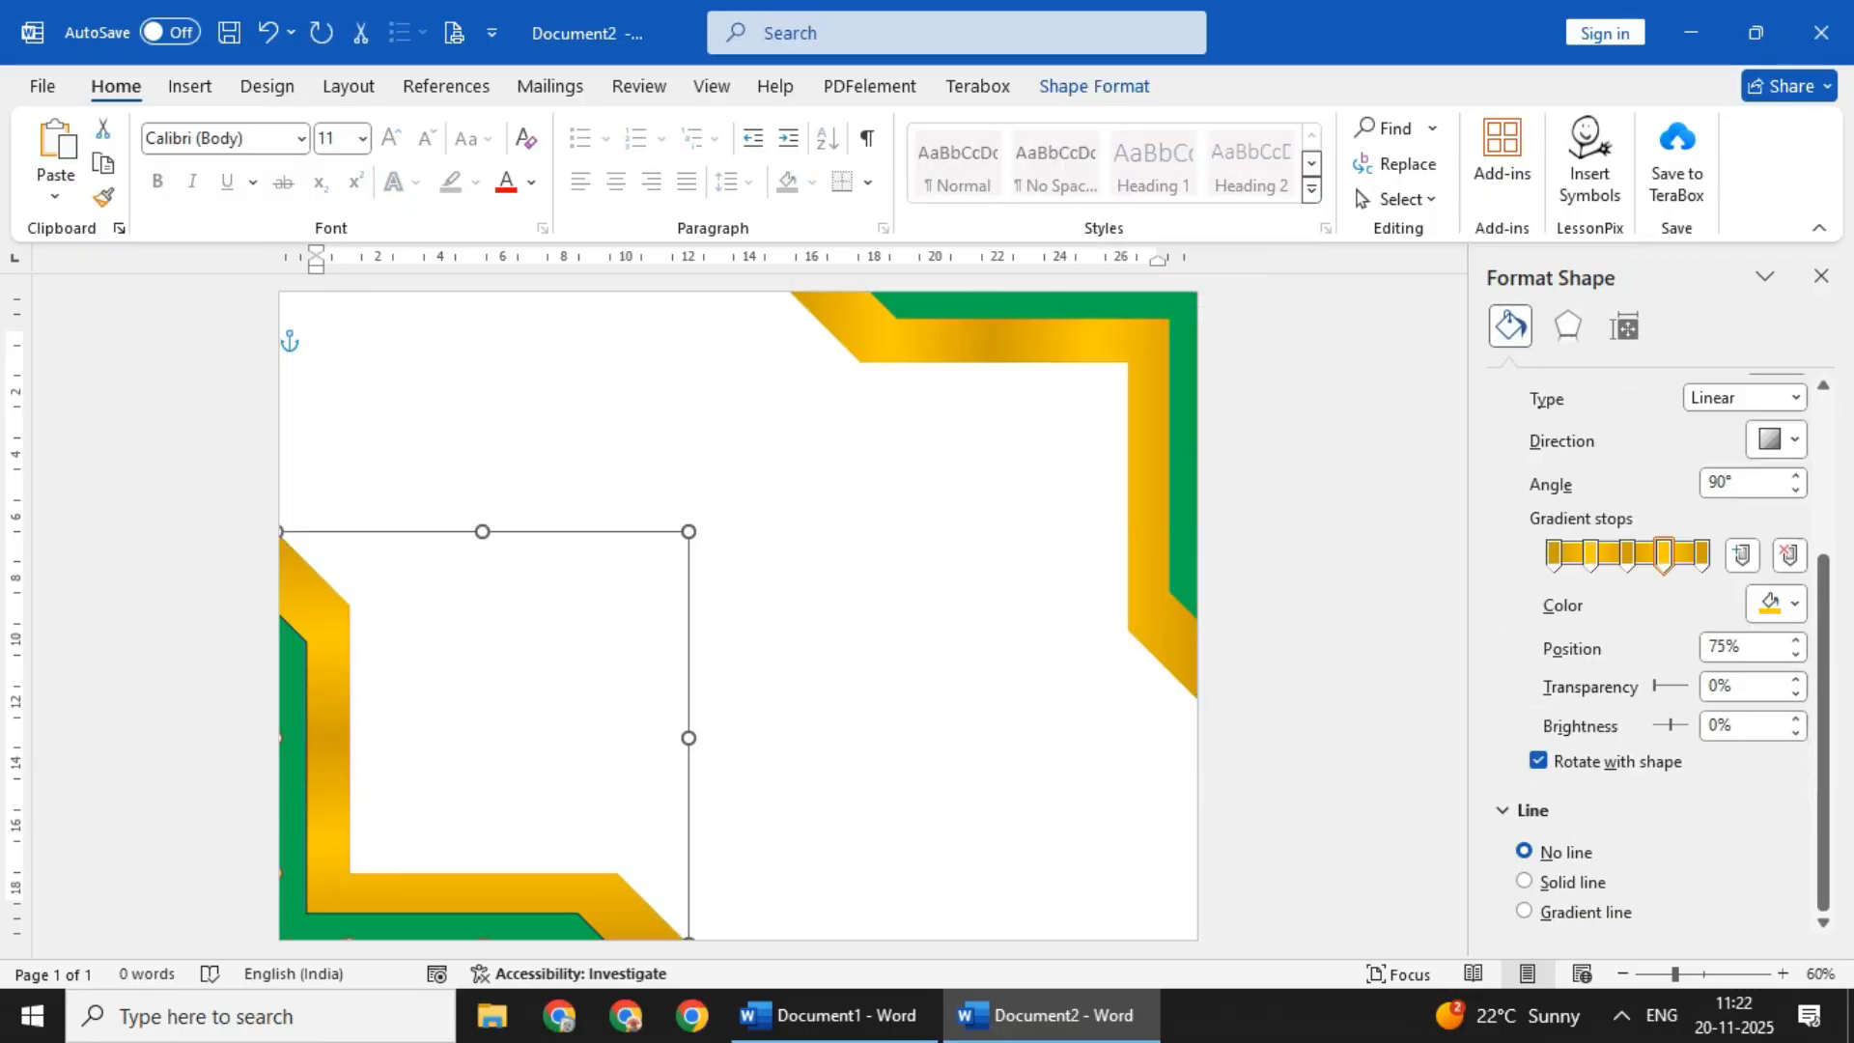
pyautogui.click(454, 927)
pyautogui.scroll(-5, 1642, 627)
pyautogui.click(1525, 465)
pyautogui.click(869, 580)
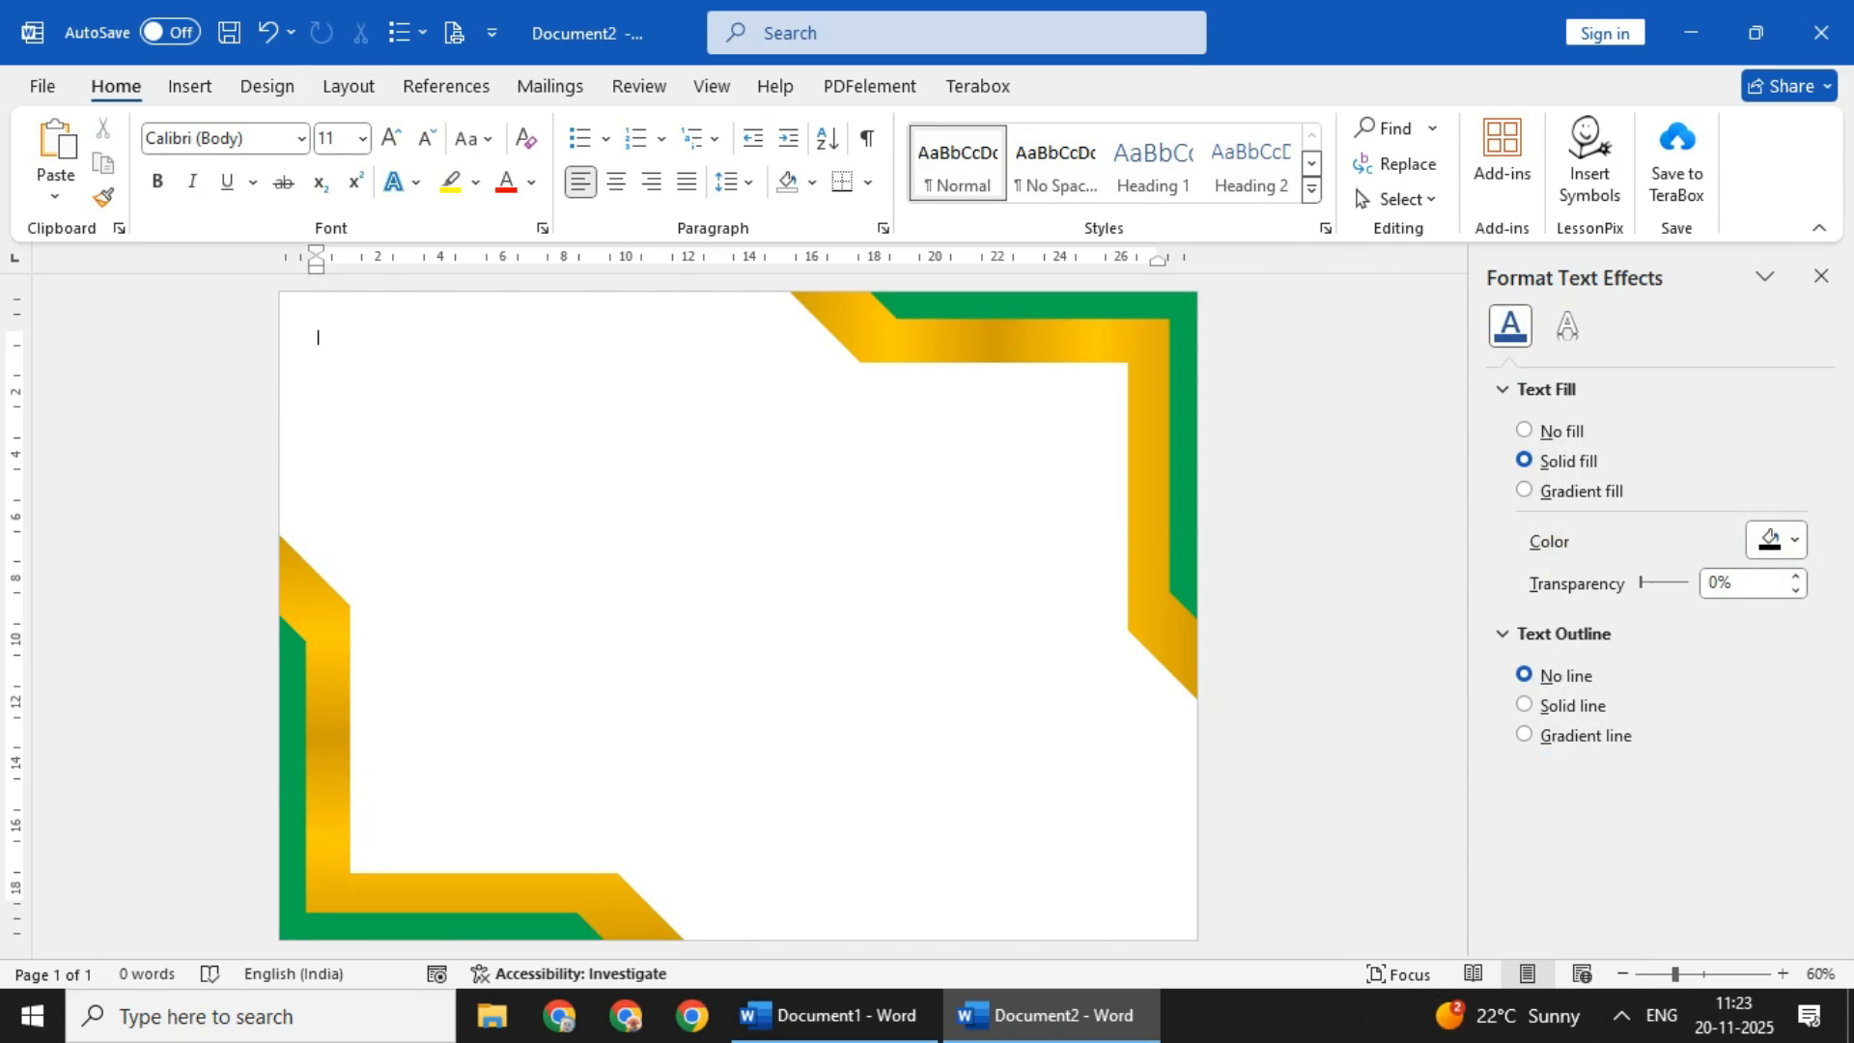
pyautogui.click(189, 86)
pyautogui.click(386, 128)
pyautogui.click(461, 198)
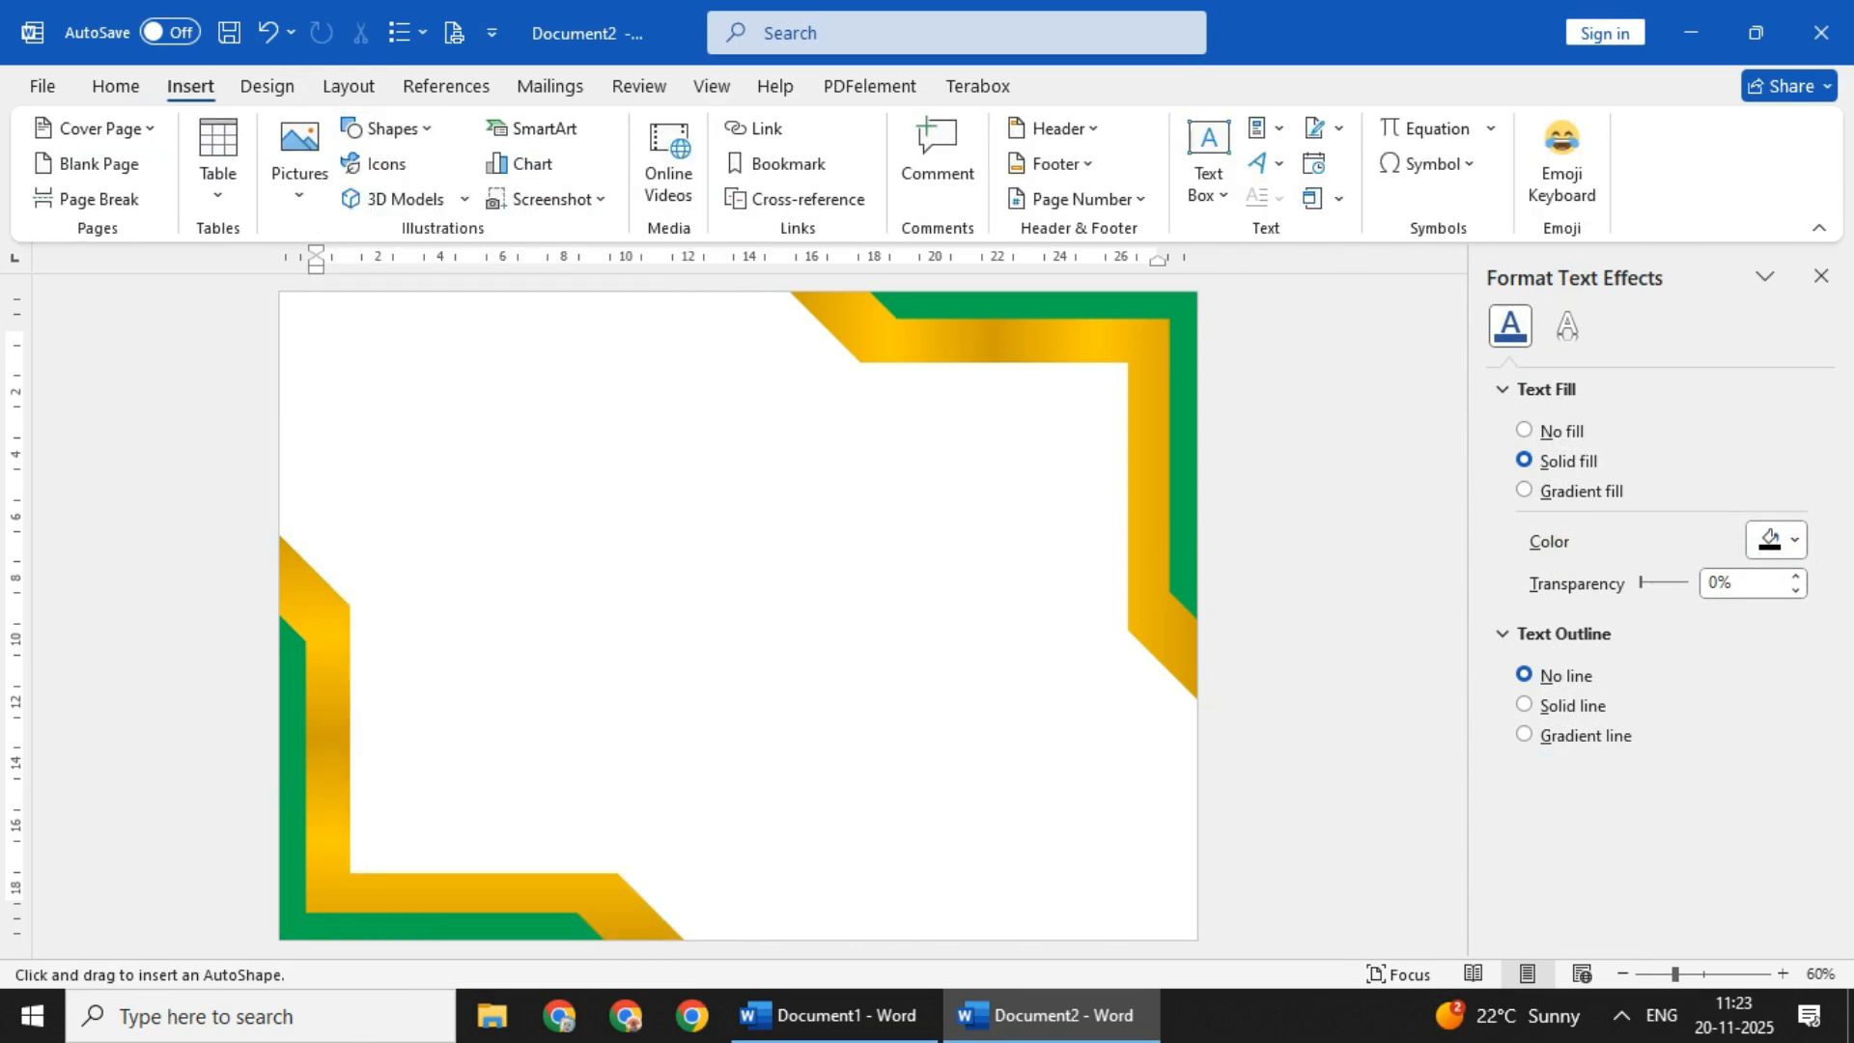
pyautogui.click(301, 309)
pyautogui.press('Delete')
# - Draw a rectangle about 28.5 cm wide and 20 cm high, just inside the page edges
pyautogui.click(189, 86)
pyautogui.click(386, 128)
pyautogui.click(415, 198)
pyautogui.moveTo(296, 307)
pyautogui.mouseDown()
pyautogui.moveTo(1118, 926)
pyautogui.moveTo(1182, 959)
pyautogui.moveTo(1179, 927)
pyautogui.mouseUp()
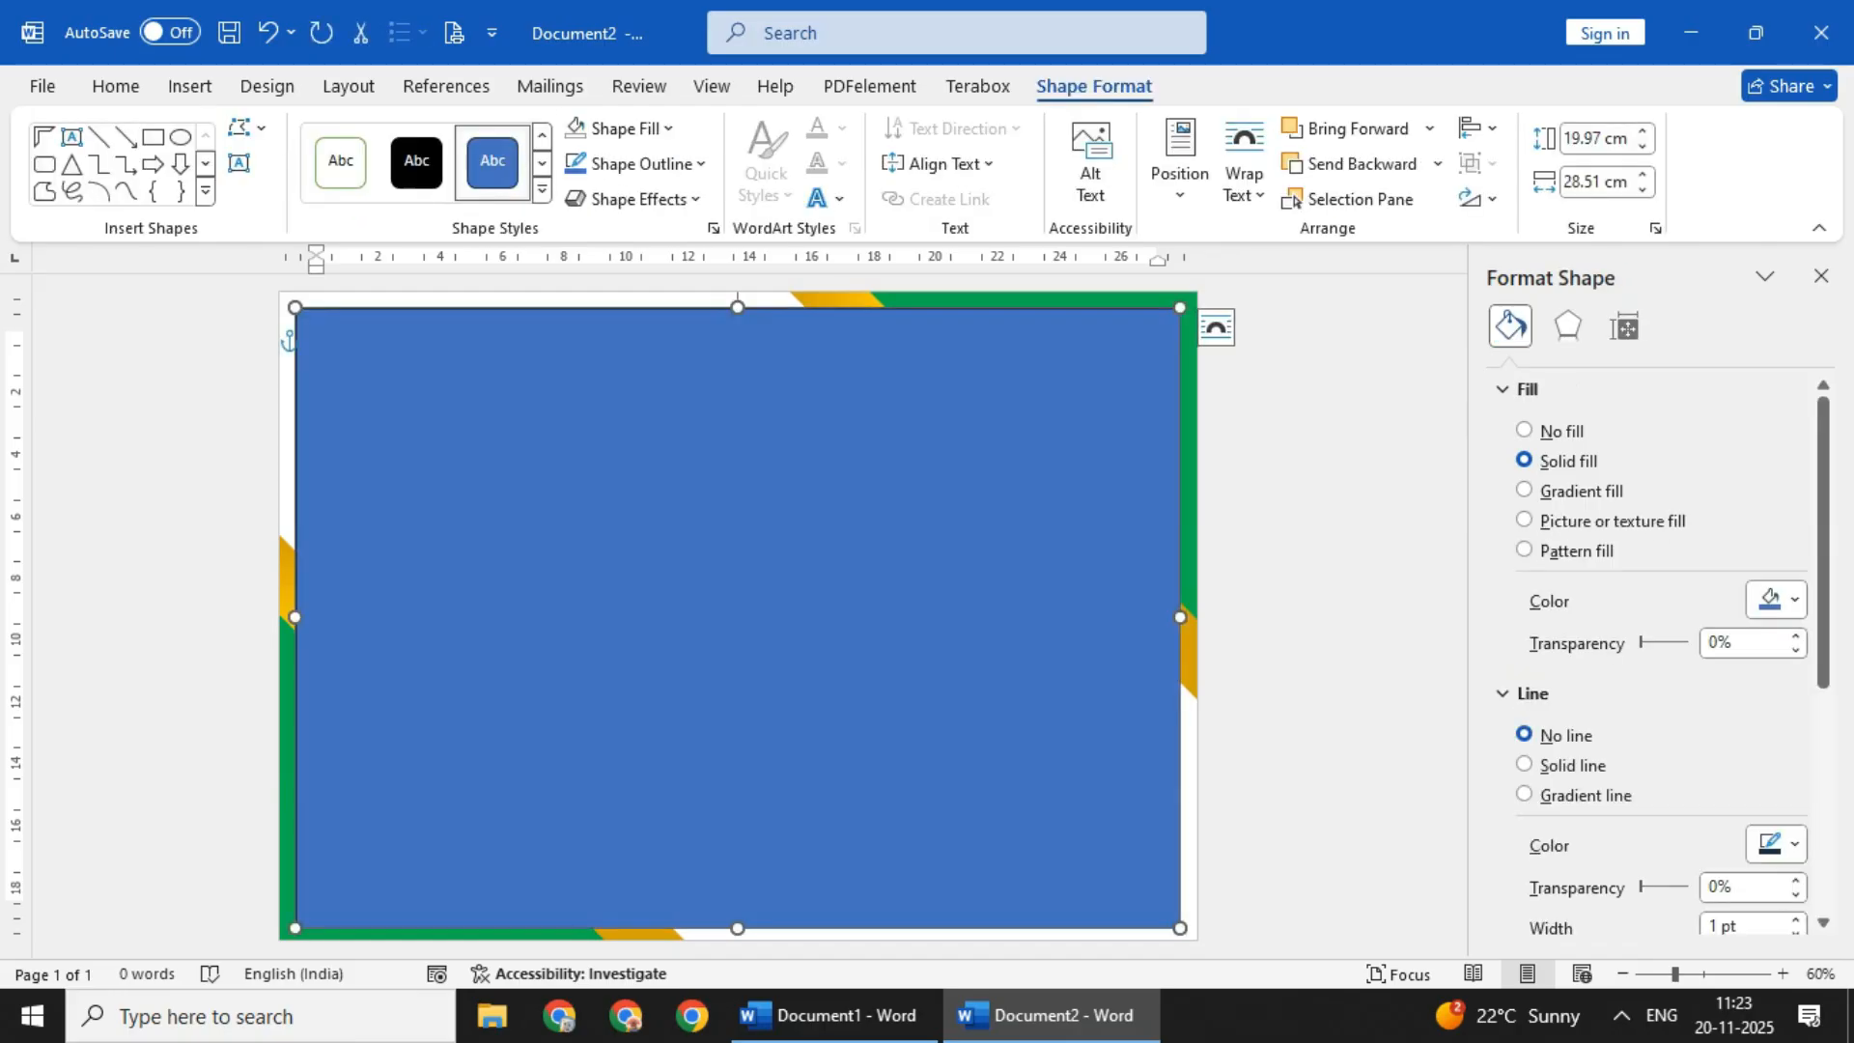
# - Give the large rectangle no fill and a thin gold outline
pyautogui.click(613, 128)
pyautogui.click(668, 129)
pyautogui.click(634, 568)
pyautogui.click(589, 163)
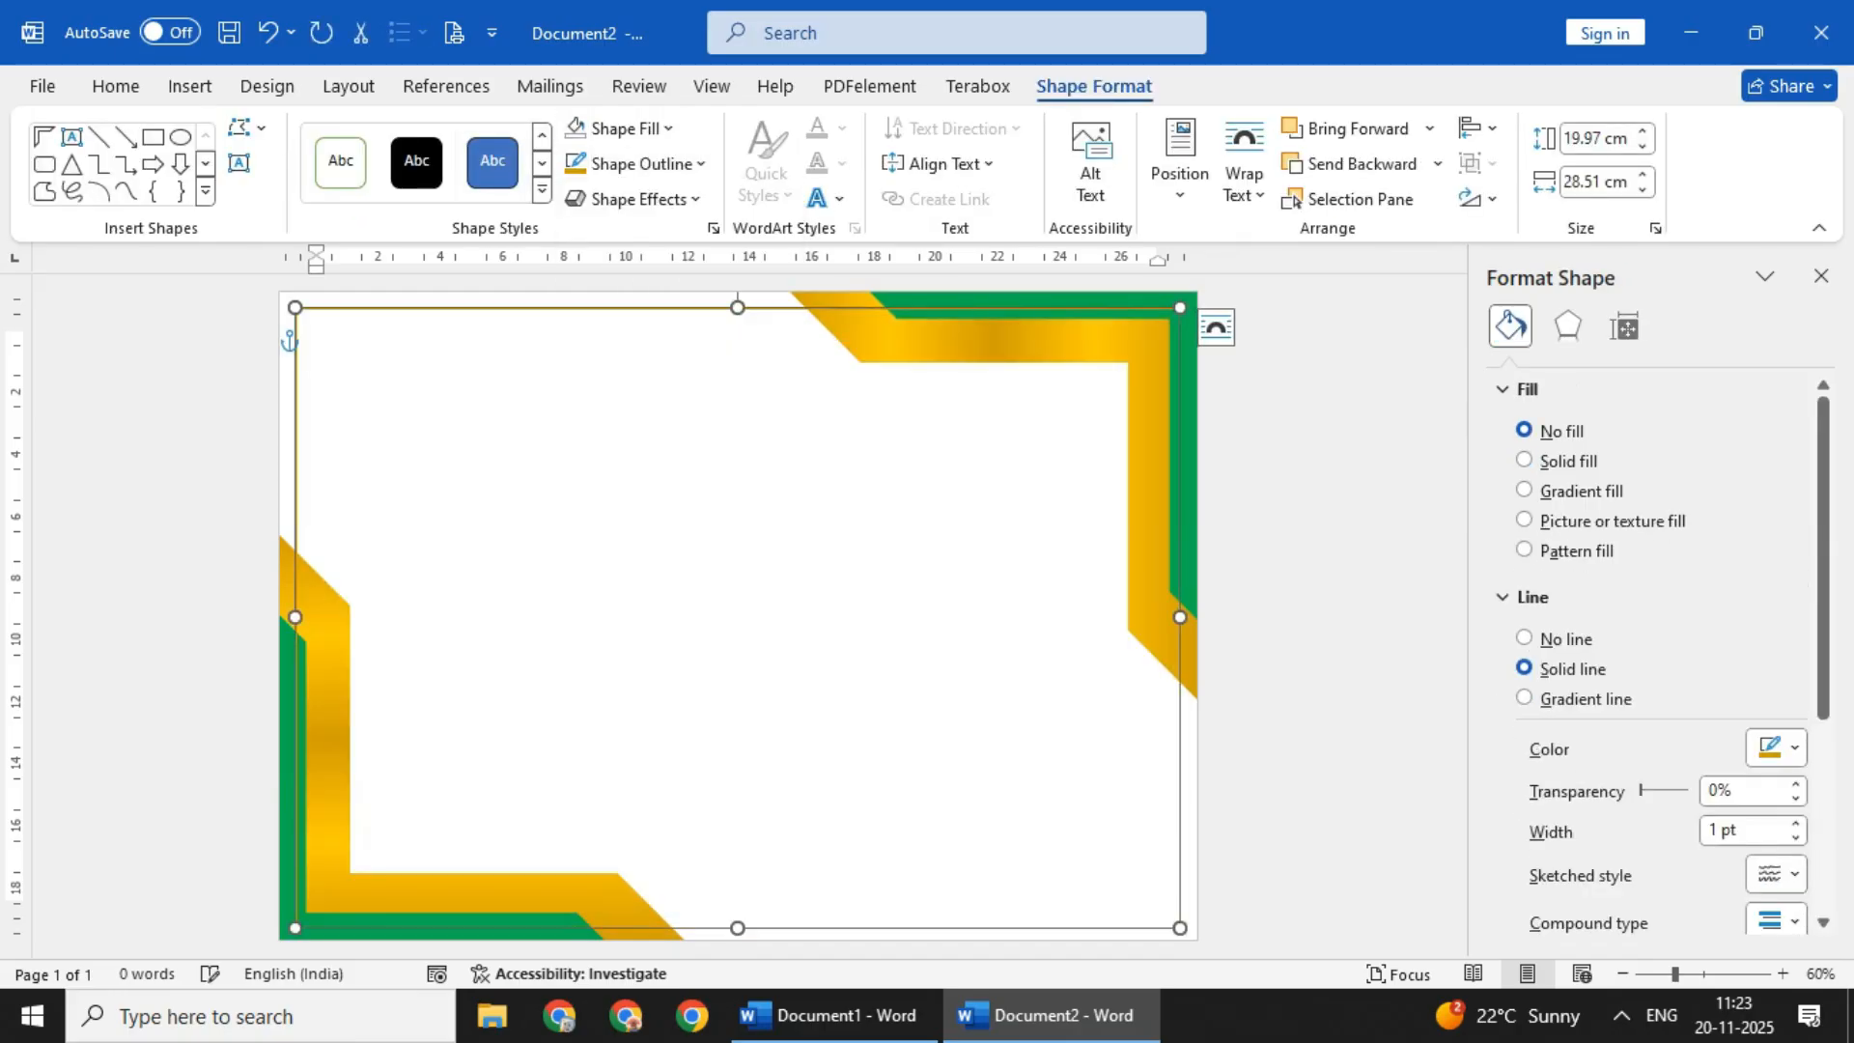
pyautogui.click(701, 163)
pyautogui.moveTo(630, 681)
pyautogui.click(909, 735)
pyautogui.click(1332, 618)
# - Draw a second rectangle about 27.8 cm wide and 19.2 cm high, just inside the thin gold frame
pyautogui.click(190, 86)
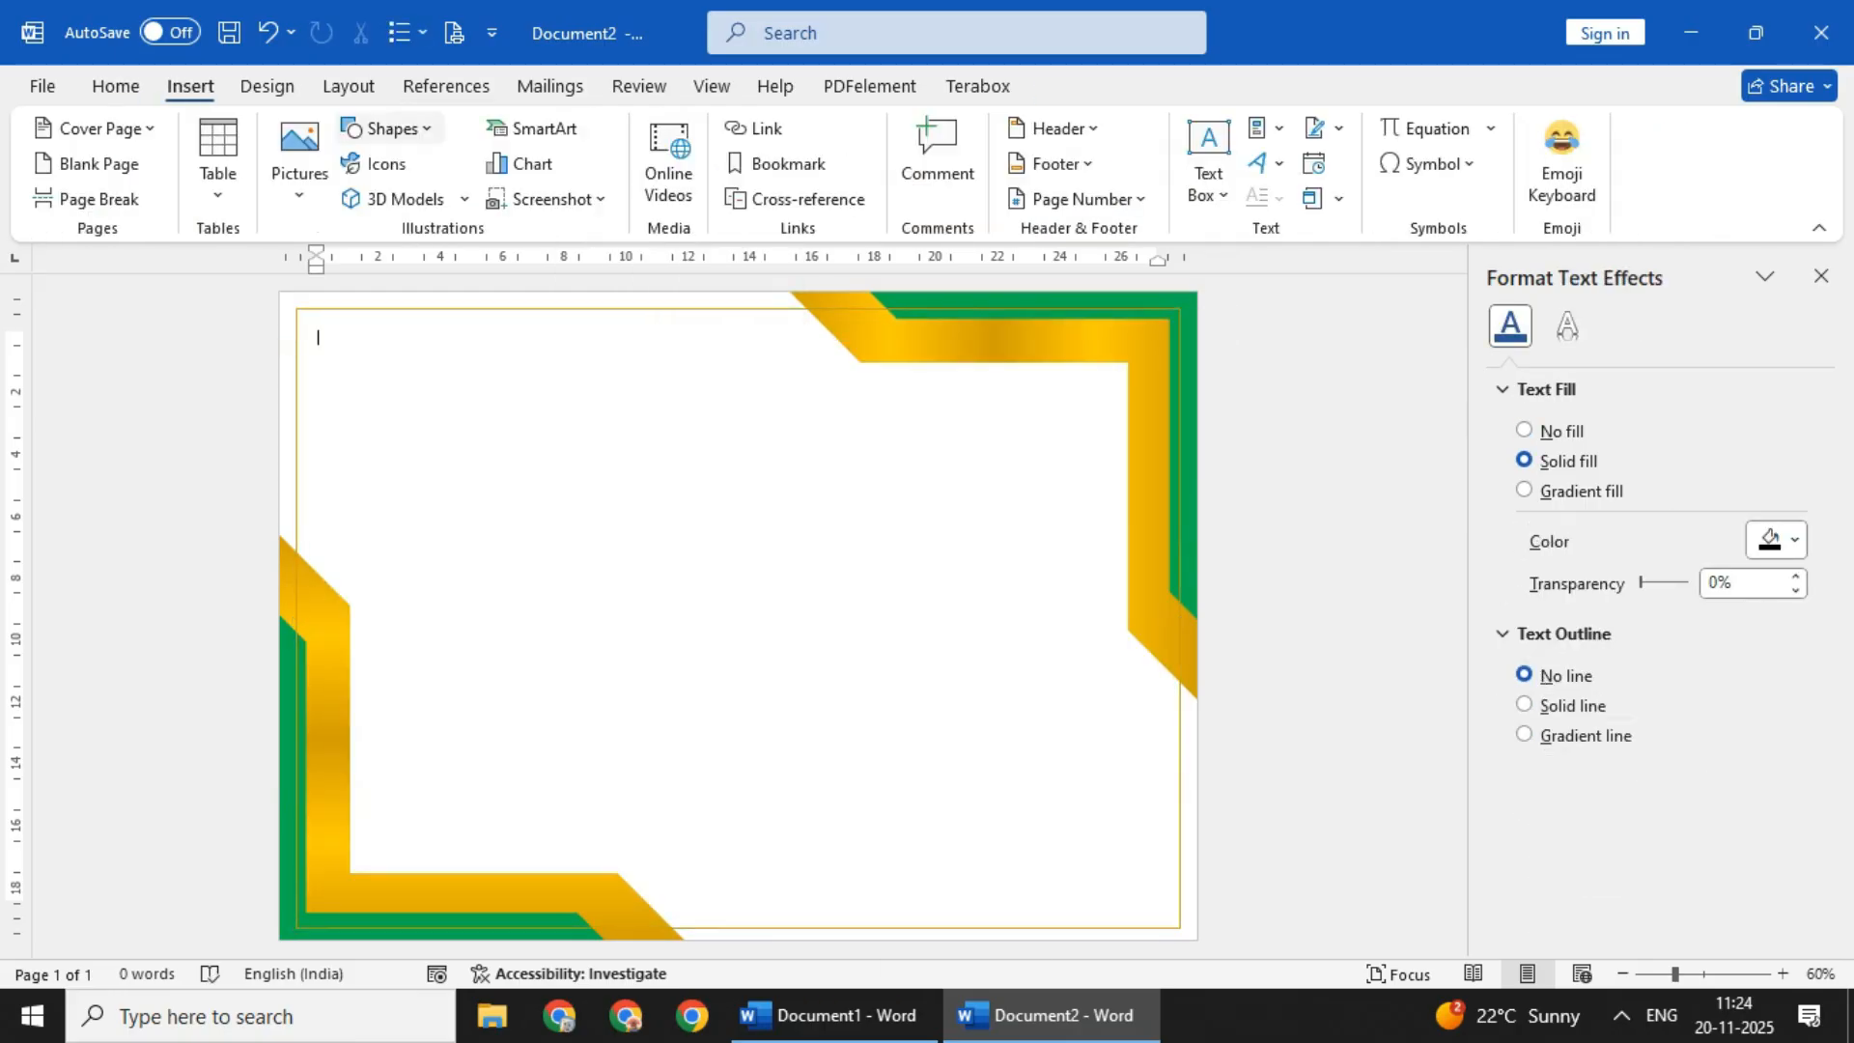
pyautogui.click(386, 128)
pyautogui.click(463, 188)
pyautogui.moveTo(307, 319)
pyautogui.mouseDown()
pyautogui.moveTo(1165, 840)
pyautogui.moveTo(1166, 913)
pyautogui.mouseUp()
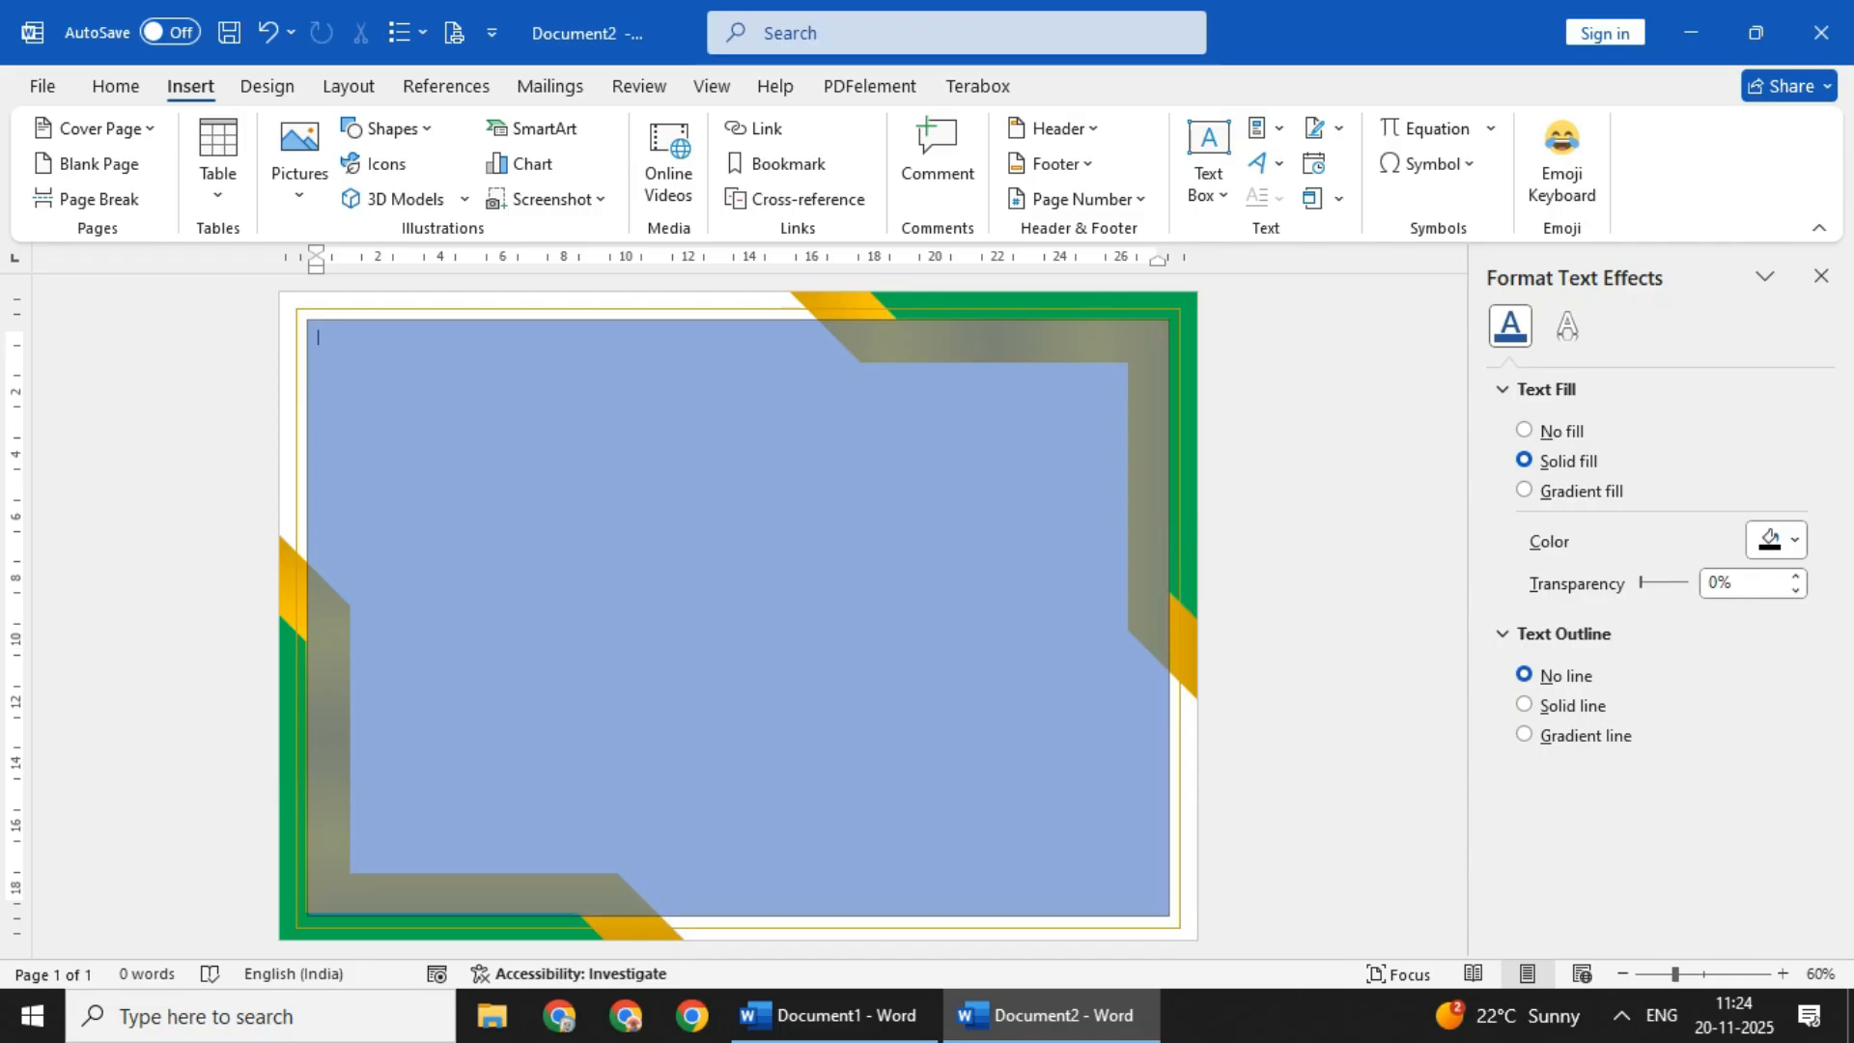
pyautogui.moveTo(1169, 914); pyautogui.dragTo(1169, 914)
# - Give the inner frame rectangle no fill and a gold outline 4.5 pt thick
pyautogui.click(626, 128)
pyautogui.click(649, 568)
pyautogui.click(646, 164)
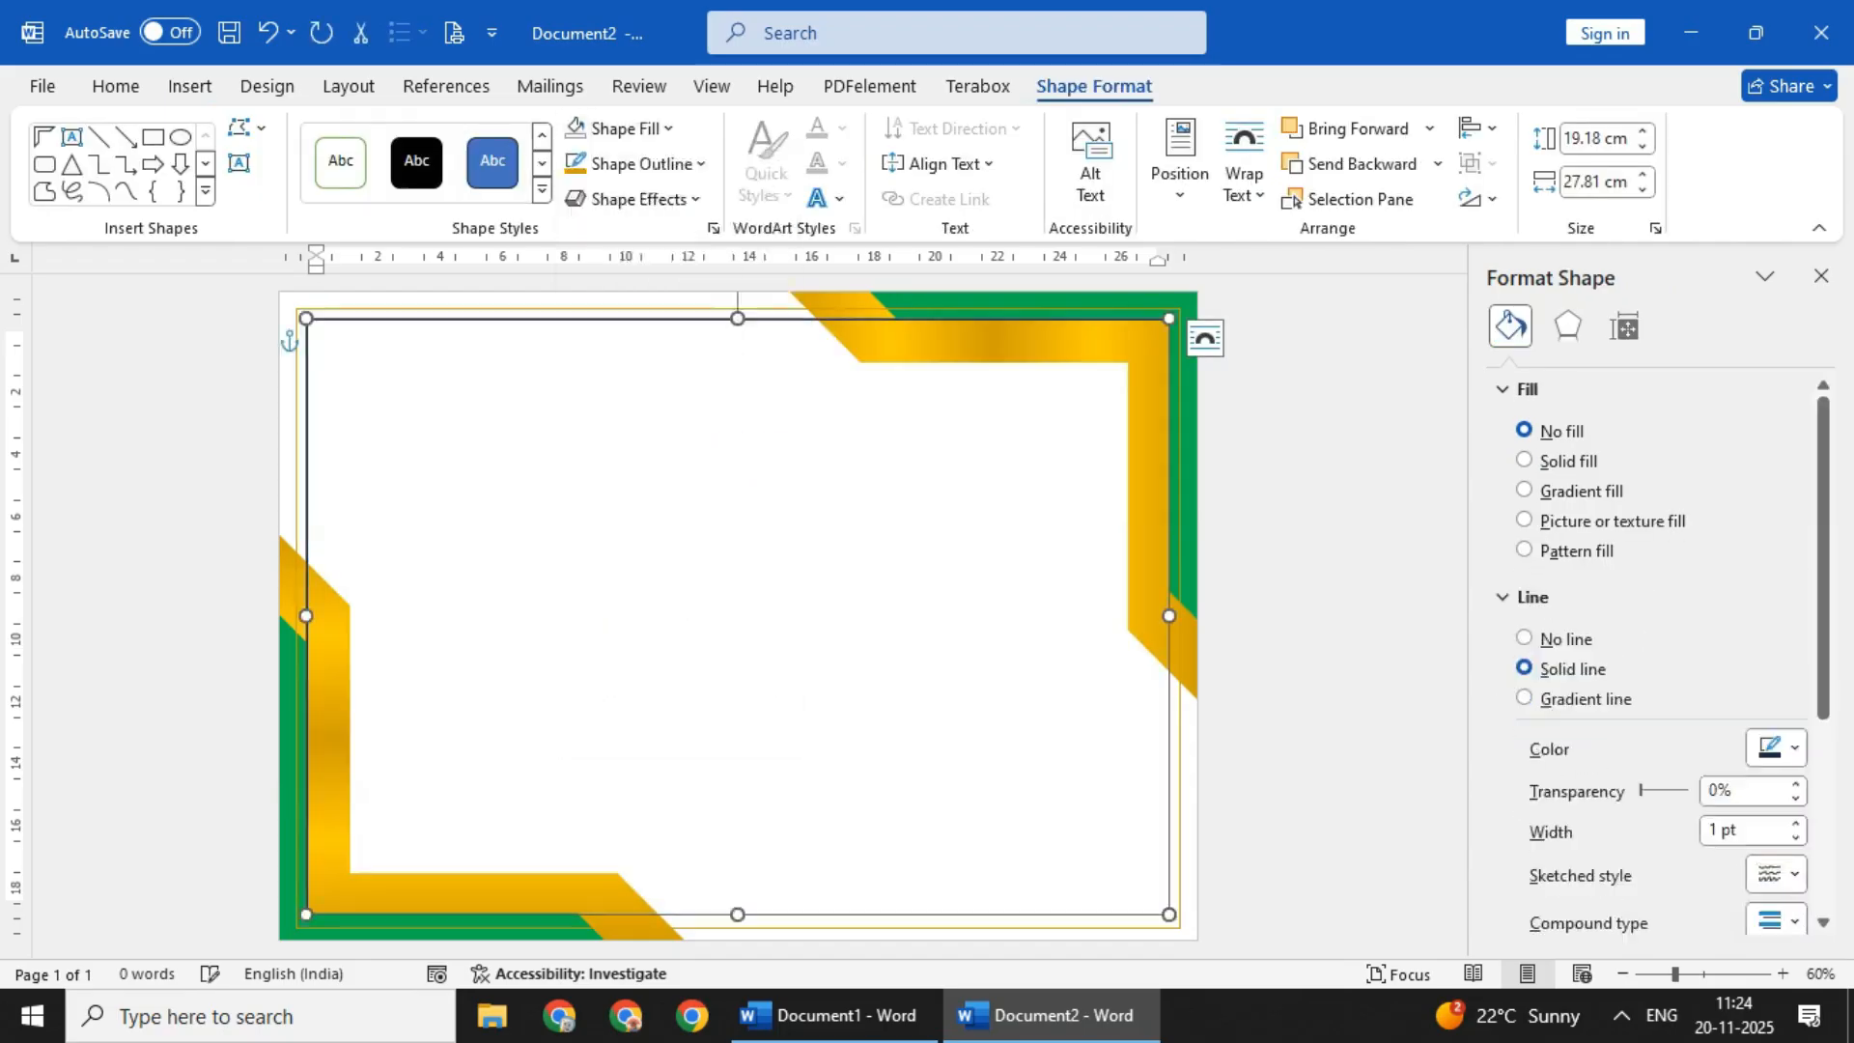
pyautogui.click(572, 557)
pyautogui.click(647, 164)
pyautogui.moveTo(627, 682)
pyautogui.click(850, 802)
pyautogui.click(647, 164)
pyautogui.click(850, 858)
pyautogui.click(618, 579)
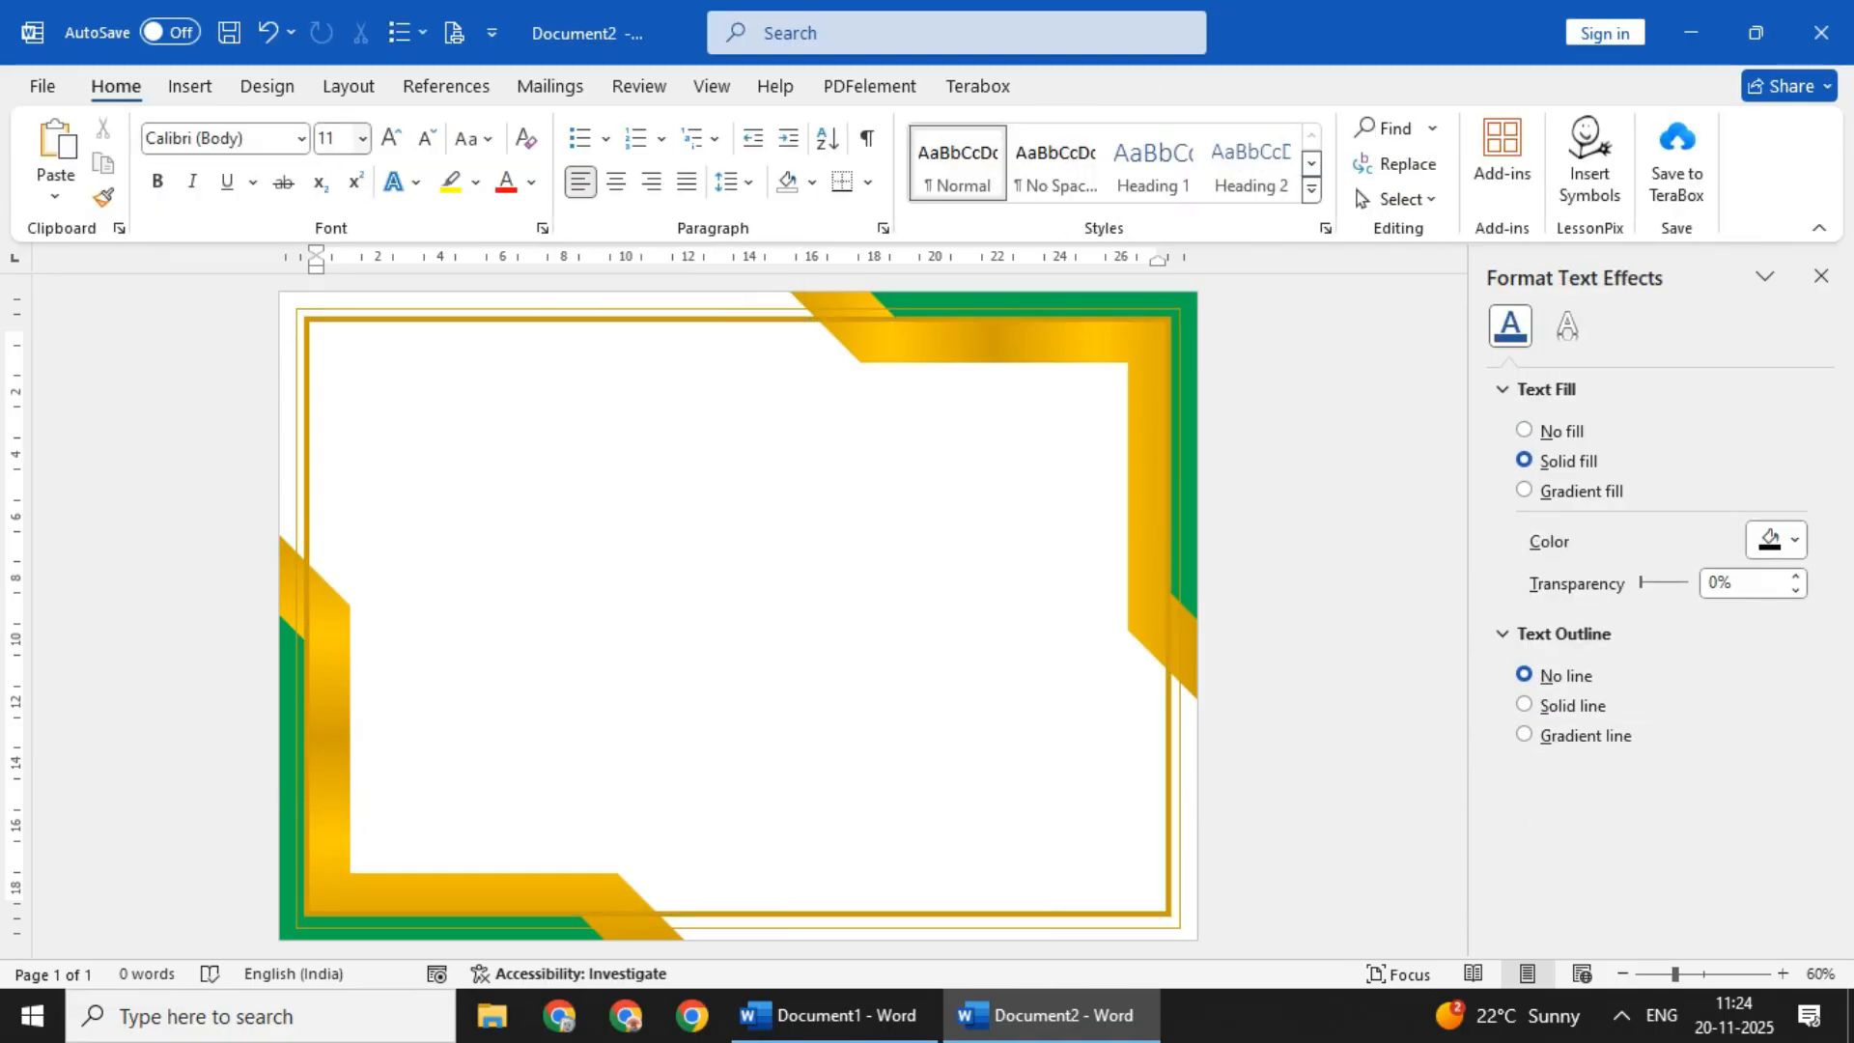
# - Draw an unfilled rectangle about 3.6 cm wide and 8.4 cm high, tilted across the page's left edge above the corner shape
pyautogui.click(189, 87)
pyautogui.click(387, 128)
pyautogui.click(461, 198)
pyautogui.moveTo(441, 360); pyautogui.dragTo(556, 623)
pyautogui.click(625, 128)
pyautogui.click(648, 568)
pyautogui.moveTo(498, 312); pyautogui.dragTo(398, 454)
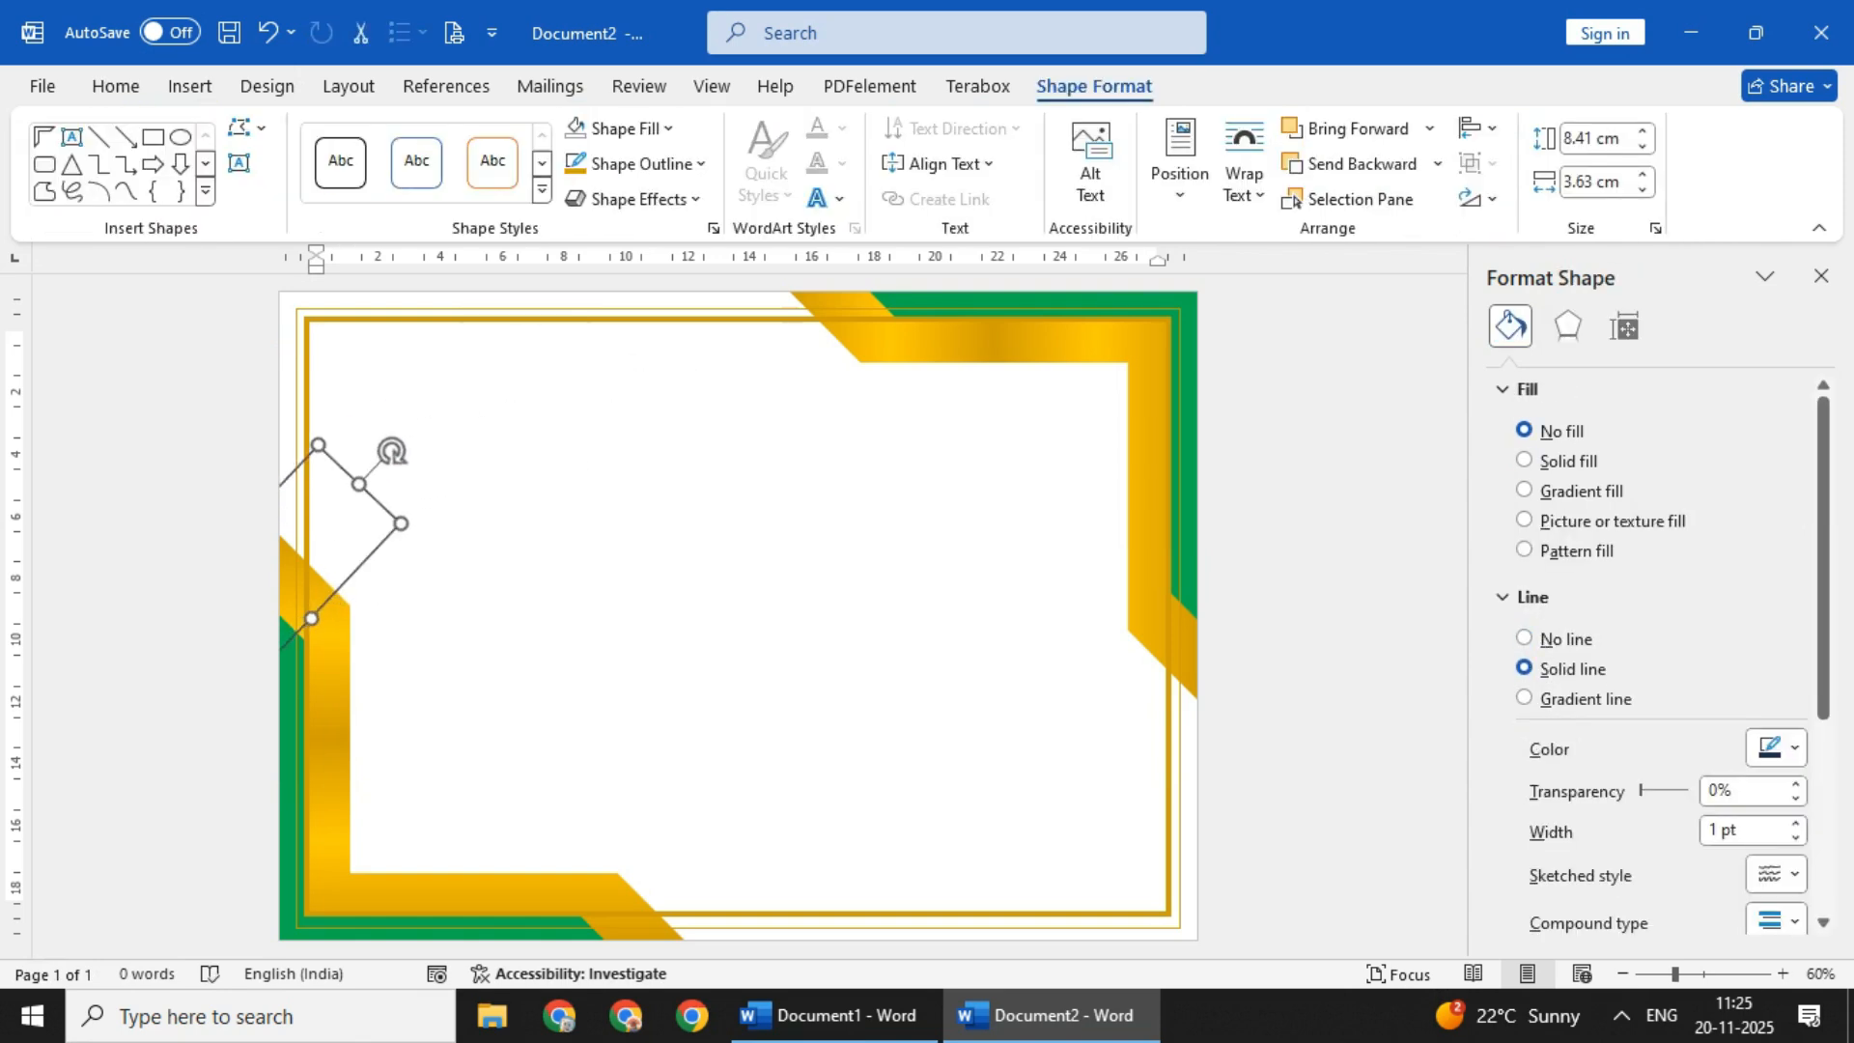
# - Duplicate the tilted rectangle, place the copy just above the original at the left edge, and group the two
pyautogui.hotkey('ctrl', 'd')
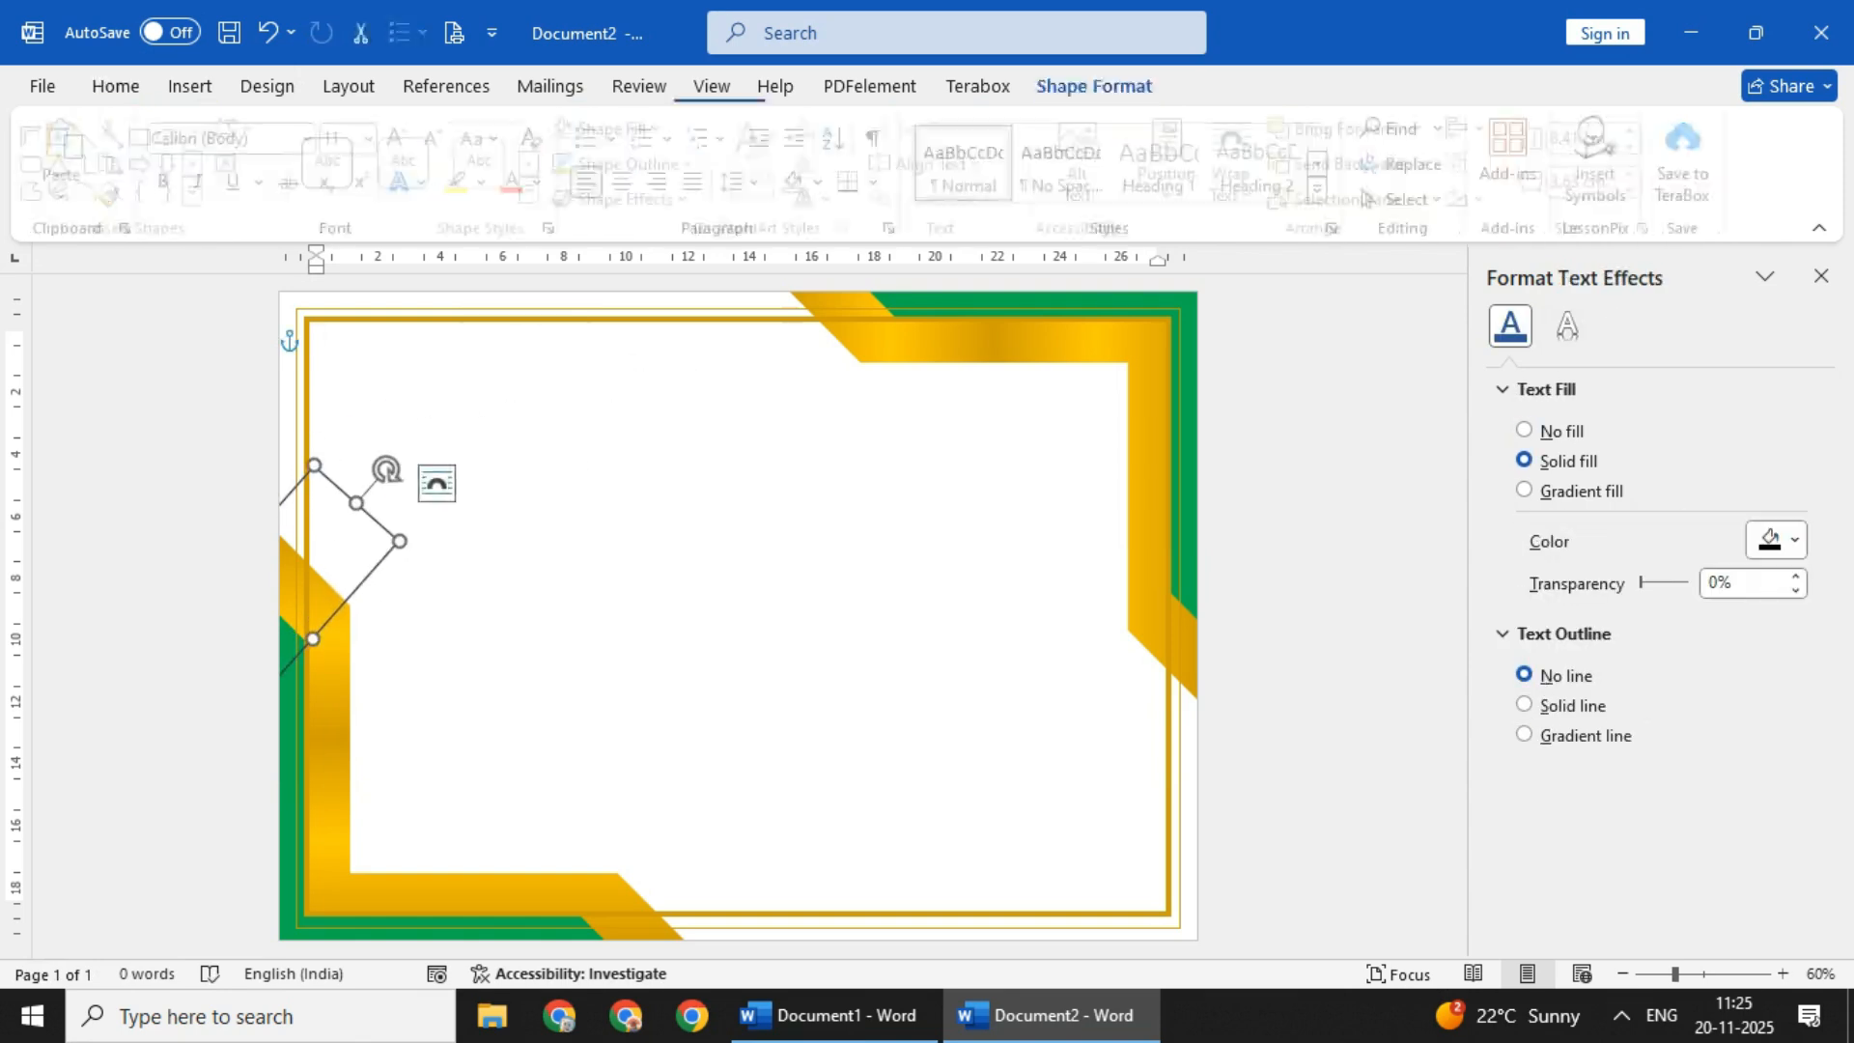
pyautogui.click(378, 467)
pyautogui.click(333, 382)
pyautogui.keyDown('shift'); pyautogui.click(356, 504); pyautogui.keyUp('shift')
pyautogui.hotkey('ctrl', 'd')
pyautogui.rightClick(350, 330)
pyautogui.click(726, 559)
# - Place a copy of the tilted rectangle pair, flipped horizontally and vertically, across the lower part of the page's right edge
pyautogui.moveTo(351, 435); pyautogui.dragTo(678, 491)
pyautogui.click(1477, 198)
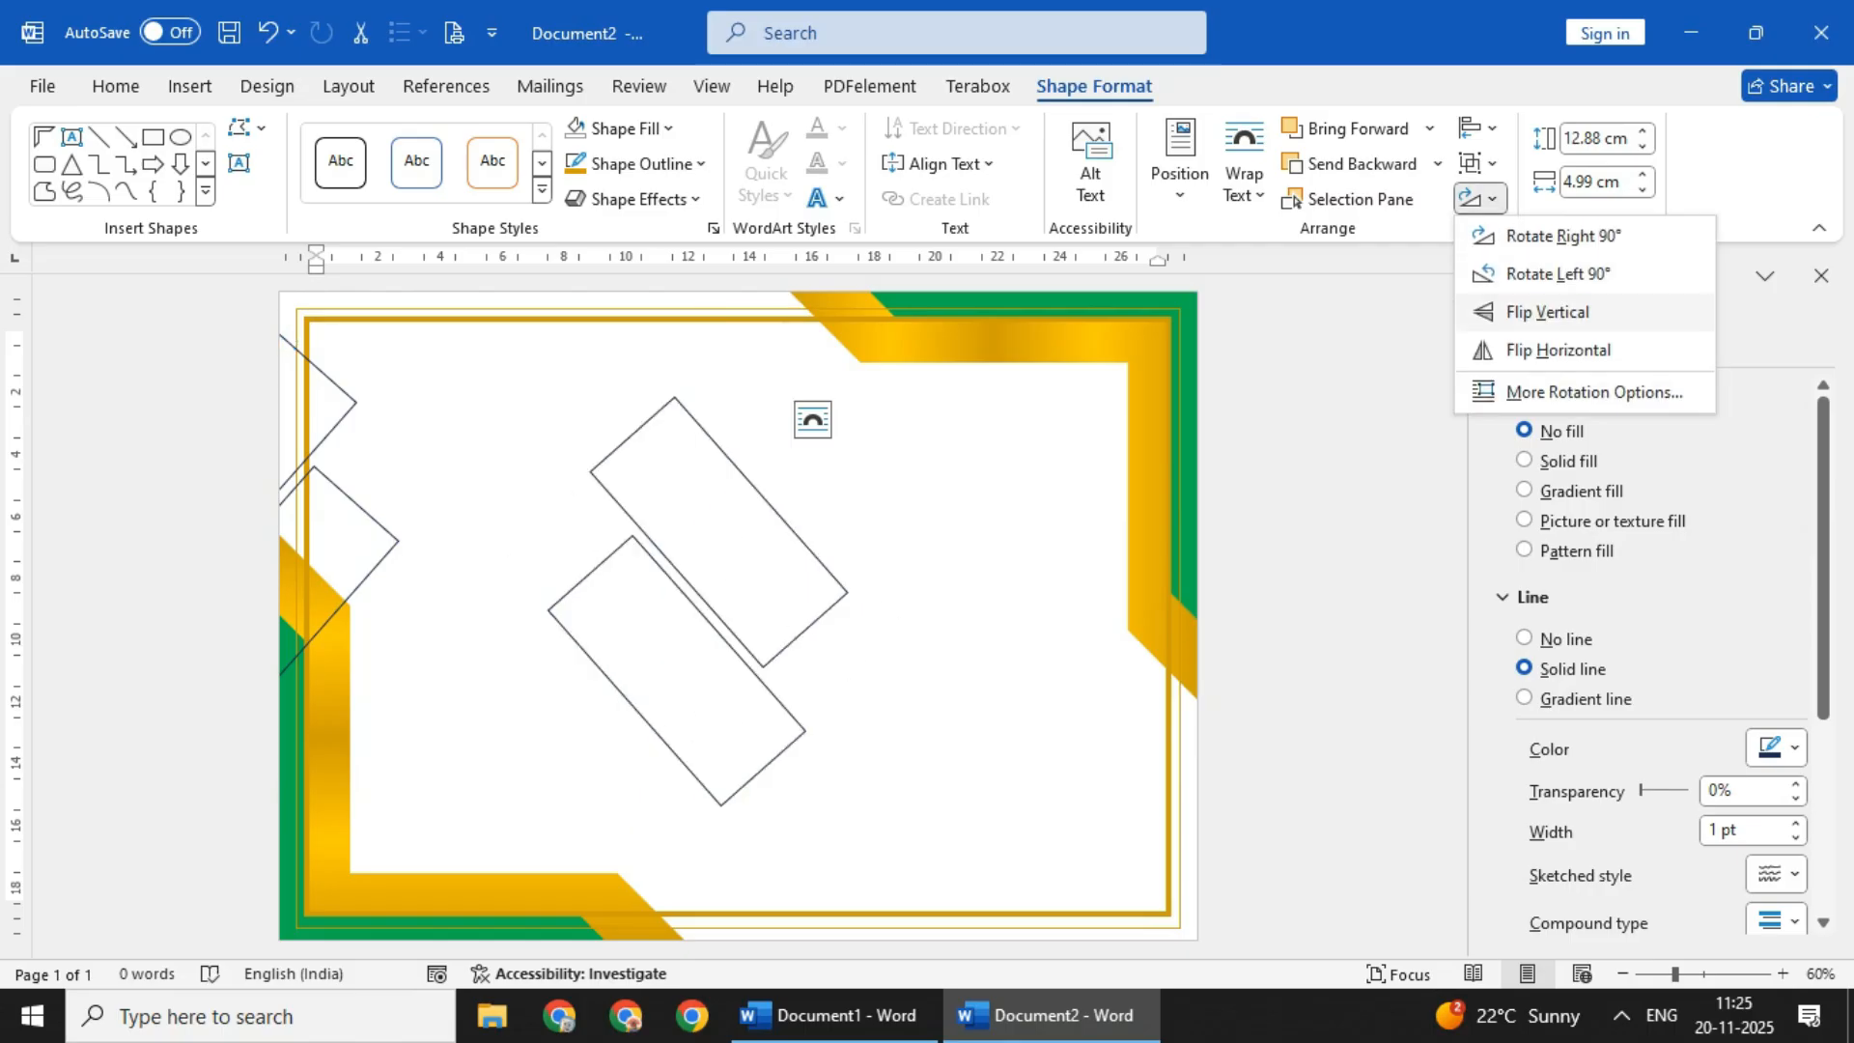
pyautogui.click(1545, 351)
pyautogui.moveTo(699, 345); pyautogui.dragTo(699, 857)
pyautogui.moveTo(709, 768); pyautogui.dragTo(1235, 881)
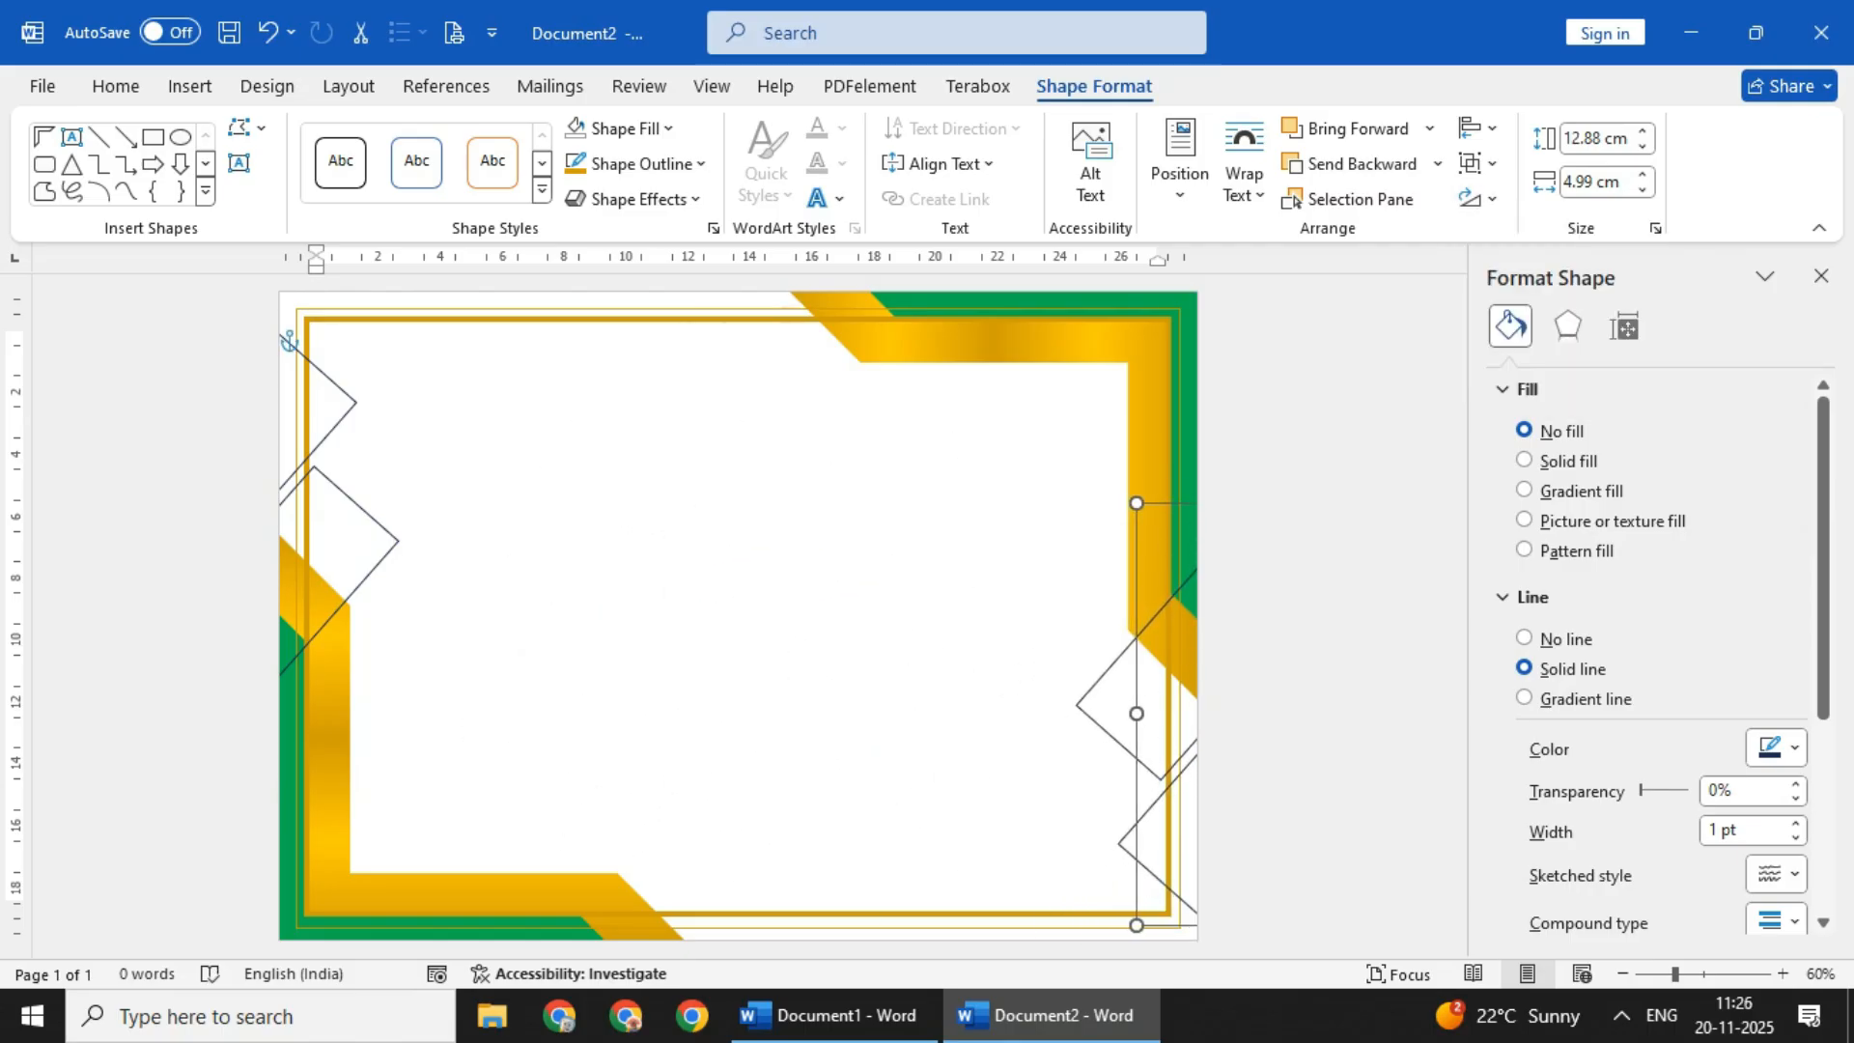
pyautogui.moveTo(1235, 881); pyautogui.dragTo(1233, 875)
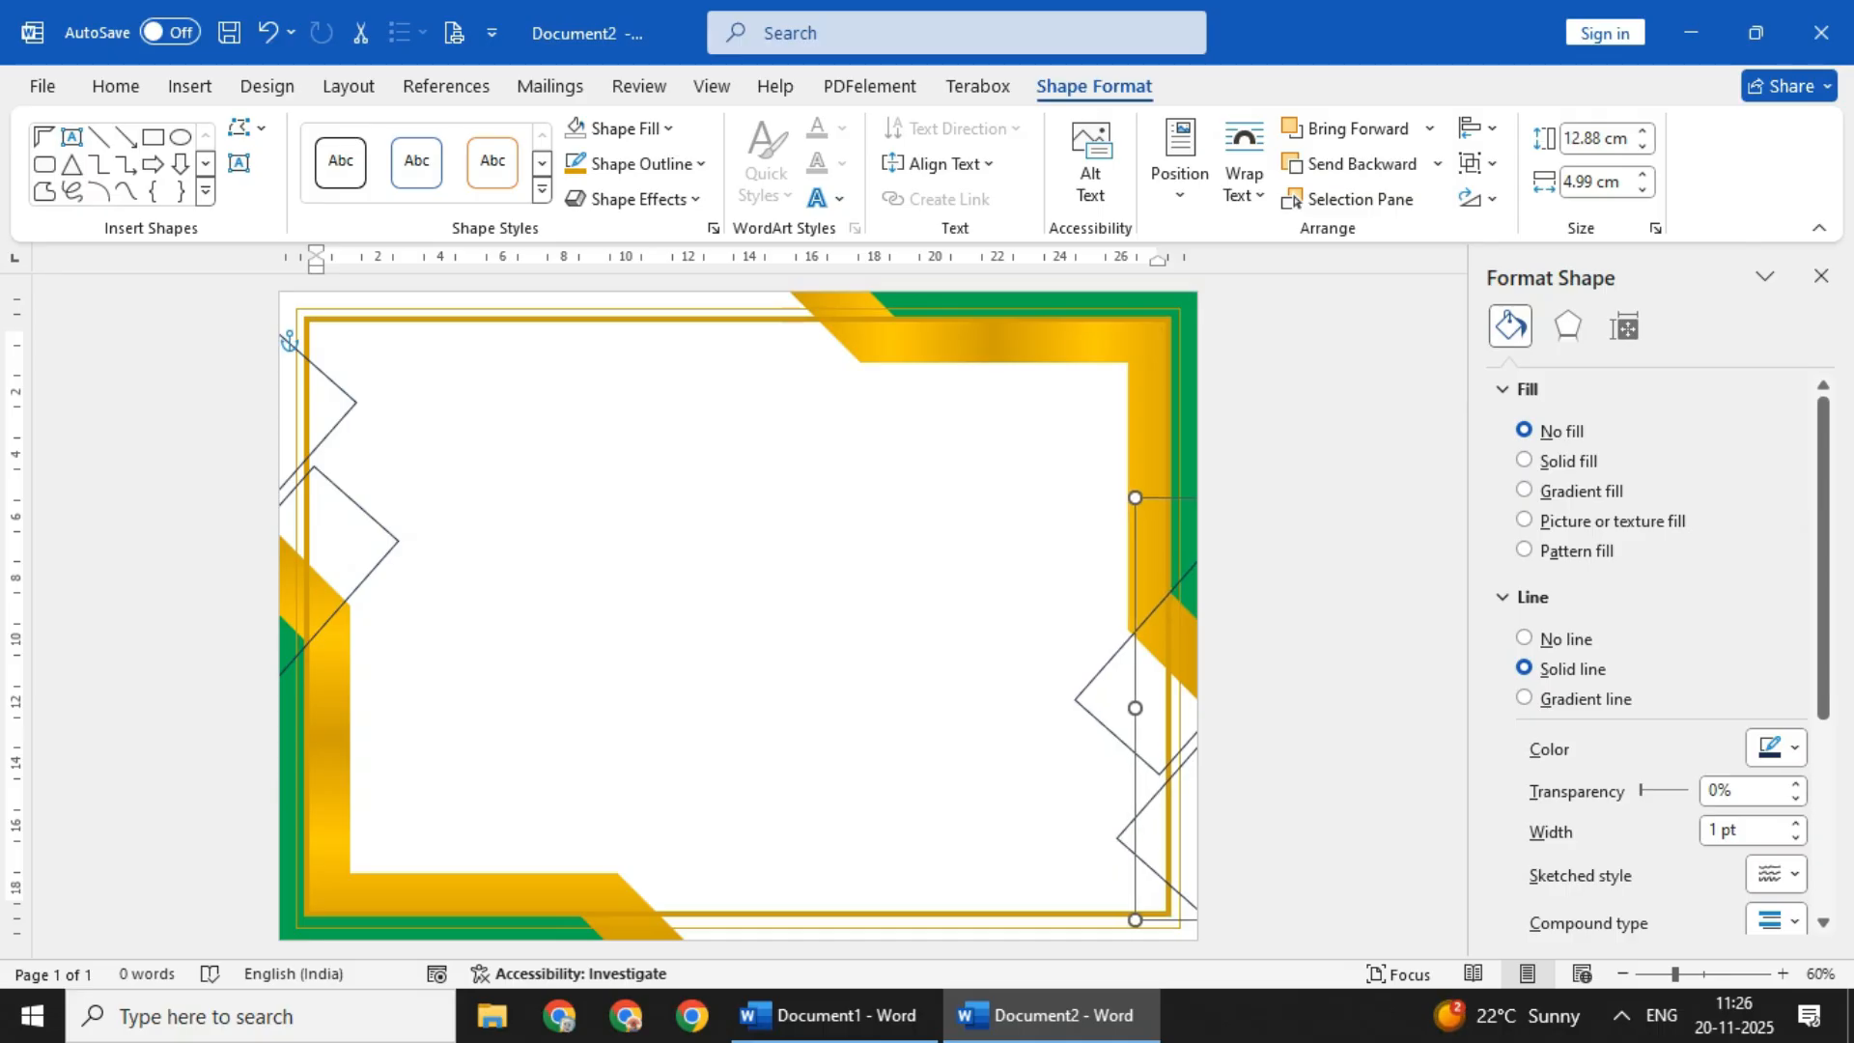
# - Nudge the tilted rectangle pair at the right edge slightly up and to the right
pyautogui.moveTo(1151, 618); pyautogui.dragTo(1163, 618)
pyautogui.hotkey('ctrl', 'z')
pyautogui.click(1120, 652)
pyautogui.press('Right')
pyautogui.press('Up')
pyautogui.click(695, 598)
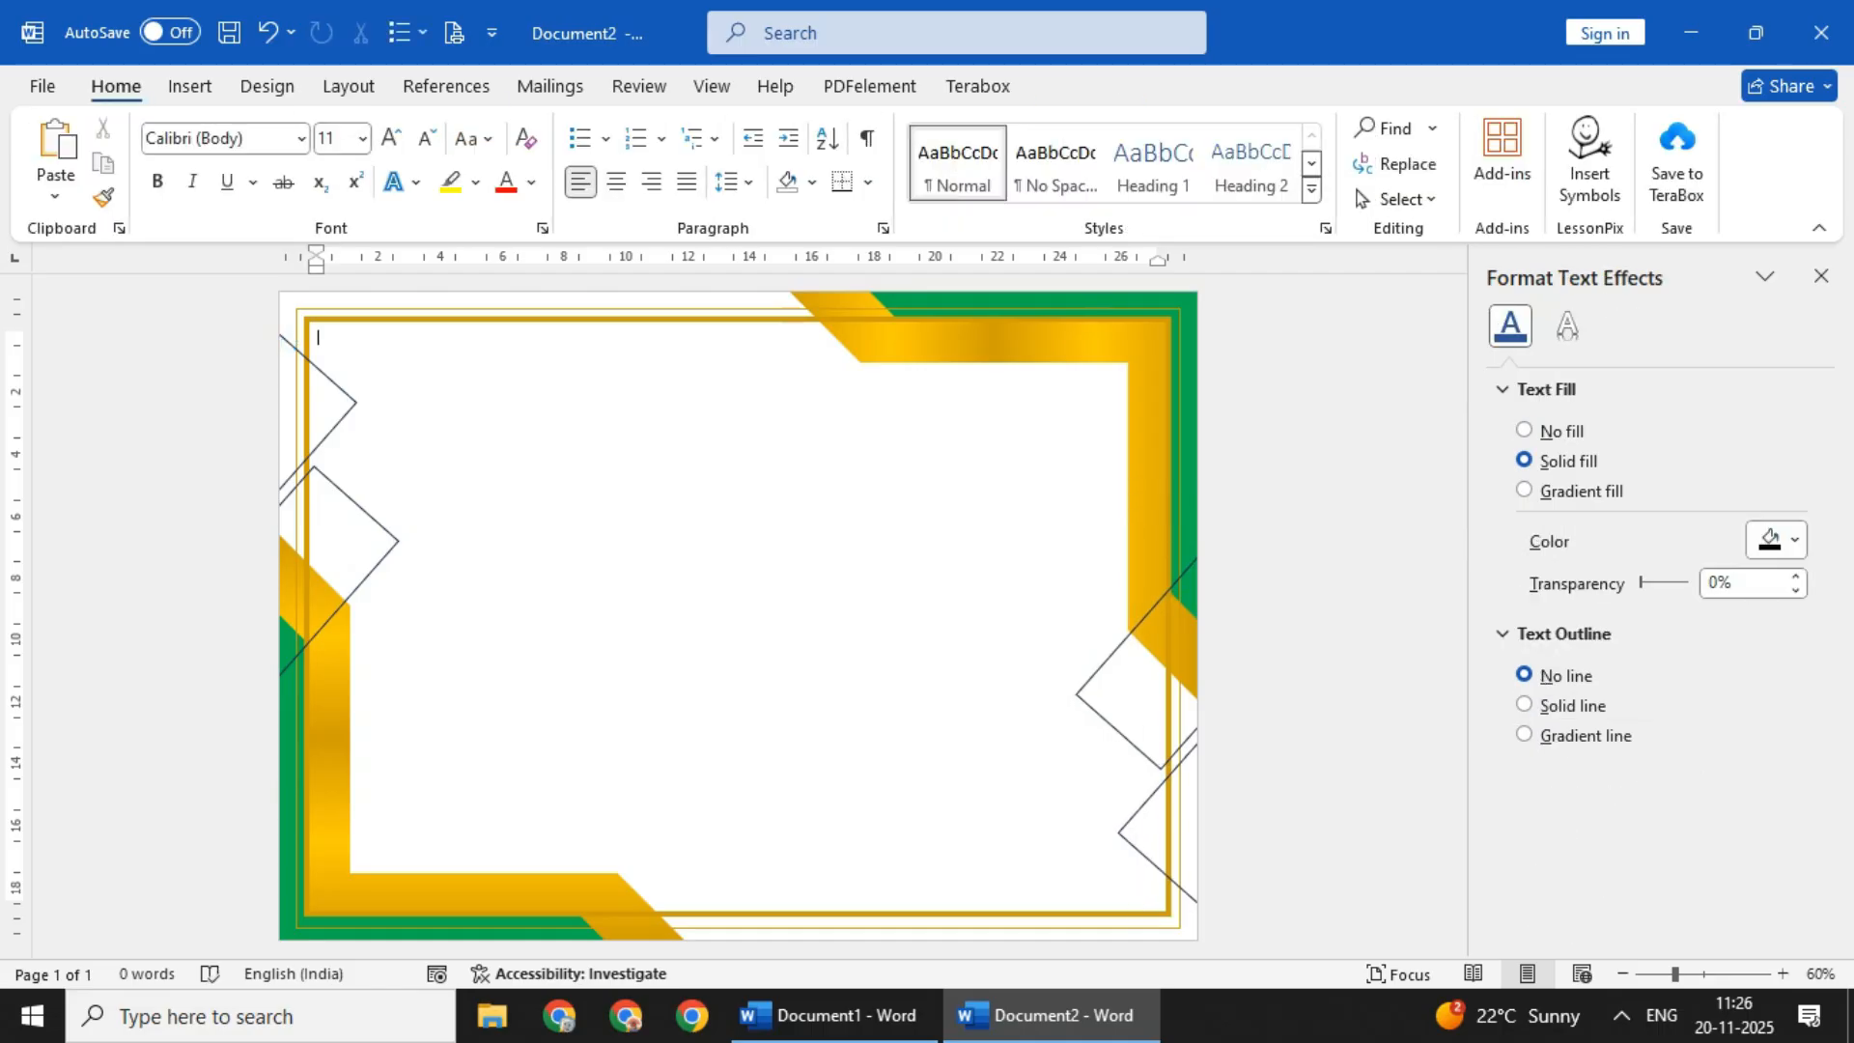
# - Apply a gold outline to the tilted rectangle pairs at the left and right edges
pyautogui.click(378, 522)
pyautogui.click(649, 164)
pyautogui.click(586, 502)
pyautogui.click(1111, 658)
pyautogui.press('F4')
pyautogui.click(733, 618)
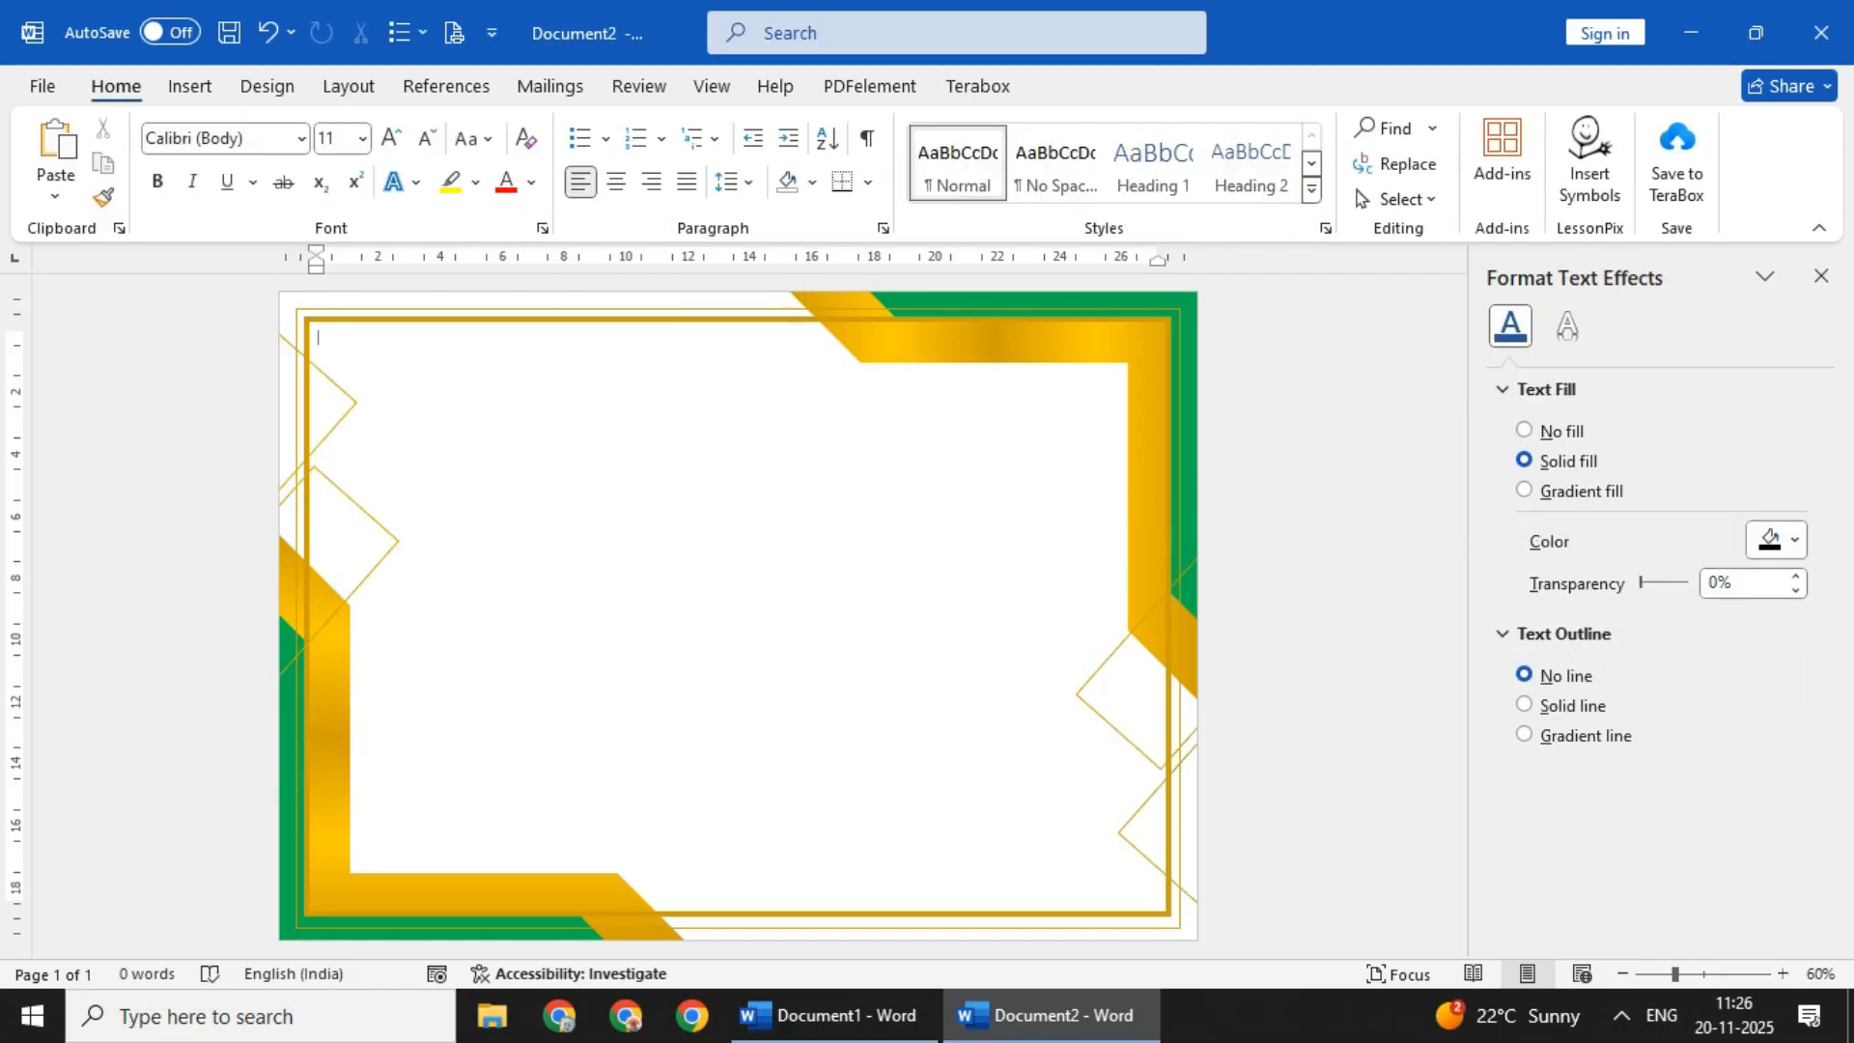
# - Send the thin and thick gold frame rectangles behind the corner shapes
pyautogui.click(618, 309)
pyautogui.click(618, 319)
pyautogui.click(1349, 164)
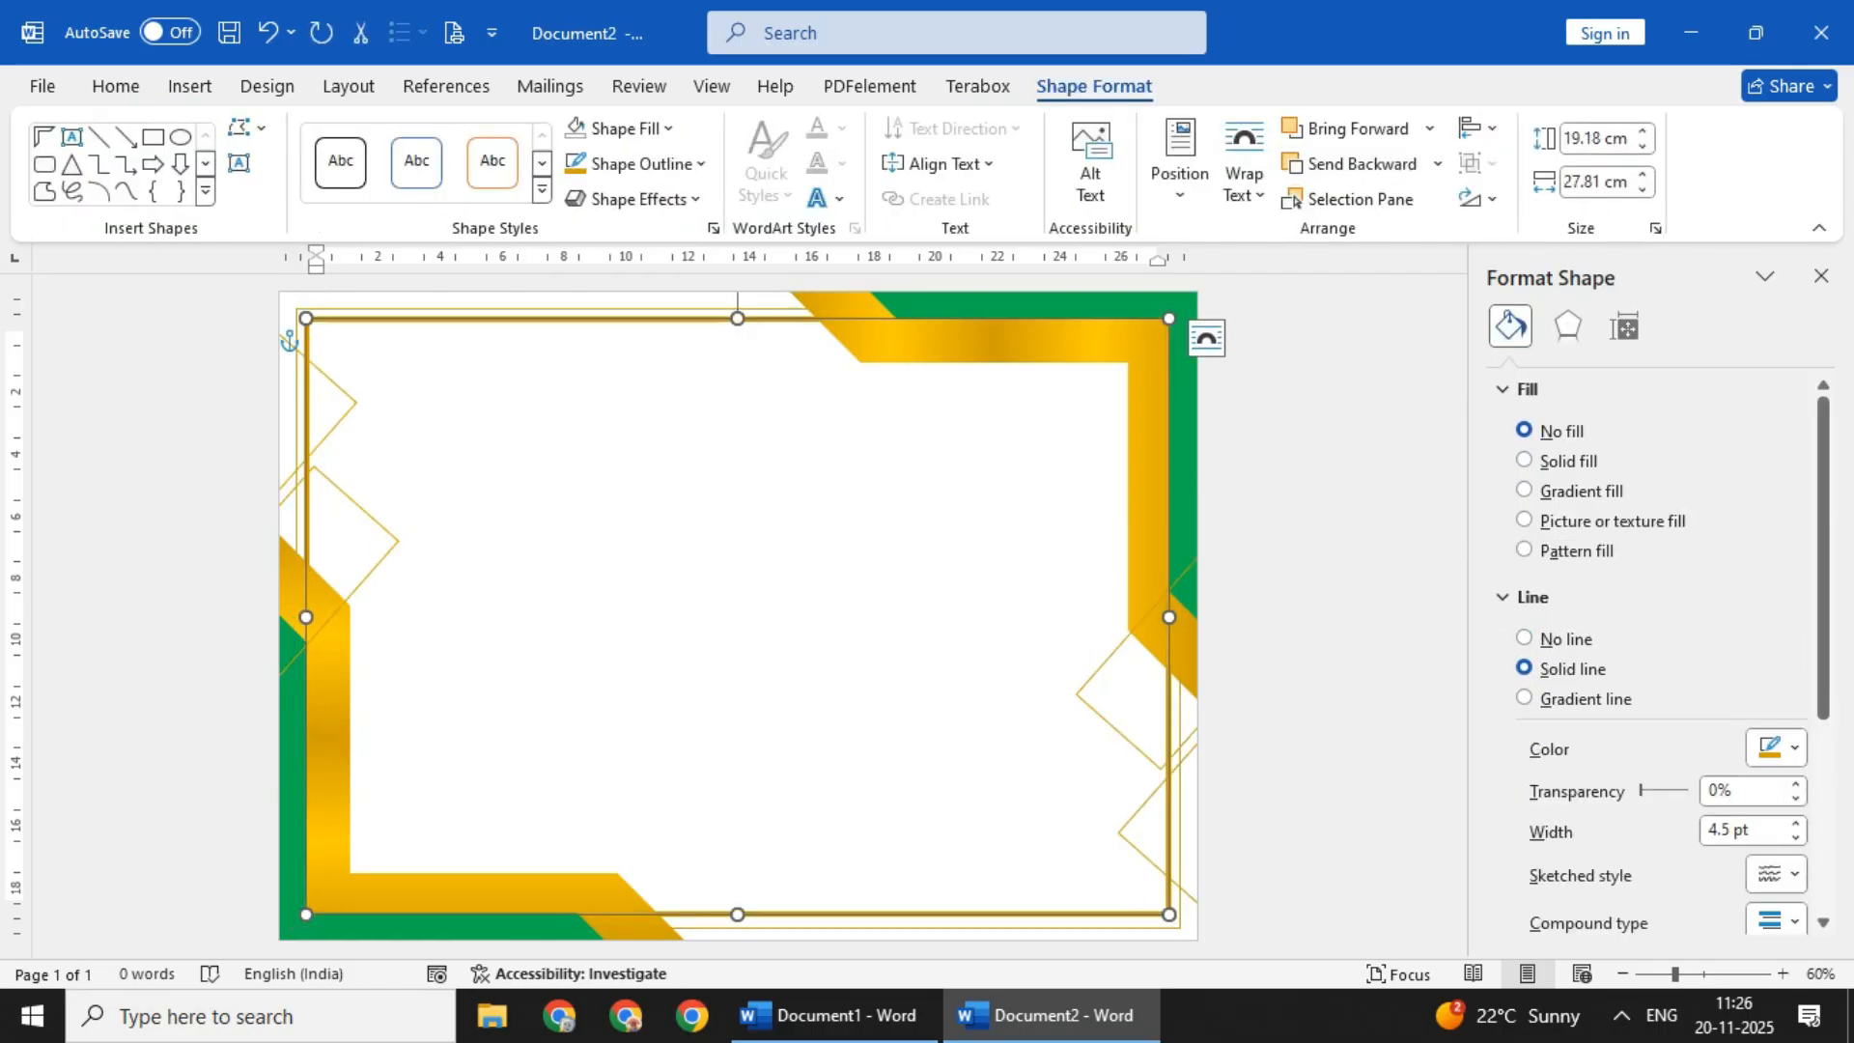
pyautogui.click(734, 618)
# - Send the tilted rectangle pairs behind the gold and green corner shapes
pyautogui.click(377, 522)
pyautogui.click(1349, 165)
pyautogui.click(1349, 164)
pyautogui.click(734, 618)
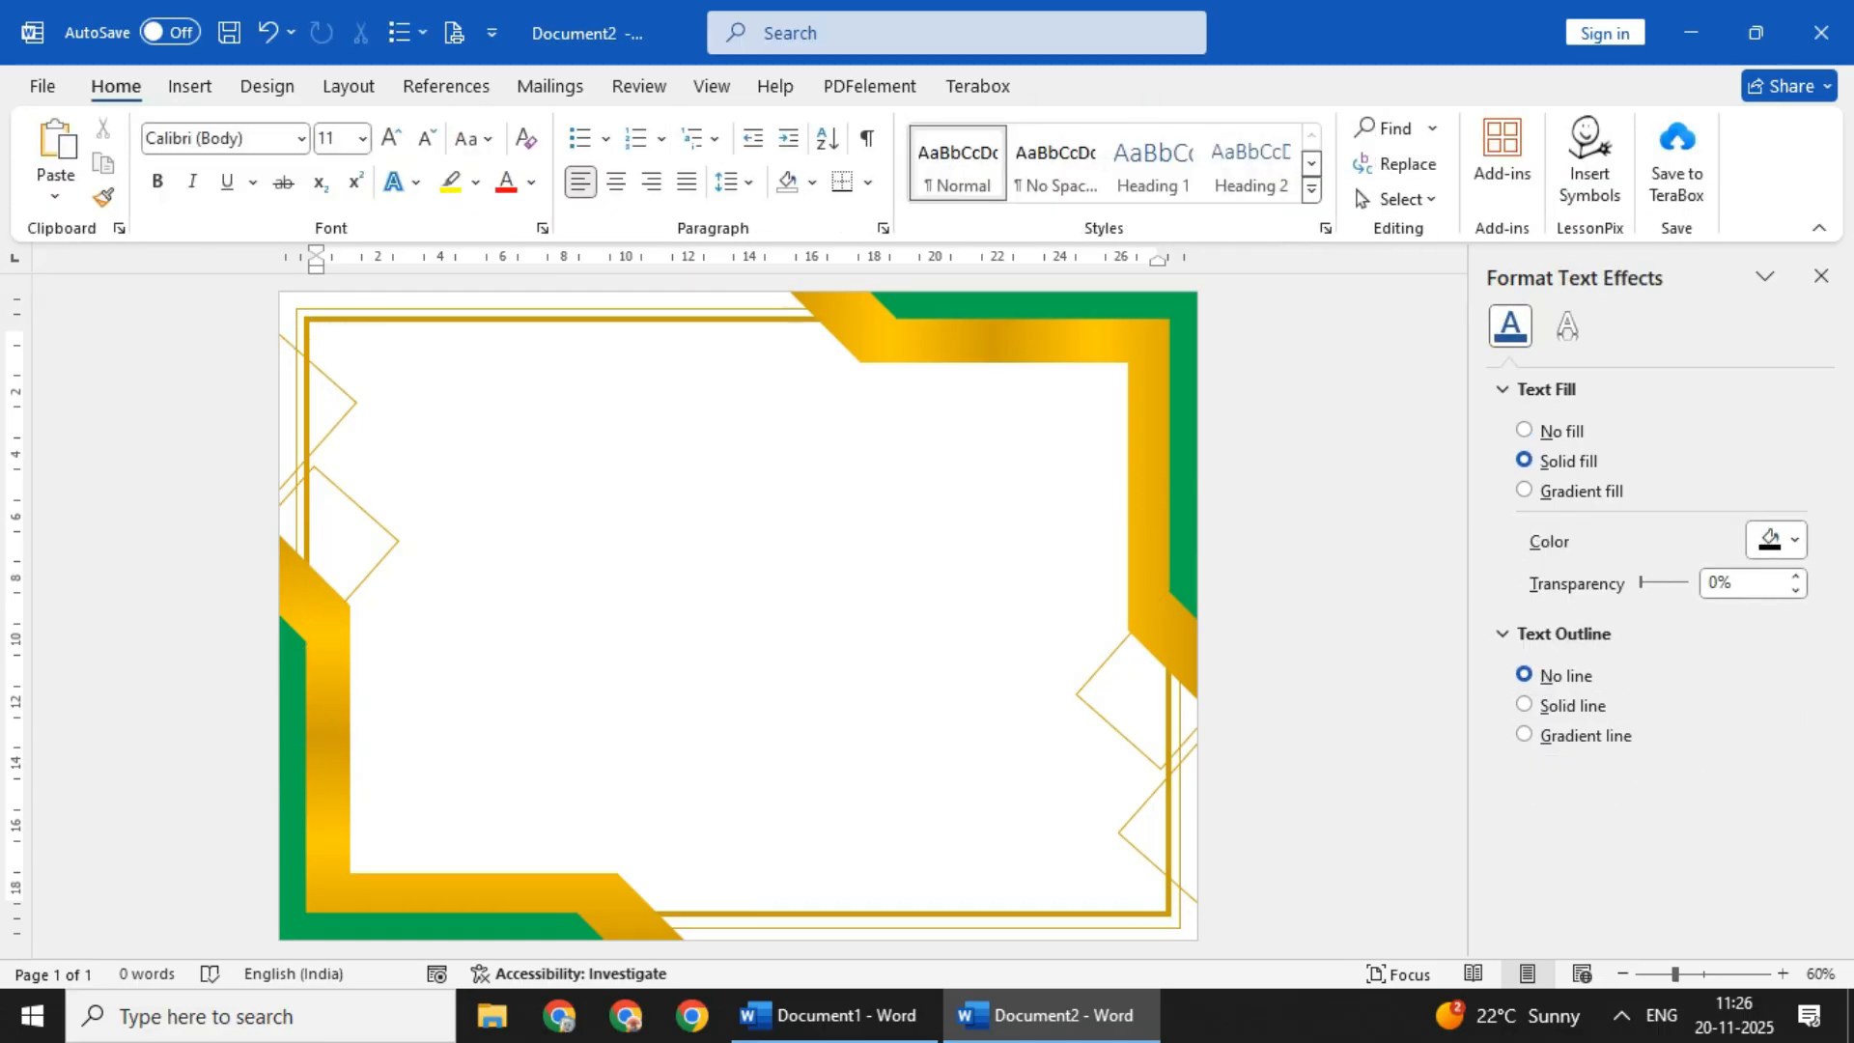
# - Draw a many-pointed star in the lower middle of the page
pyautogui.click(190, 86)
pyautogui.click(388, 129)
pyautogui.scroll(-5, 511, 676)
pyautogui.click(645, 798)
pyautogui.moveTo(674, 597); pyautogui.dragTo(852, 769)
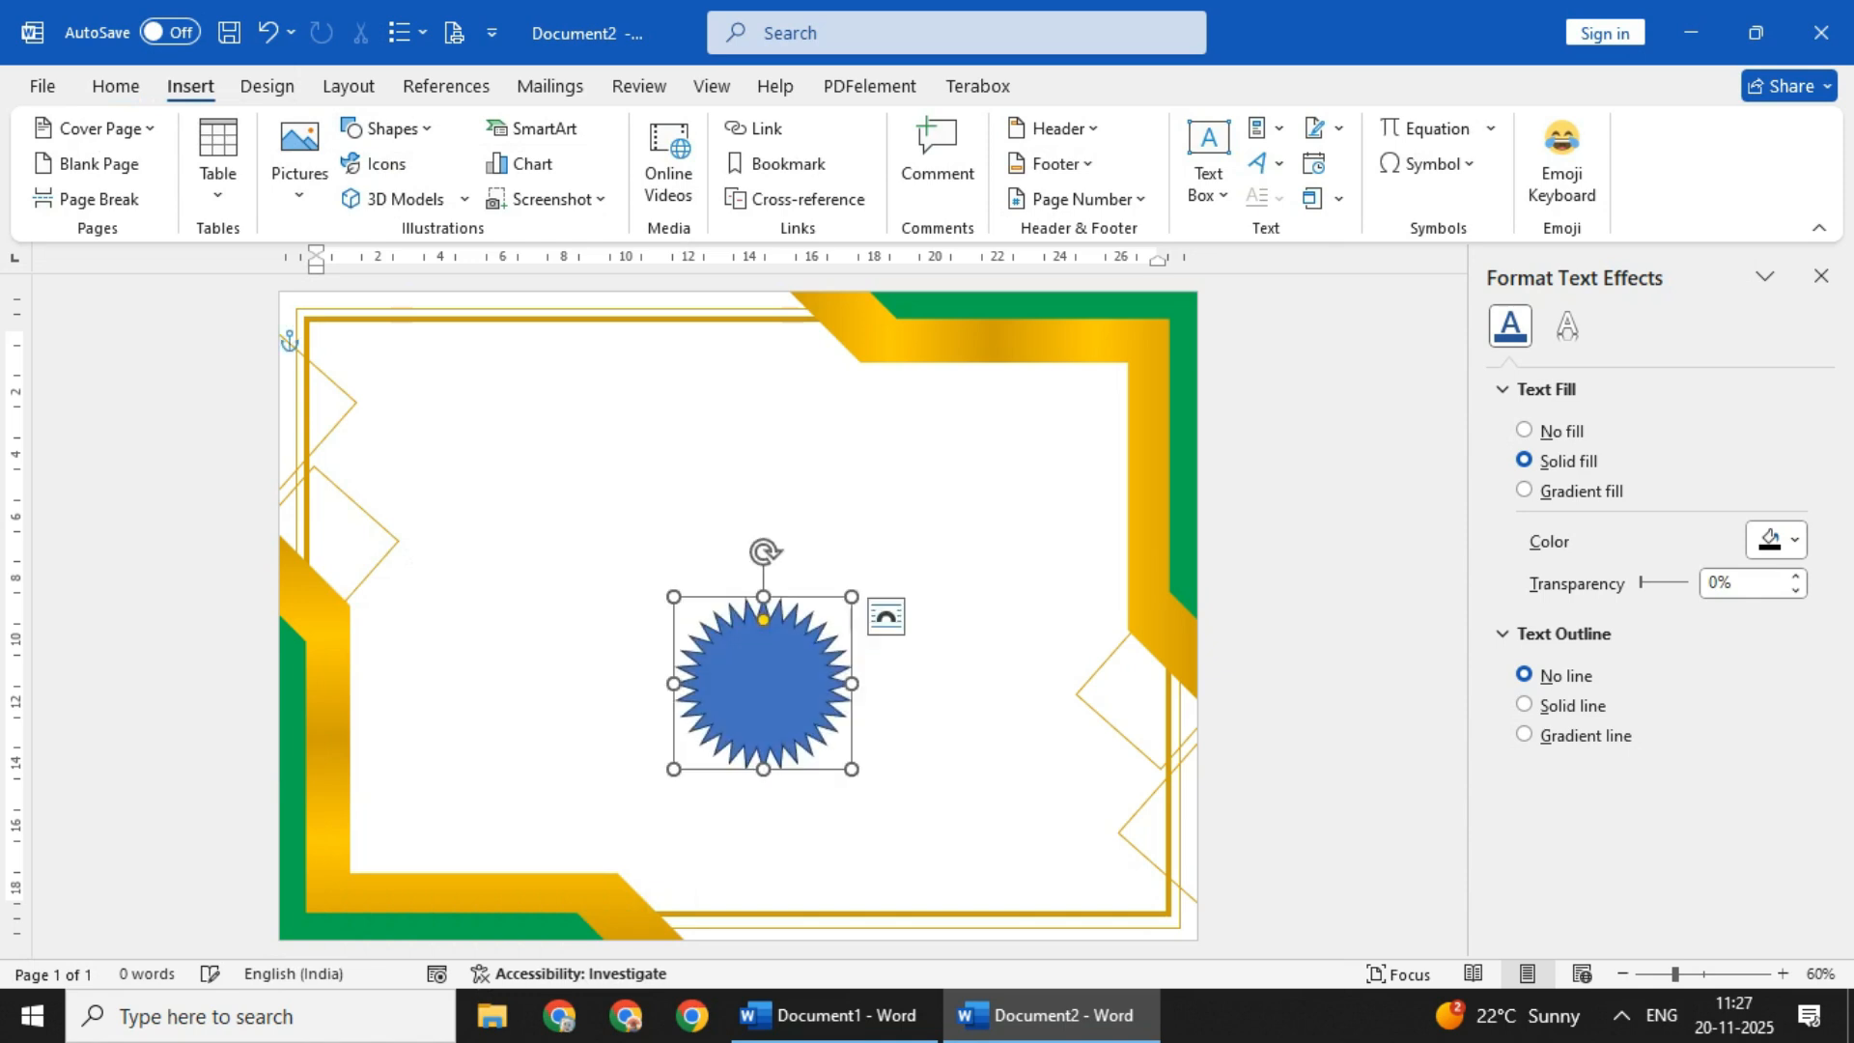
# - Set the star's height and width to 5 cm each
pyautogui.click(1630, 138)
pyautogui.write('5')
pyautogui.press('Return')
pyautogui.press('Tab')
pyautogui.write('5')
pyautogui.press('Return')
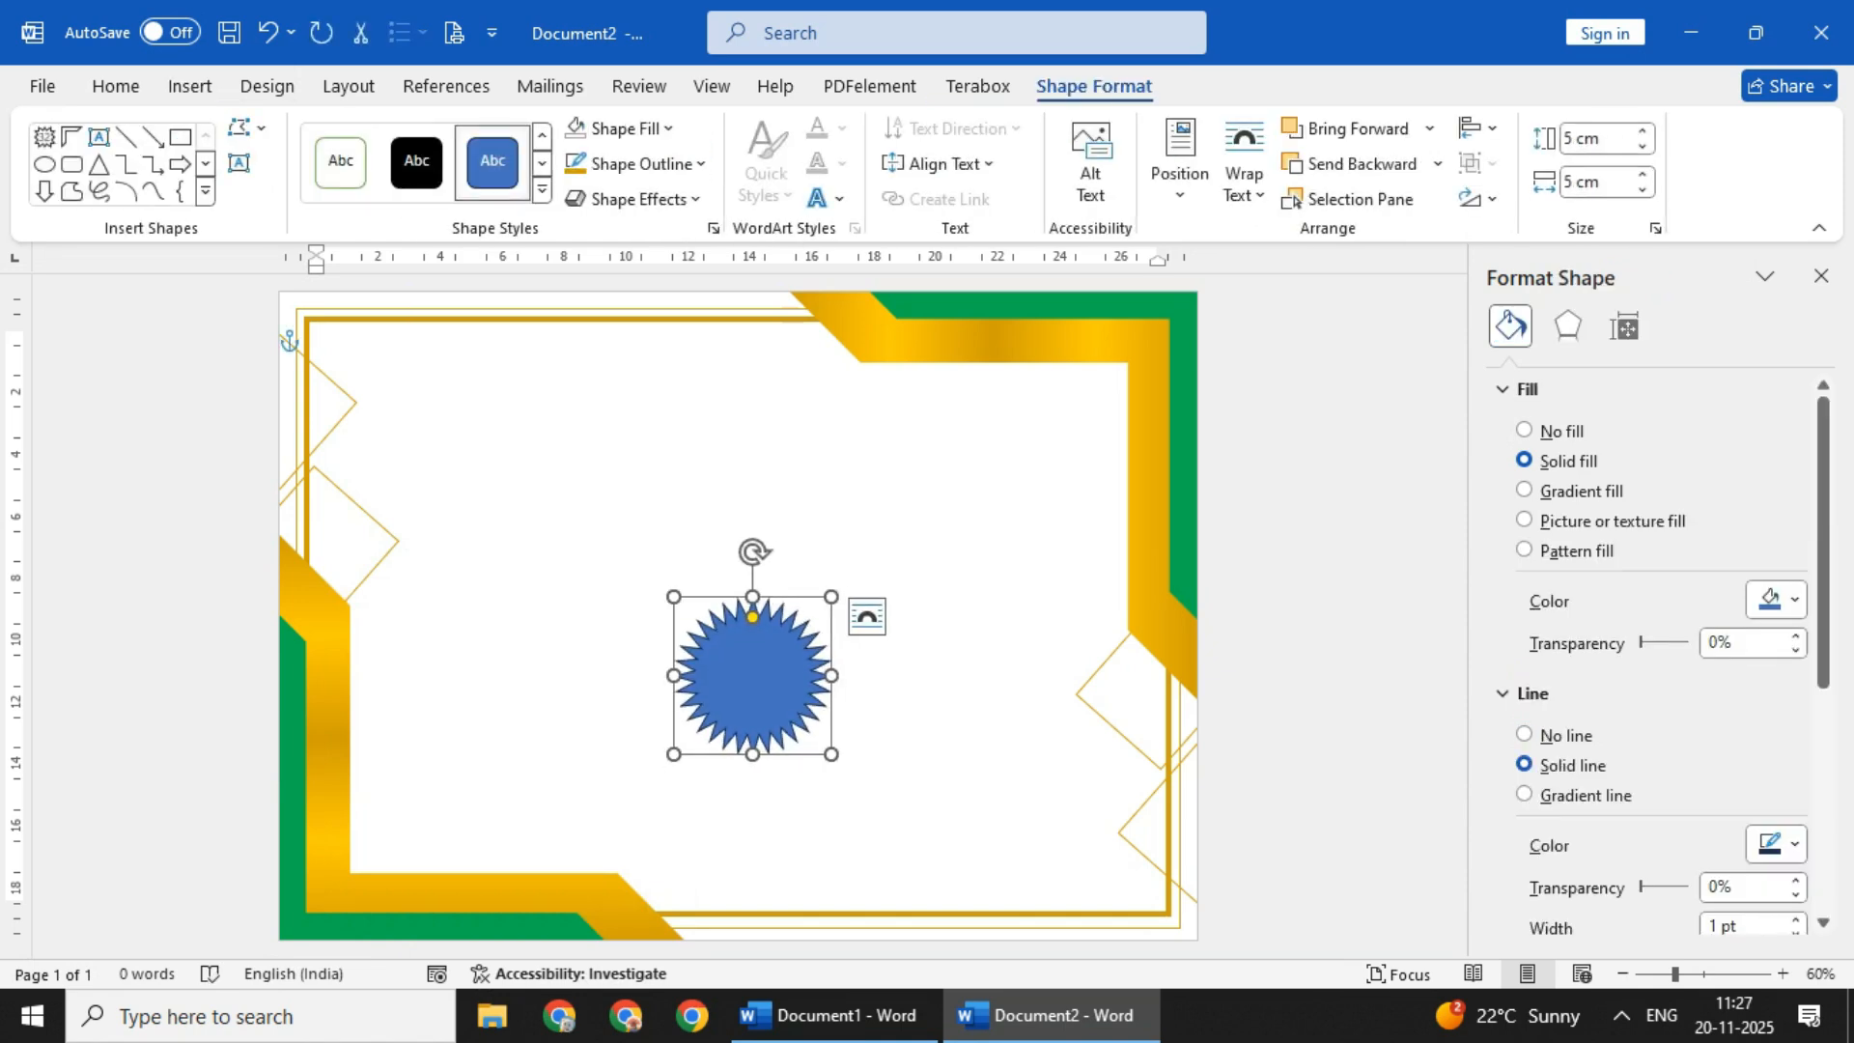
# - Make the star's points shallower and set its height and width to 4 cm each
pyautogui.moveTo(753, 616); pyautogui.dragTo(752, 605)
pyautogui.write('4')
pyautogui.press('Return')
pyautogui.press('Tab')
pyautogui.write('4')
pyautogui.press('Return')
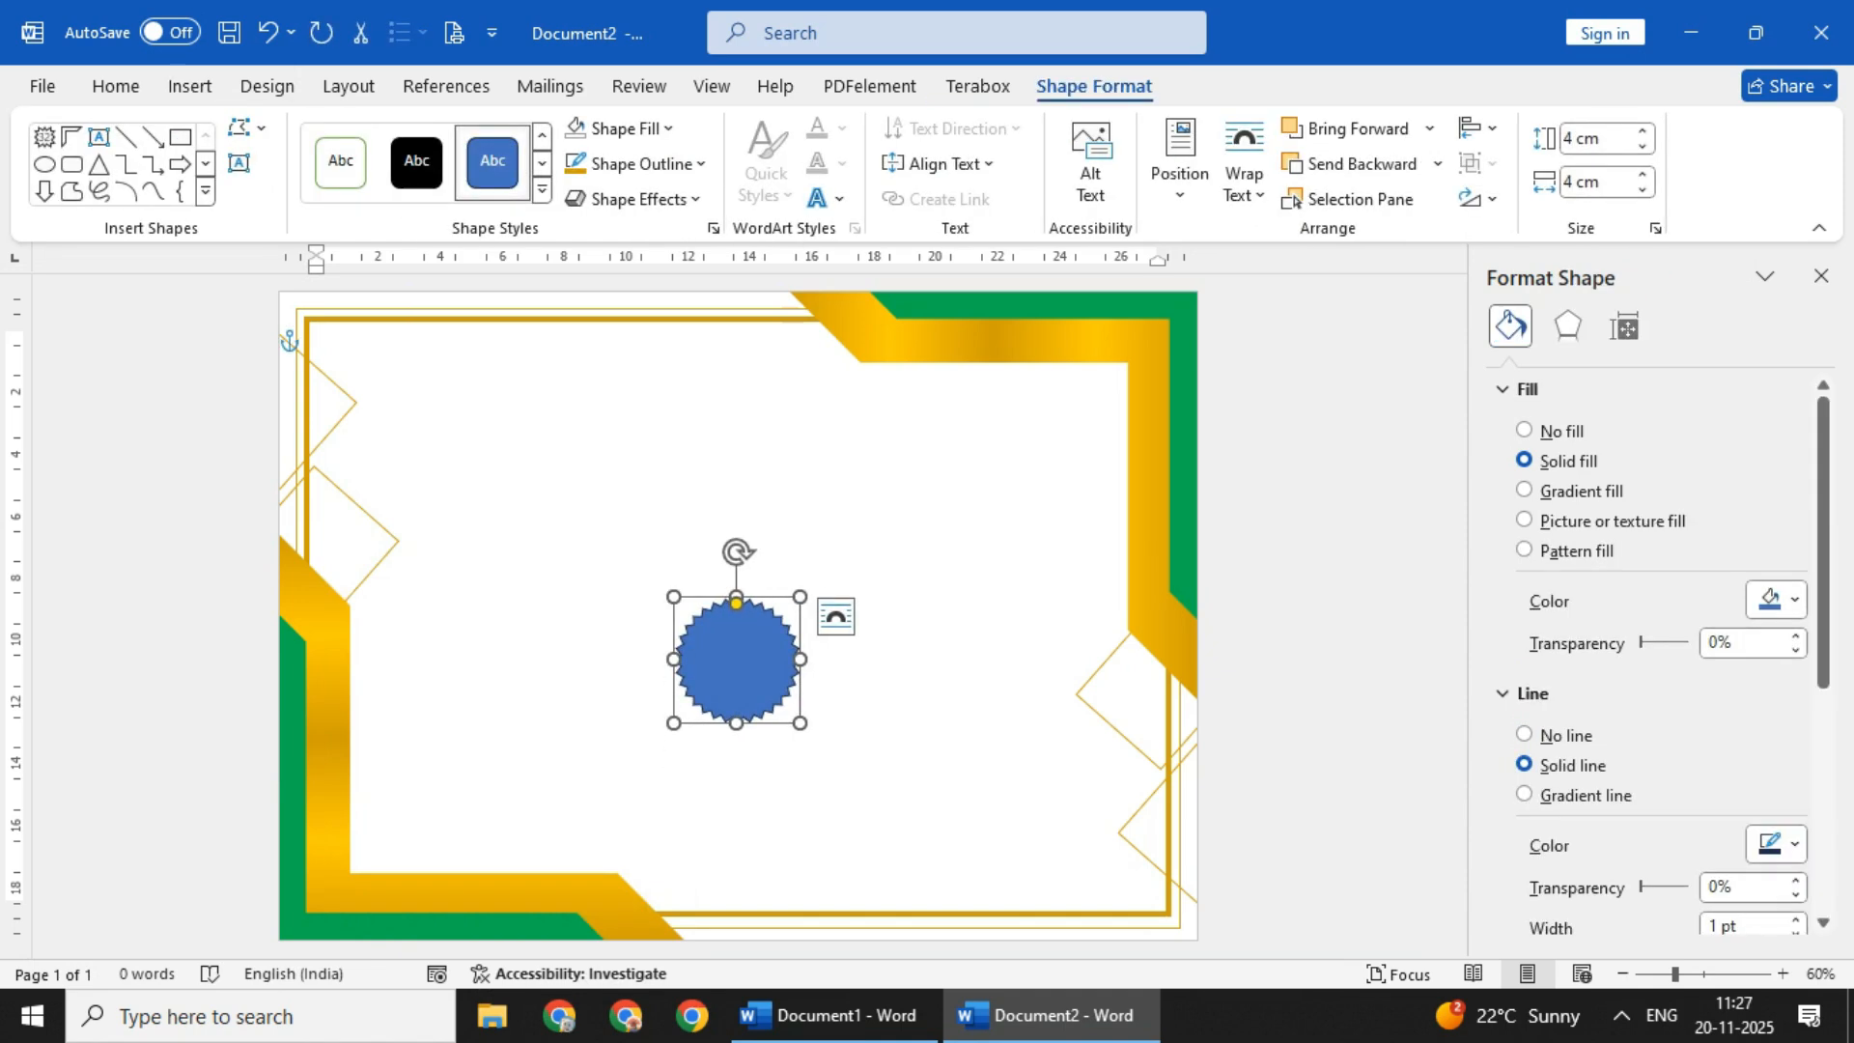
# - Draw a circle beside the star and set its height and width to 3.3 cm each
pyautogui.click(189, 86)
pyautogui.click(381, 126)
pyautogui.click(515, 199)
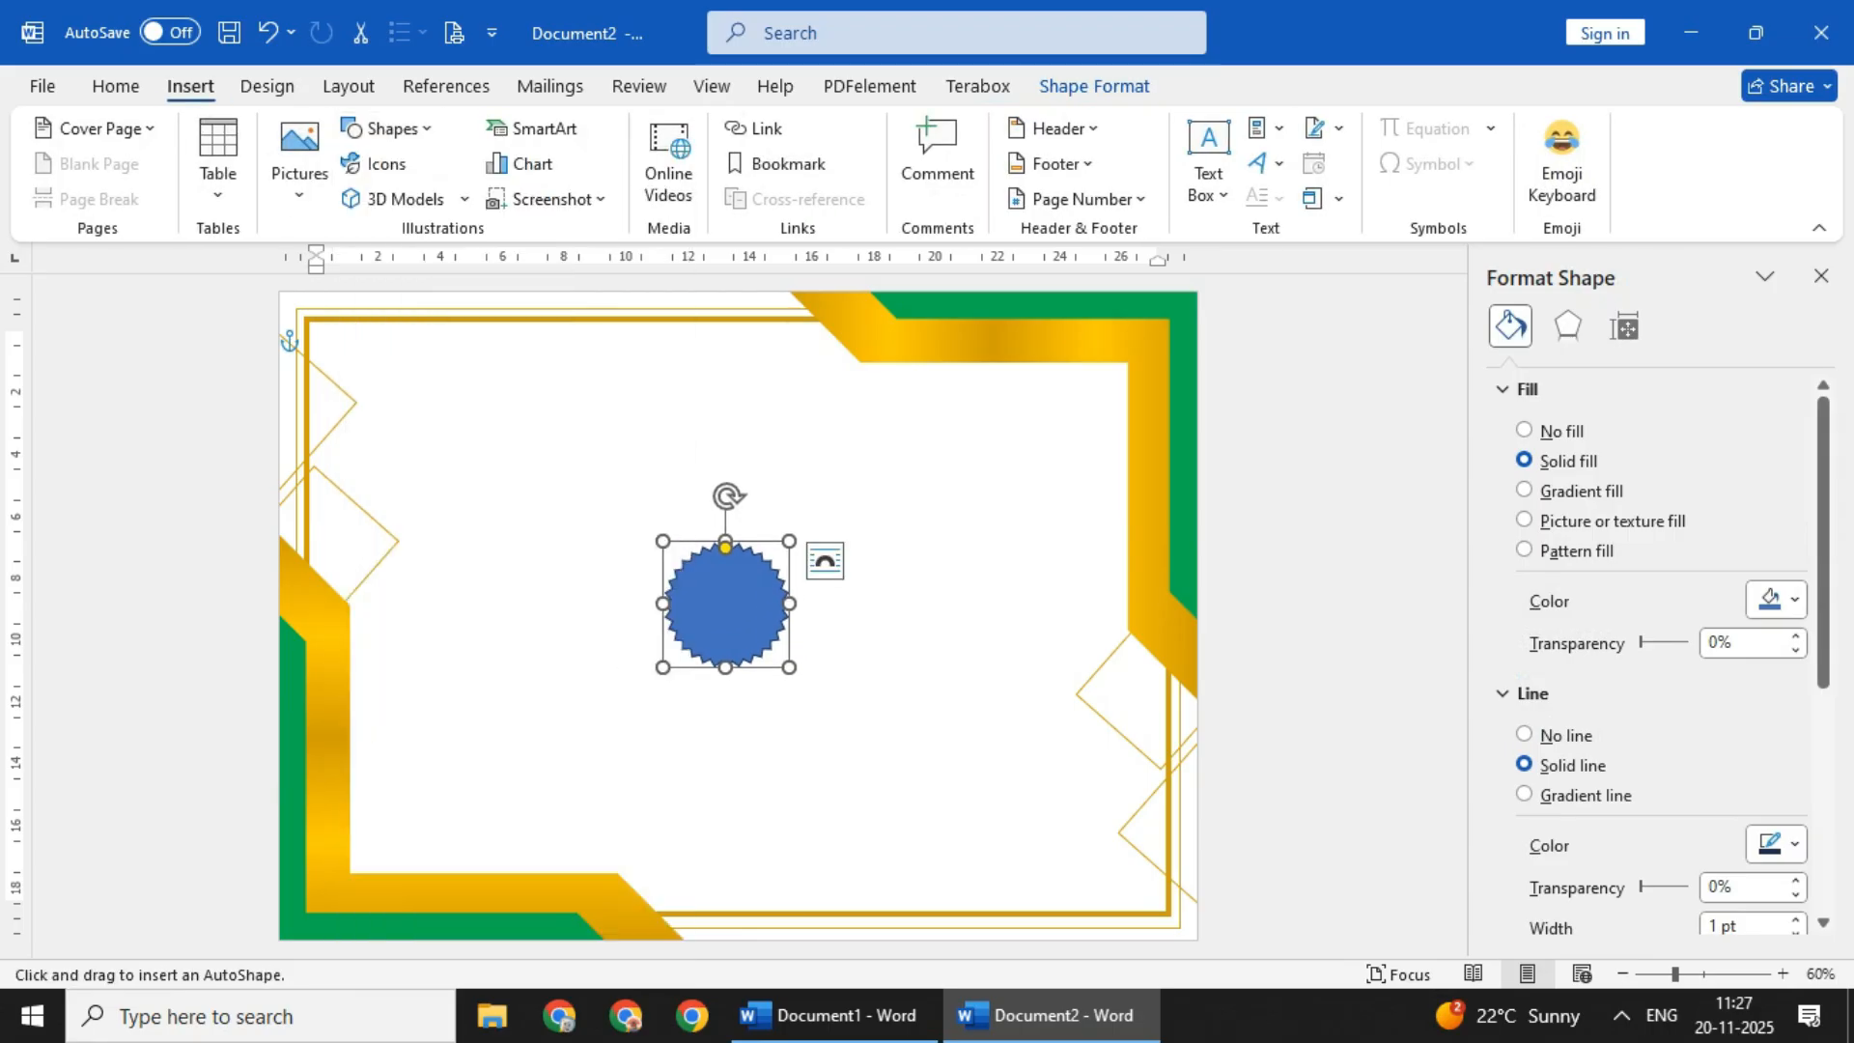
pyautogui.moveTo(461, 613); pyautogui.dragTo(551, 702)
pyautogui.click(1632, 138)
pyautogui.press('Tab')
pyautogui.write('2')
pyautogui.press('Return')
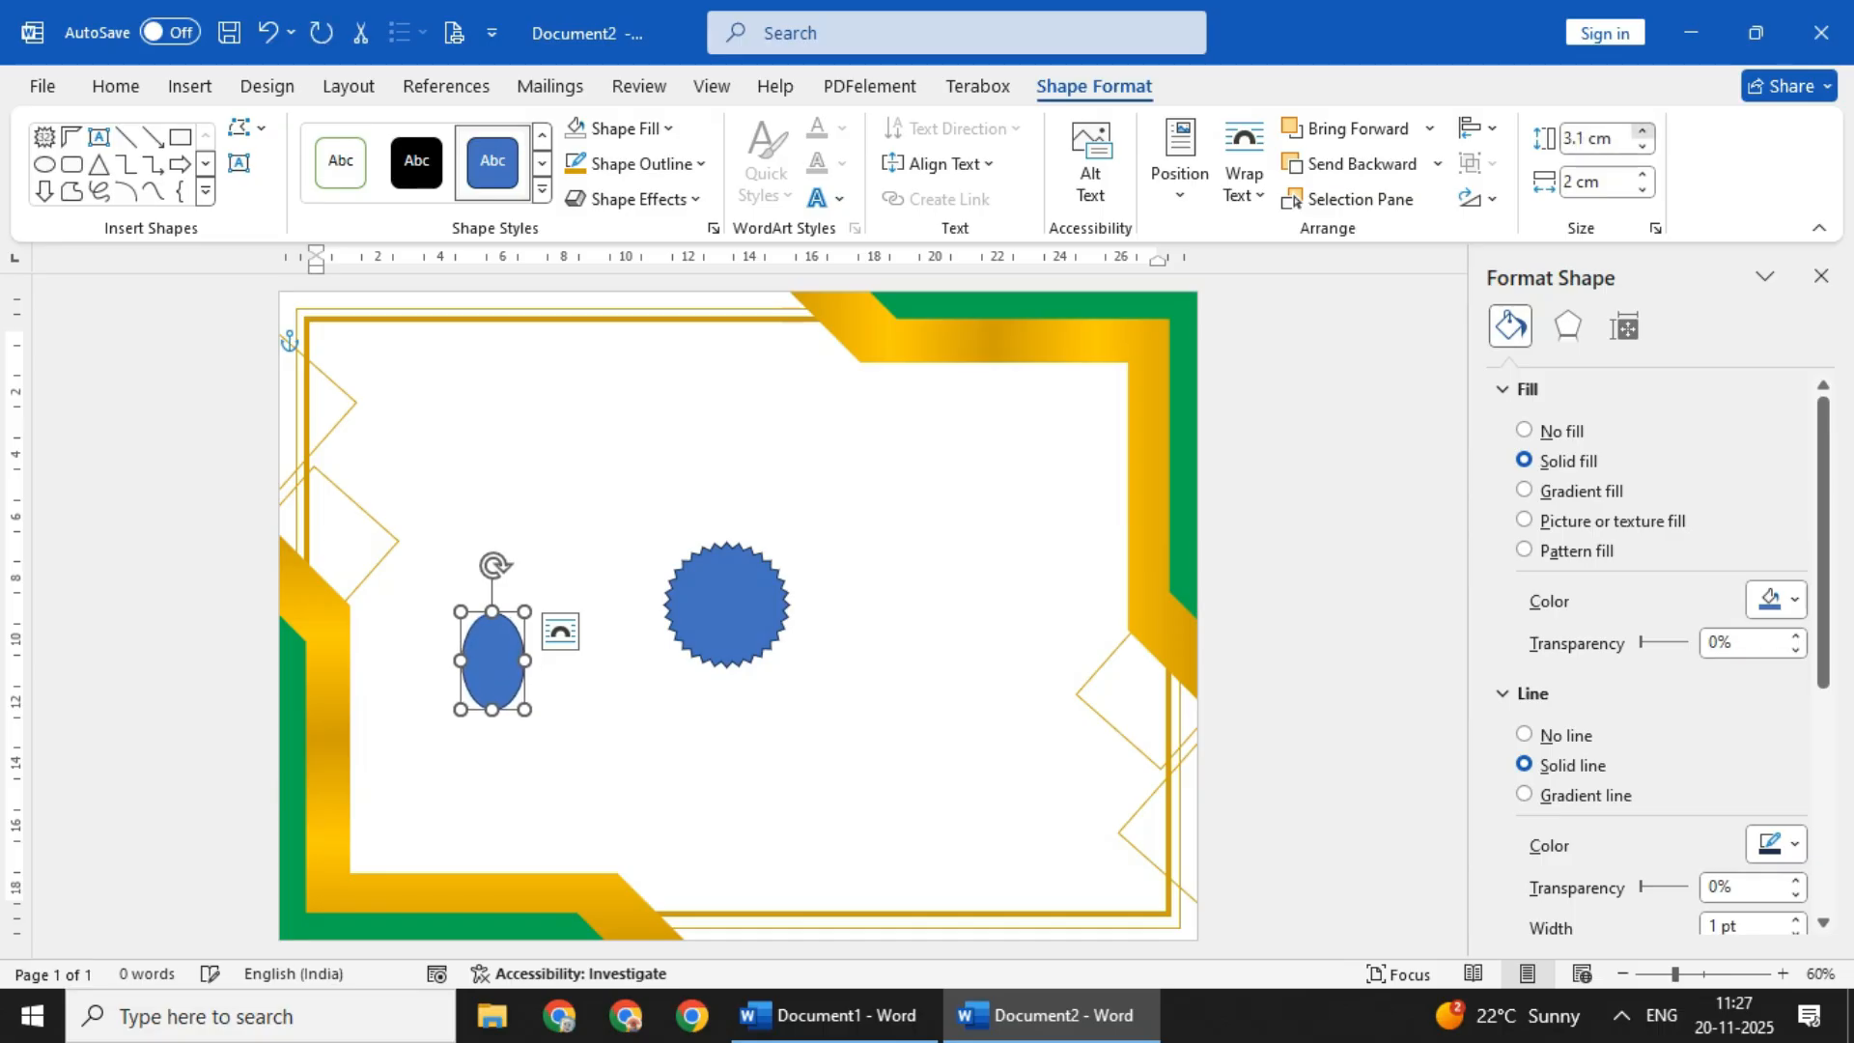
pyautogui.click(1641, 175)
# - Place the circle on the star and align the two shapes horizontally and vertically on their centers
pyautogui.moveTo(511, 663); pyautogui.dragTo(715, 736)
pyautogui.keyDown('shift'); pyautogui.click(726, 594); pyautogui.keyUp('shift')
pyautogui.click(1478, 128)
pyautogui.click(1536, 211)
pyautogui.click(1478, 129)
pyautogui.click(1535, 334)
pyautogui.click(965, 540)
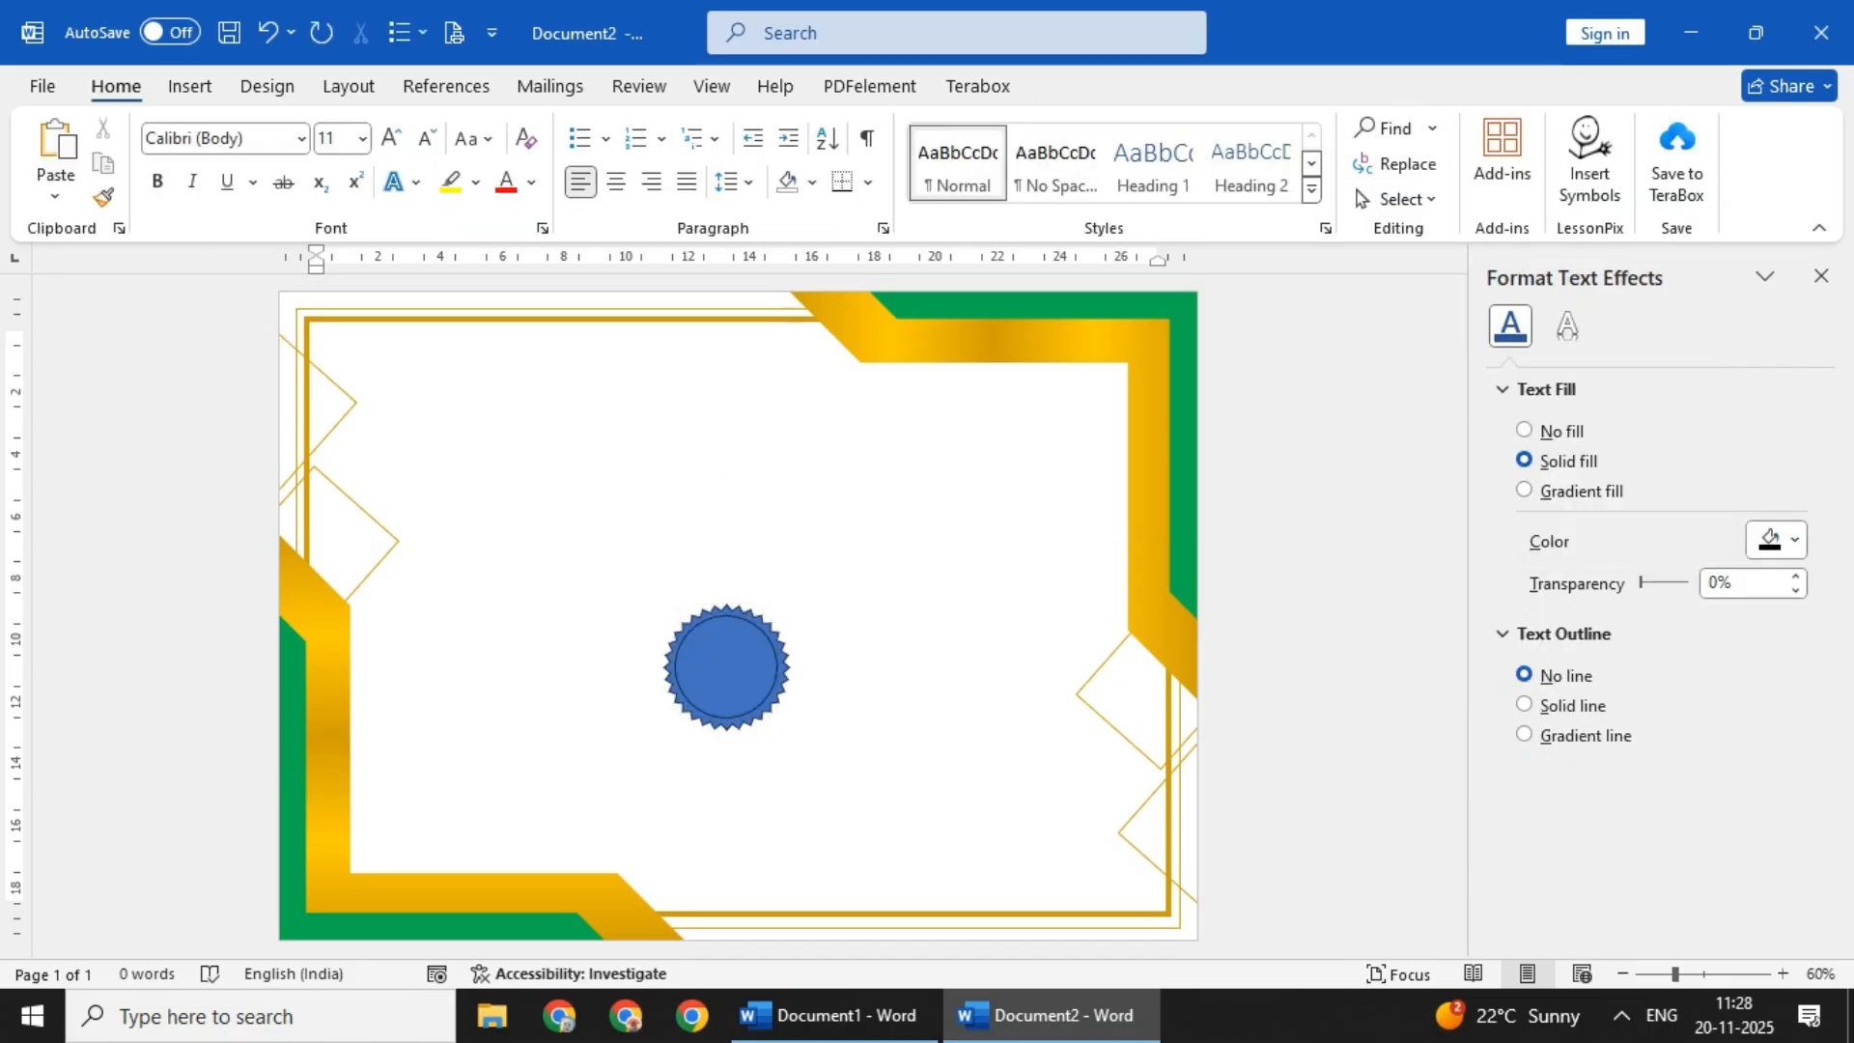
# - Group the star and the circle into one badge
pyautogui.click(726, 667)
pyautogui.click(966, 541)
pyautogui.click(726, 723)
pyautogui.keyDown('shift'); pyautogui.click(727, 666); pyautogui.keyUp('shift')
pyautogui.rightClick(724, 666)
pyautogui.click(1091, 560)
pyautogui.click(966, 541)
# - Fill the star in the badge with the recently used dark gold
pyautogui.click(726, 723)
pyautogui.click(726, 723)
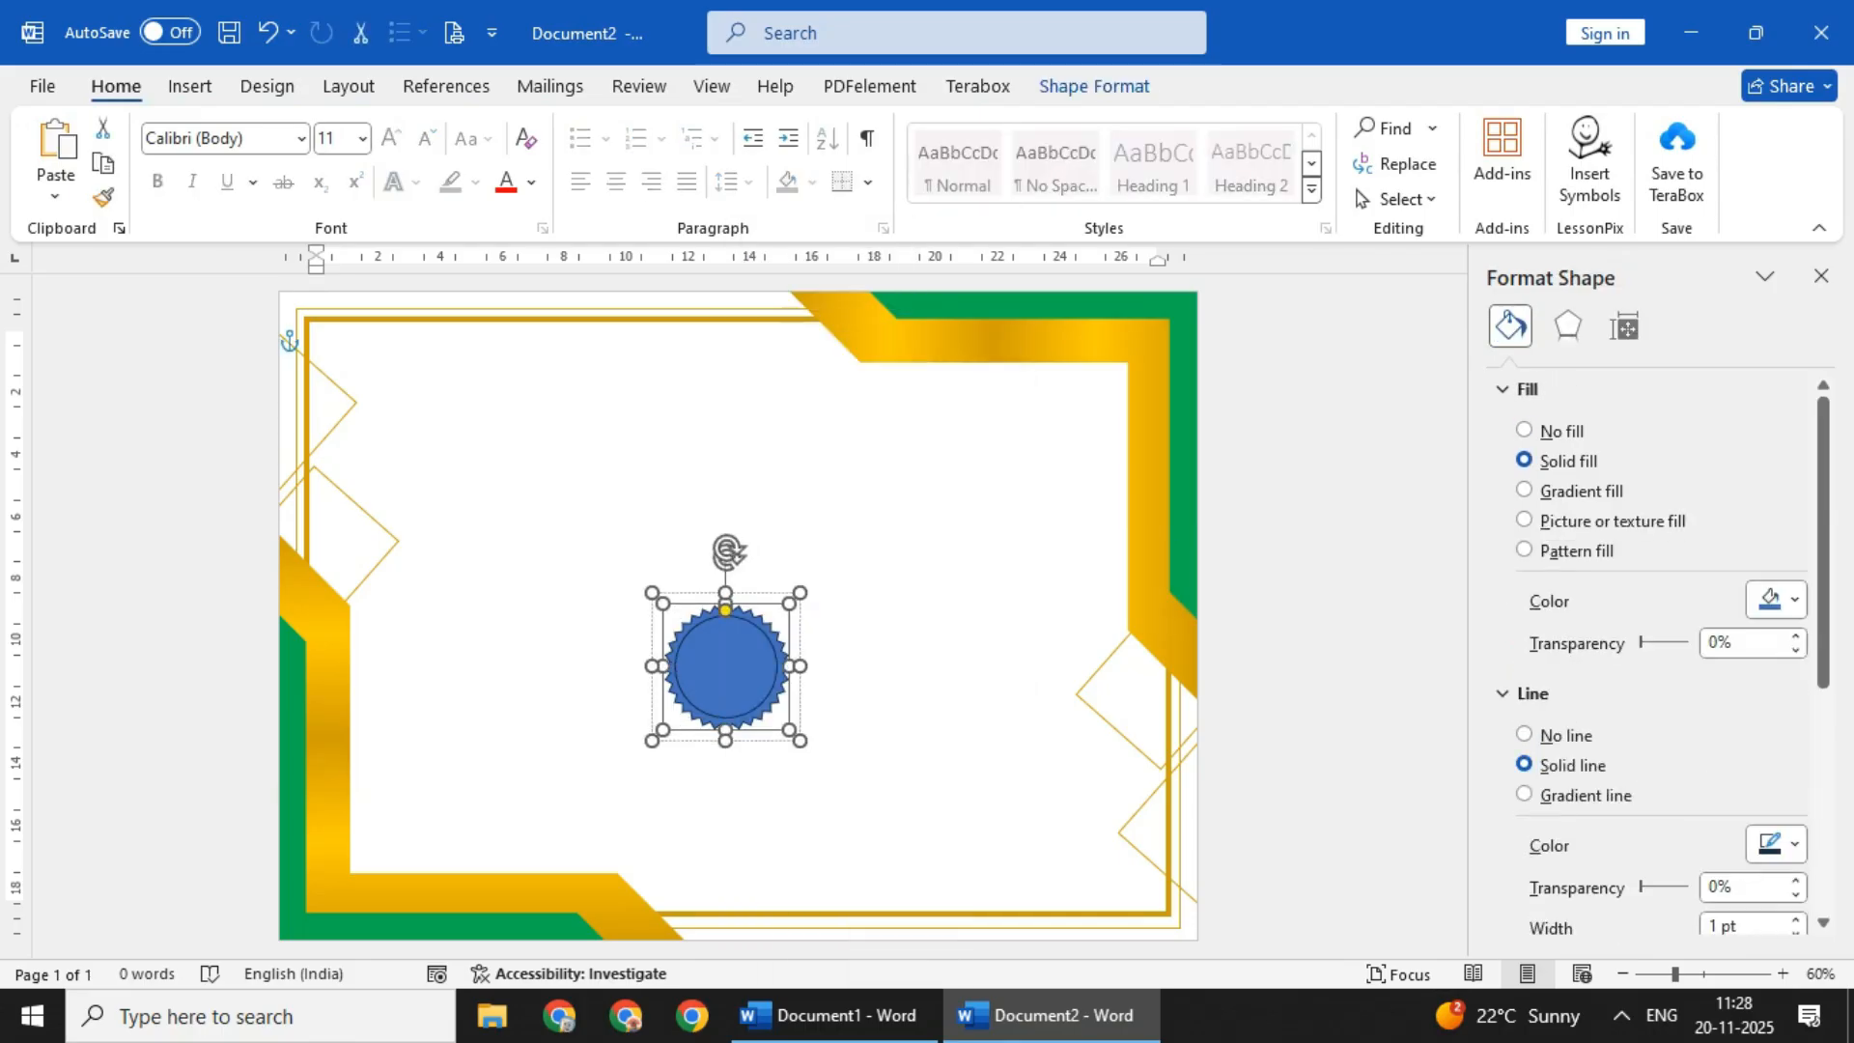
pyautogui.click(1094, 87)
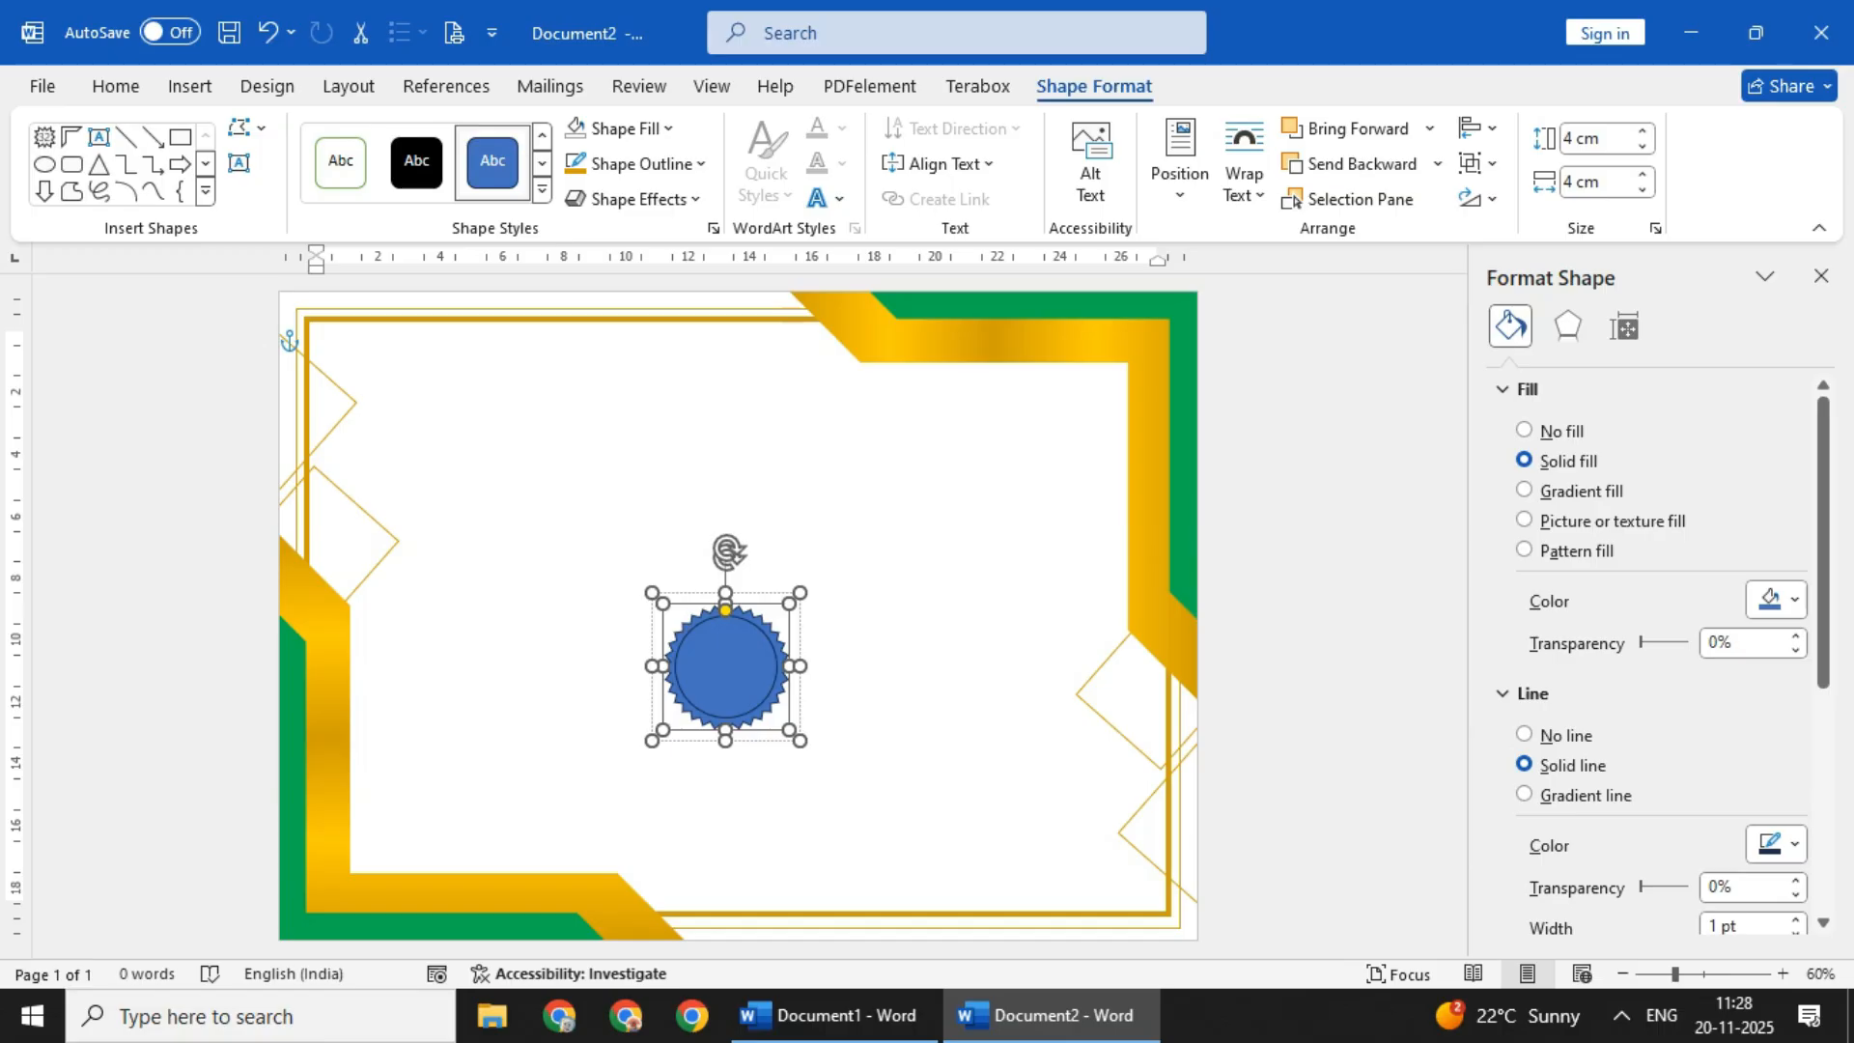
pyautogui.click(966, 541)
pyautogui.click(727, 666)
pyautogui.click(1094, 87)
pyautogui.click(641, 165)
pyautogui.click(626, 129)
pyautogui.click(575, 521)
pyautogui.click(965, 541)
# - Fill the badge's inner circle with standard green
pyautogui.click(726, 666)
pyautogui.click(726, 667)
pyautogui.click(641, 162)
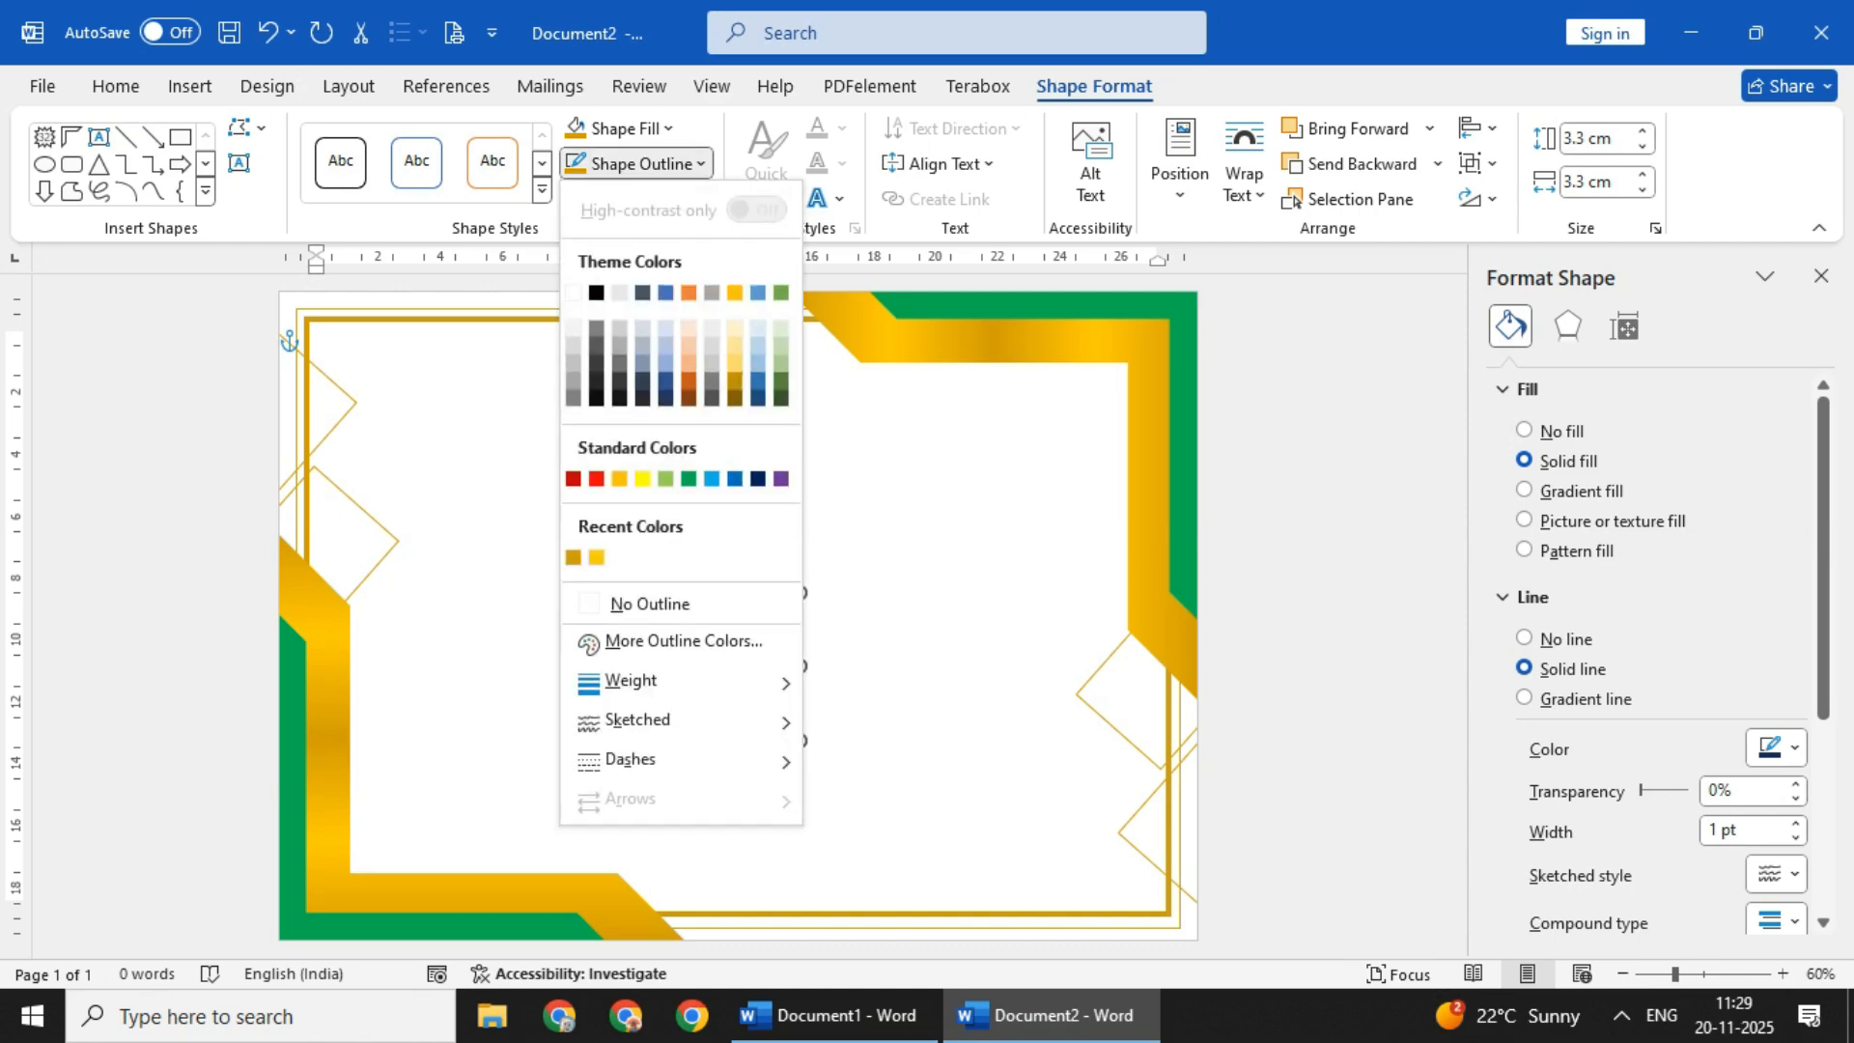
pyautogui.click(626, 127)
pyautogui.click(687, 444)
pyautogui.click(726, 666)
pyautogui.click(966, 541)
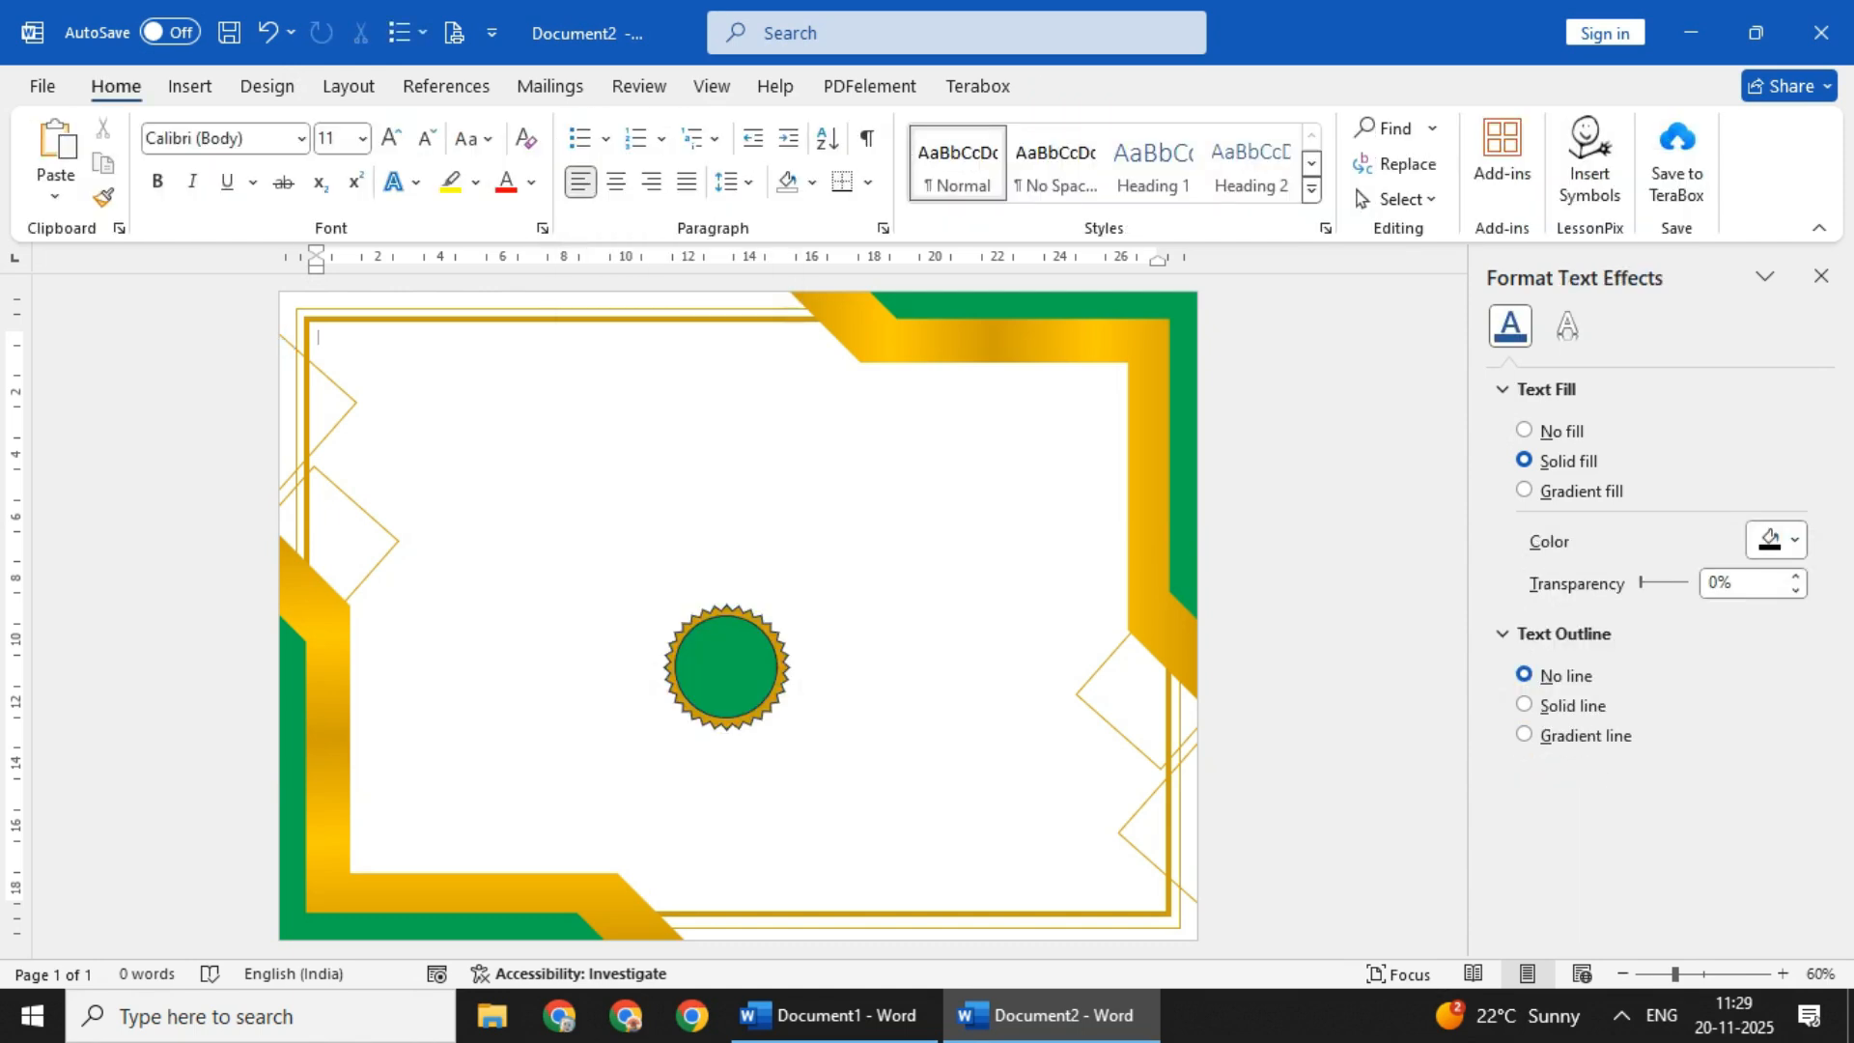
# - Remove the outlines from the badge's star and circle
pyautogui.click(726, 666)
pyautogui.click(641, 164)
pyautogui.click(632, 597)
pyautogui.click(966, 541)
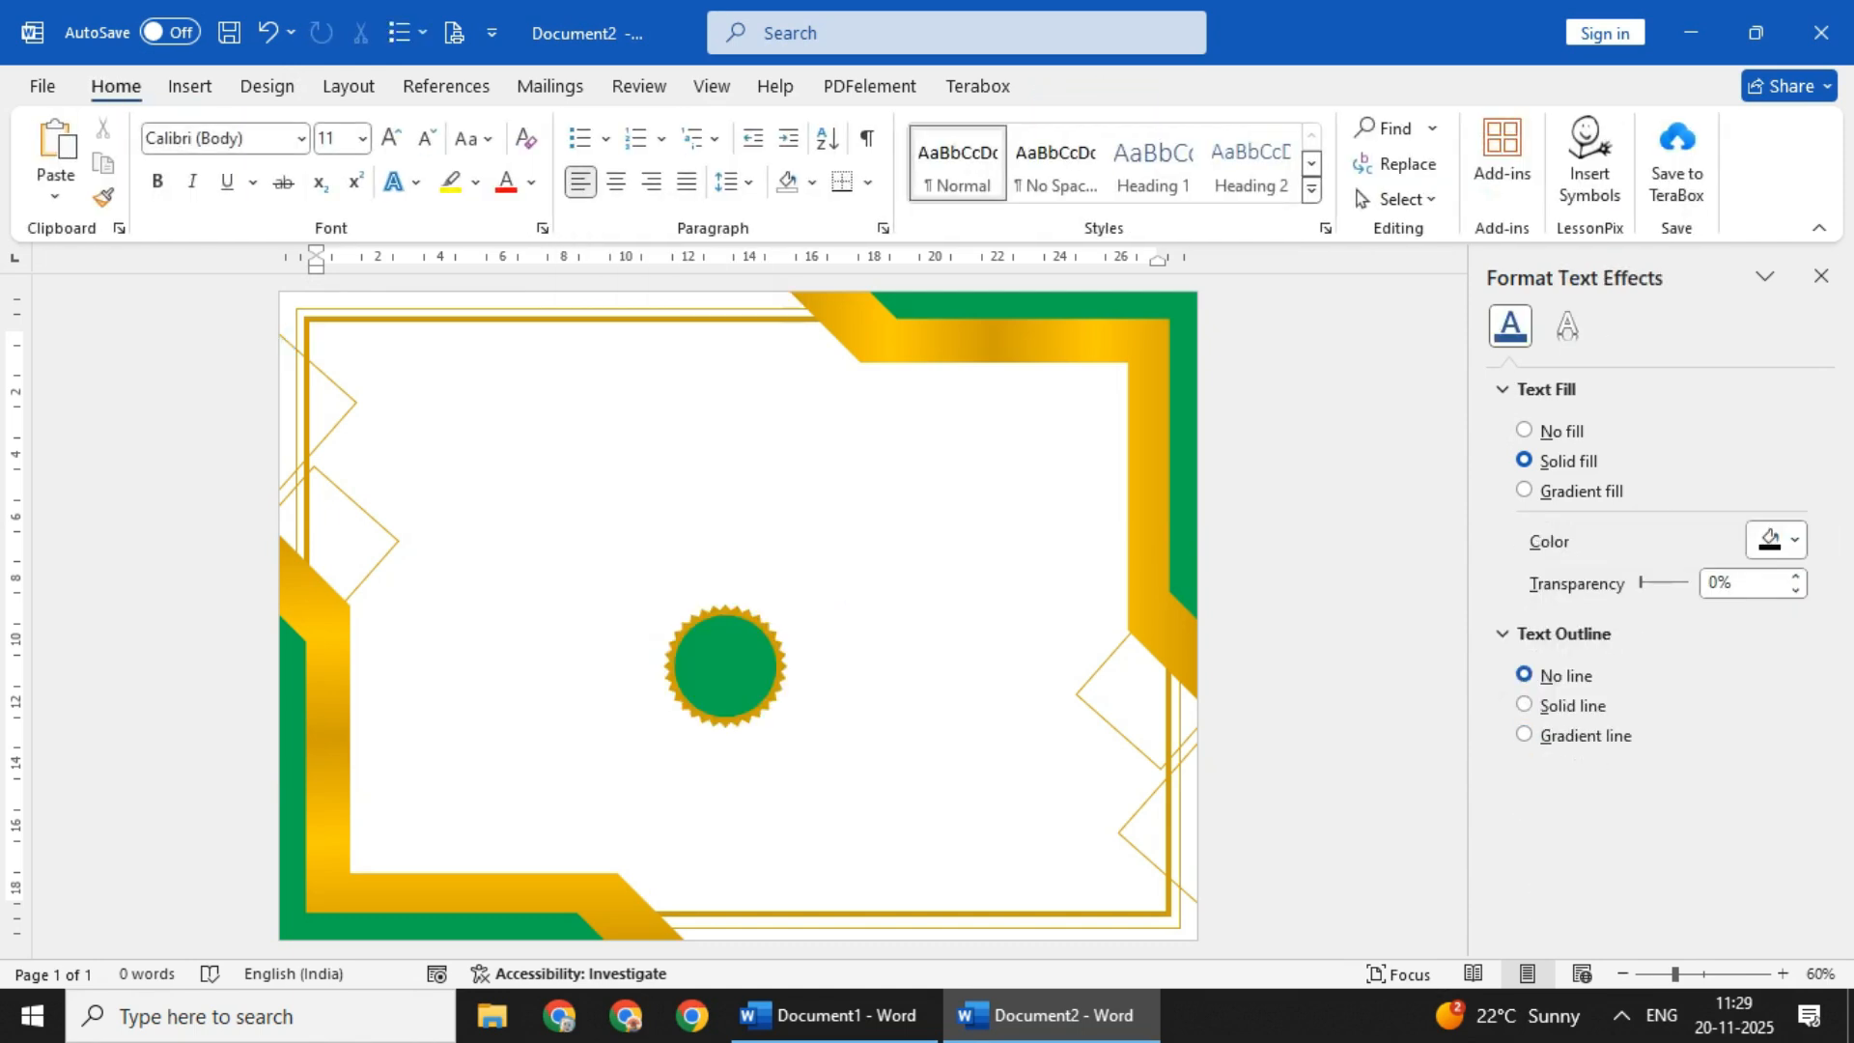
# - Shrink the green circle inside the badge so a wider gold ring surrounds it
pyautogui.click(726, 666)
pyautogui.click(727, 666)
pyautogui.press('Right')
pyautogui.click(966, 541)
pyautogui.click(726, 667)
pyautogui.click(781, 666)
pyautogui.click(965, 540)
pyautogui.click(726, 666)
pyautogui.click(726, 666)
pyautogui.click(966, 541)
pyautogui.click(726, 666)
pyautogui.doubleClick(966, 541)
pyautogui.click(726, 666)
pyautogui.click(966, 540)
# - Align the whole badge to the vertical middle of the page
pyautogui.click(726, 666)
pyautogui.click(966, 540)
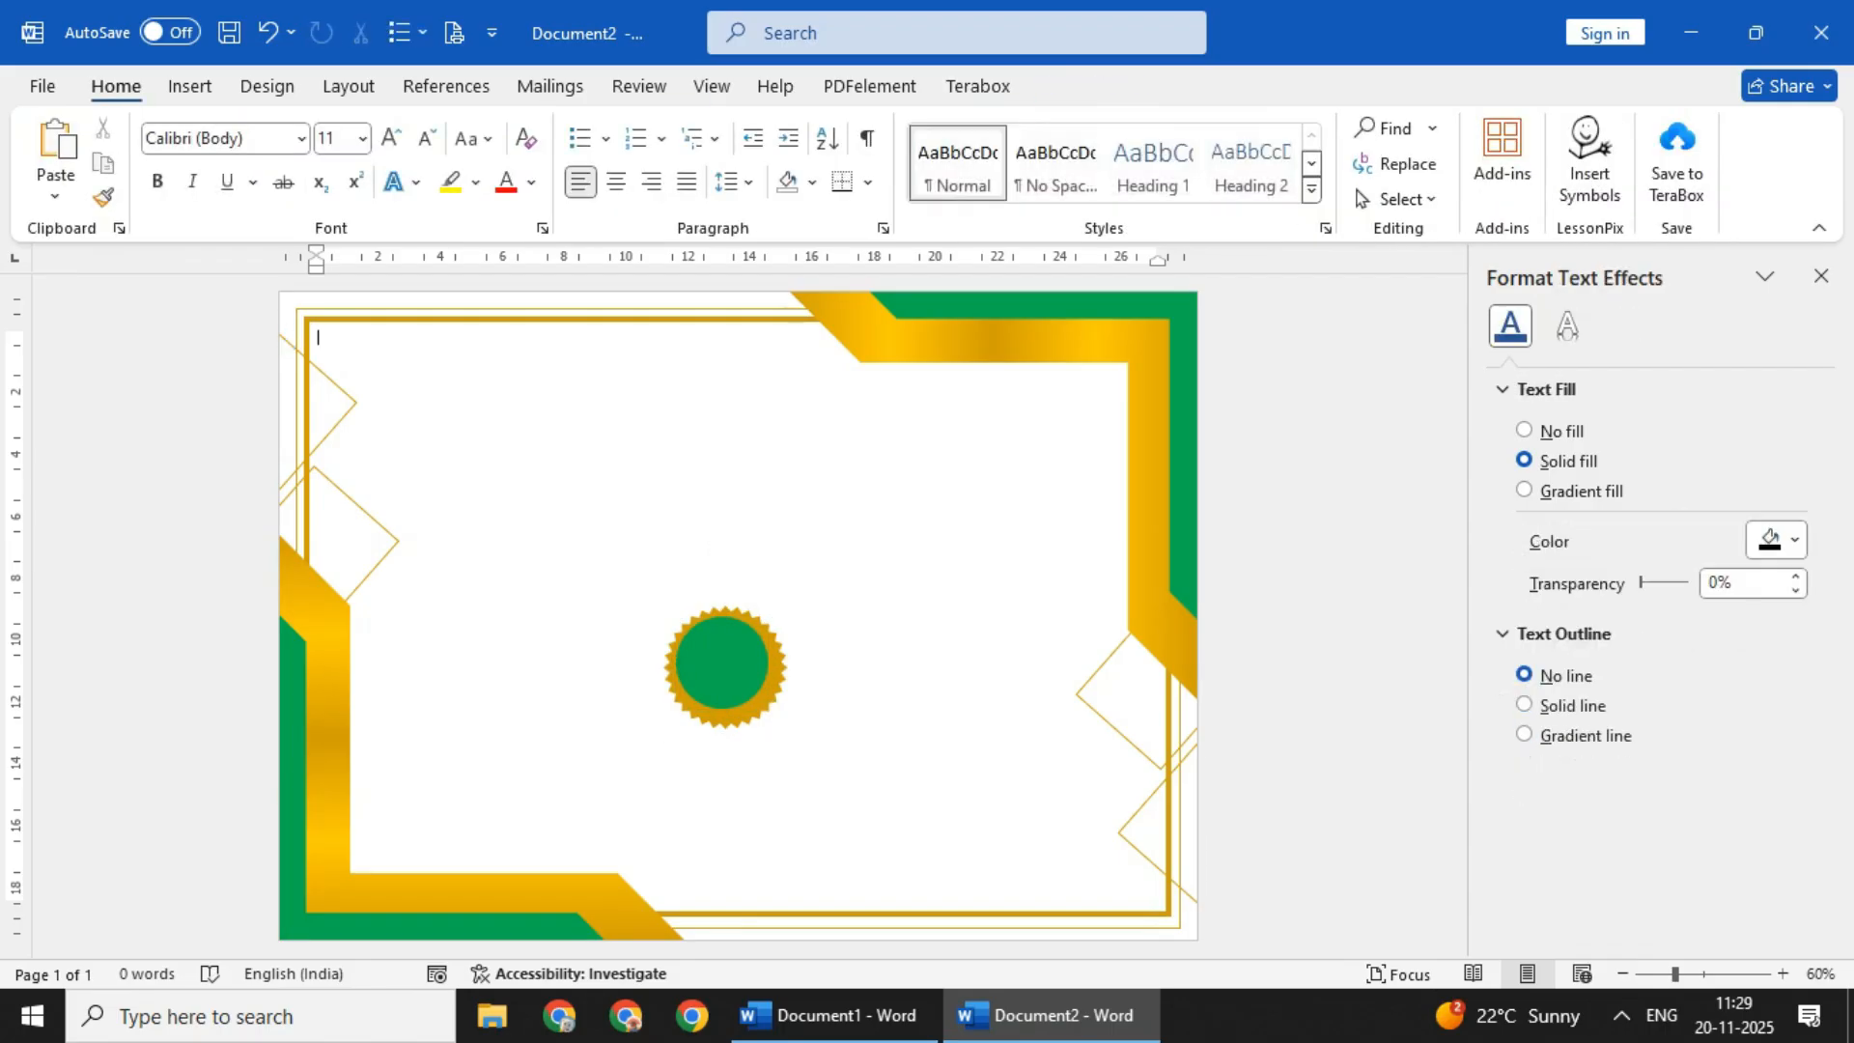
pyautogui.doubleClick(727, 666)
pyautogui.click(966, 540)
pyautogui.click(726, 666)
pyautogui.click(727, 666)
pyautogui.click(966, 541)
pyautogui.click(726, 667)
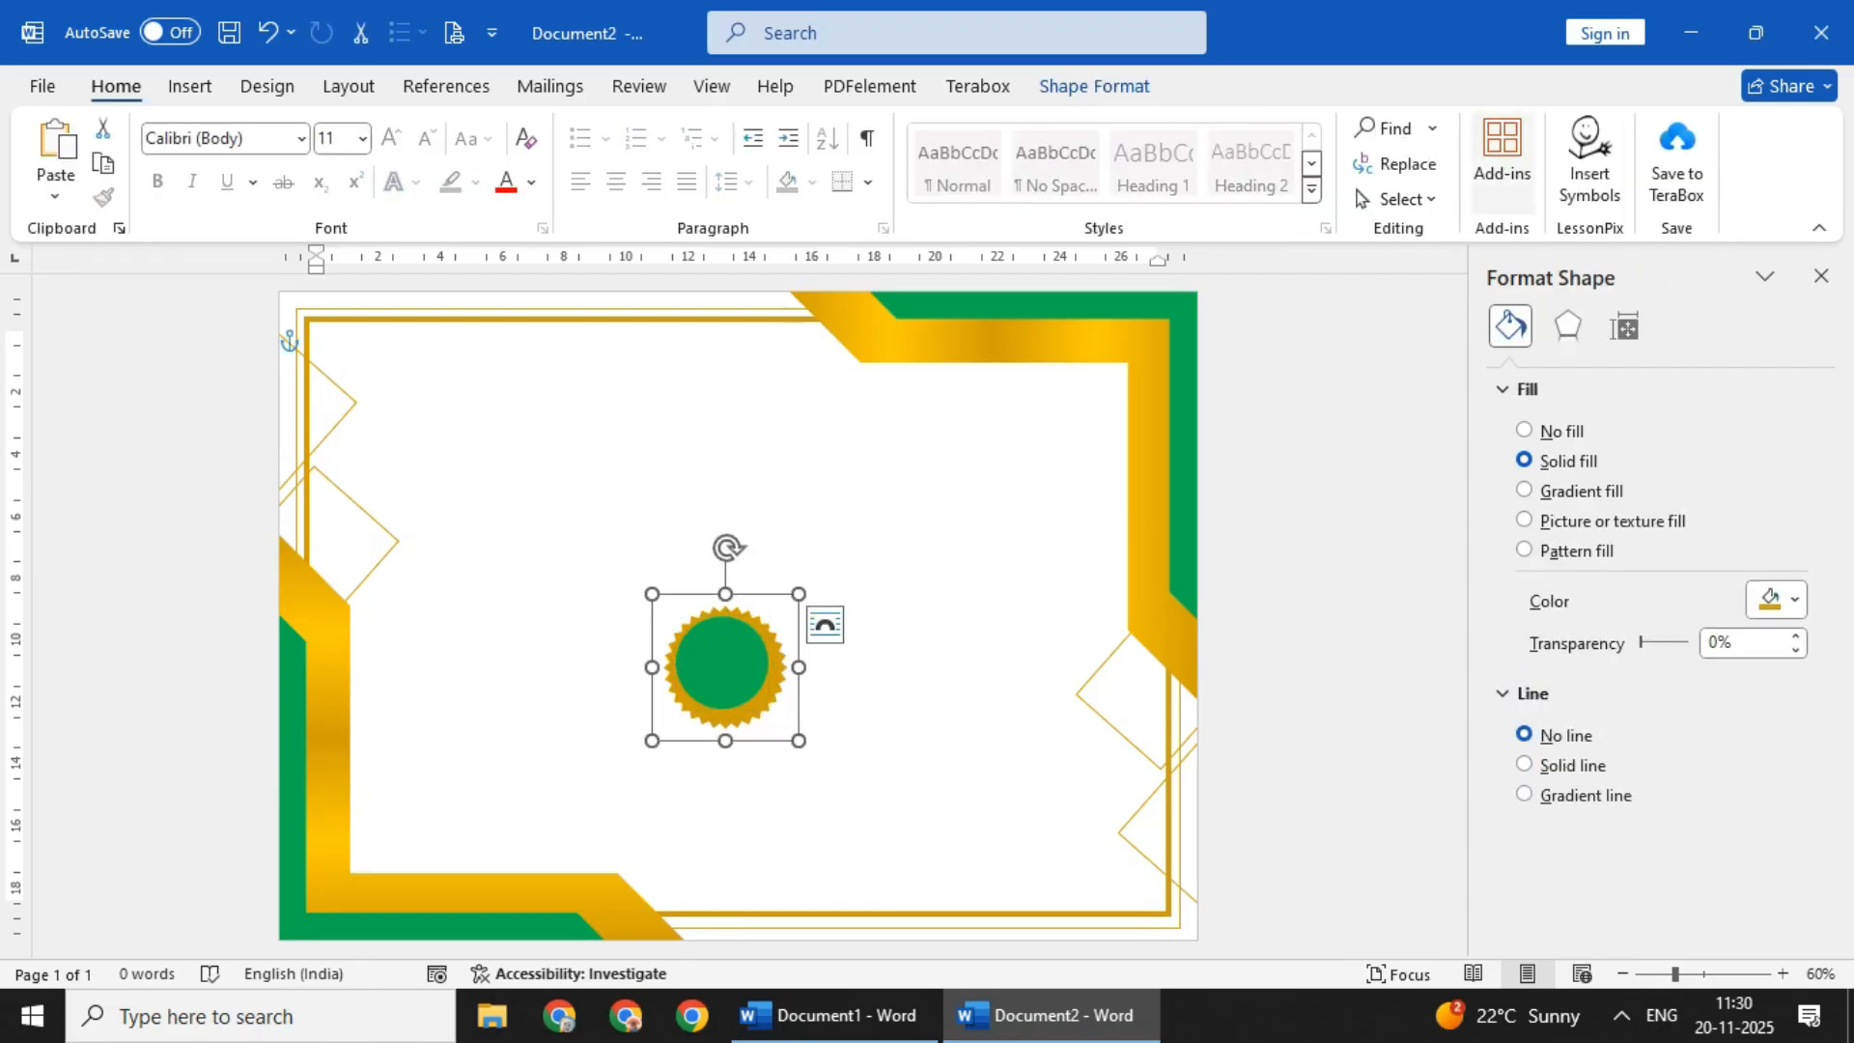
pyautogui.click(1094, 86)
pyautogui.click(1479, 128)
pyautogui.click(1551, 322)
pyautogui.click(965, 541)
# - Center the green circle within the gold star of the badge
pyautogui.click(724, 615)
pyautogui.click(725, 615)
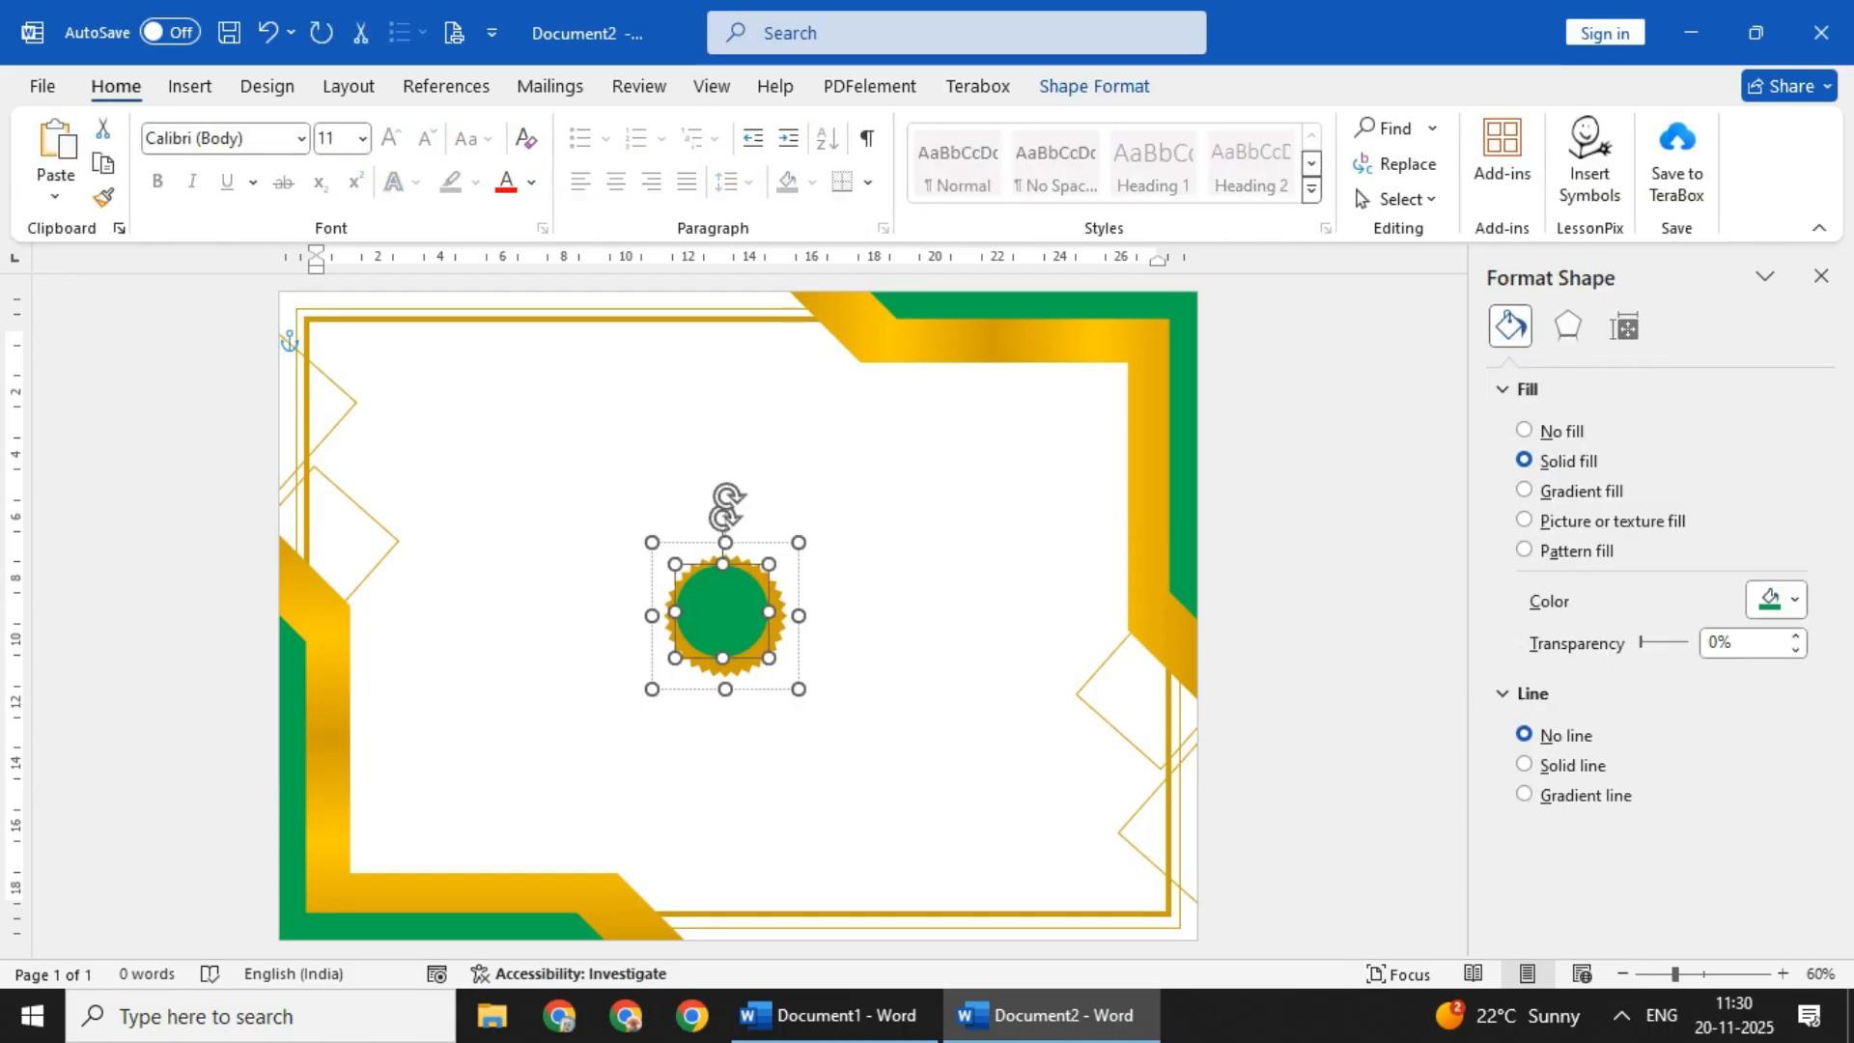
pyautogui.click(1094, 86)
pyautogui.click(1479, 129)
pyautogui.click(1552, 321)
pyautogui.click(966, 540)
pyautogui.click(726, 666)
pyautogui.keyDown('shift'); pyautogui.click(724, 615); pyautogui.keyUp('shift')
pyautogui.click(965, 541)
pyautogui.click(726, 666)
pyautogui.keyDown('shift'); pyautogui.click(725, 615); pyautogui.keyUp('shift')
pyautogui.click(966, 541)
pyautogui.click(726, 666)
pyautogui.click(965, 541)
# - Draw an upright rectangle about 4.5 cm high and 1.5 cm wide above the badge's upper-left side
pyautogui.click(190, 86)
pyautogui.click(388, 129)
pyautogui.click(460, 226)
pyautogui.moveTo(560, 360); pyautogui.dragTo(608, 500)
pyautogui.click(464, 435)
# - Draw a triangle about 1.05 cm high and 1.54 cm wide over the rectangle's lower end
pyautogui.click(190, 86)
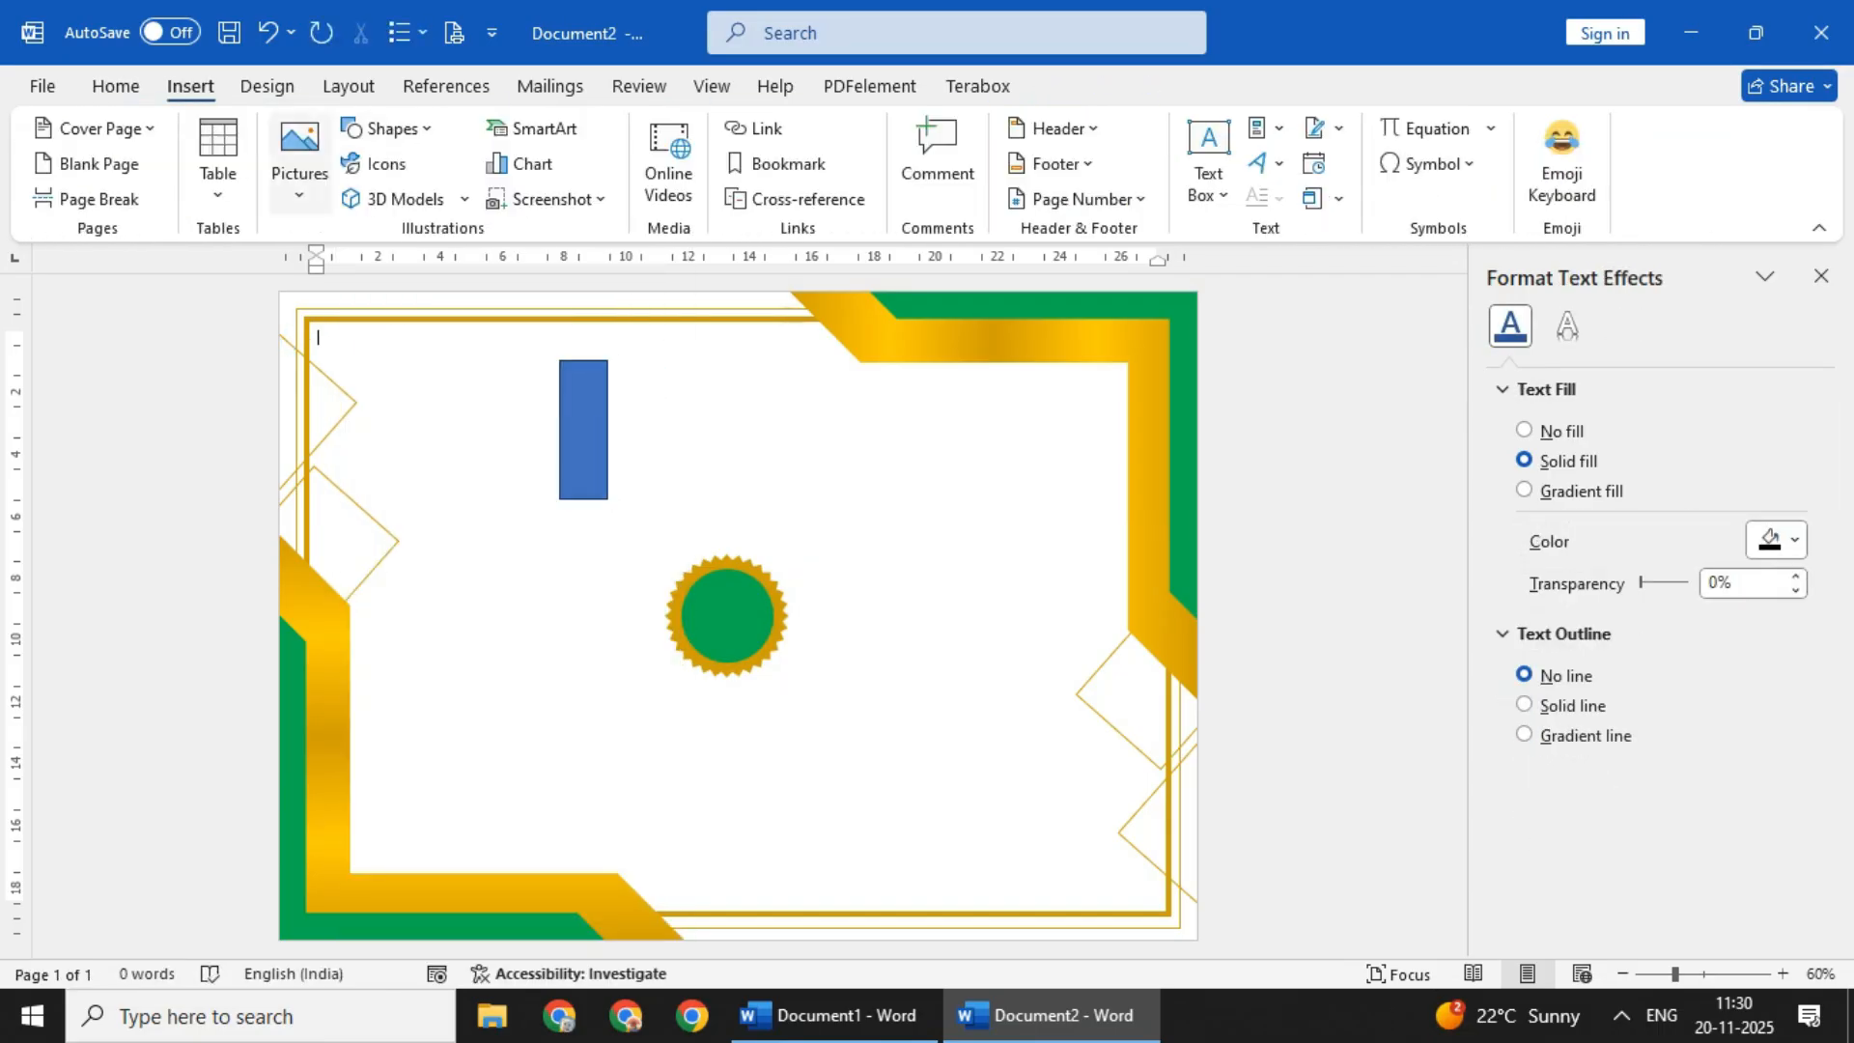
pyautogui.click(389, 129)
pyautogui.click(460, 207)
pyautogui.click(511, 522)
pyautogui.click(583, 487)
pyautogui.click(512, 521)
pyautogui.click(583, 487)
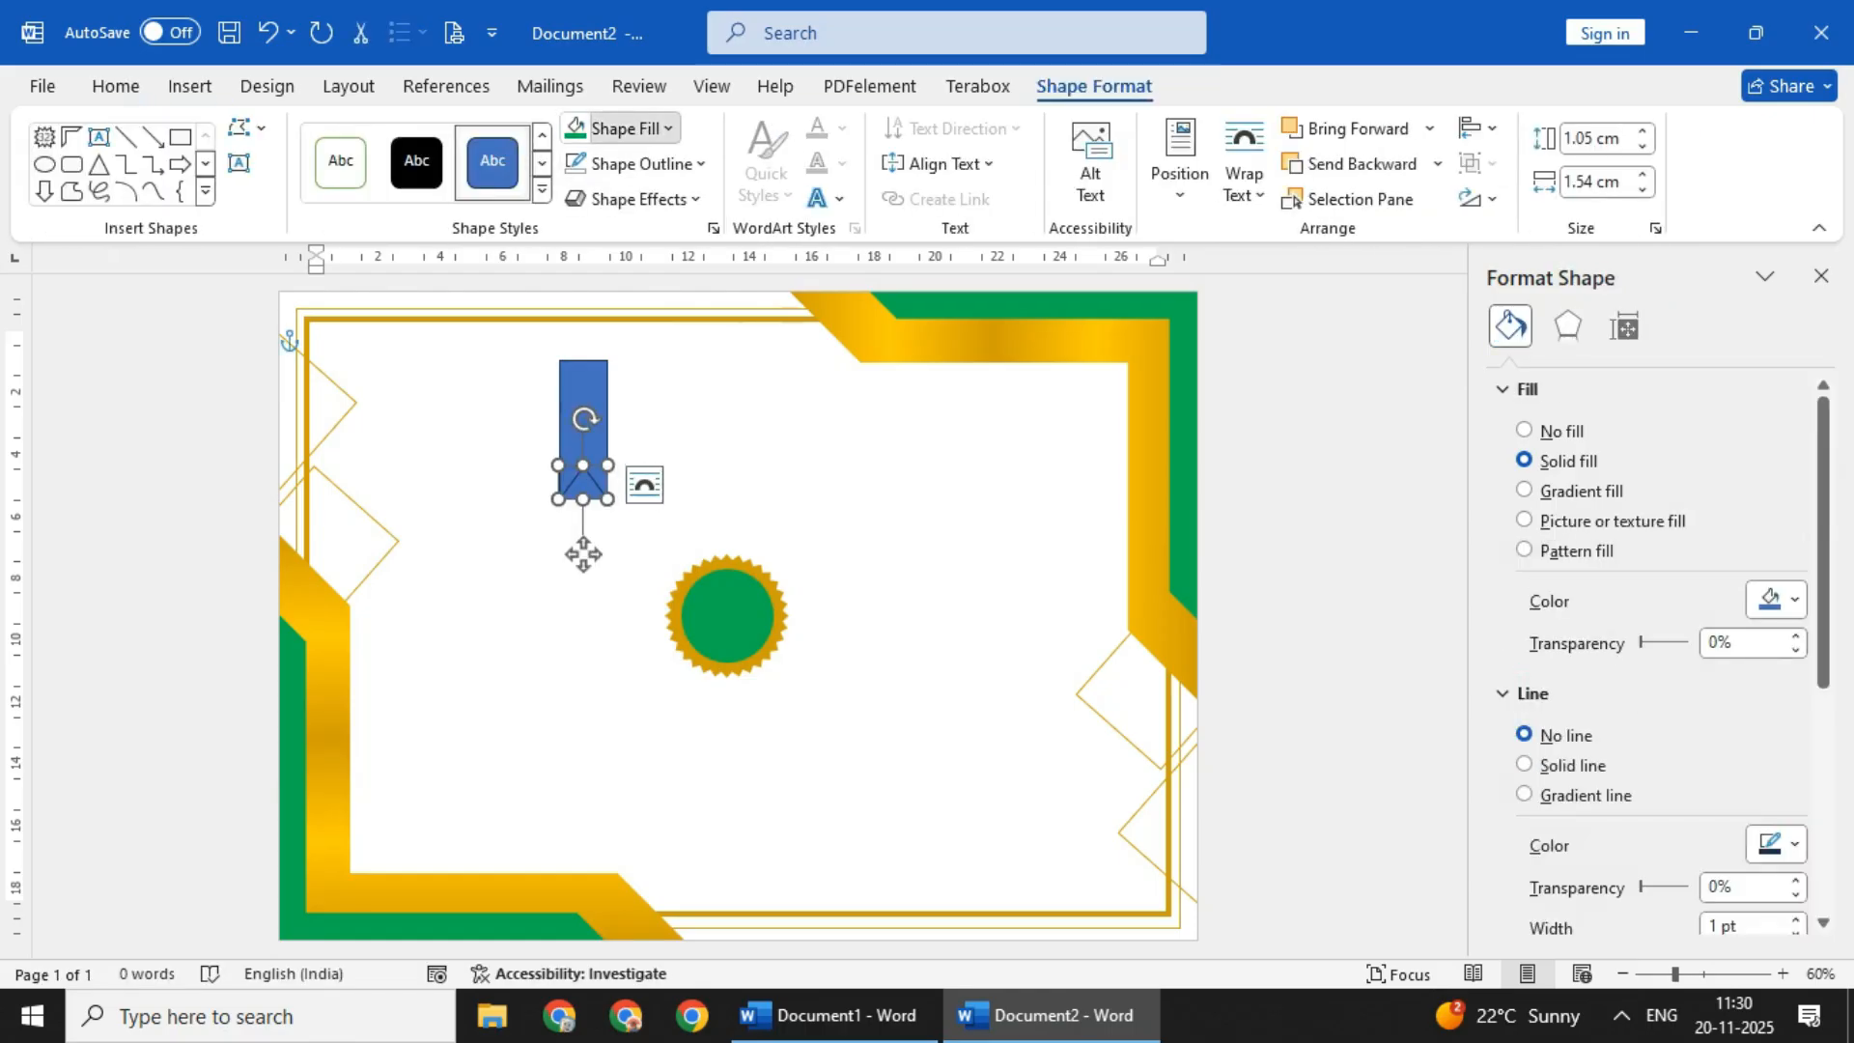
# - Remove the outlines from the rectangle and the triangle
pyautogui.click(633, 128)
pyautogui.click(618, 579)
pyautogui.click(512, 521)
pyautogui.click(584, 406)
pyautogui.click(583, 405)
pyautogui.click(647, 164)
pyautogui.click(622, 615)
pyautogui.click(583, 488)
pyautogui.click(647, 164)
pyautogui.click(628, 606)
# - Fill the rectangle with standard green and the triangle with white to form a notched ribbon
pyautogui.click(584, 405)
pyautogui.click(632, 129)
pyautogui.click(687, 443)
pyautogui.click(512, 522)
pyautogui.click(584, 486)
pyautogui.click(633, 129)
pyautogui.click(582, 198)
pyautogui.click(512, 522)
pyautogui.click(583, 406)
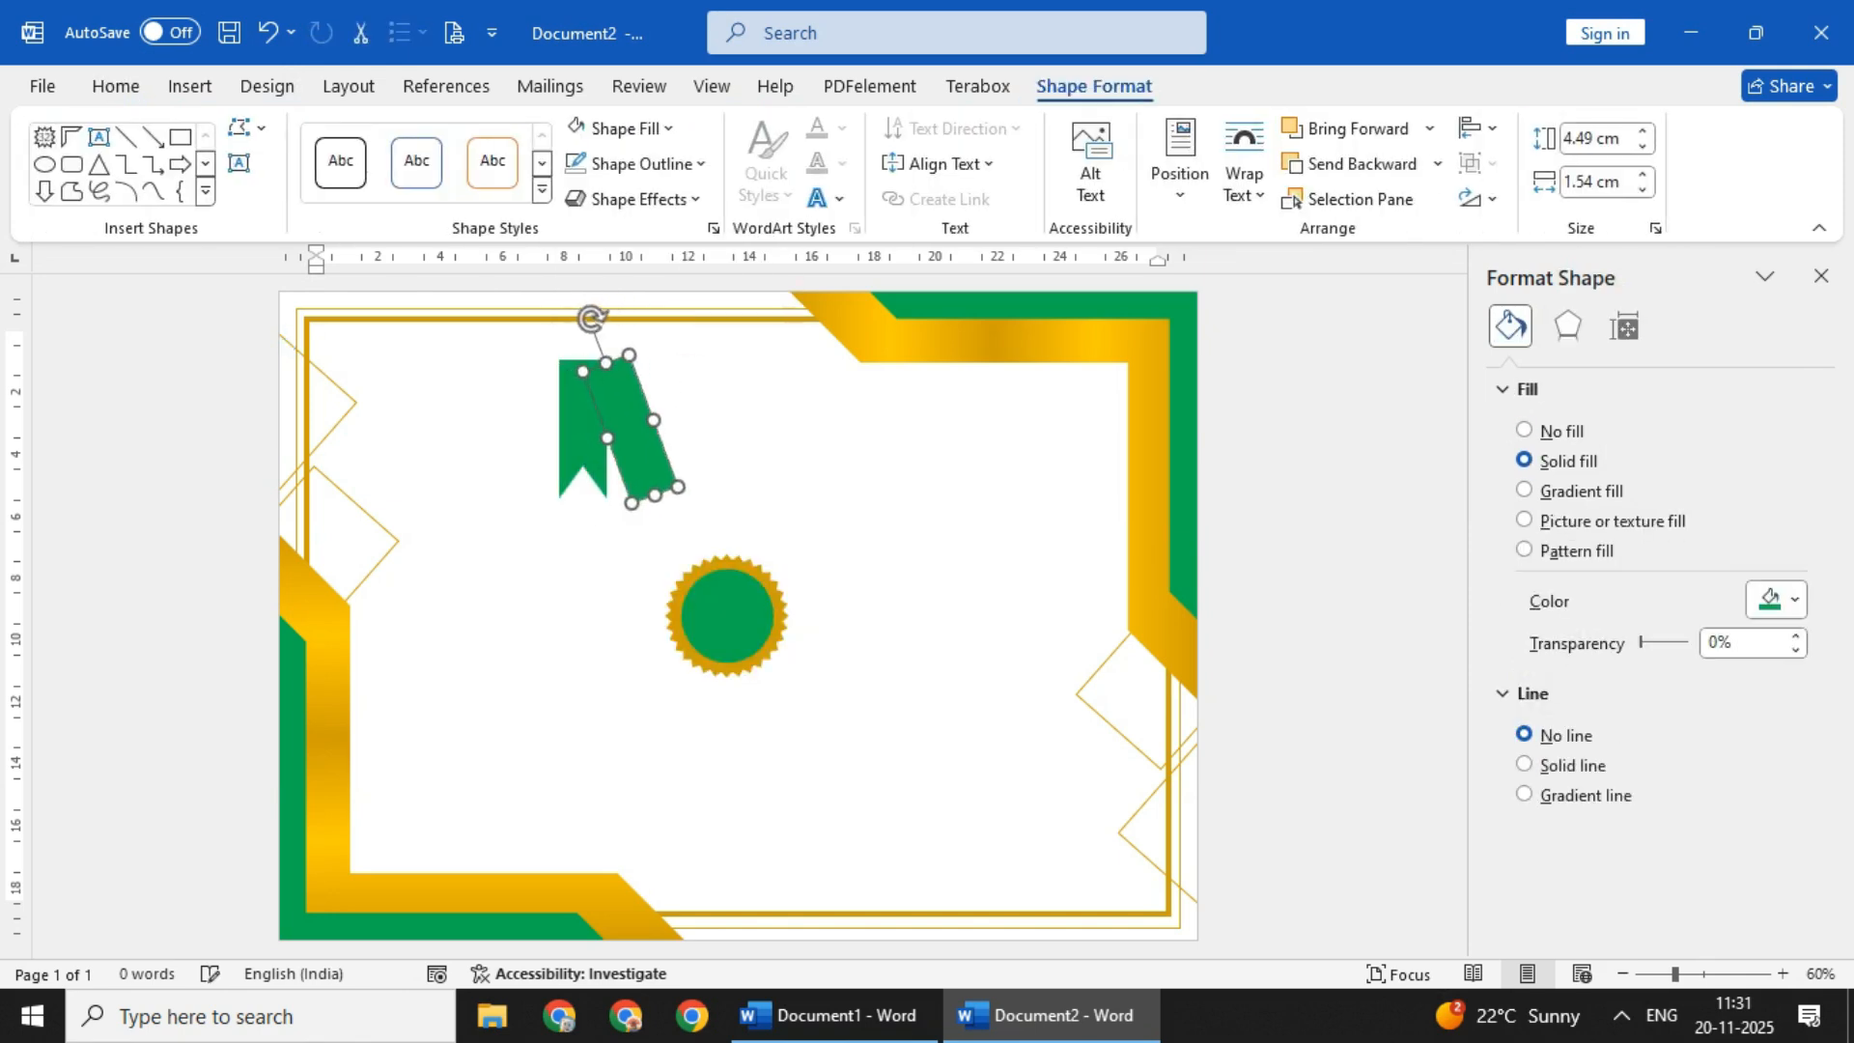
pyautogui.press('Up')
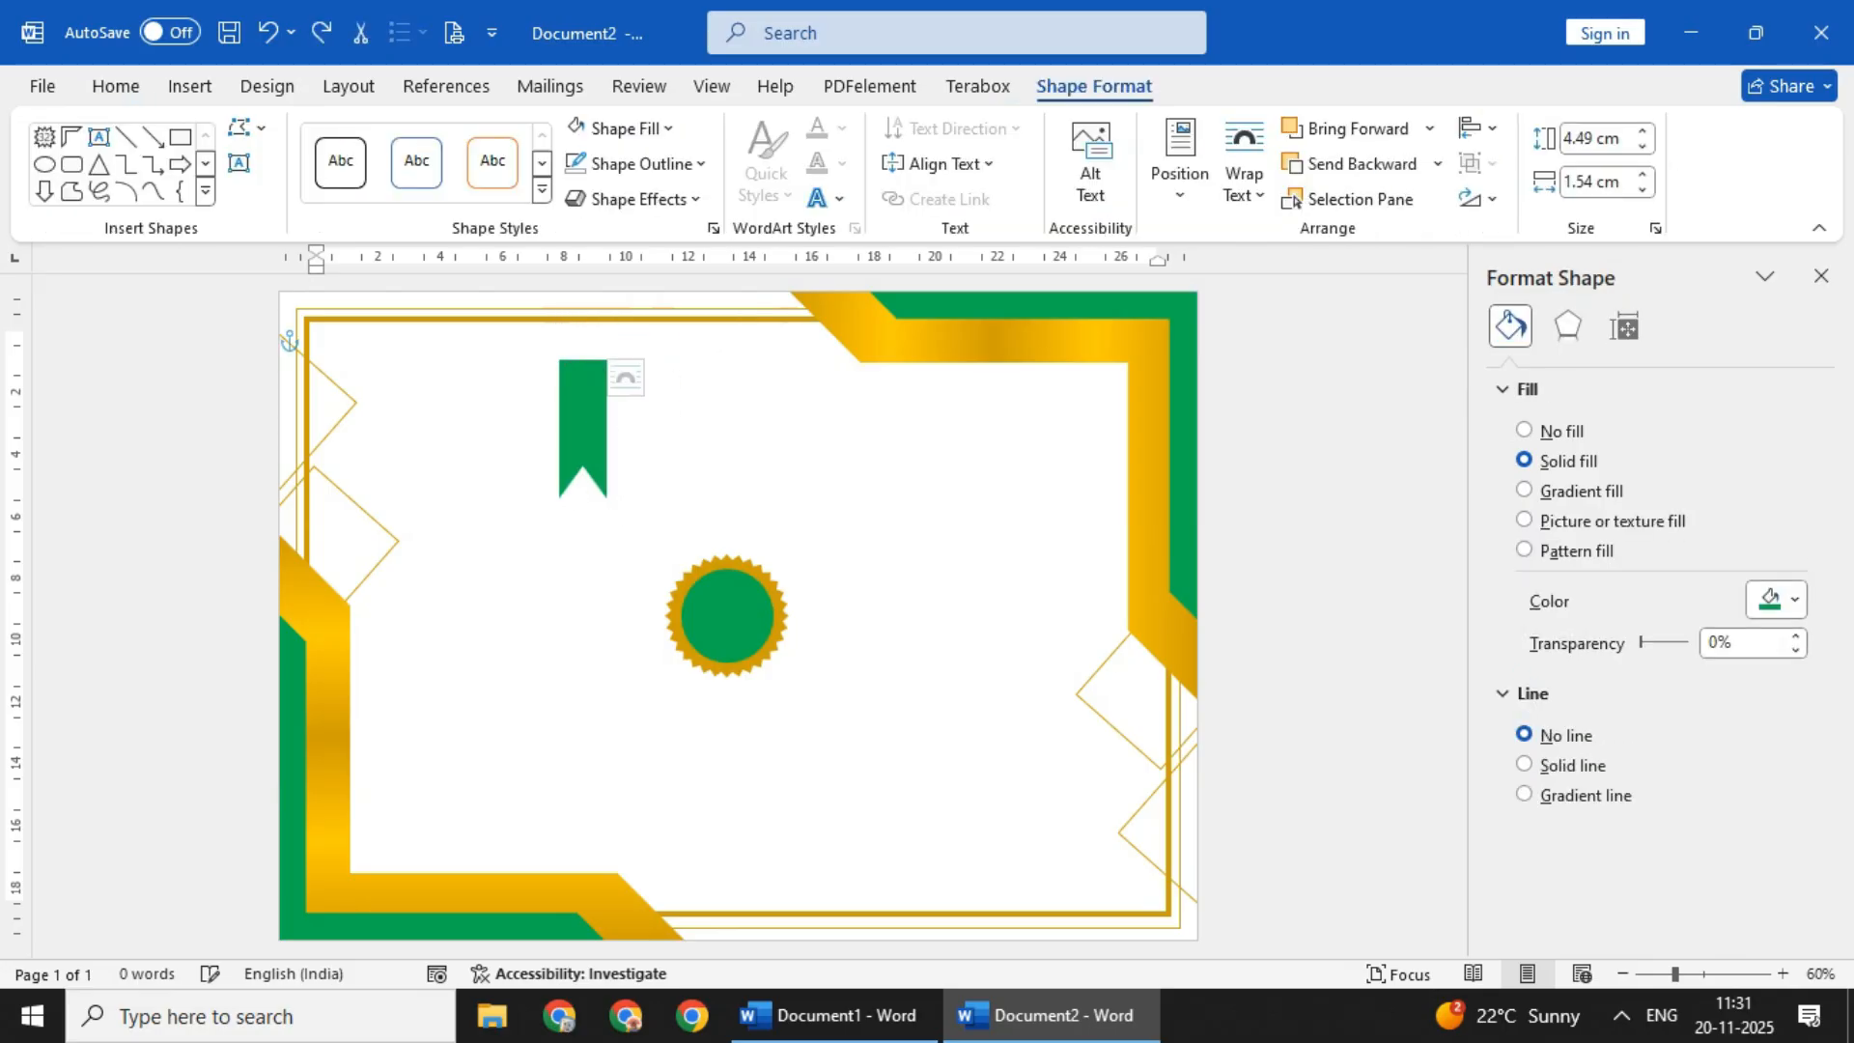
# - Group the rectangle and triangle into one ribbon and duplicate it
pyautogui.keyDown('shift'); pyautogui.click(583, 406); pyautogui.keyUp('shift')
pyautogui.rightClick(584, 415)
pyautogui.moveTo(661, 558)
pyautogui.click(966, 566)
pyautogui.hotkey('ctrl', 'd')
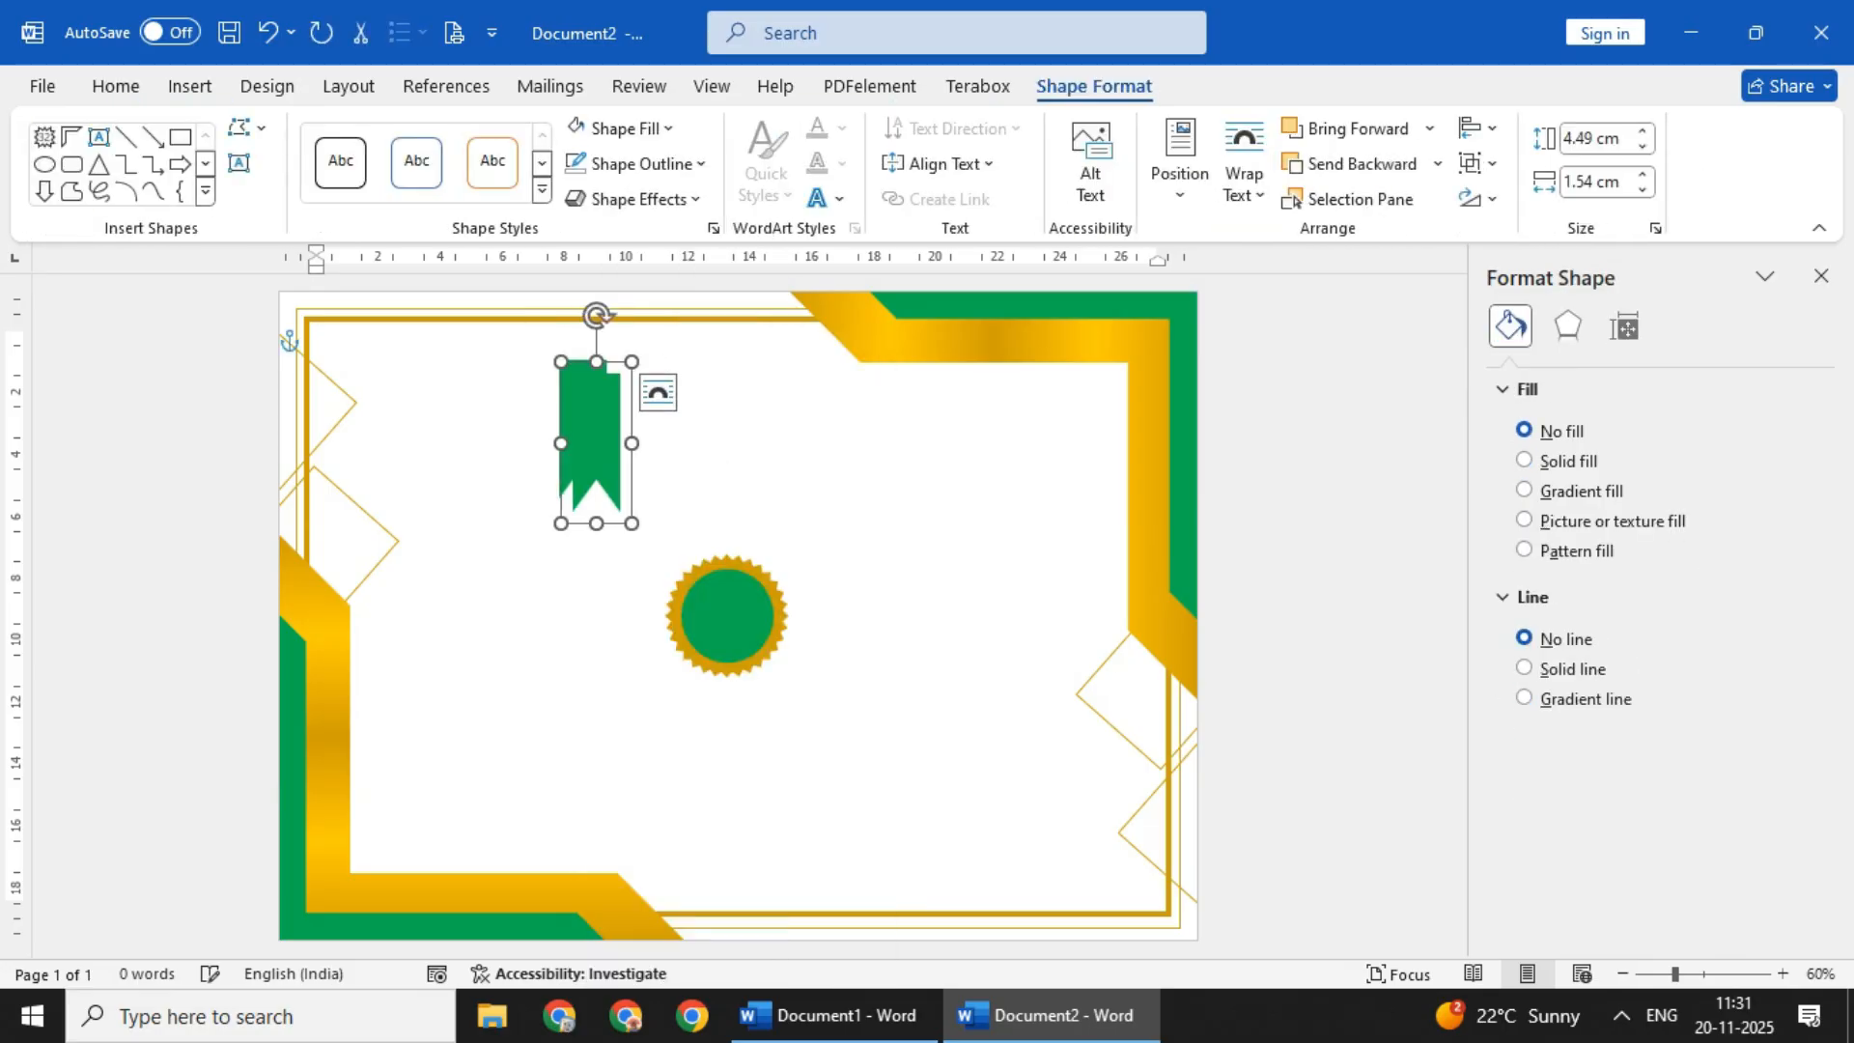
# - Position the duplicate ribbon next to the original, nudging it into place
pyautogui.click(665, 463)
pyautogui.hotkey('ctrl', 'Right')
pyautogui.click(792, 454)
pyautogui.click(632, 406)
pyautogui.press('Down')
pyautogui.click(664, 468)
pyautogui.click(792, 454)
pyautogui.click(633, 406)
pyautogui.click(664, 468)
pyautogui.hotkey('ctrl', 'Down')
pyautogui.click(792, 454)
pyautogui.click(633, 405)
pyautogui.click(665, 470)
pyautogui.press('Down')
pyautogui.click(792, 454)
pyautogui.click(633, 406)
pyautogui.press('Down')
pyautogui.click(665, 470)
# - Tilt the ribbon slightly so the two ribbons spread apart toward their notched ends
pyautogui.click(792, 453)
pyautogui.click(632, 406)
pyautogui.moveTo(566, 309); pyautogui.dragTo(558, 315)
pyautogui.click(792, 454)
pyautogui.click(632, 405)
# - Group the two ribbons into a single object
pyautogui.click(583, 416)
pyautogui.rightClick(636, 405)
pyautogui.moveTo(695, 544)
pyautogui.click(887, 546)
# - Move the ribbon pair onto the lower part of the badge and rotate it so both tails hang below
pyautogui.moveTo(618, 401); pyautogui.dragTo(750, 676)
pyautogui.moveTo(744, 563); pyautogui.dragTo(788, 569)
pyautogui.click(699, 746)
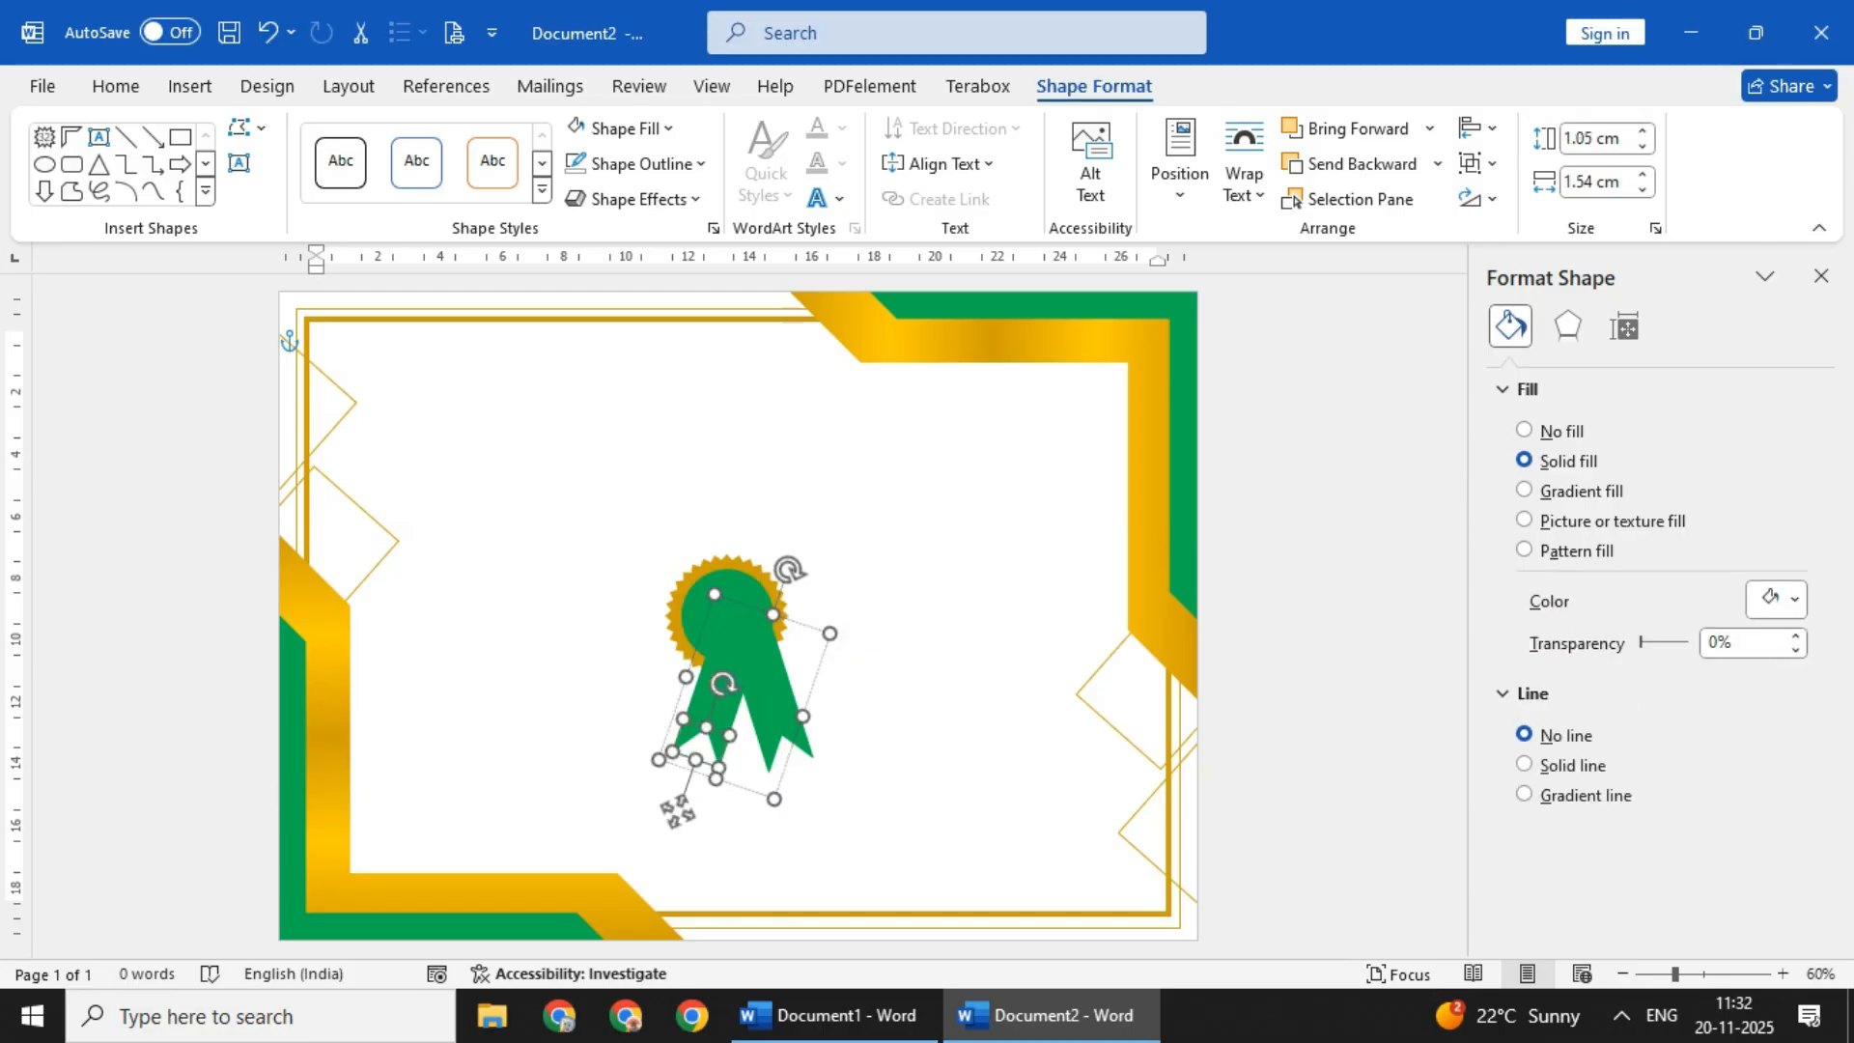
# - Shift the ribbon pair slightly up and left, nudging it into line with the lower half of the round badge
pyautogui.click(869, 676)
pyautogui.moveTo(748, 666); pyautogui.dragTo(739, 655)
pyautogui.press('Left')
pyautogui.press('Up')
pyautogui.click(898, 676)
# - Send the ribbon pair behind the round badge and move the badge toward the lower centre of the page
pyautogui.click(728, 618)
pyautogui.keyDown('shift'); pyautogui.click(771, 700); pyautogui.keyUp('shift')
pyautogui.rightClick(774, 700)
pyautogui.moveTo(836, 559)
pyautogui.click(1133, 562)
pyautogui.moveTo(728, 618); pyautogui.dragTo(758, 743)
# - Try to group the ribbon pair with the round badge
pyautogui.click(800, 830)
pyautogui.click(717, 830)
pyautogui.click(917, 753)
pyautogui.click(717, 830)
pyautogui.rightClick(778, 796)
pyautogui.click(718, 830)
pyautogui.moveTo(838, 374)
pyautogui.click(1126, 376)
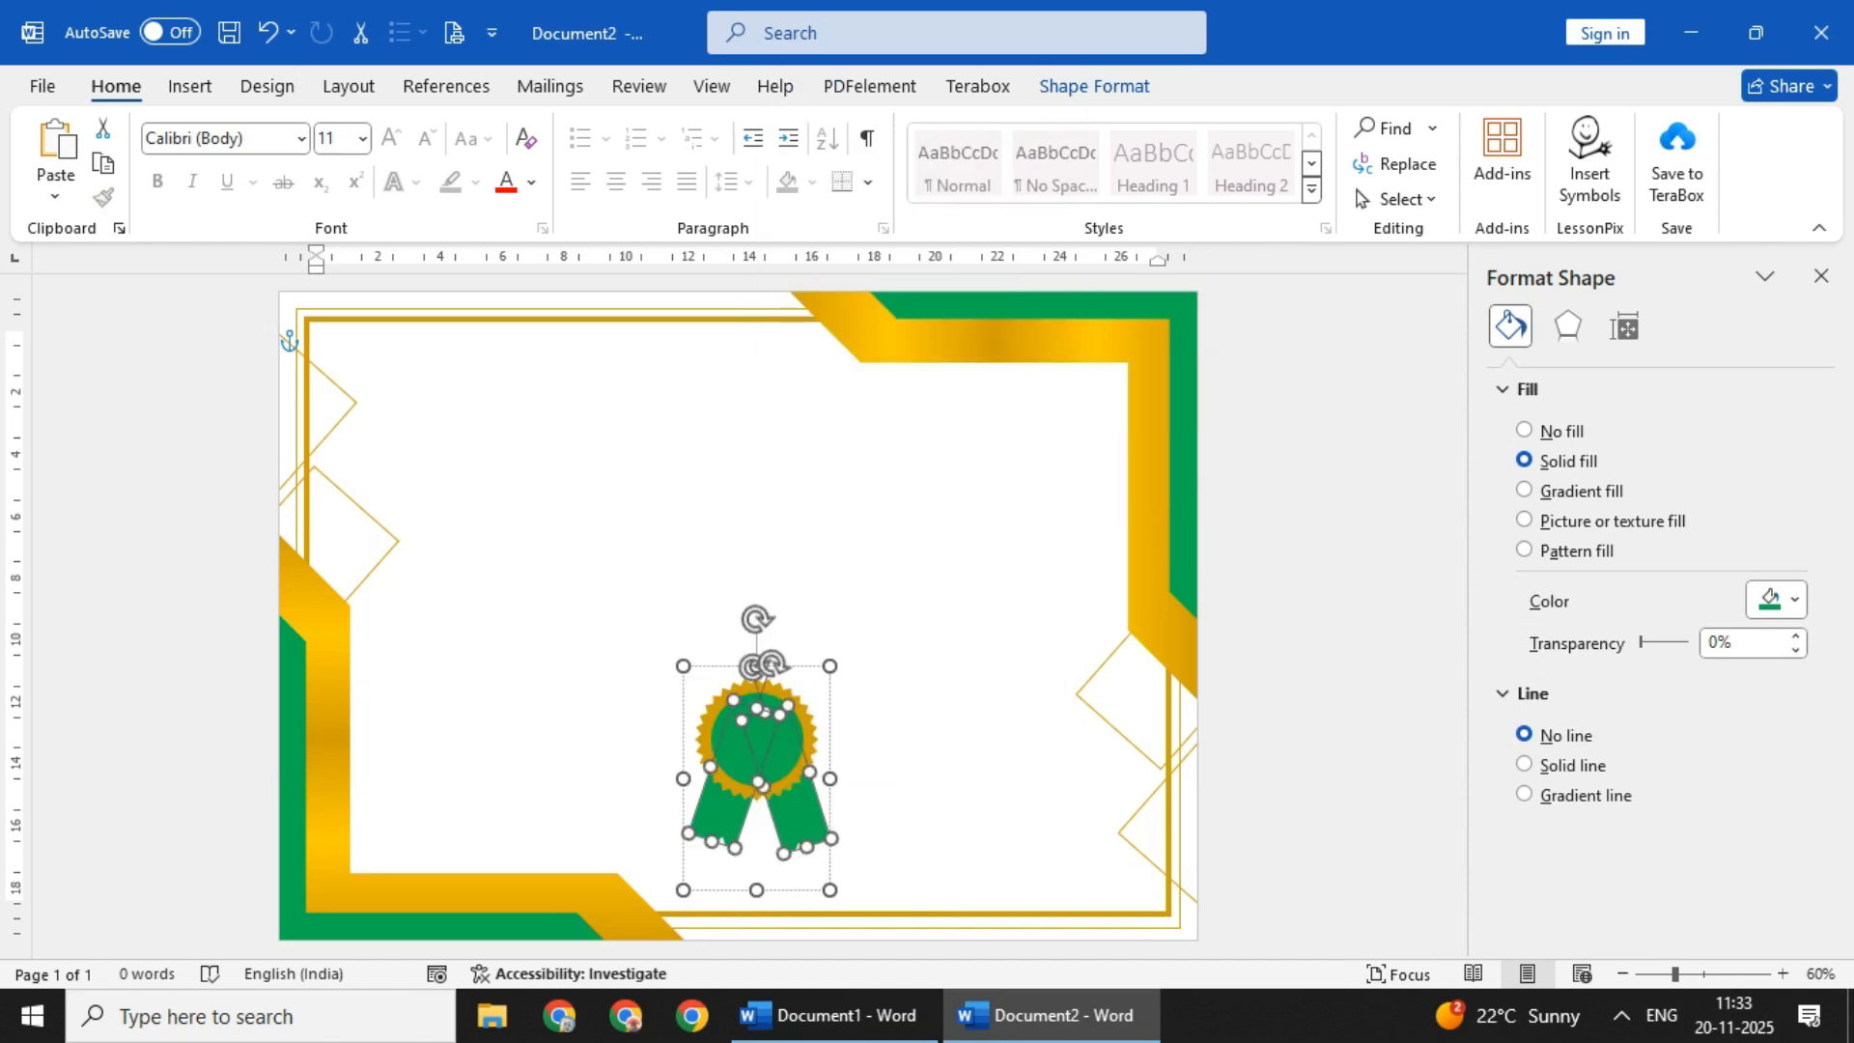
pyautogui.hotkey('ctrl', 'z')
# - Position the ribbon badge at the lower centre of the page, nudging it horizontally into place
pyautogui.click(757, 740)
pyautogui.moveTo(757, 740)
pyautogui.mouseDown()
pyautogui.moveTo(774, 756)
pyautogui.moveTo(735, 756)
pyautogui.mouseUp()
pyautogui.click(759, 756)
pyautogui.click(907, 714)
pyautogui.click(908, 714)
pyautogui.click(736, 756)
pyautogui.press('Right')
pyautogui.press('Right')
pyautogui.press('Escape')
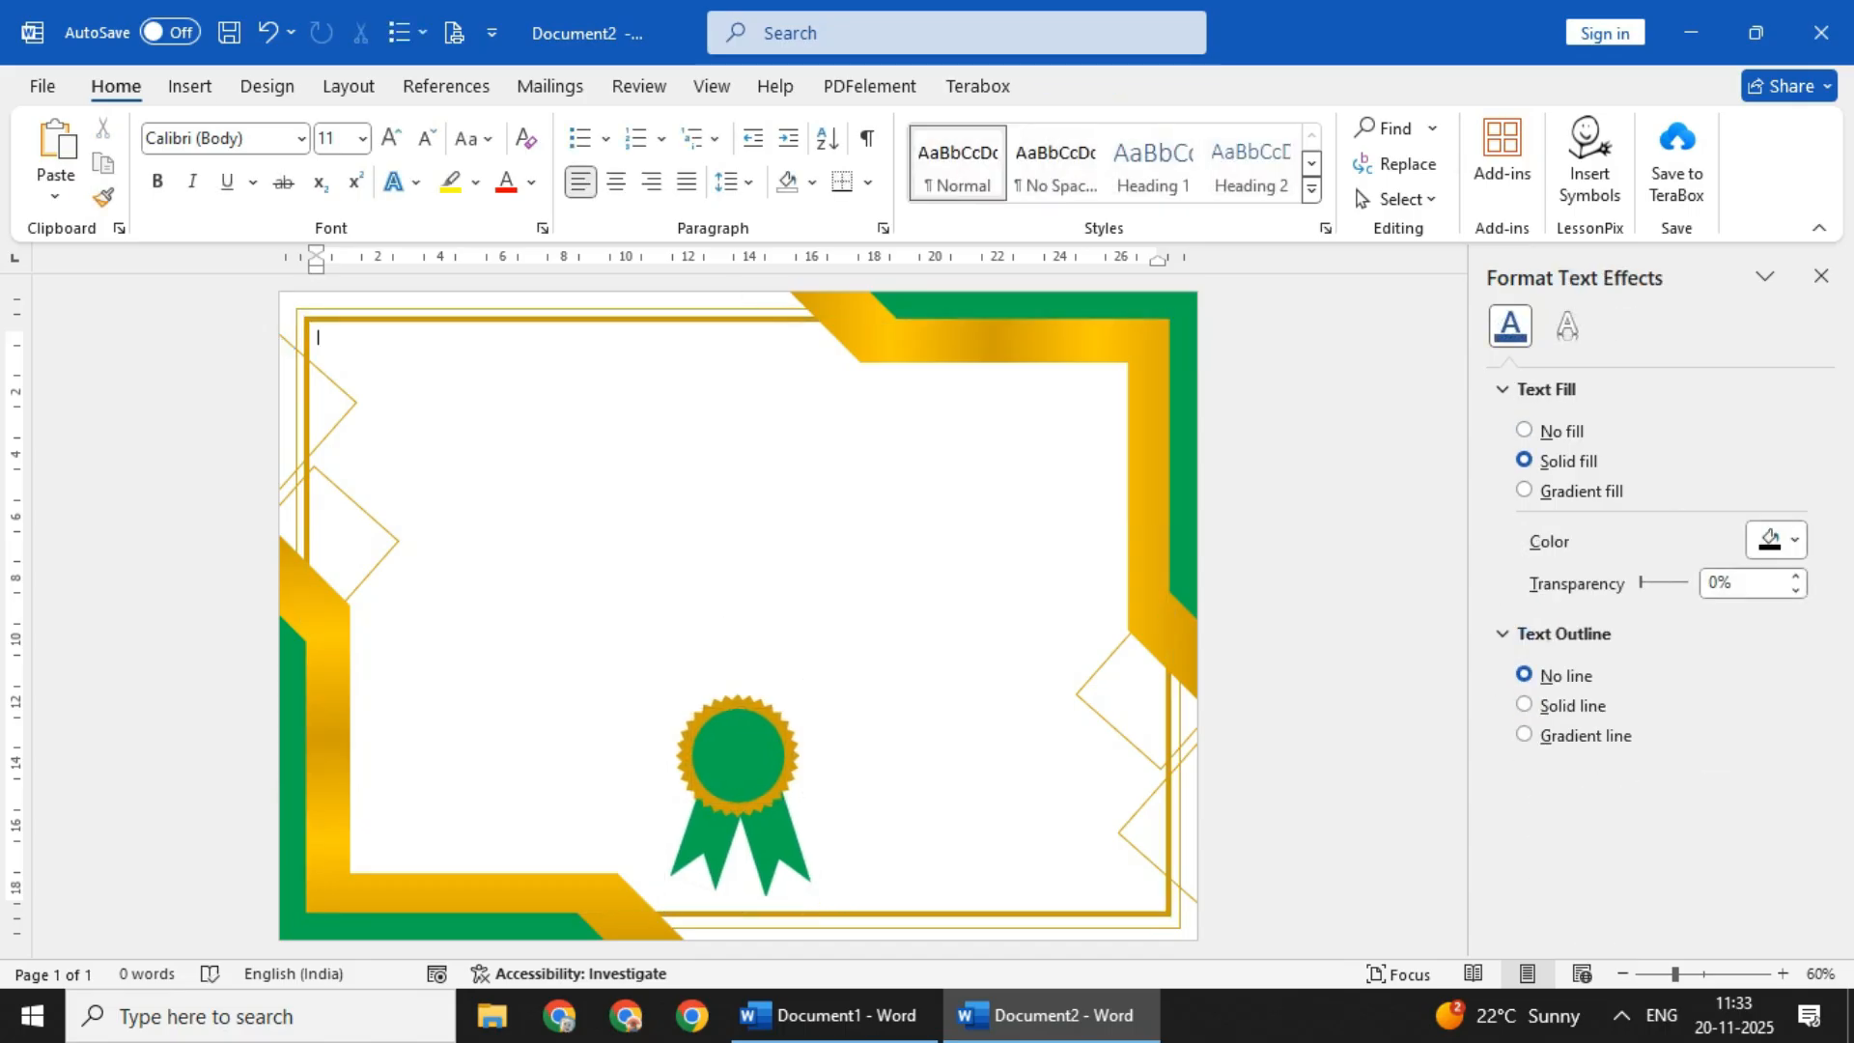
# - Draw a text box about 2.6 cm high and 3.4 cm wide in the blank upper area and remove its fill
pyautogui.click(190, 86)
pyautogui.click(1208, 164)
pyautogui.click(391, 128)
pyautogui.click(406, 198)
pyautogui.moveTo(501, 450)
pyautogui.mouseDown()
pyautogui.moveTo(575, 534)
pyautogui.moveTo(607, 533)
pyautogui.mouseUp()
pyautogui.click(626, 129)
pyautogui.click(634, 568)
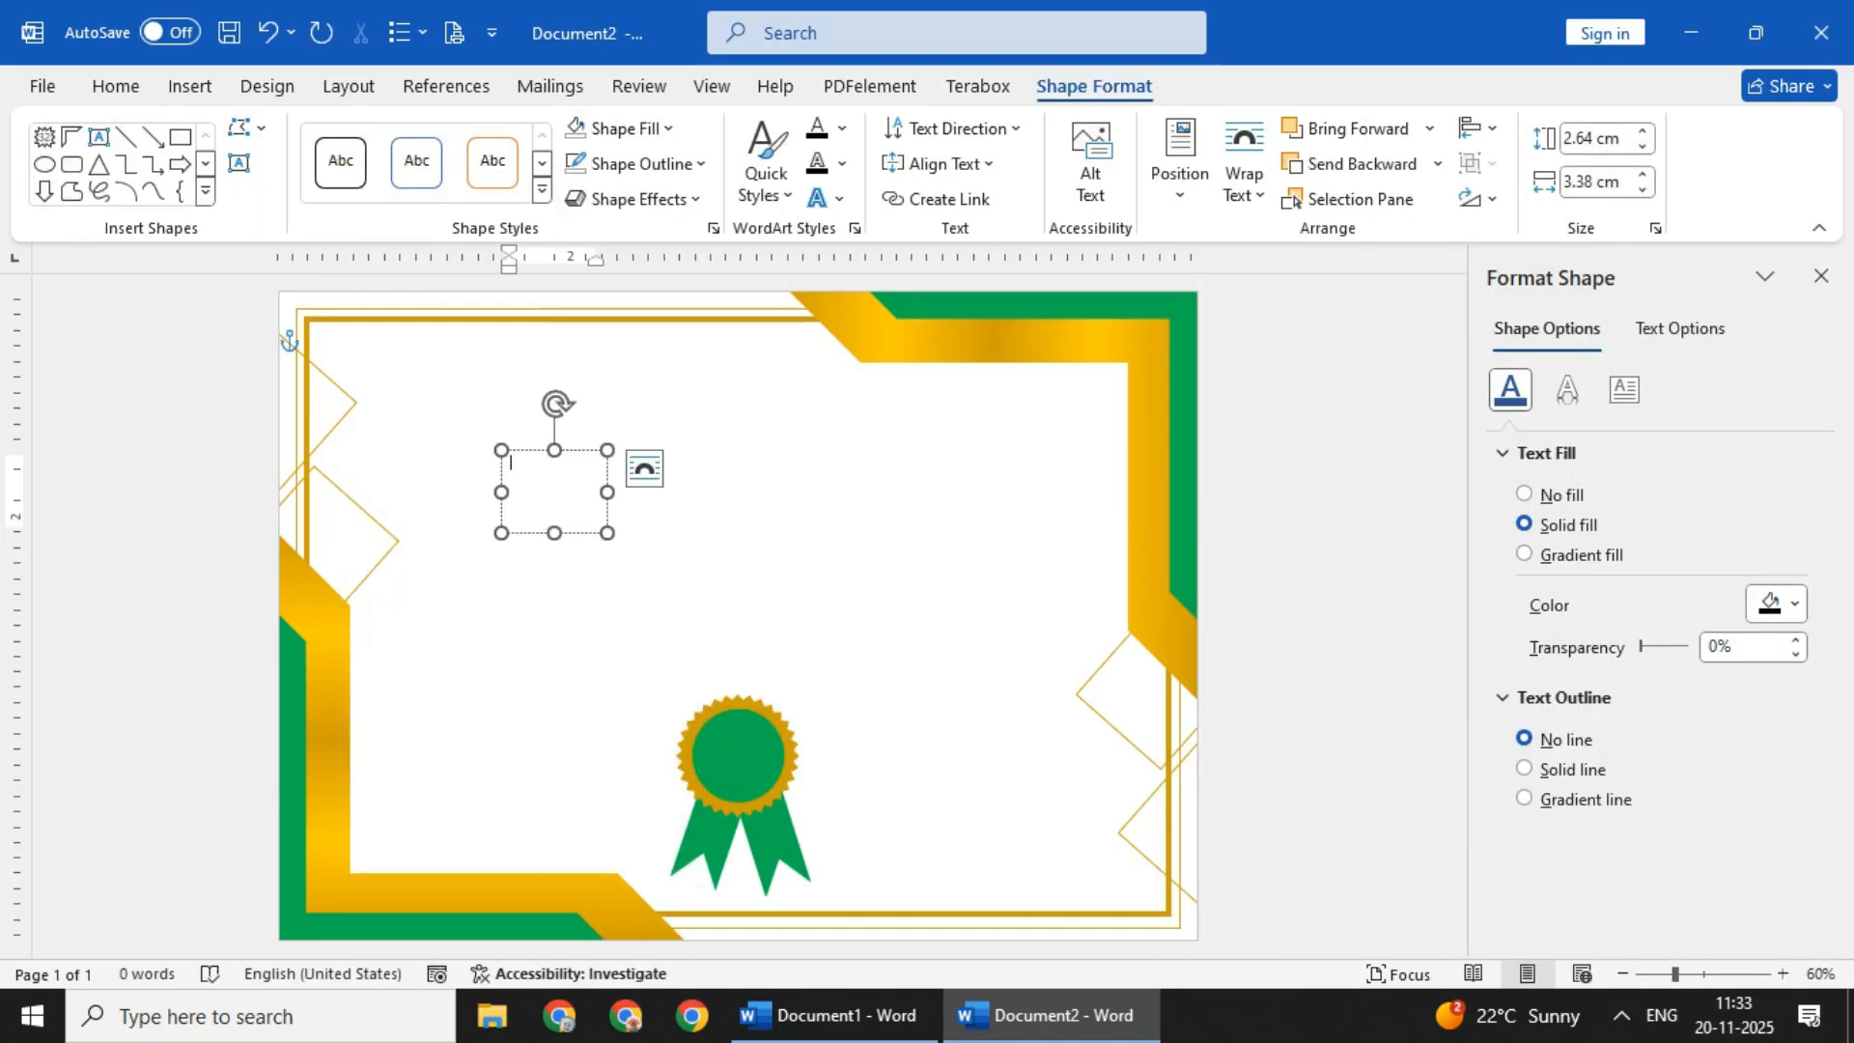
# - Enter BEST, 2025 and AWARD on three separate lines in the small text box
pyautogui.write('BEST')
pyautogui.press('Return')
pyautogui.write('AWARD')
pyautogui.hotkey('ctrl', 'BackSpace')
pyautogui.write('2025')
pyautogui.press('Return')
pyautogui.write('AWARD')
pyautogui.press('Escape')
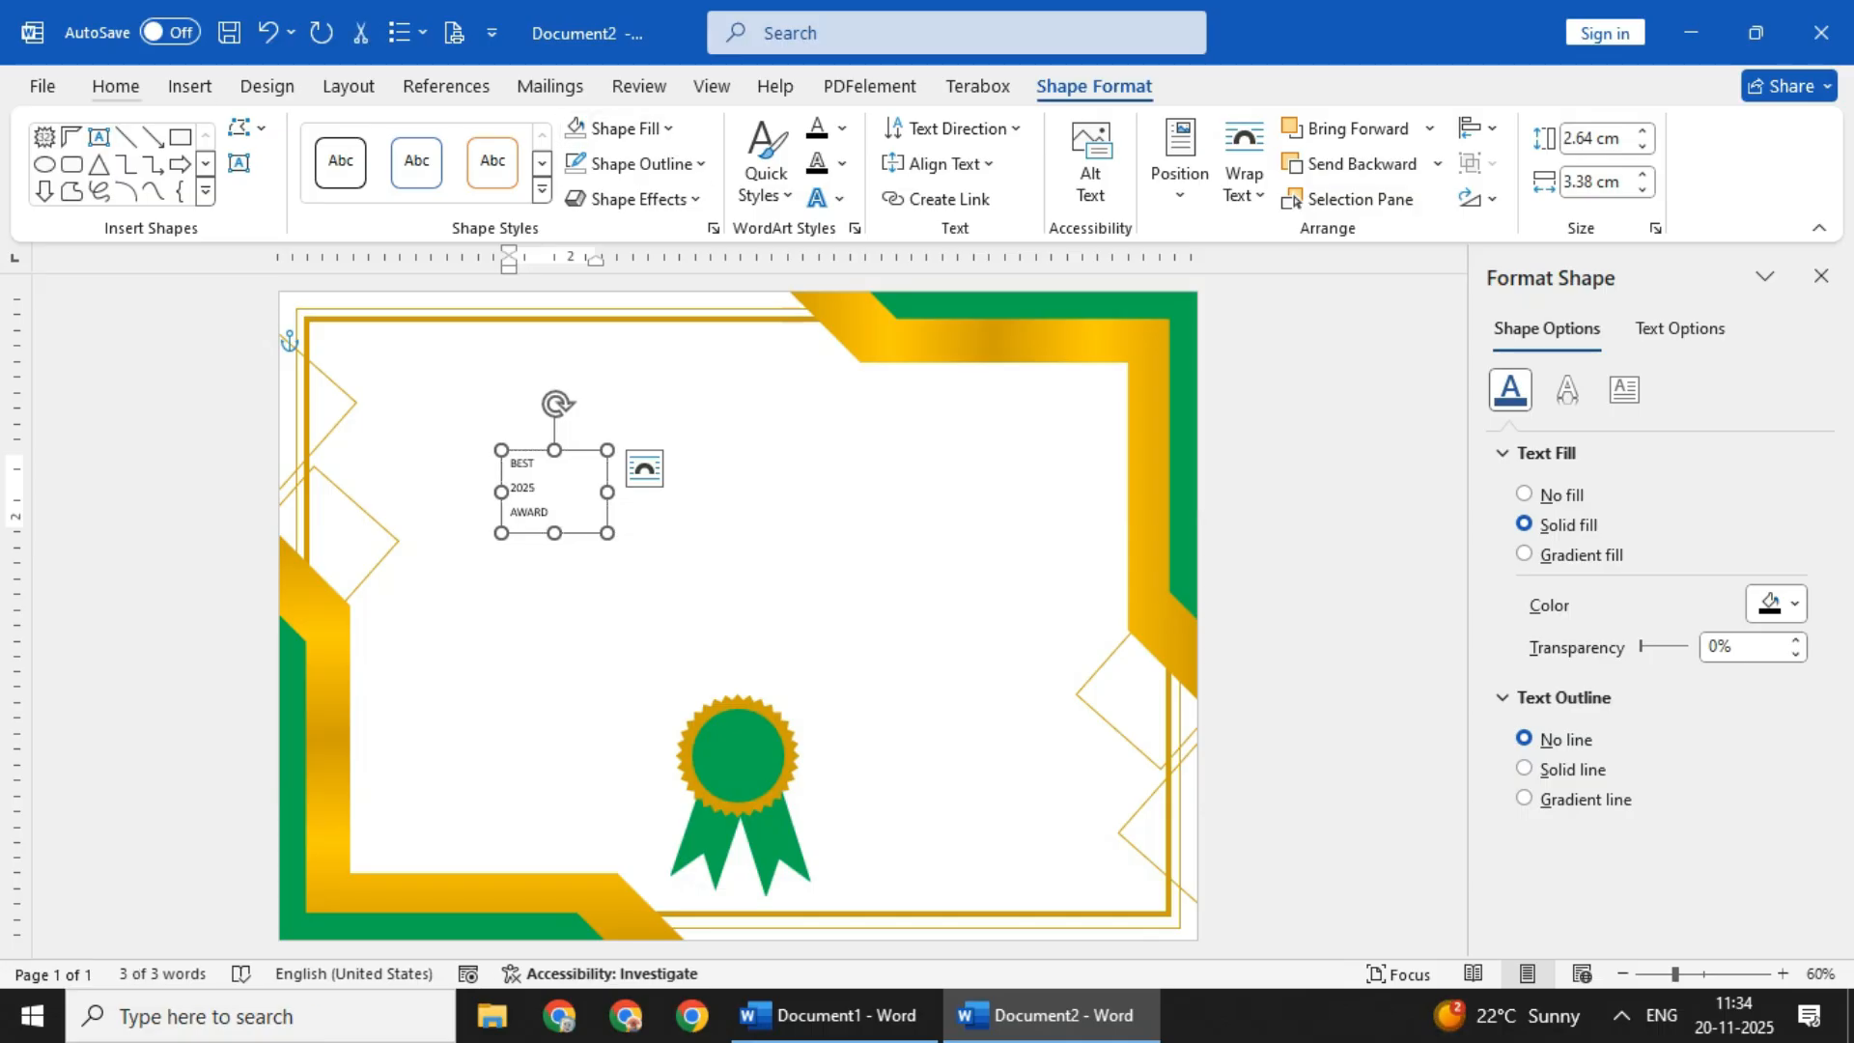
# - Centre and bold the award text, enlarge it and tighten the spacing between its lines
pyautogui.click(116, 87)
pyautogui.click(616, 182)
pyautogui.click(734, 181)
pyautogui.click(869, 529)
pyautogui.moveTo(555, 533); pyautogui.dragTo(554, 524)
pyautogui.click(1094, 87)
pyautogui.click(116, 87)
pyautogui.click(390, 138)
pyautogui.click(390, 138)
pyautogui.click(157, 182)
# - Move the award text onto the badge's green circle and colour it white
pyautogui.click(531, 181)
pyautogui.click(509, 606)
pyautogui.moveTo(579, 450); pyautogui.dragTo(760, 718)
pyautogui.click(531, 182)
pyautogui.click(509, 333)
pyautogui.press('Right')
pyautogui.click(318, 337)
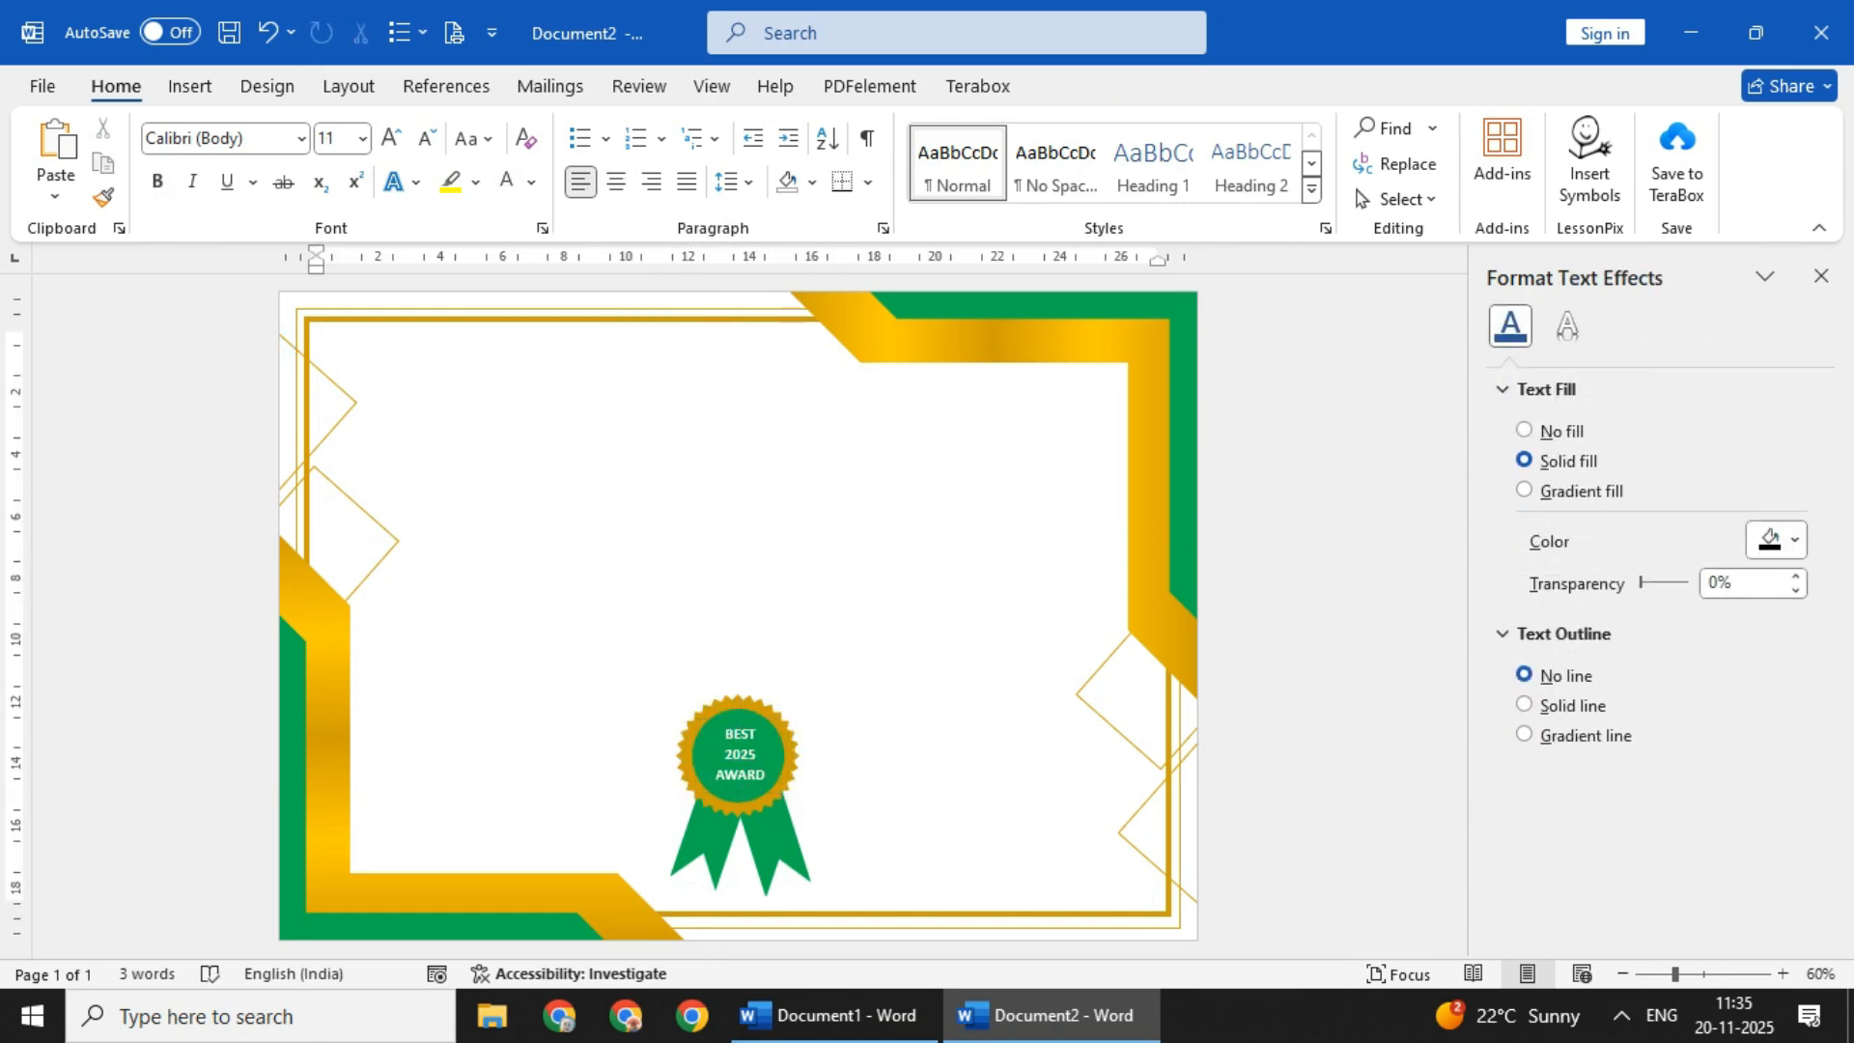
# - Set the badge's award text to 16 pt
pyautogui.click(758, 719)
pyautogui.click(391, 138)
pyautogui.click(428, 138)
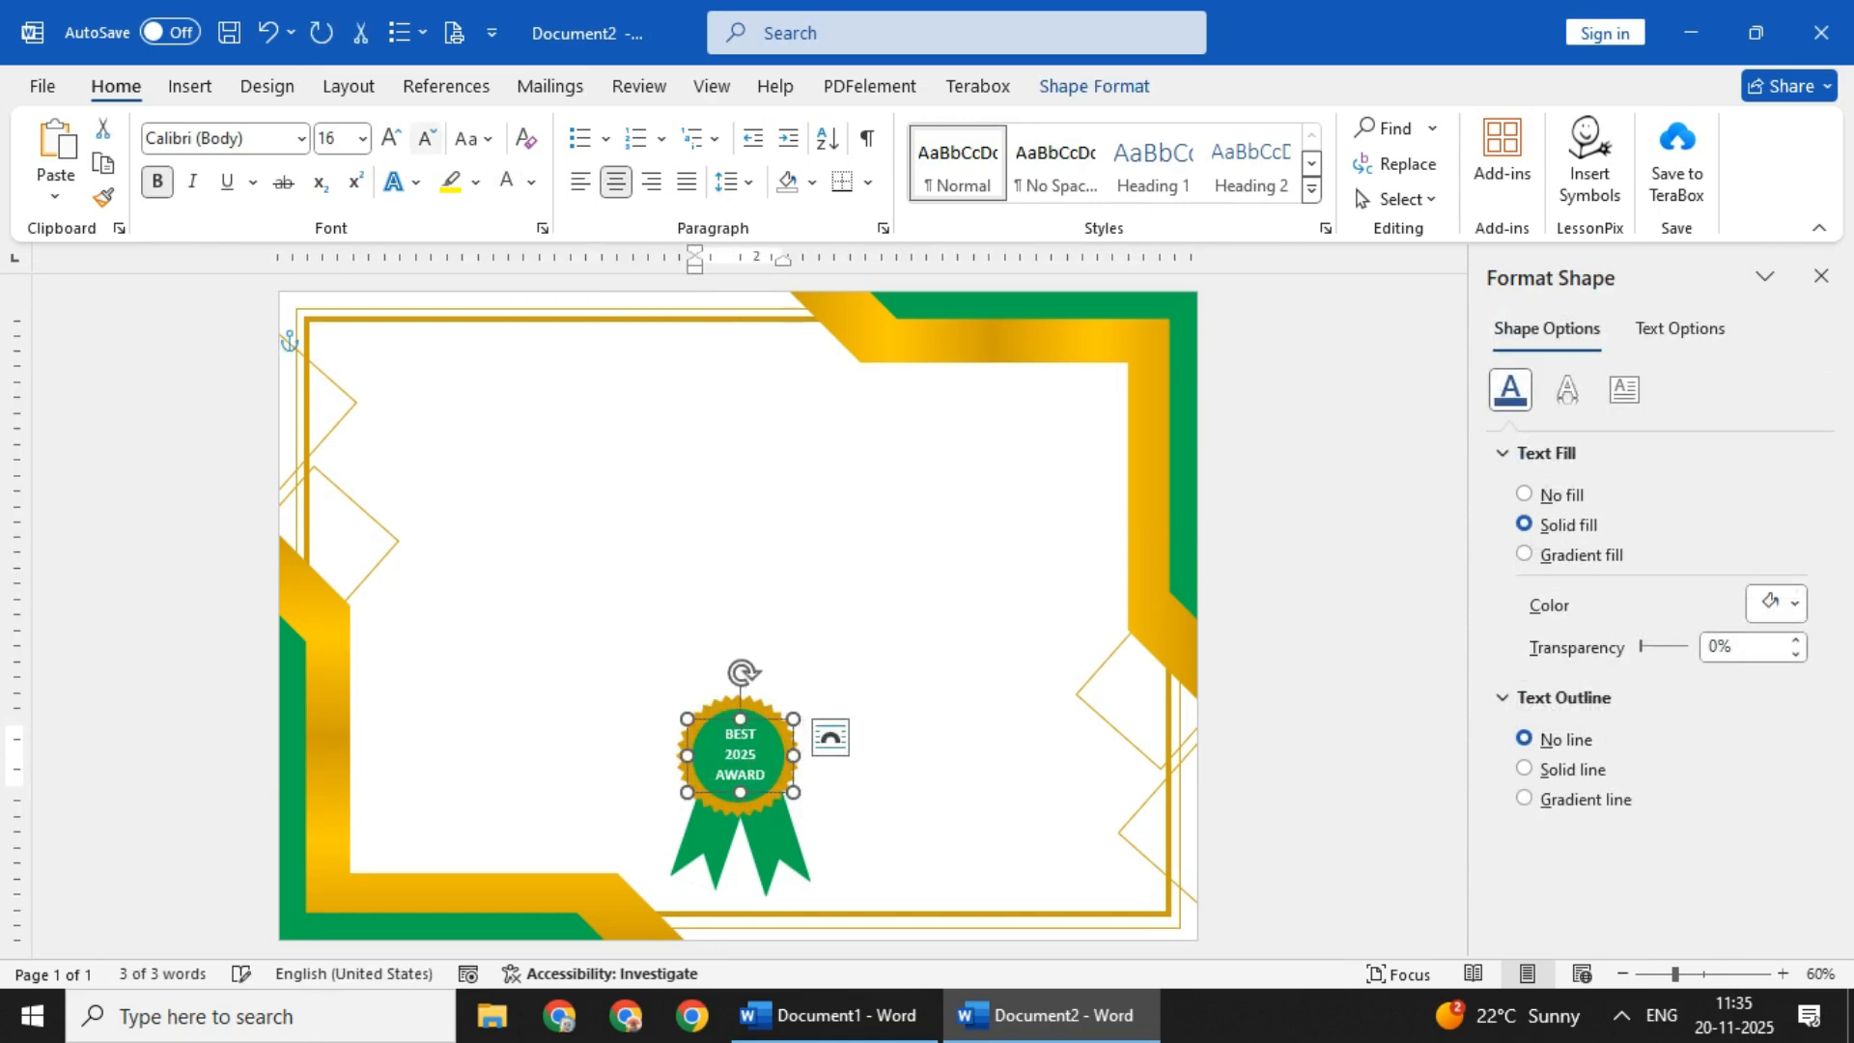
# - Try a different font for the award text on the badge
pyautogui.click(301, 138)
pyautogui.click(217, 525)
pyautogui.click(464, 415)
pyautogui.click(301, 139)
pyautogui.click(319, 290)
pyautogui.hotkey('ctrl', 'z')
pyautogui.hotkey('ctrl', 'z')
# - Nudge the award text slightly upward within the badge's green circle
pyautogui.press('Up')
pyautogui.press('Up')
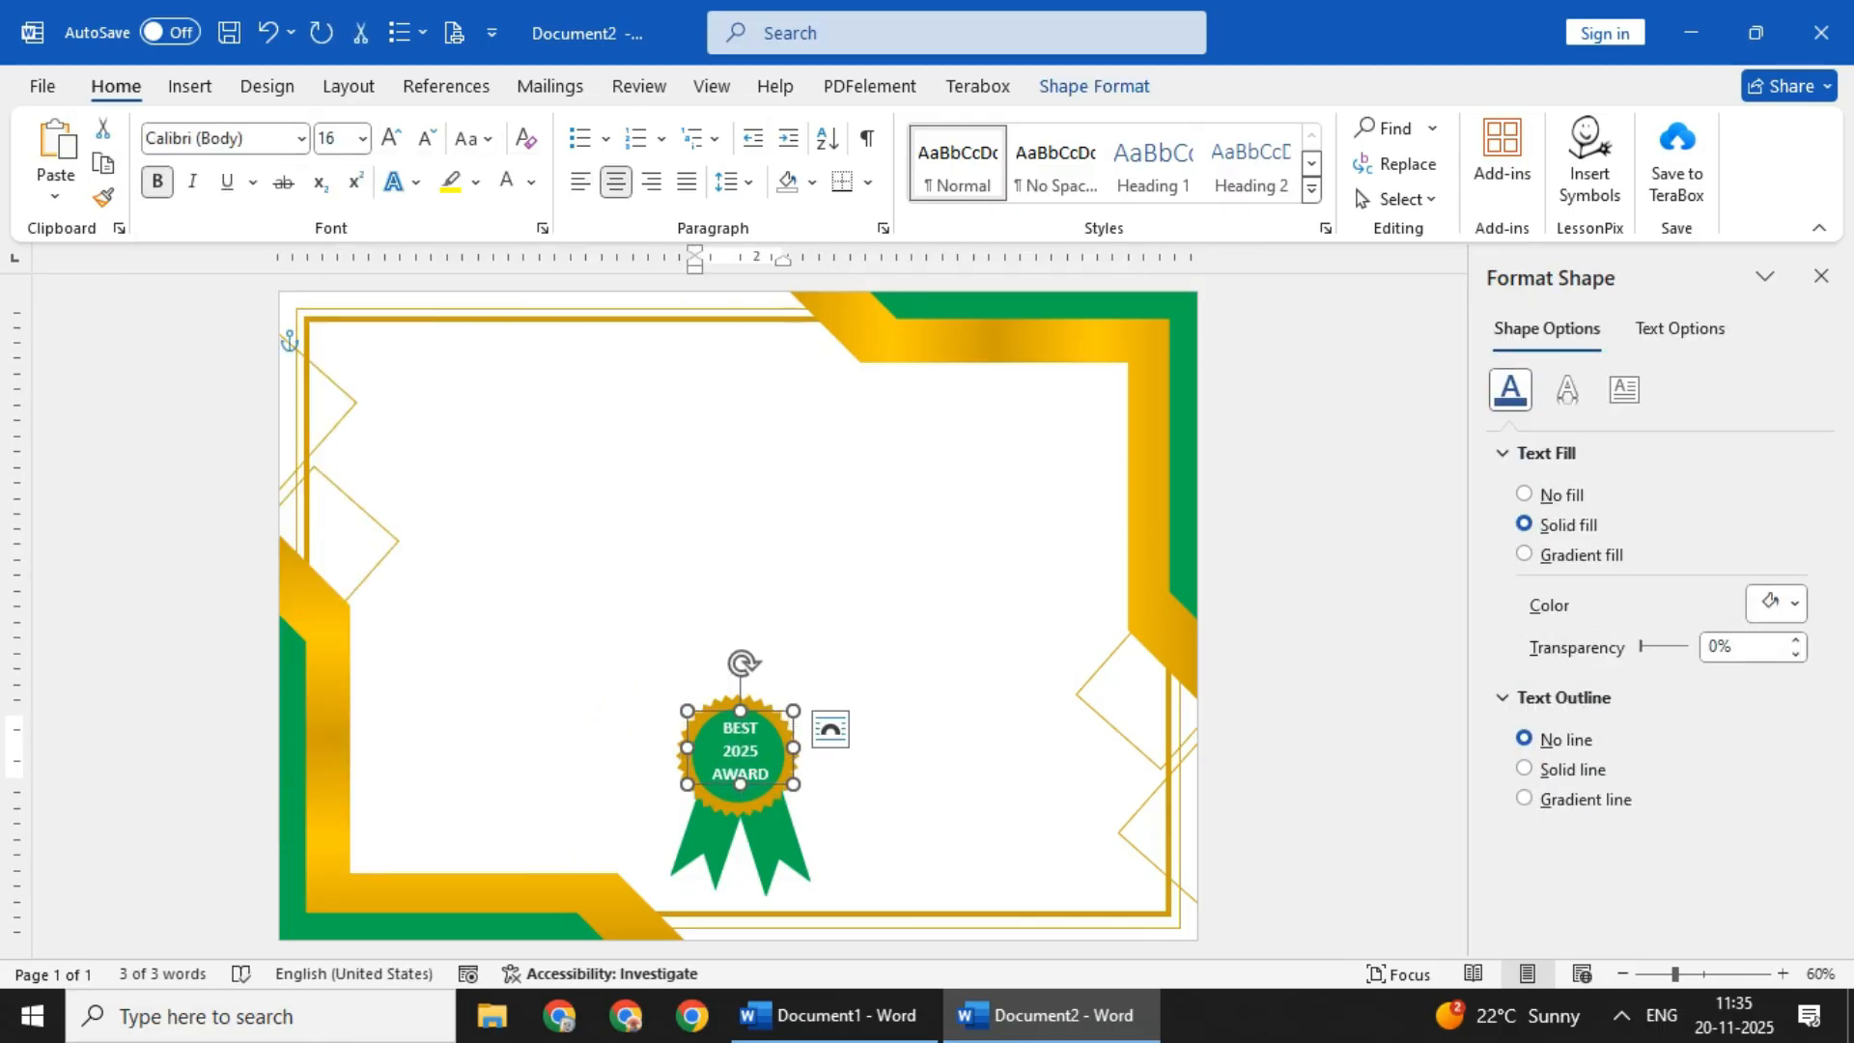
pyautogui.click(463, 415)
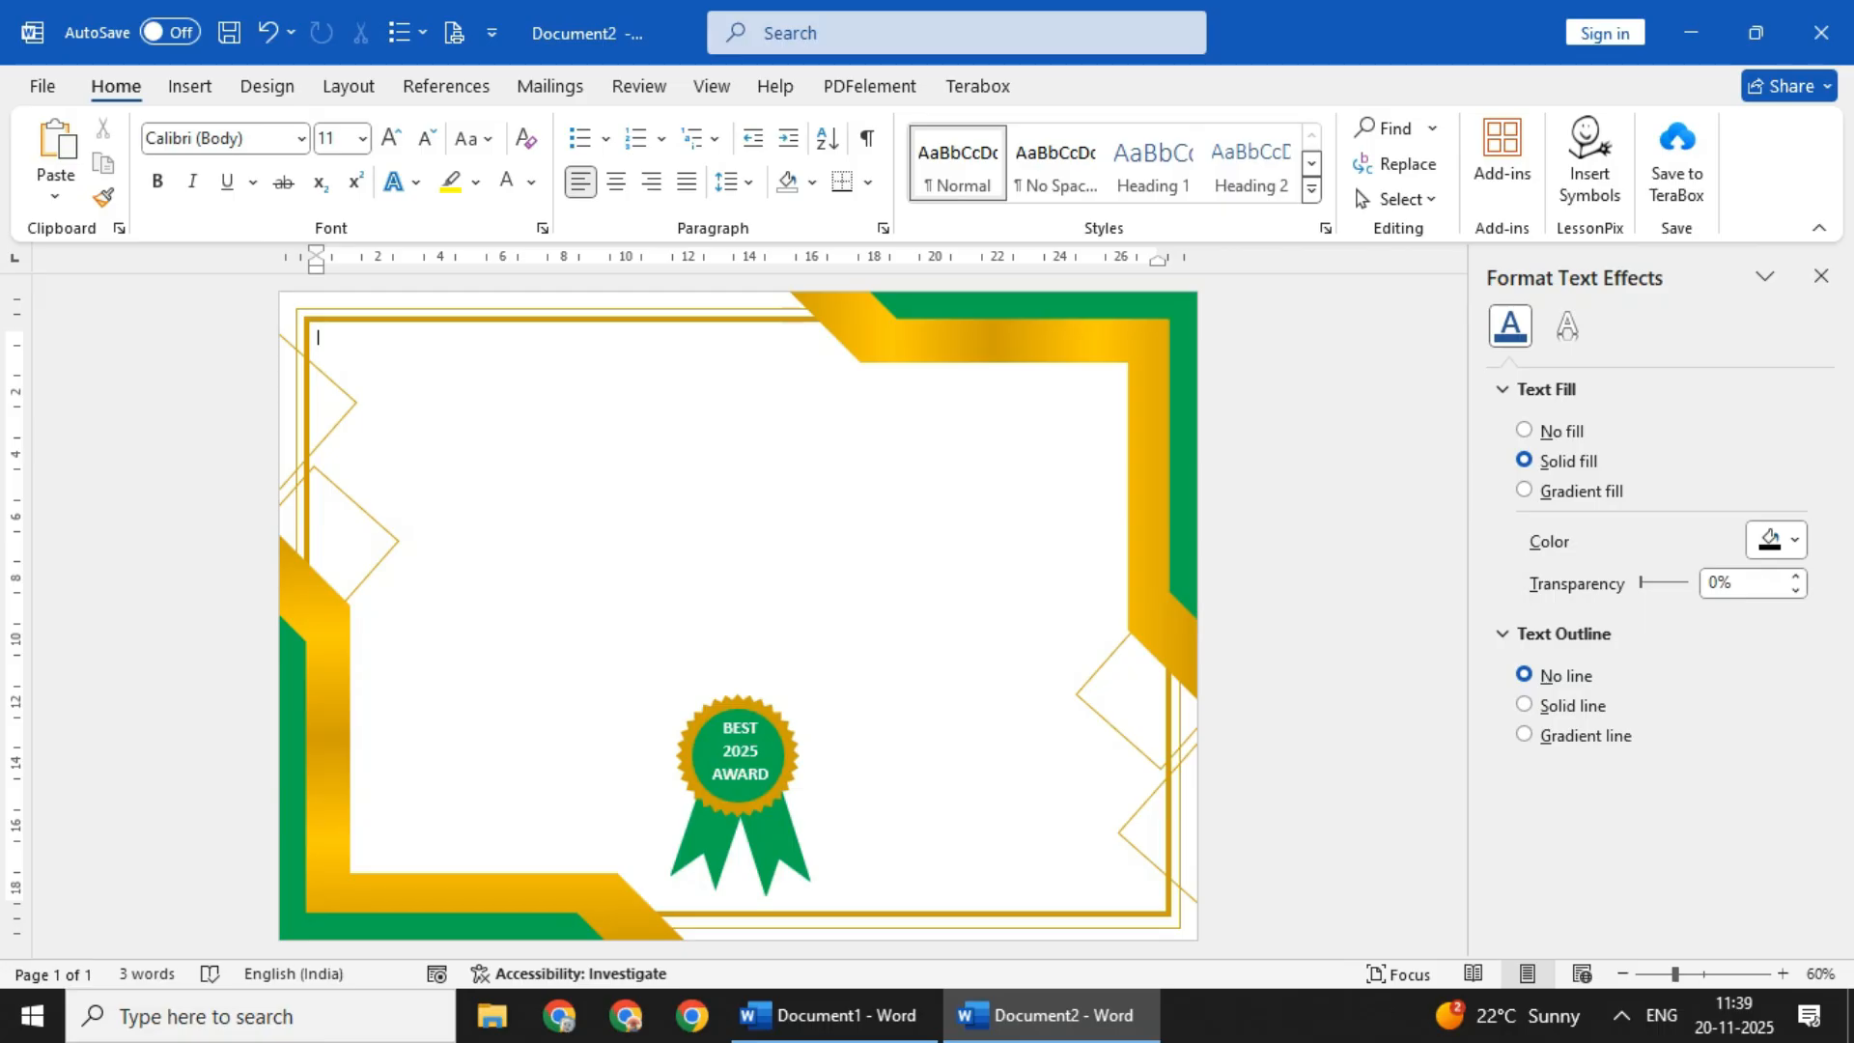
# - Draw a wide rectangle without fill or outline across the upper part of the page and enter CERTIFICATE in black text
pyautogui.click(190, 87)
pyautogui.click(388, 129)
pyautogui.click(487, 197)
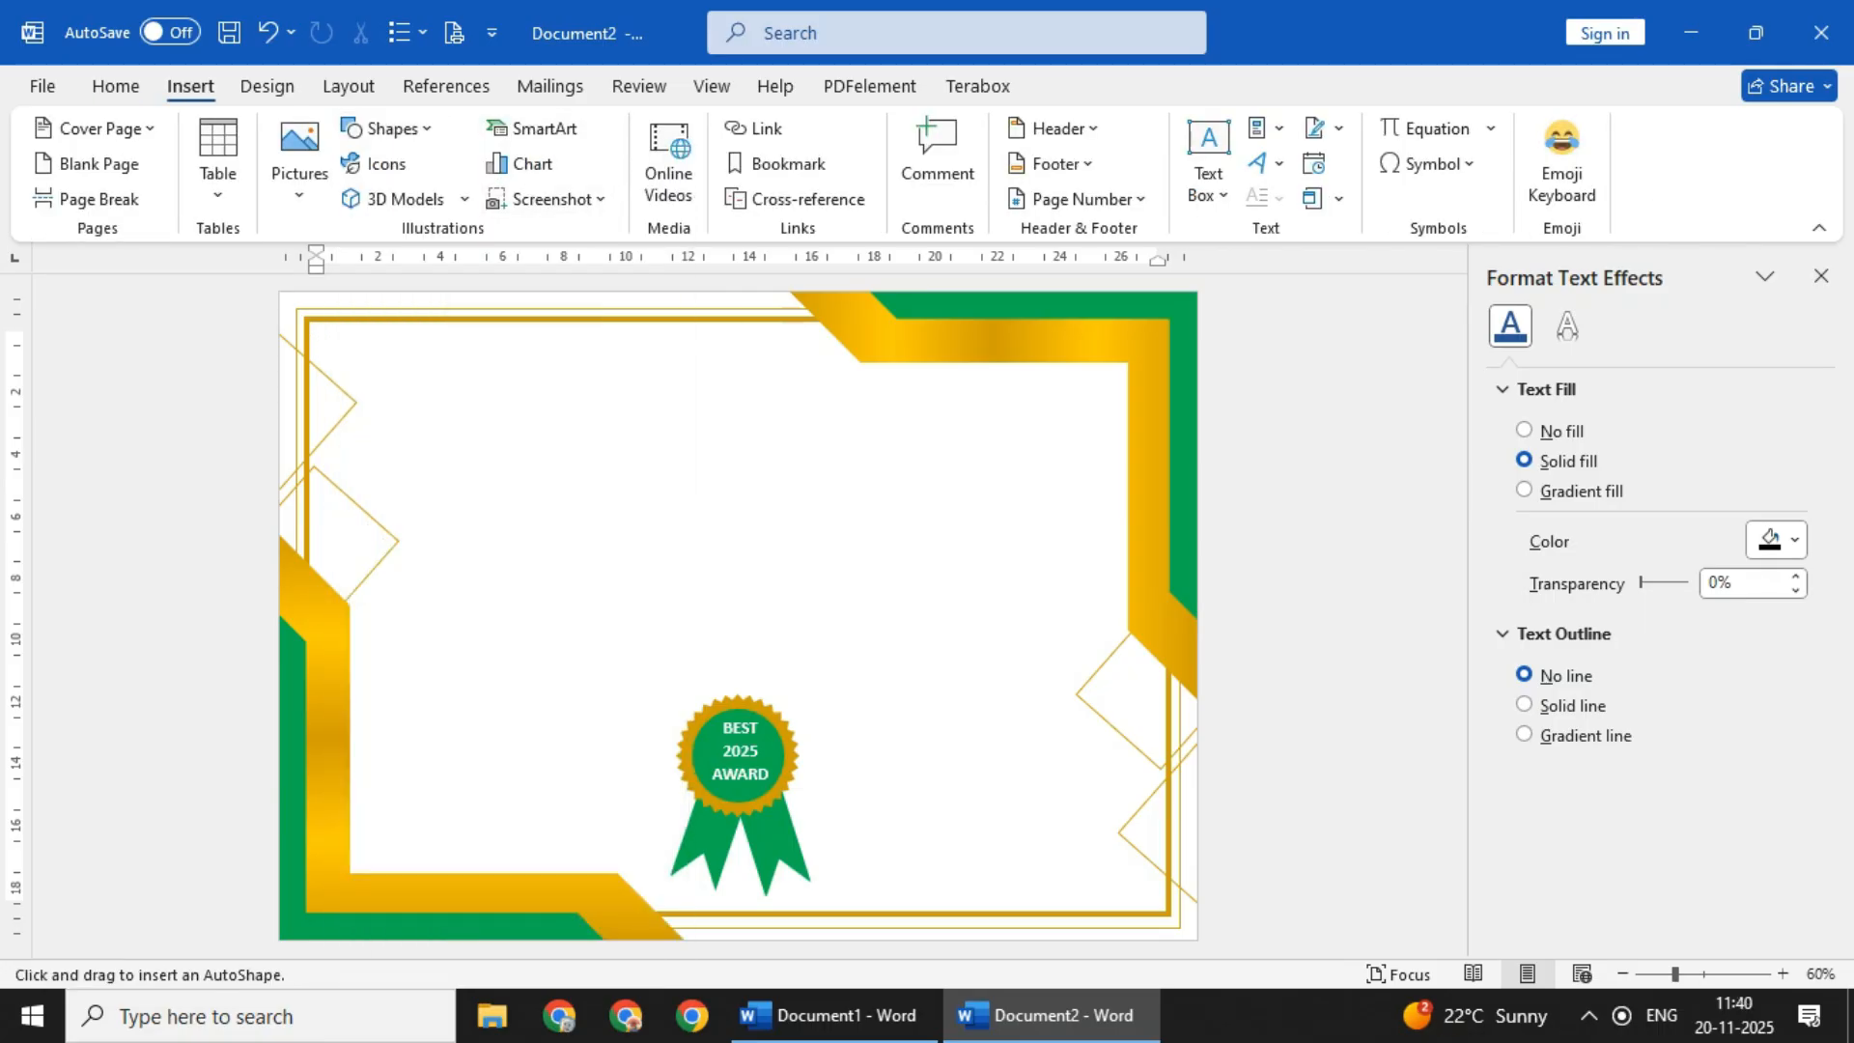
pyautogui.moveTo(414, 360); pyautogui.dragTo(1043, 477)
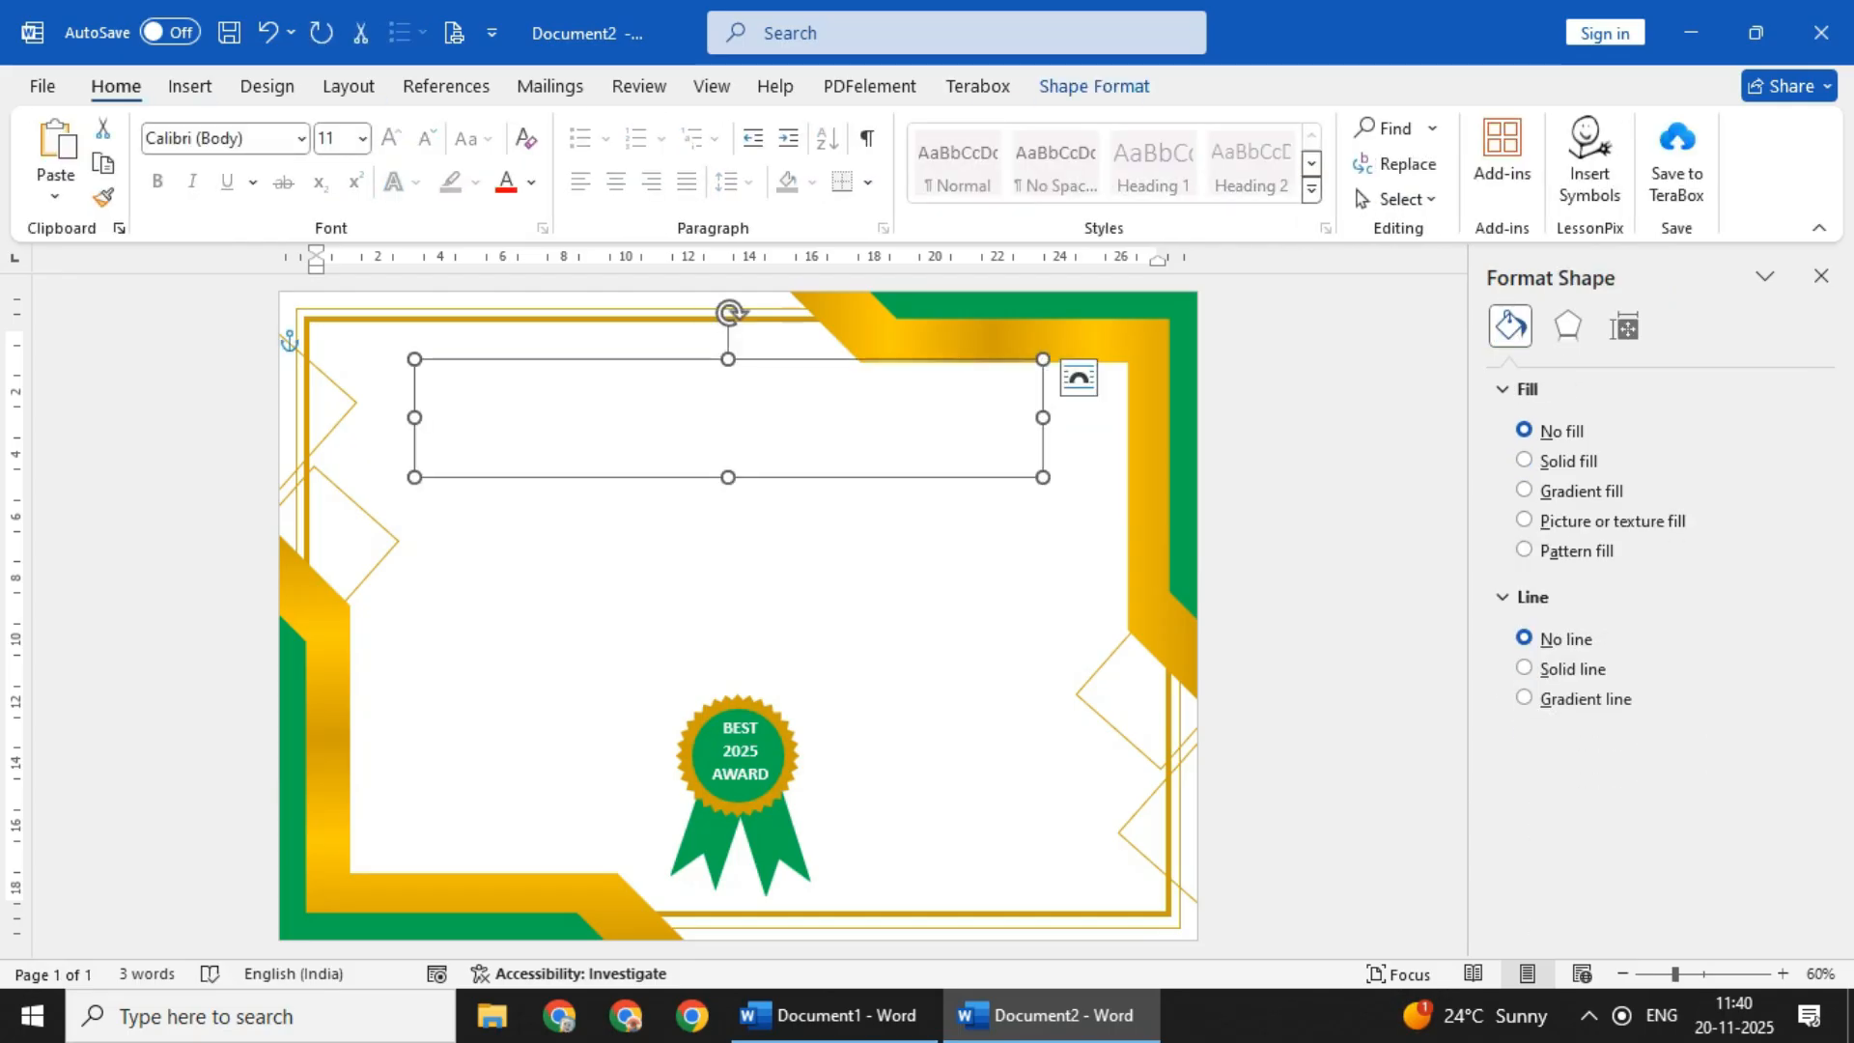
pyautogui.click(532, 182)
pyautogui.click(526, 353)
pyautogui.write('CERTIFICATE')
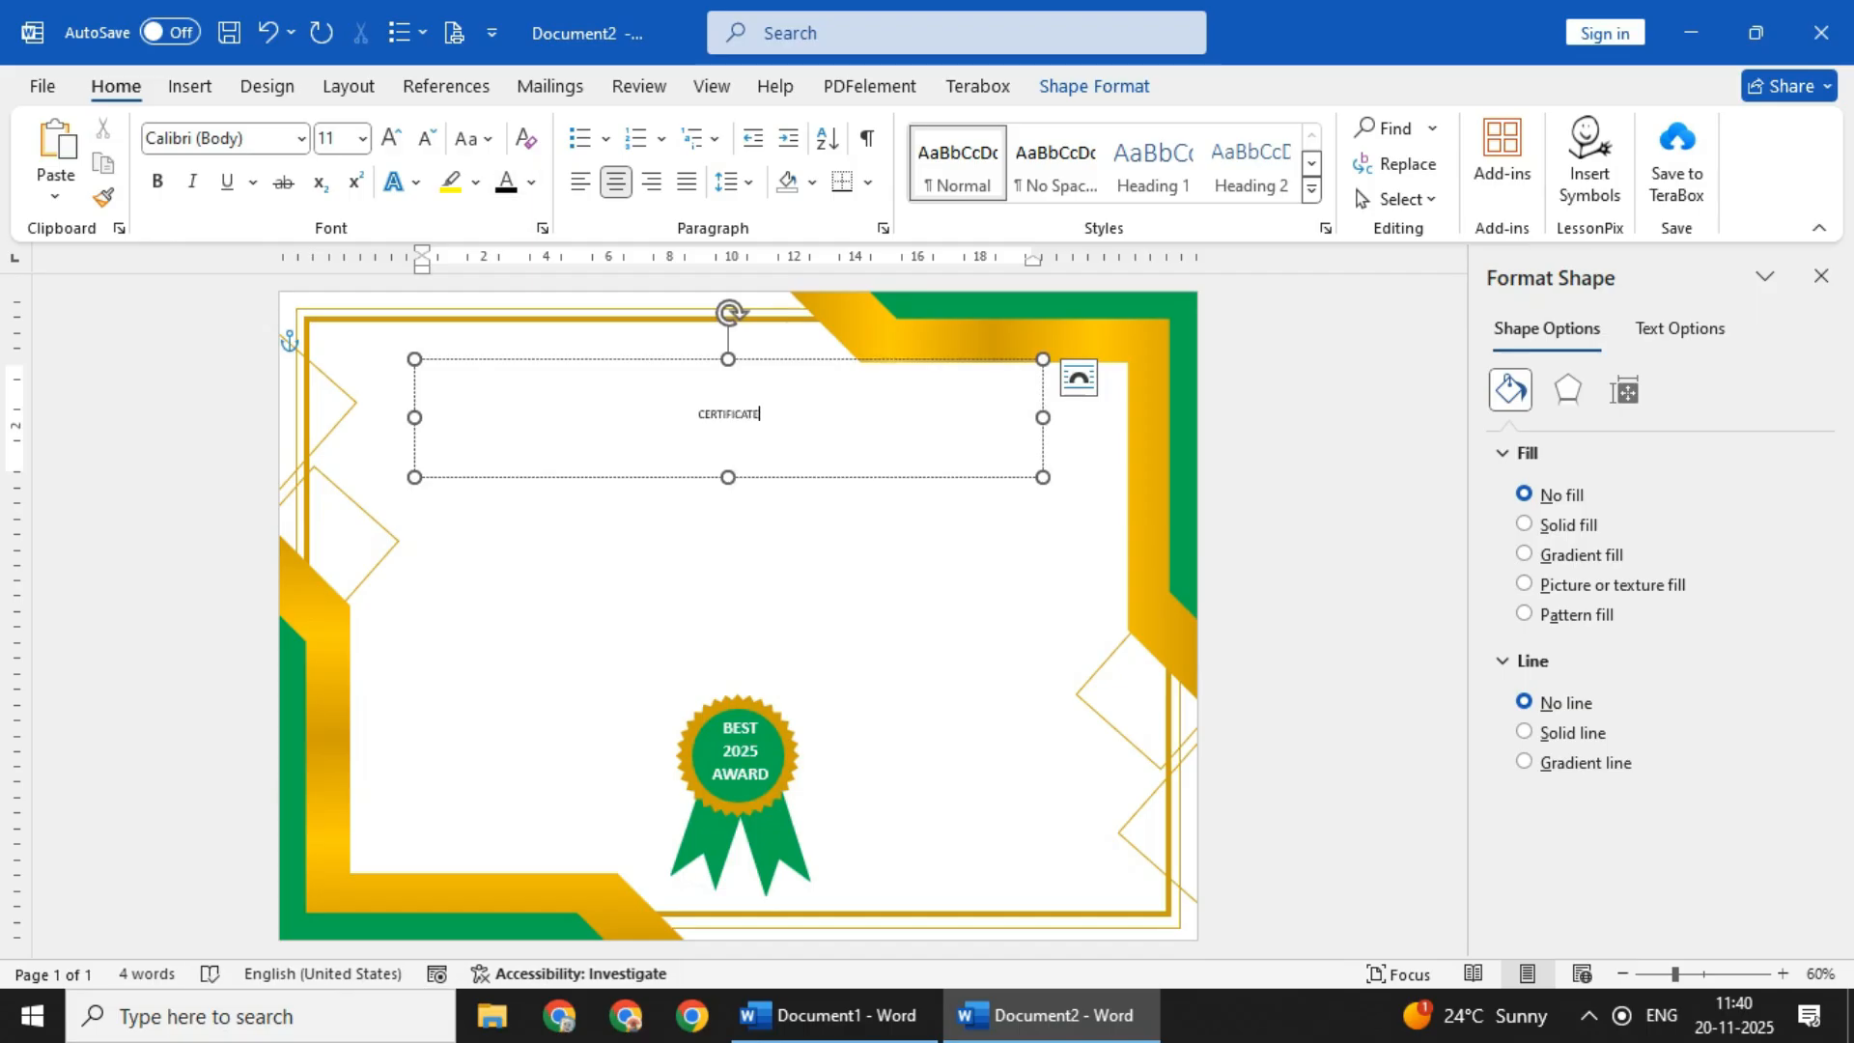
# - Enlarge the CERTIFICATE title to 90 pt and set its font to Aparajita
pyautogui.click(528, 359)
pyautogui.click(390, 138)
pyautogui.click(390, 138)
pyautogui.click(391, 138)
pyautogui.click(390, 138)
pyautogui.click(391, 138)
pyautogui.click(390, 138)
pyautogui.click(390, 138)
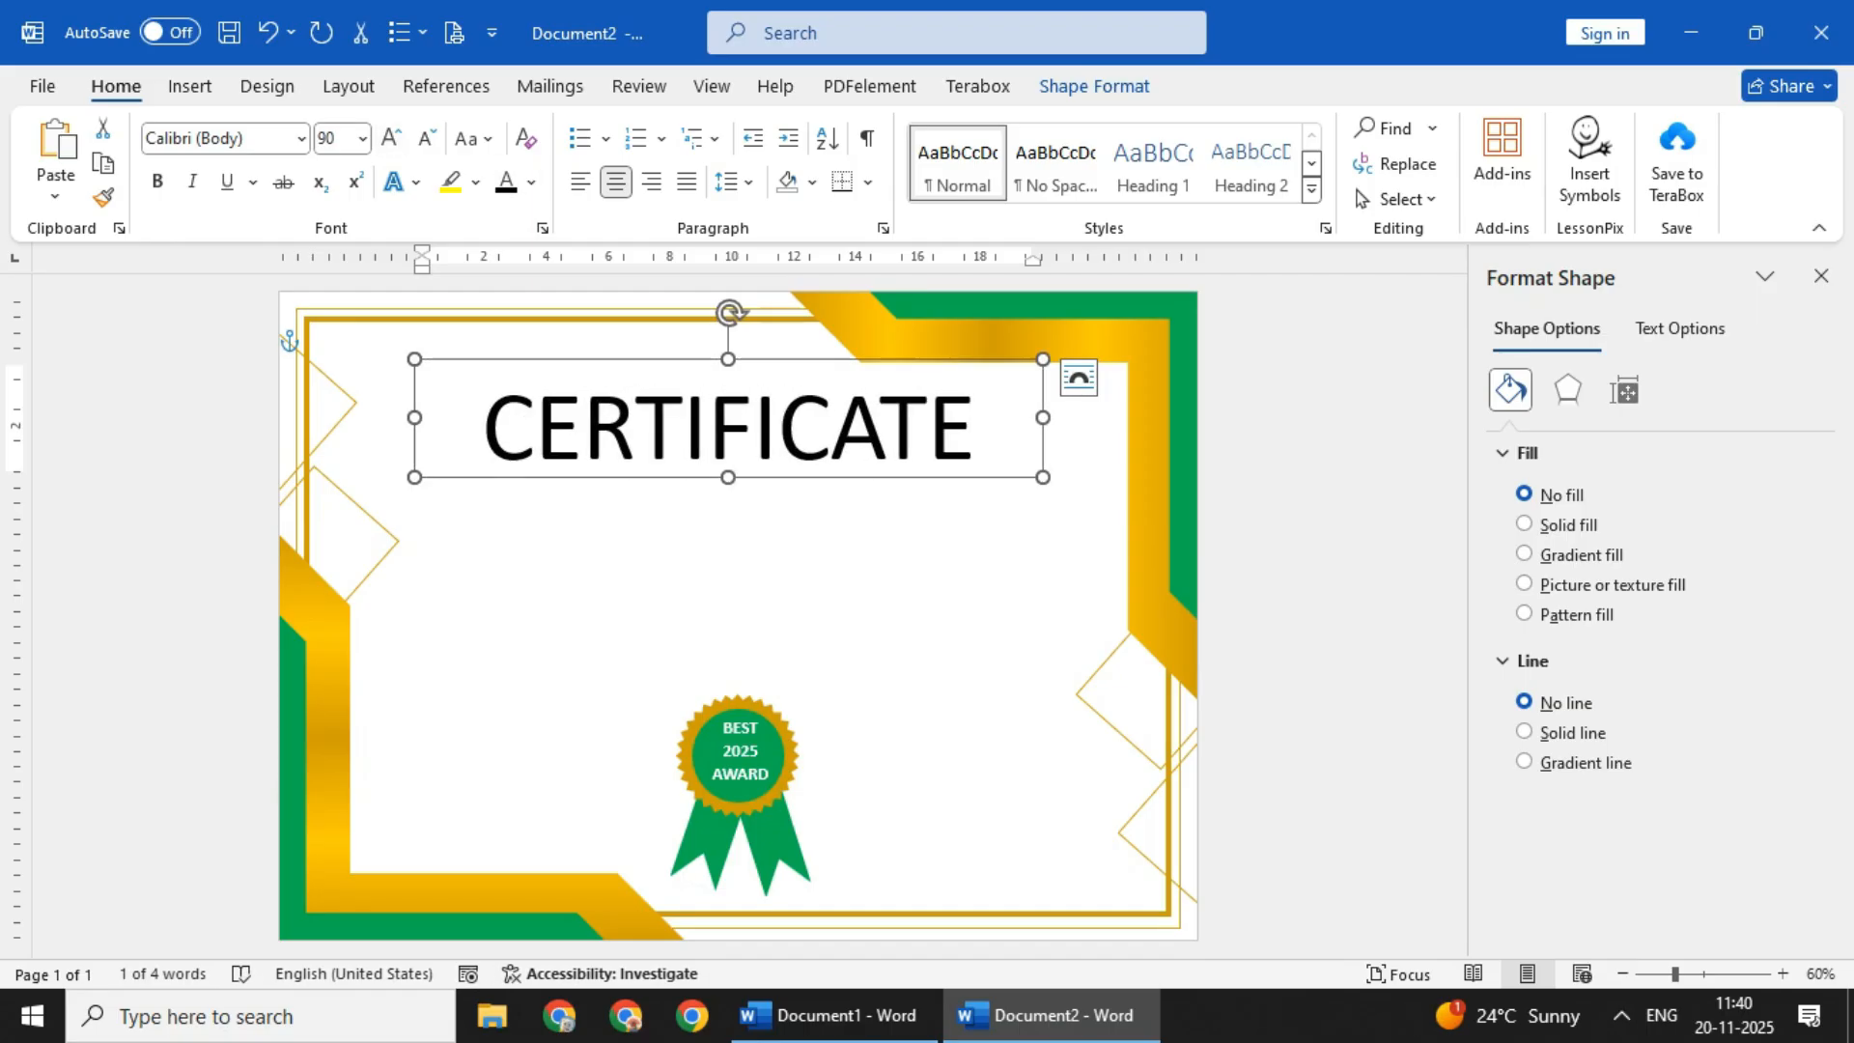
pyautogui.click(301, 138)
pyautogui.click(198, 411)
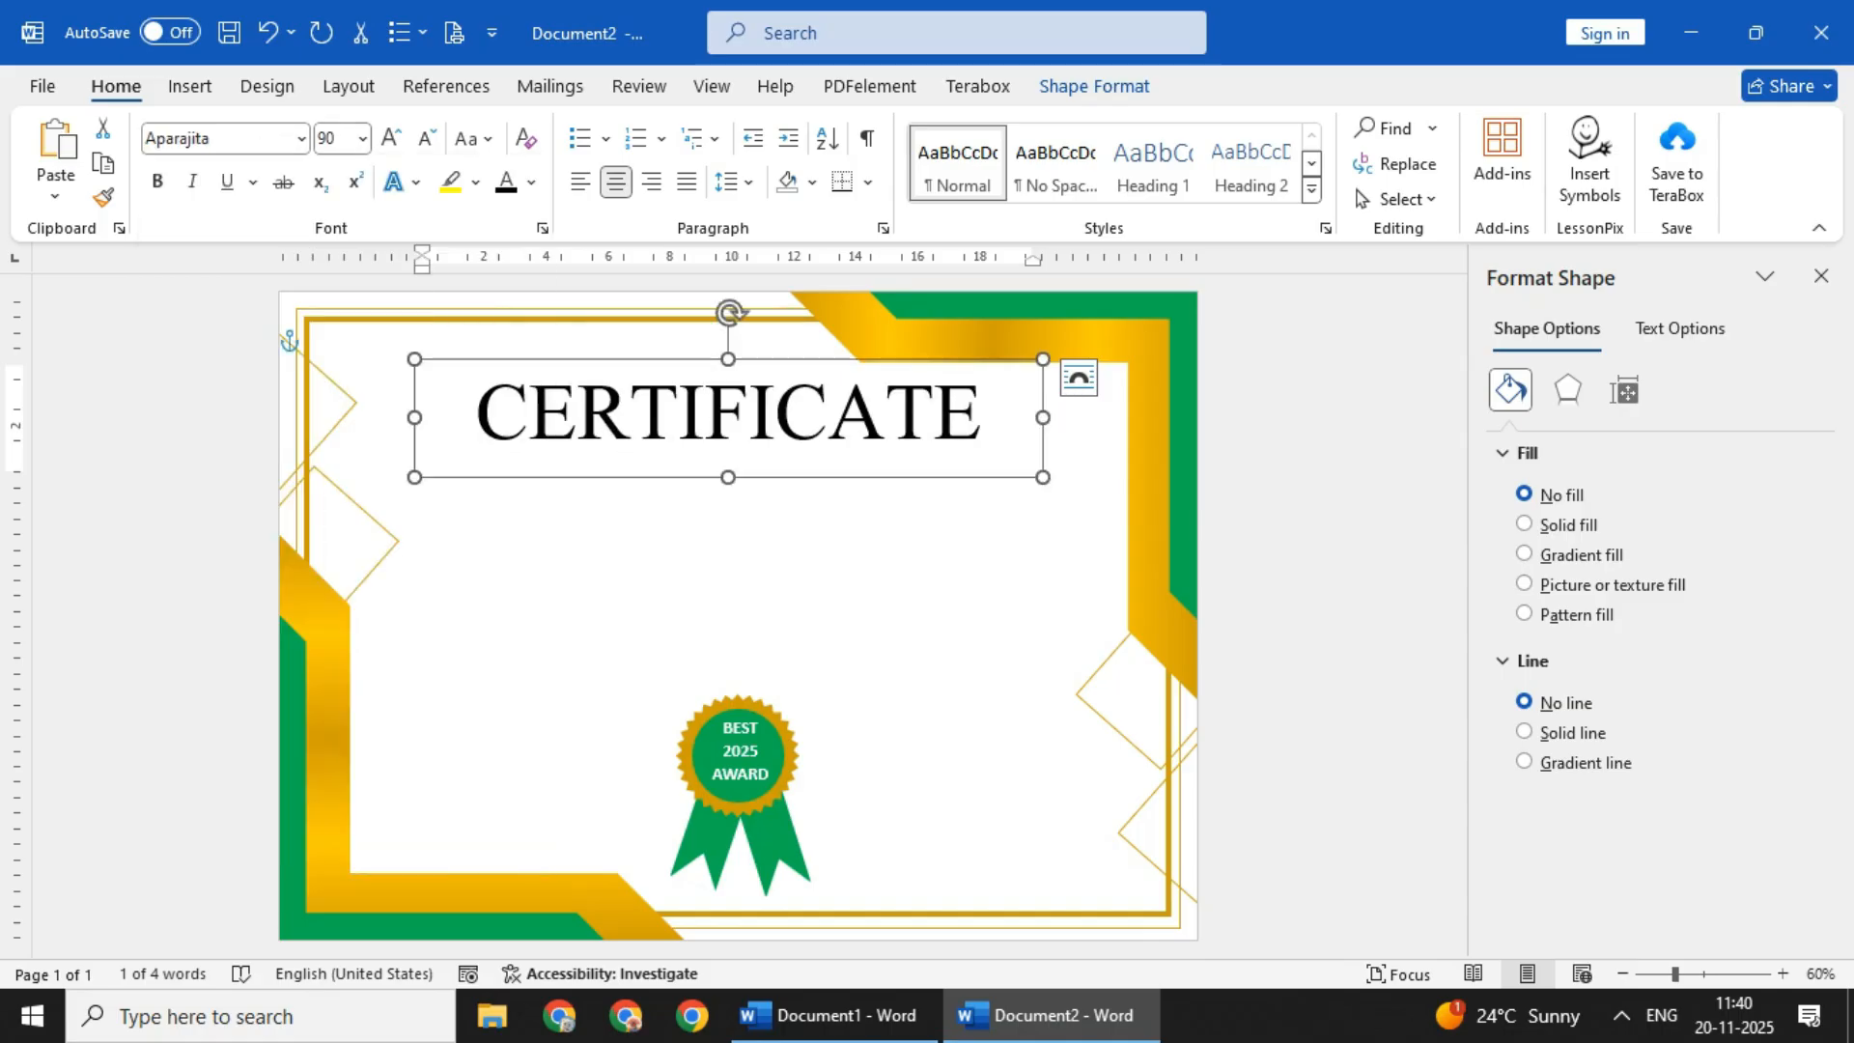
# - Move the CERTIFICATE title slightly upward and adjust its horizontal position within the gold frame
pyautogui.moveTo(528, 359)
pyautogui.mouseDown()
pyautogui.moveTo(534, 345)
pyautogui.moveTo(511, 350)
pyautogui.mouseUp()
pyautogui.hotkey('ctrl', 'z')
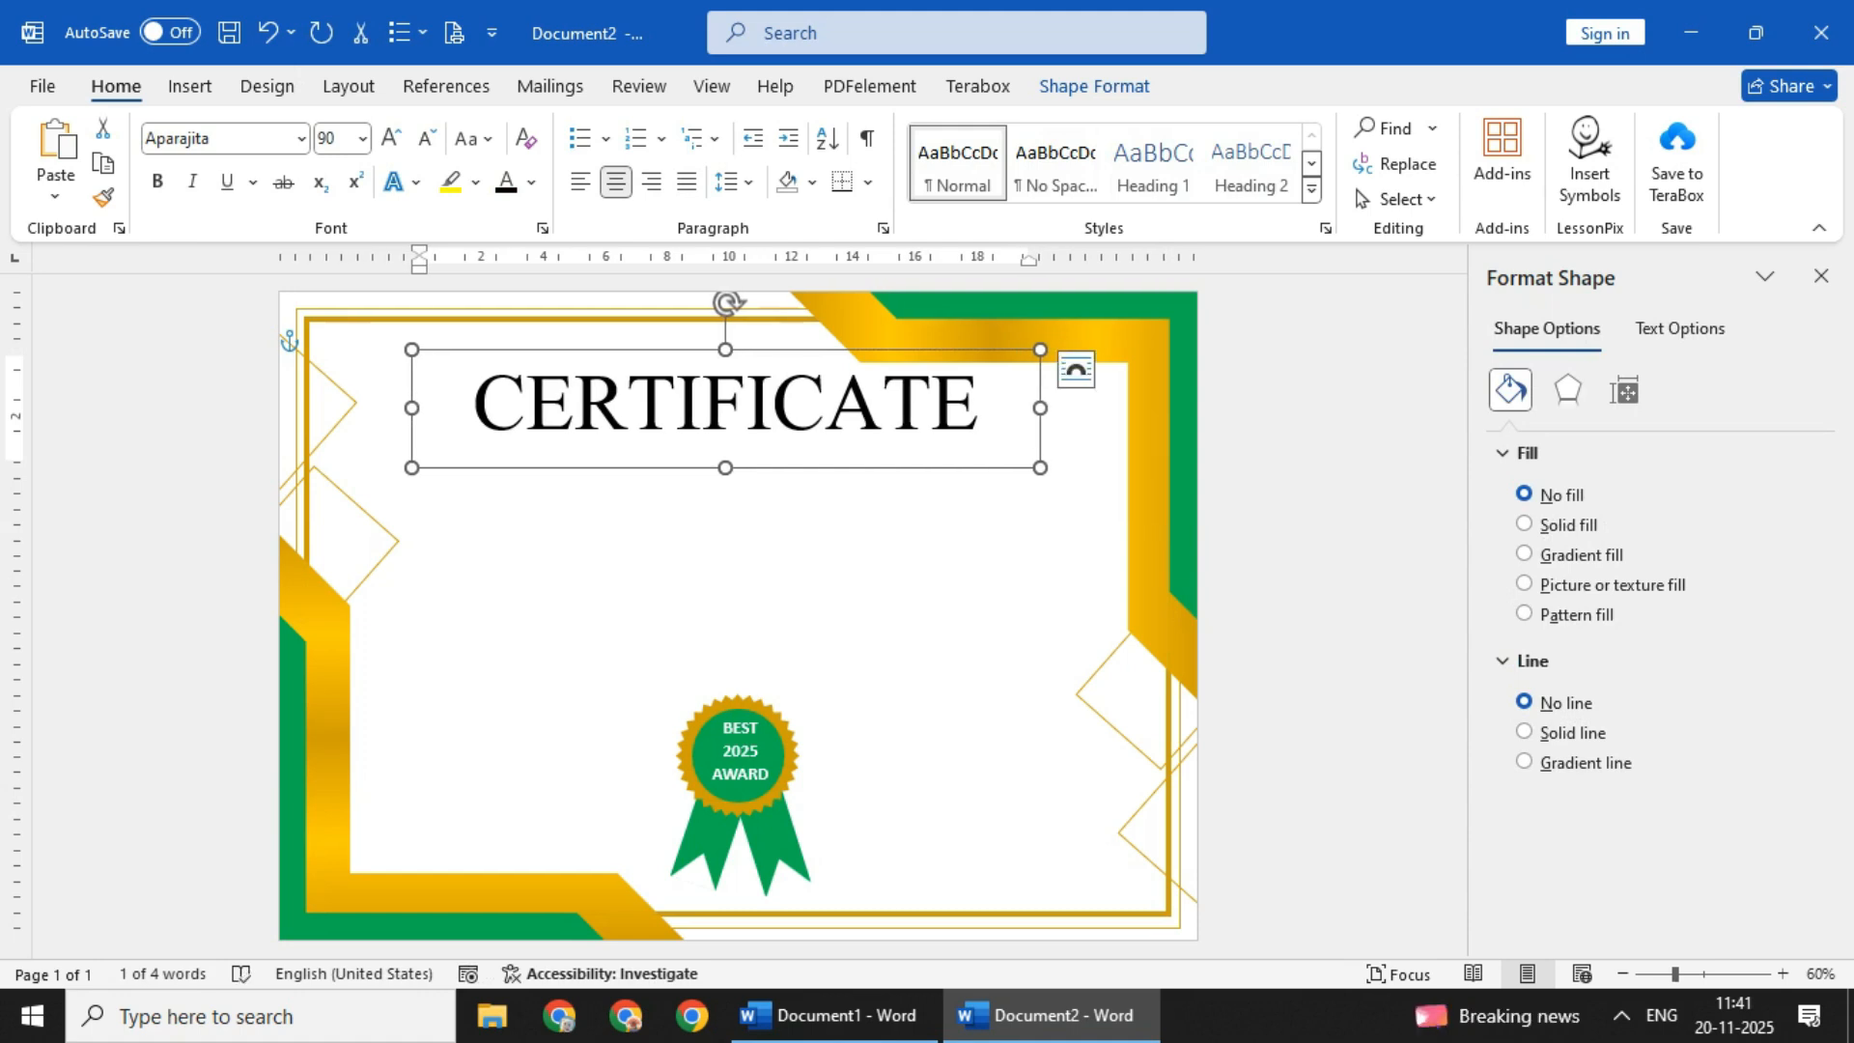
pyautogui.click(772, 618)
pyautogui.click(774, 411)
pyautogui.moveTo(657, 349); pyautogui.dragTo(661, 350)
pyautogui.click(695, 319)
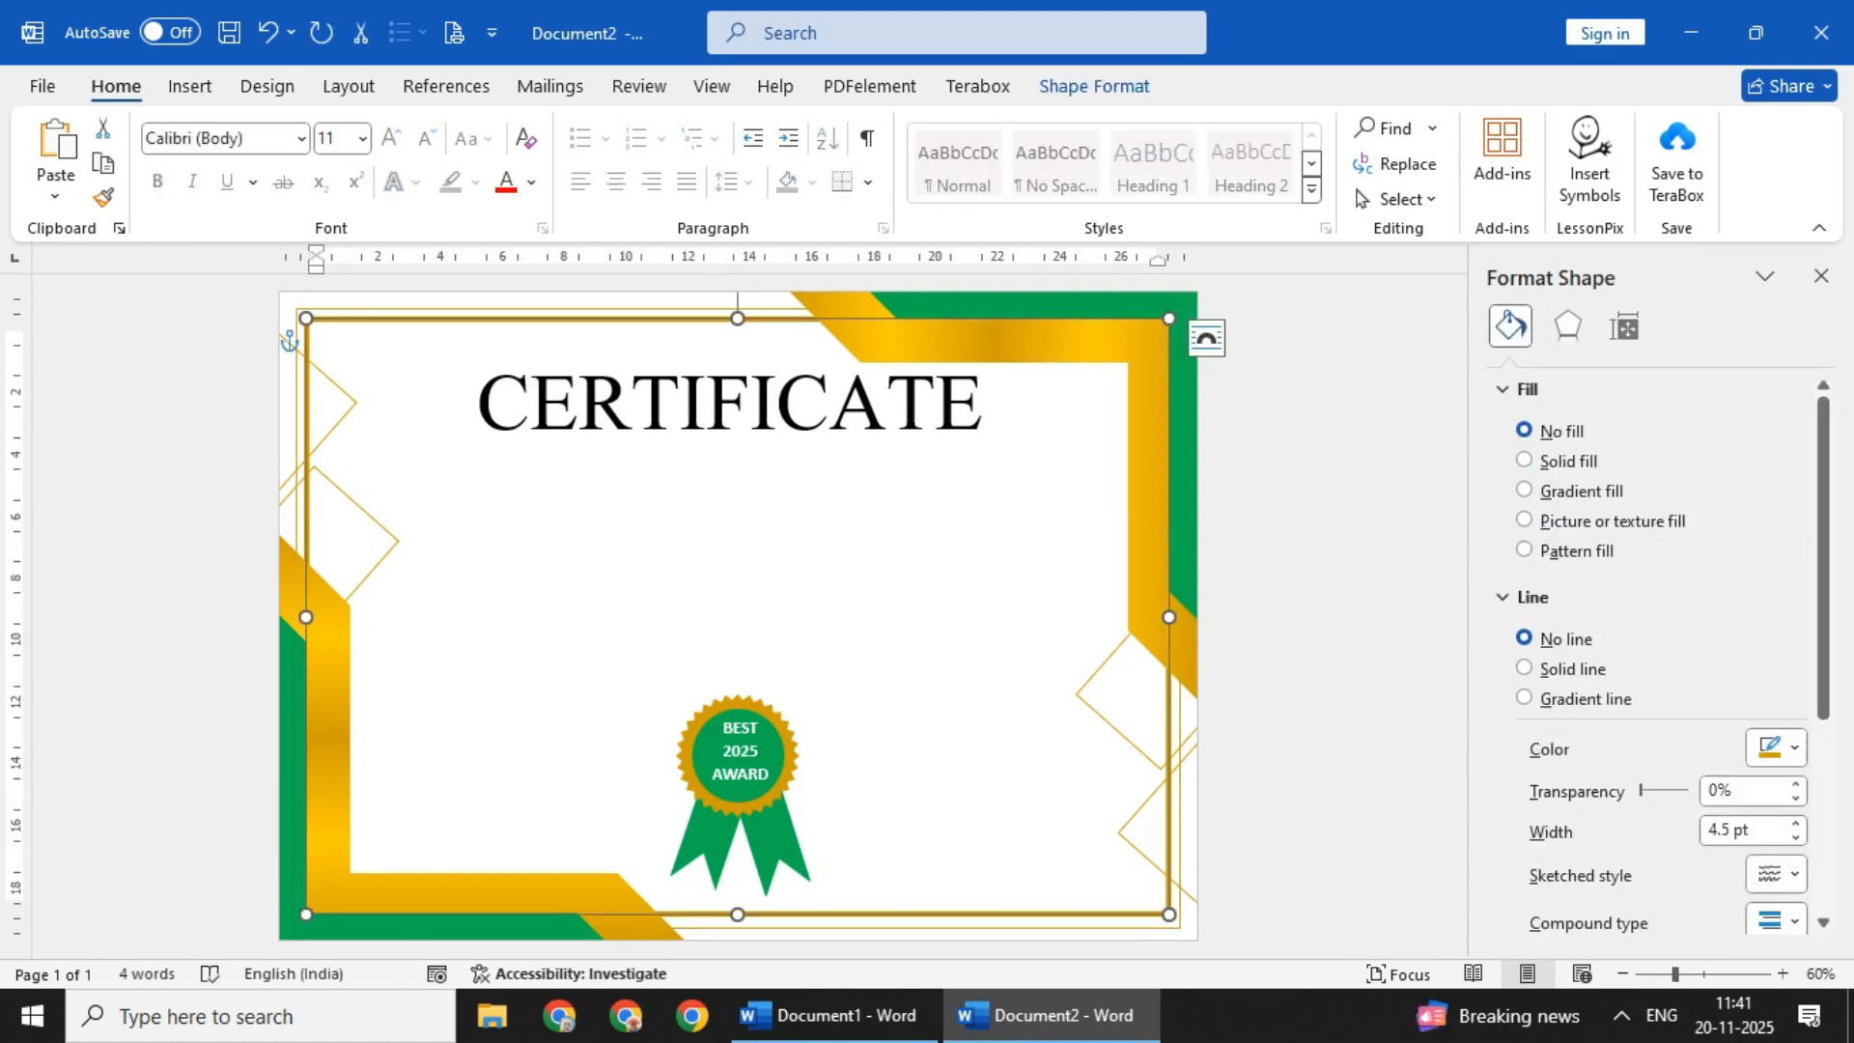
pyautogui.click(797, 410)
pyautogui.click(869, 551)
pyautogui.click(886, 406)
pyautogui.click(870, 550)
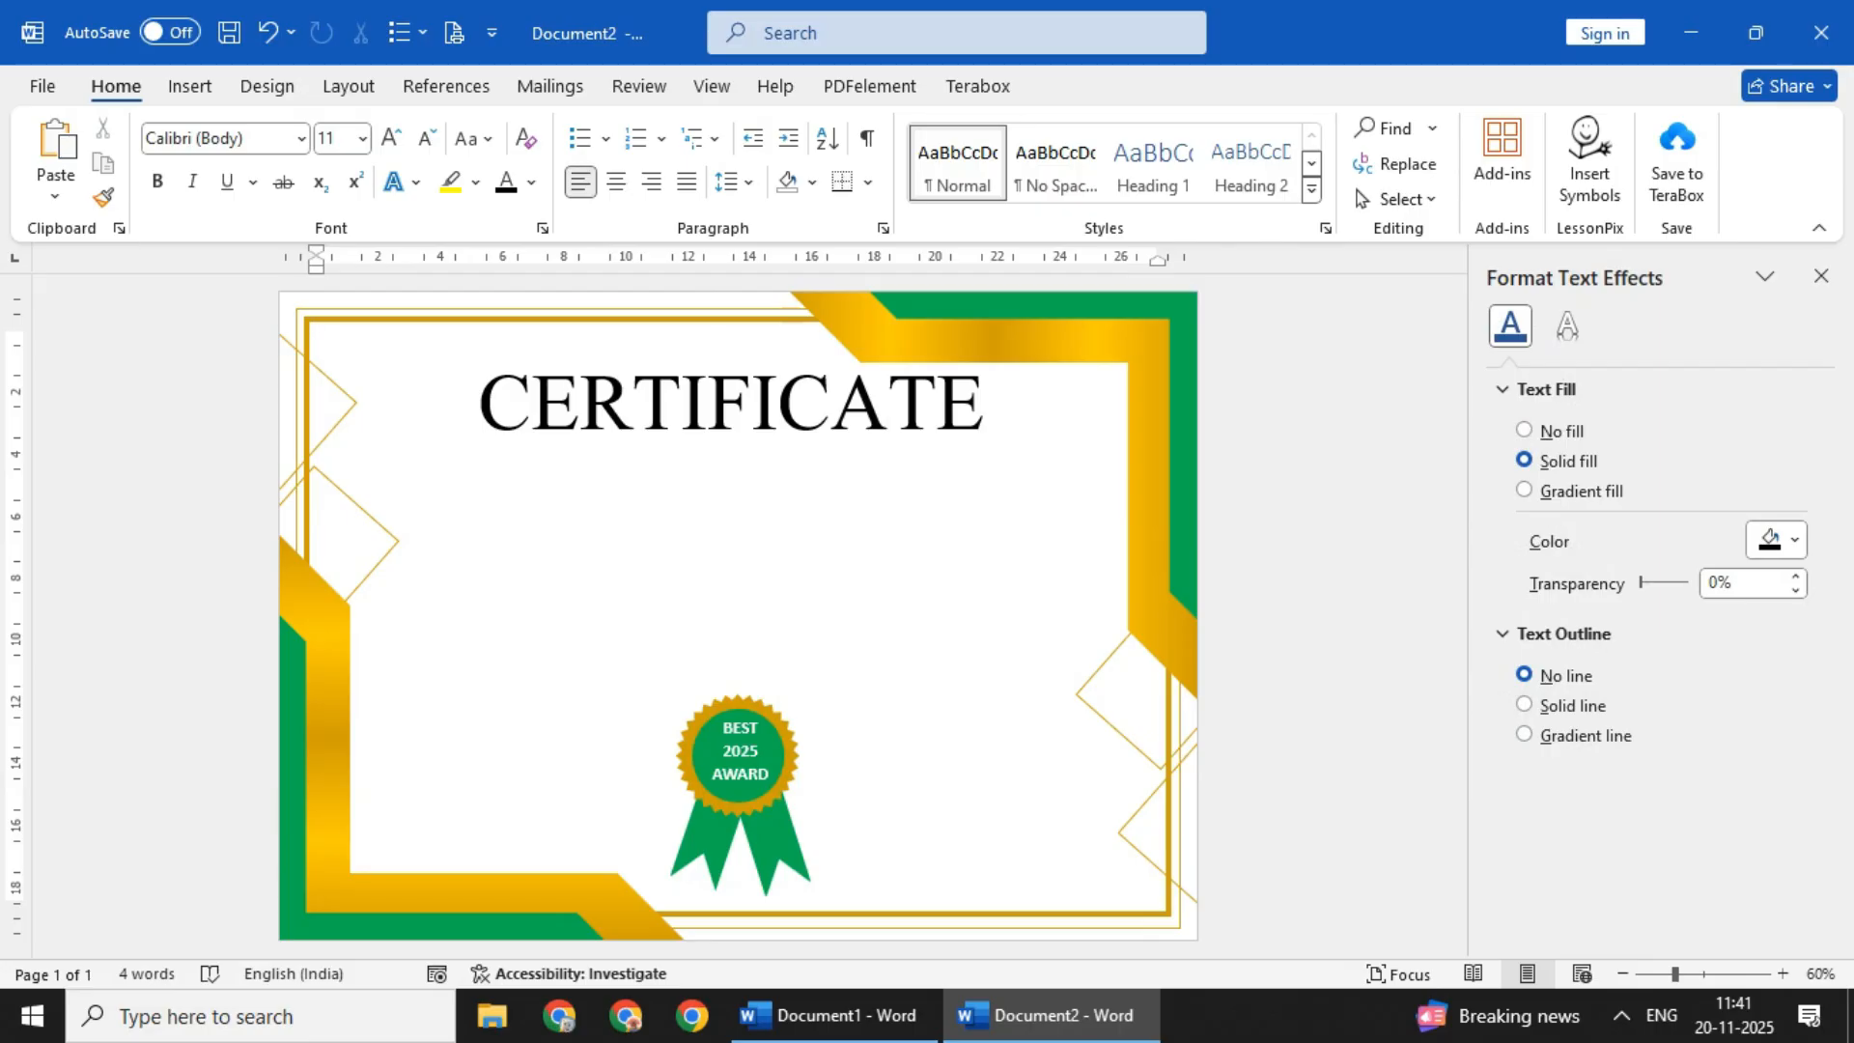
# - Draw a text box about 1.6 cm high and 19 cm wide beneath the title and enter "This certificate Presented To"
pyautogui.click(190, 86)
pyautogui.click(384, 128)
pyautogui.click(359, 377)
pyautogui.moveTo(436, 441); pyautogui.dragTo(1024, 484)
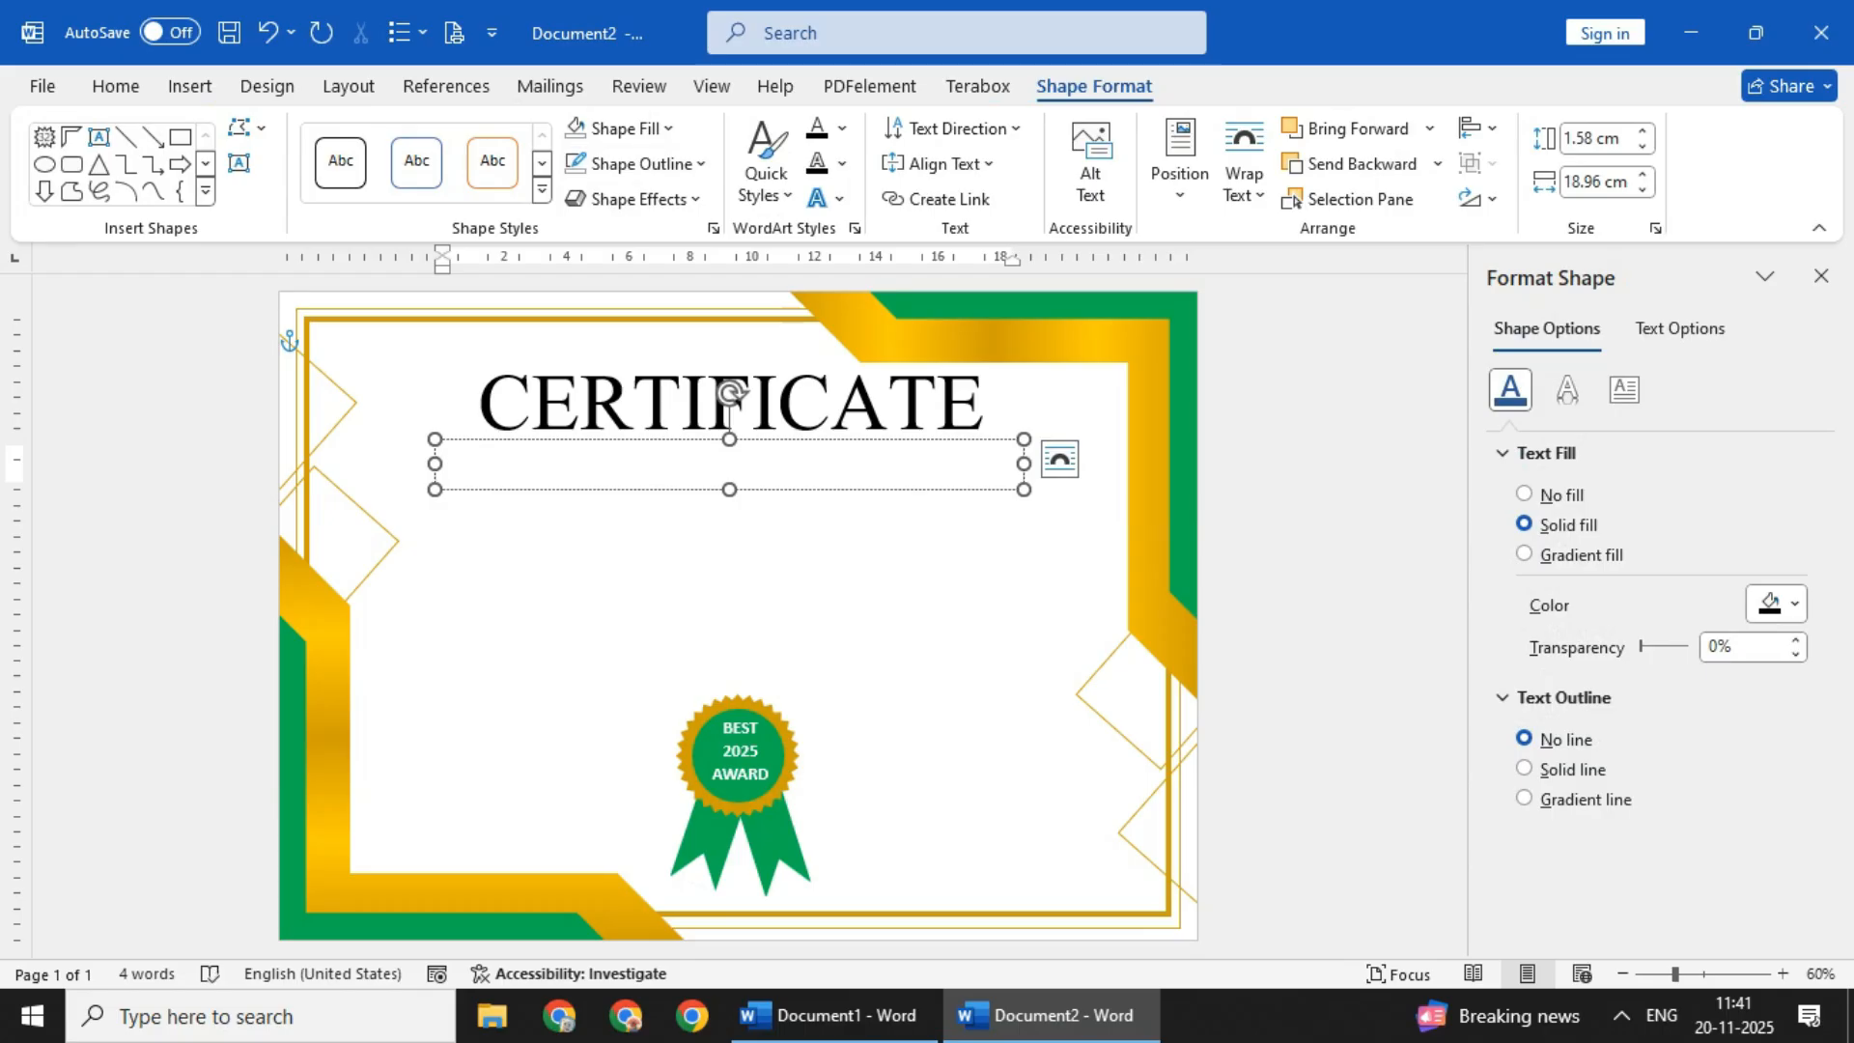
pyautogui.write('This certificate Presented To')
pyautogui.press('Escape')
# - Centre the line beneath the title, set it to 36 pt and change its font to Aparajita
pyautogui.click(116, 85)
pyautogui.tripleClick(391, 138)
pyautogui.tripleClick(391, 138)
pyautogui.tripleClick(391, 138)
pyautogui.click(616, 182)
pyautogui.click(391, 138)
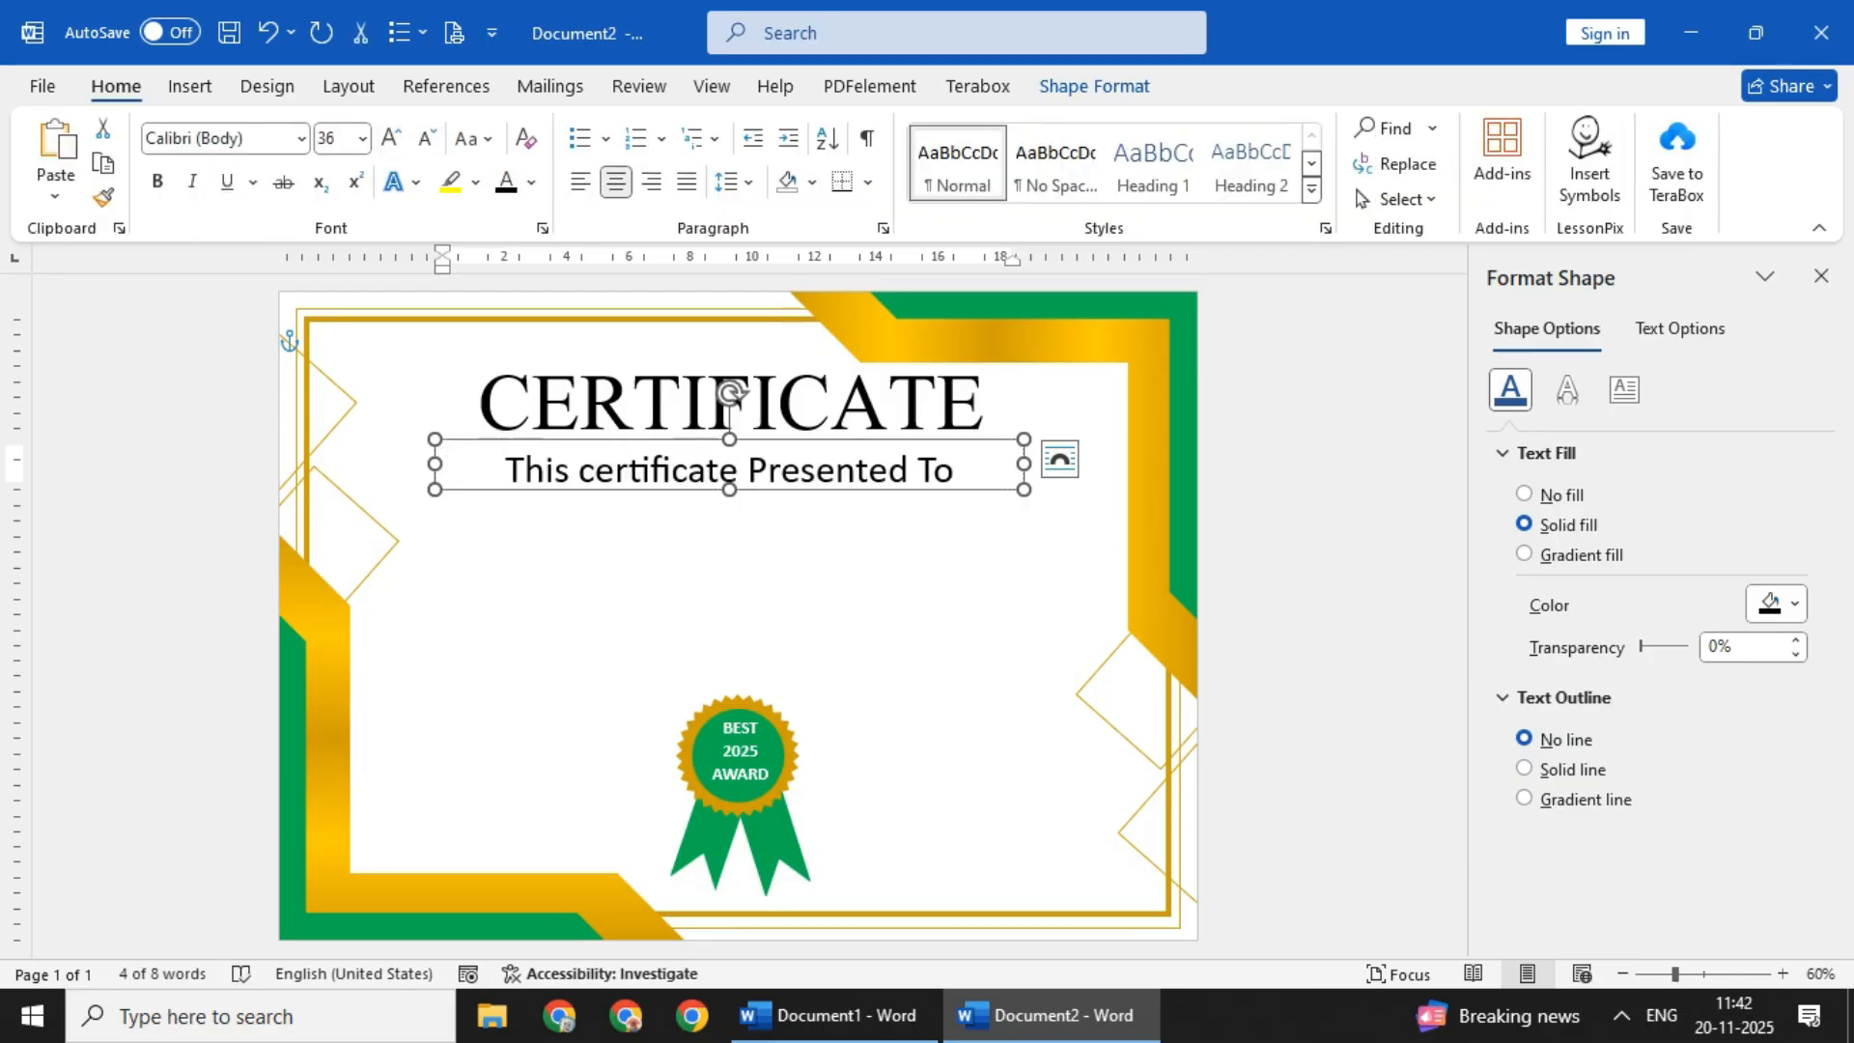
pyautogui.click(301, 138)
pyautogui.click(232, 410)
pyautogui.press('Escape')
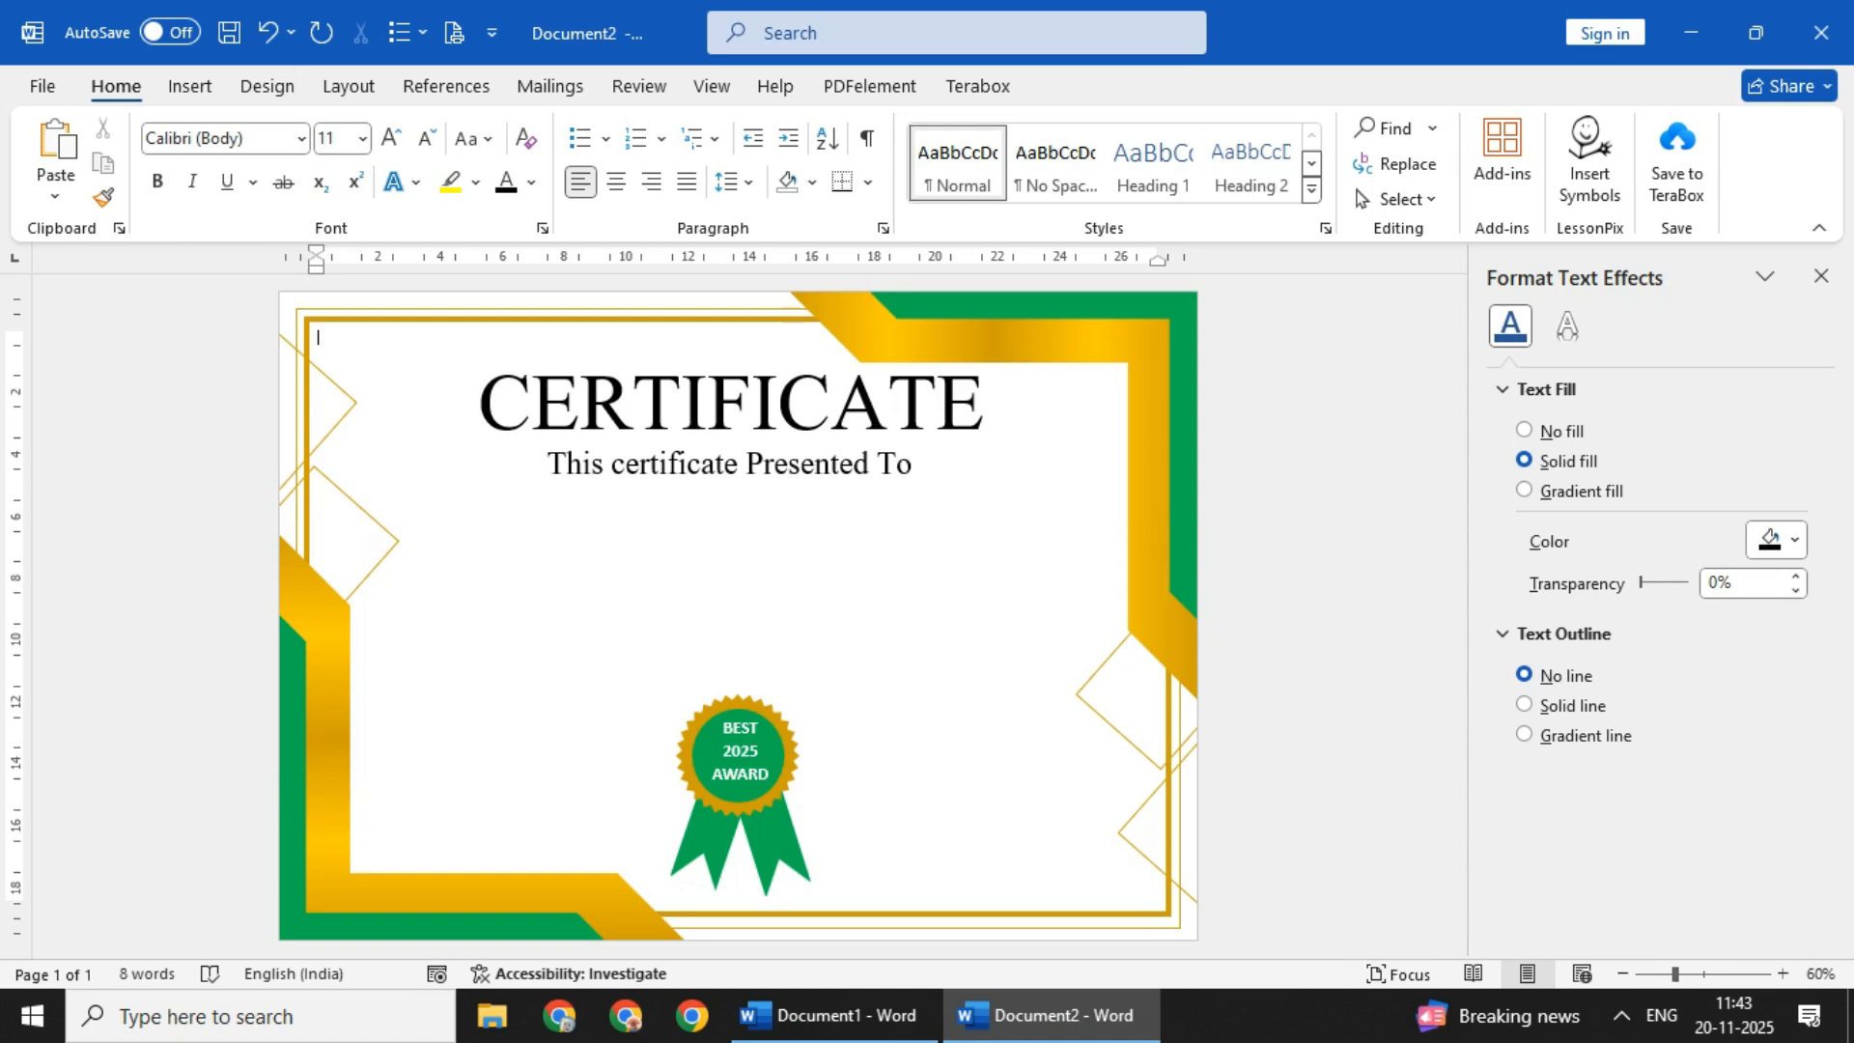
# - Draw a text box about 2.7 cm high and 18 cm wide below the "This certificate Presented To" line
pyautogui.click(189, 86)
pyautogui.click(387, 129)
pyautogui.click(351, 466)
pyautogui.moveTo(464, 512)
pyautogui.mouseDown()
pyautogui.moveTo(730, 579)
pyautogui.moveTo(1026, 600)
pyautogui.mouseUp()
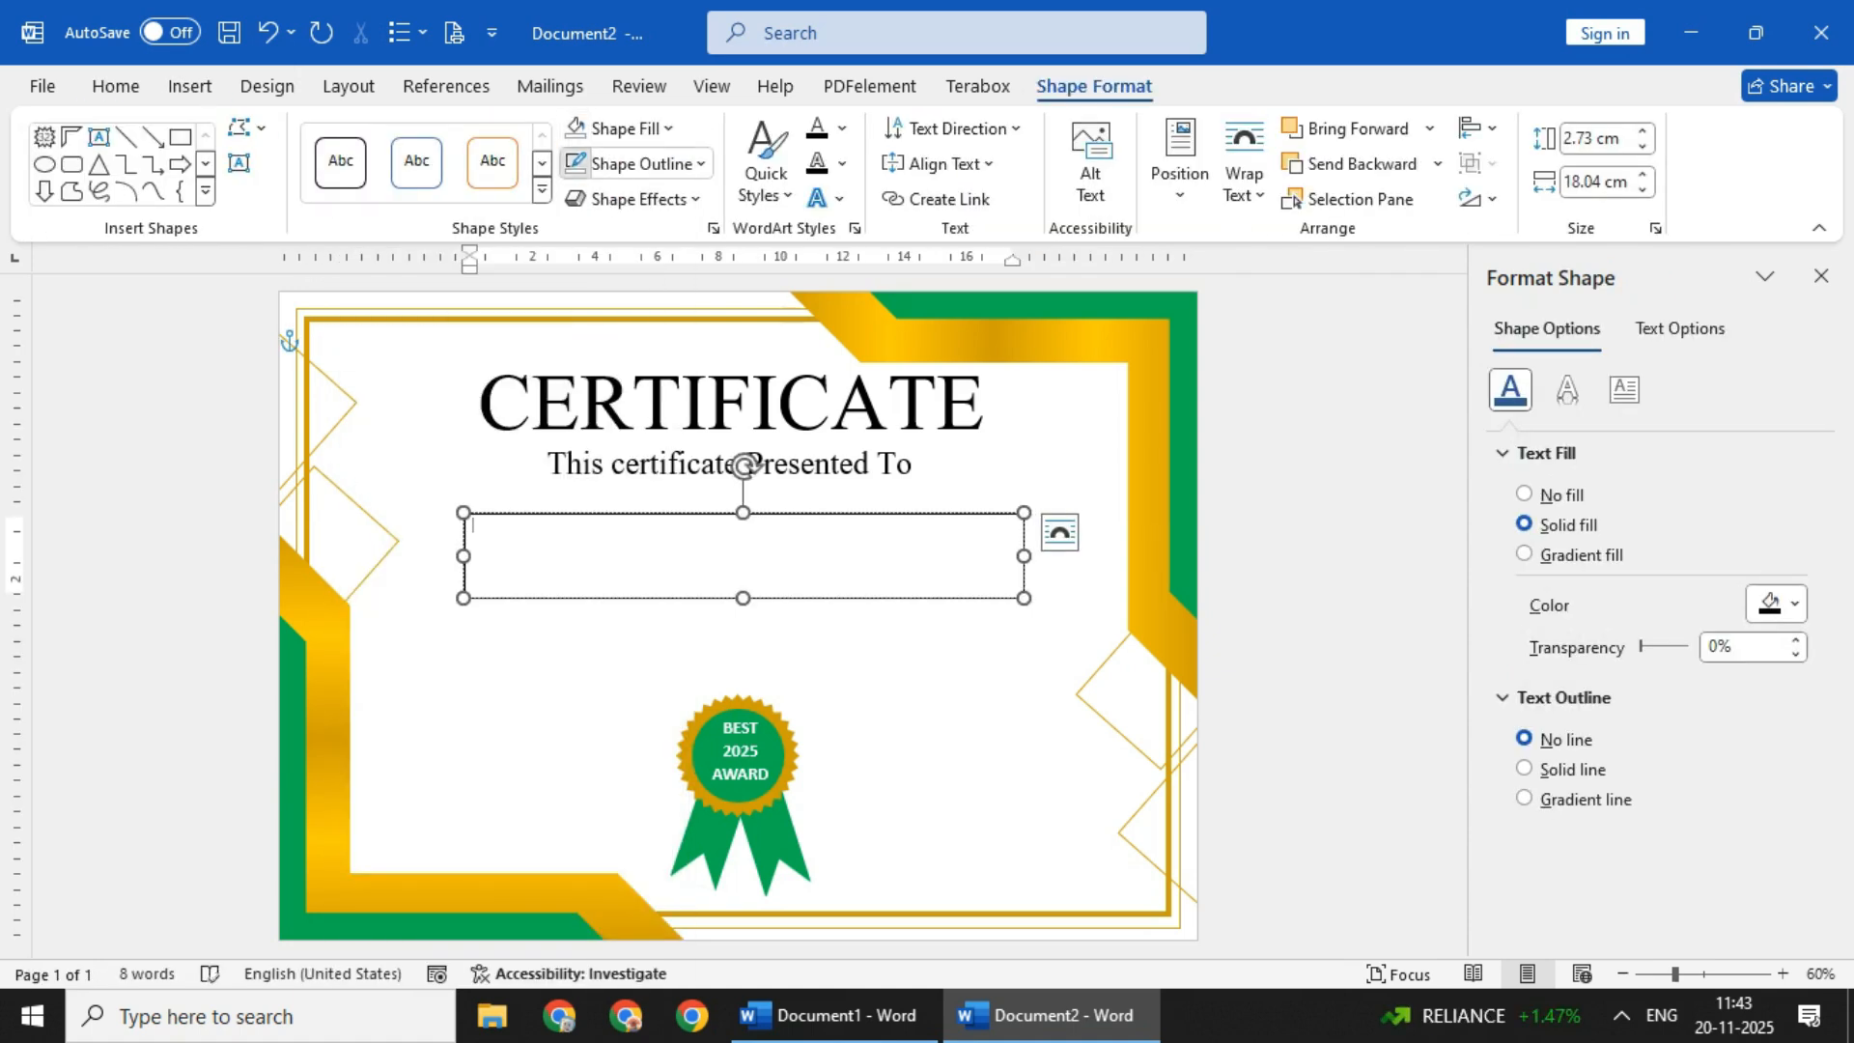
# - Enter the recipient's full name in the new text box at 48 pt
pyautogui.write('vika')
pyautogui.tripleClick(391, 138)
pyautogui.tripleClick(391, 138)
pyautogui.tripleClick(391, 138)
pyautogui.tripleClick(391, 138)
pyautogui.click(427, 138)
pyautogui.click(570, 554)
pyautogui.press('BackSpace')
pyautogui.write('ram')
pyautogui.press('BackSpace')
pyautogui.press('BackSpace')
pyautogui.press('BackSpace')
pyautogui.press('BackSpace')
pyautogui.press('BackSpace')
pyautogui.press('BackSpace')
pyautogui.press('BackSpace')
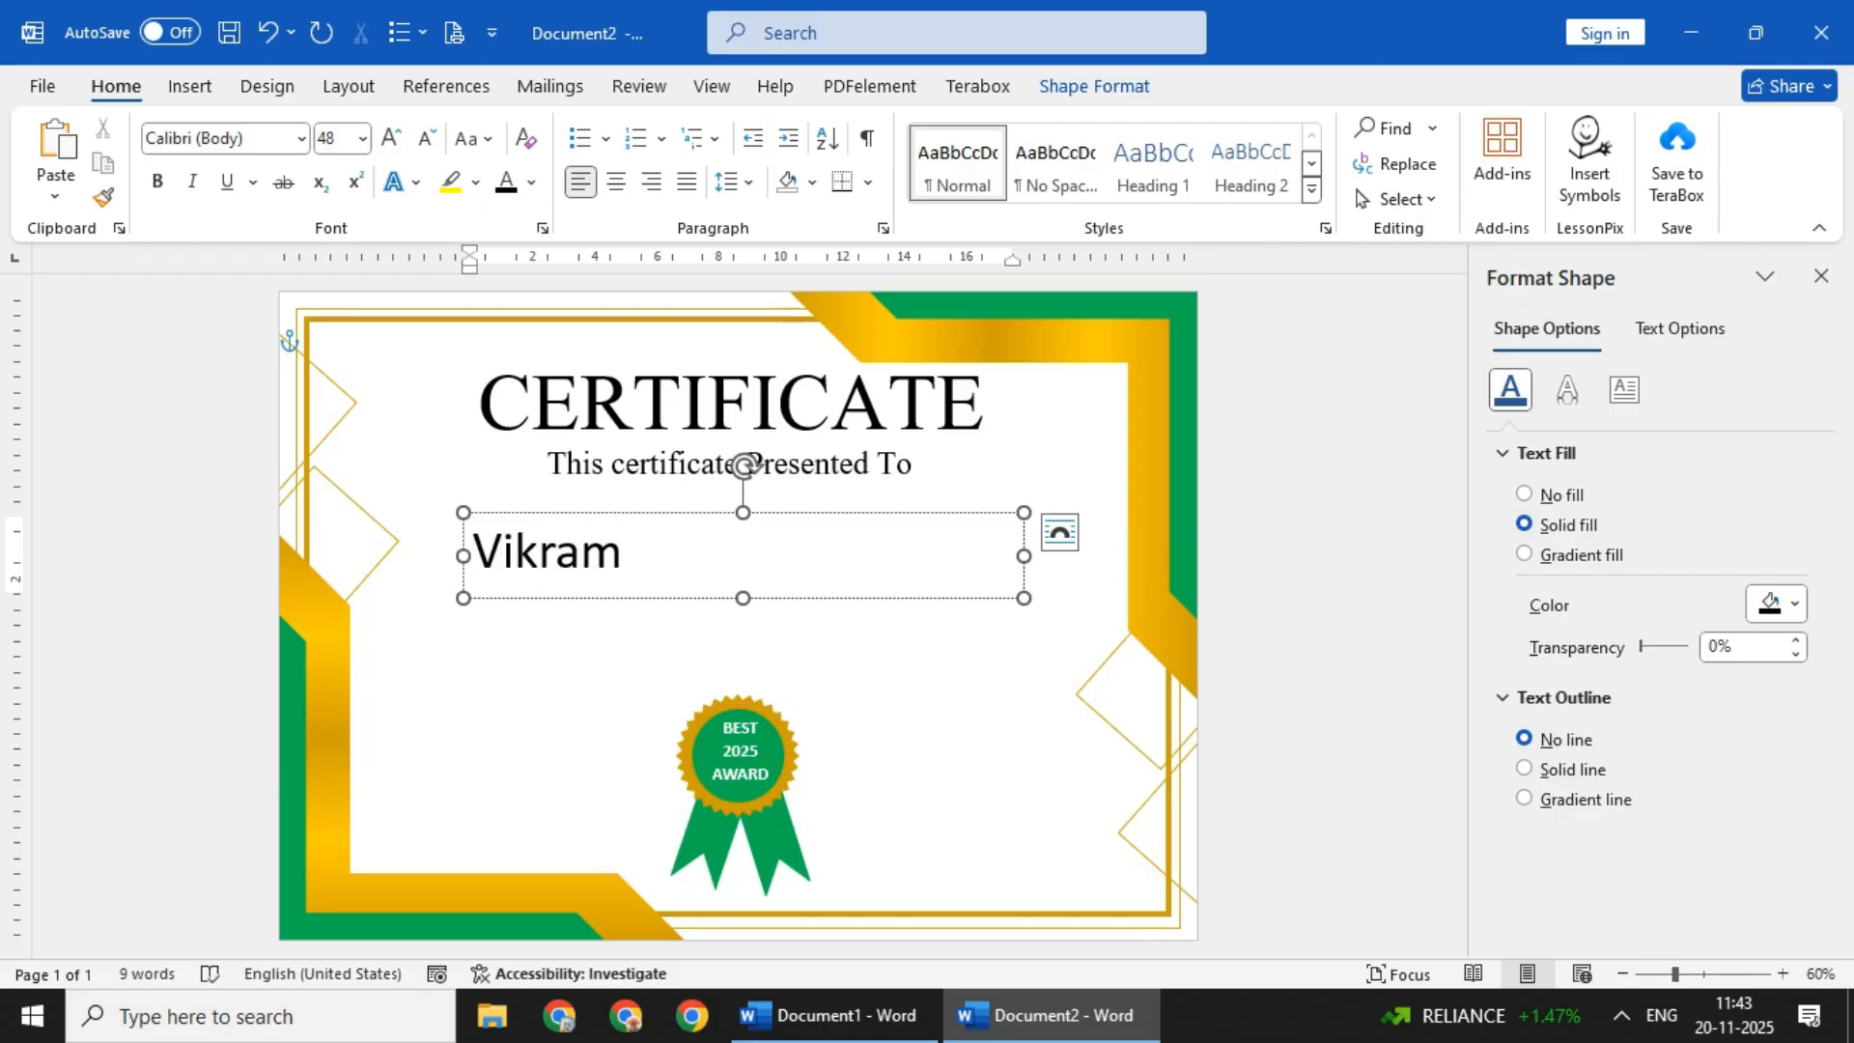
# - Centre the recipient's name, set its font to Edwardian Script ITC and enlarge it to 80 pt
pyautogui.click(627, 513)
pyautogui.click(616, 181)
pyautogui.click(301, 138)
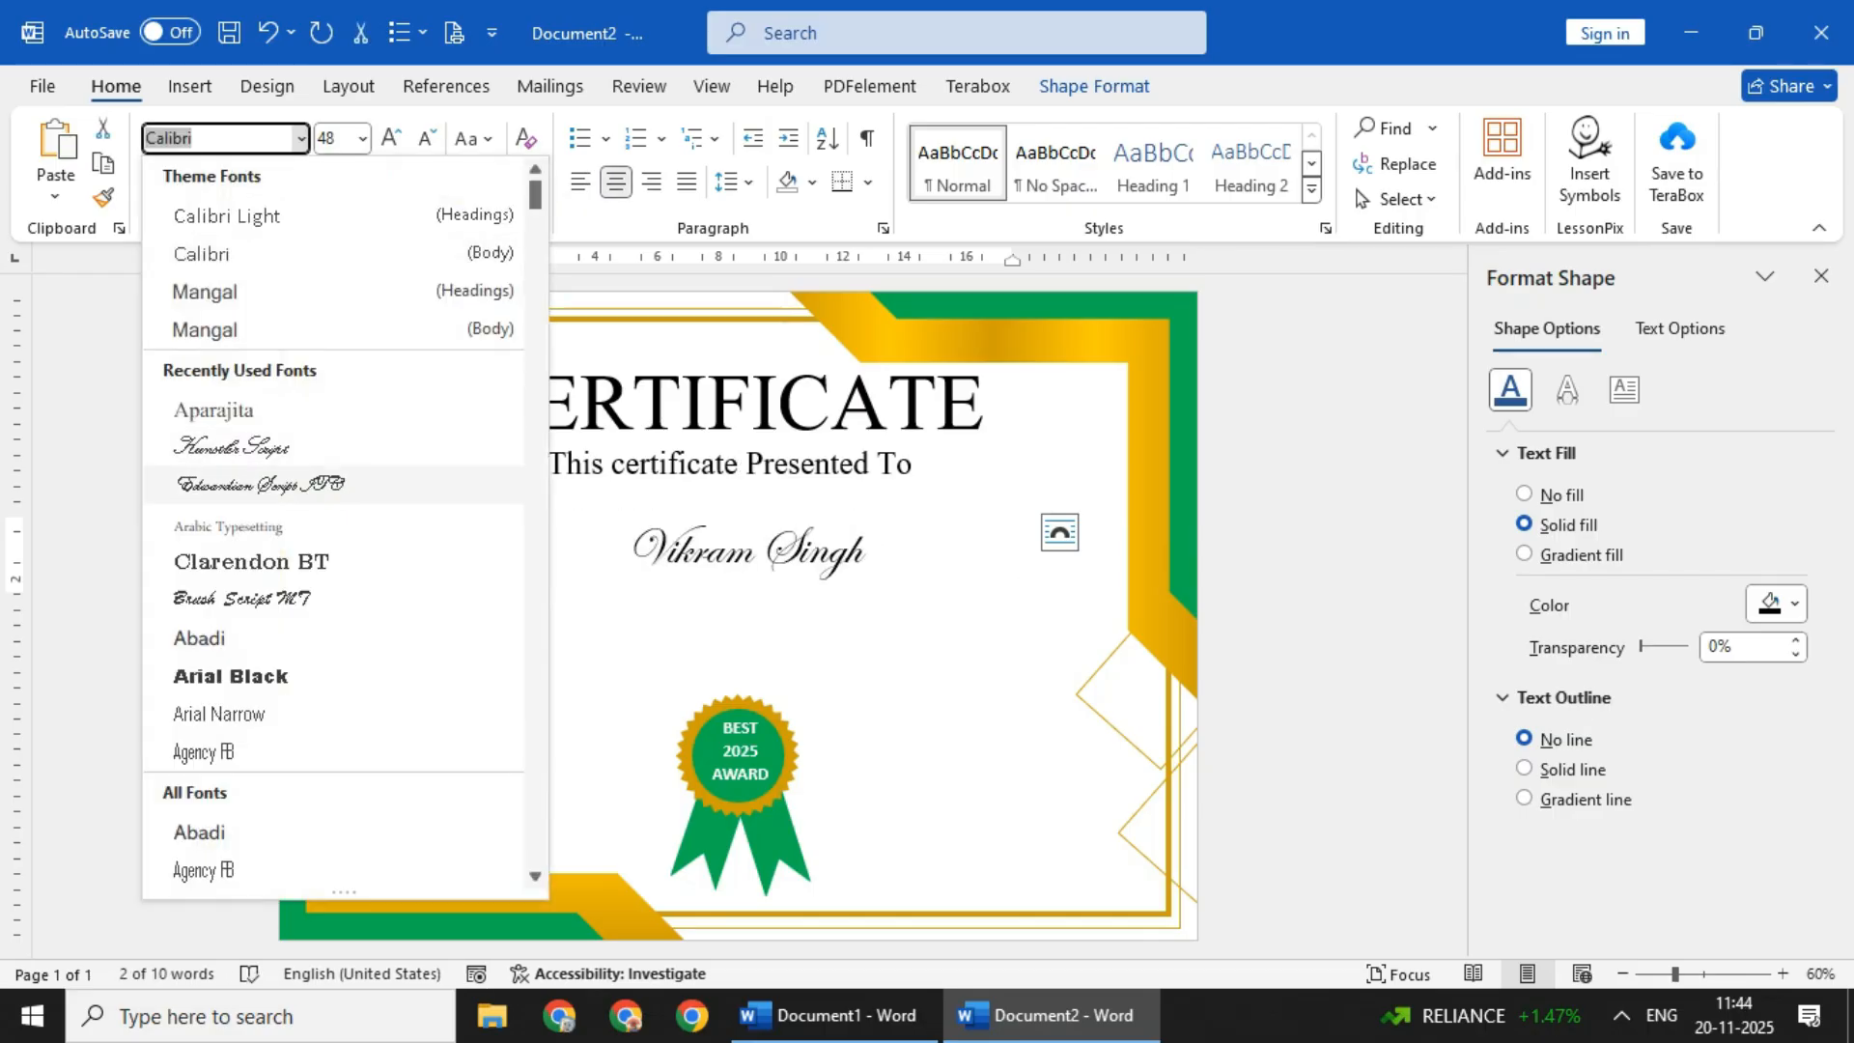
pyautogui.click(265, 482)
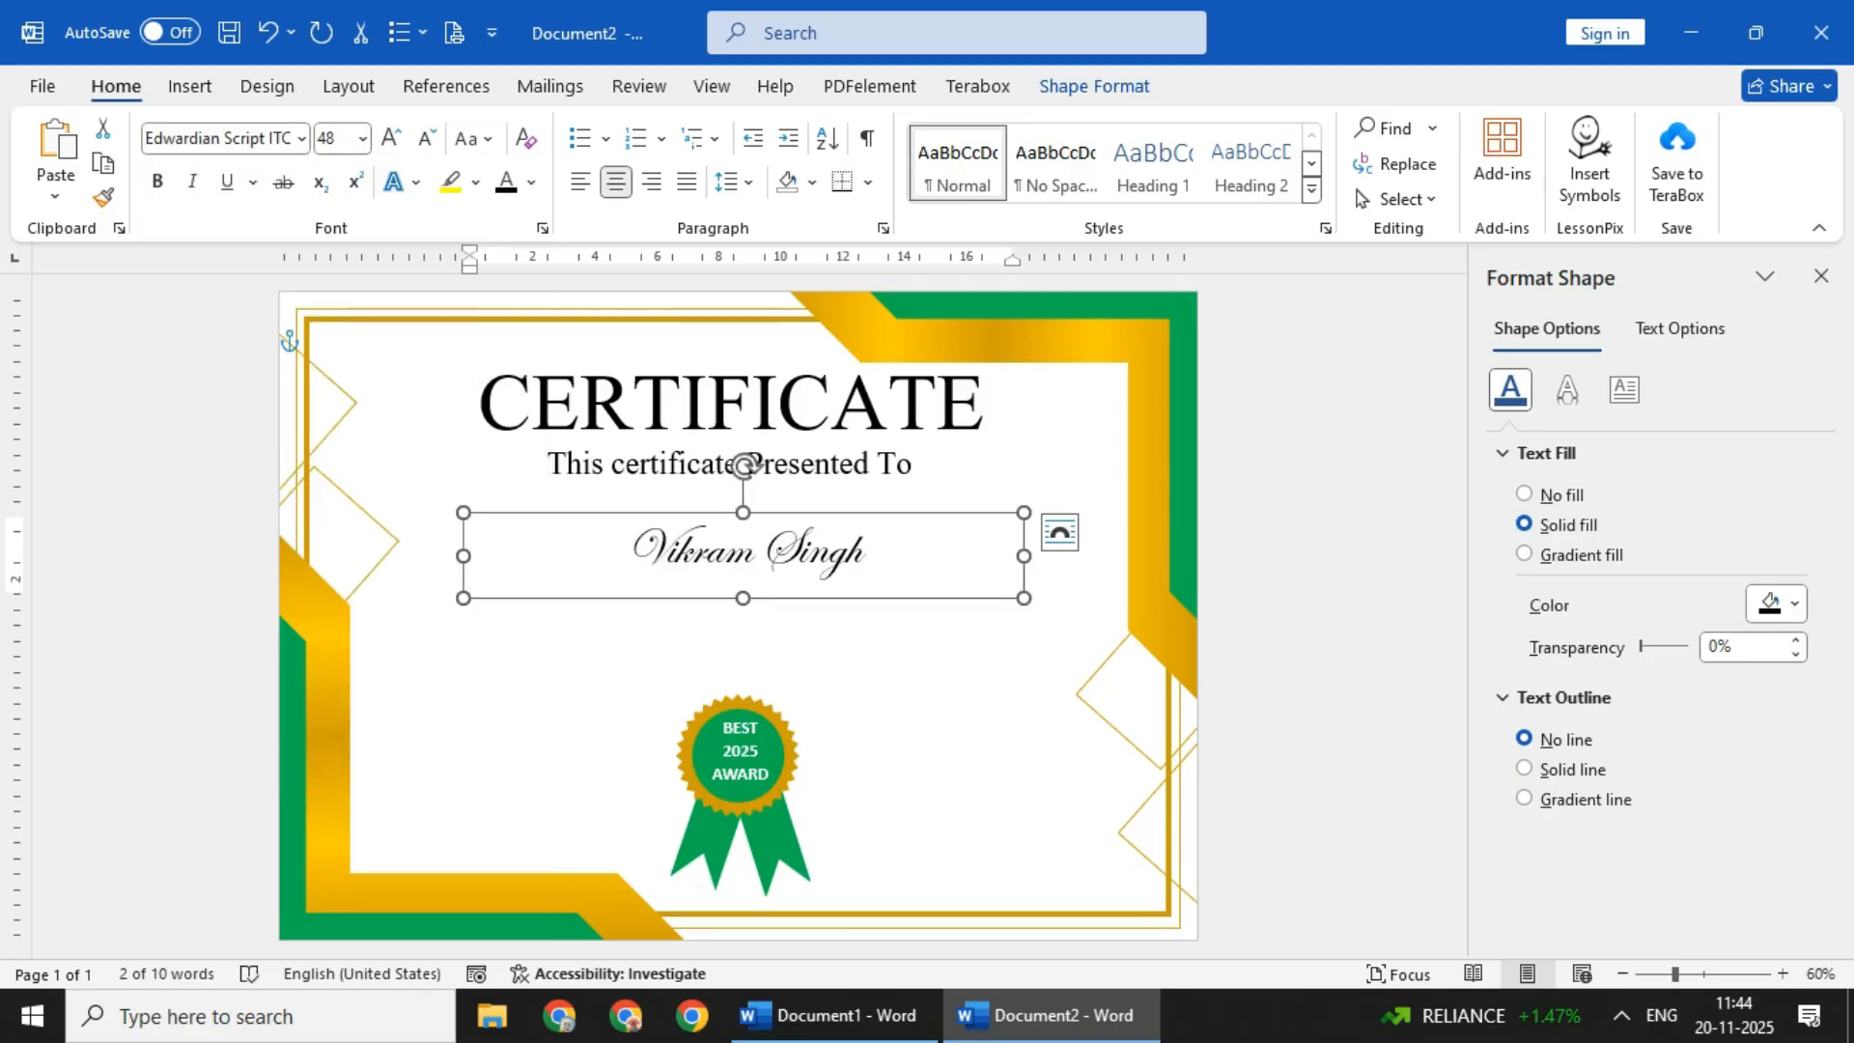
pyautogui.click(391, 138)
pyautogui.click(392, 138)
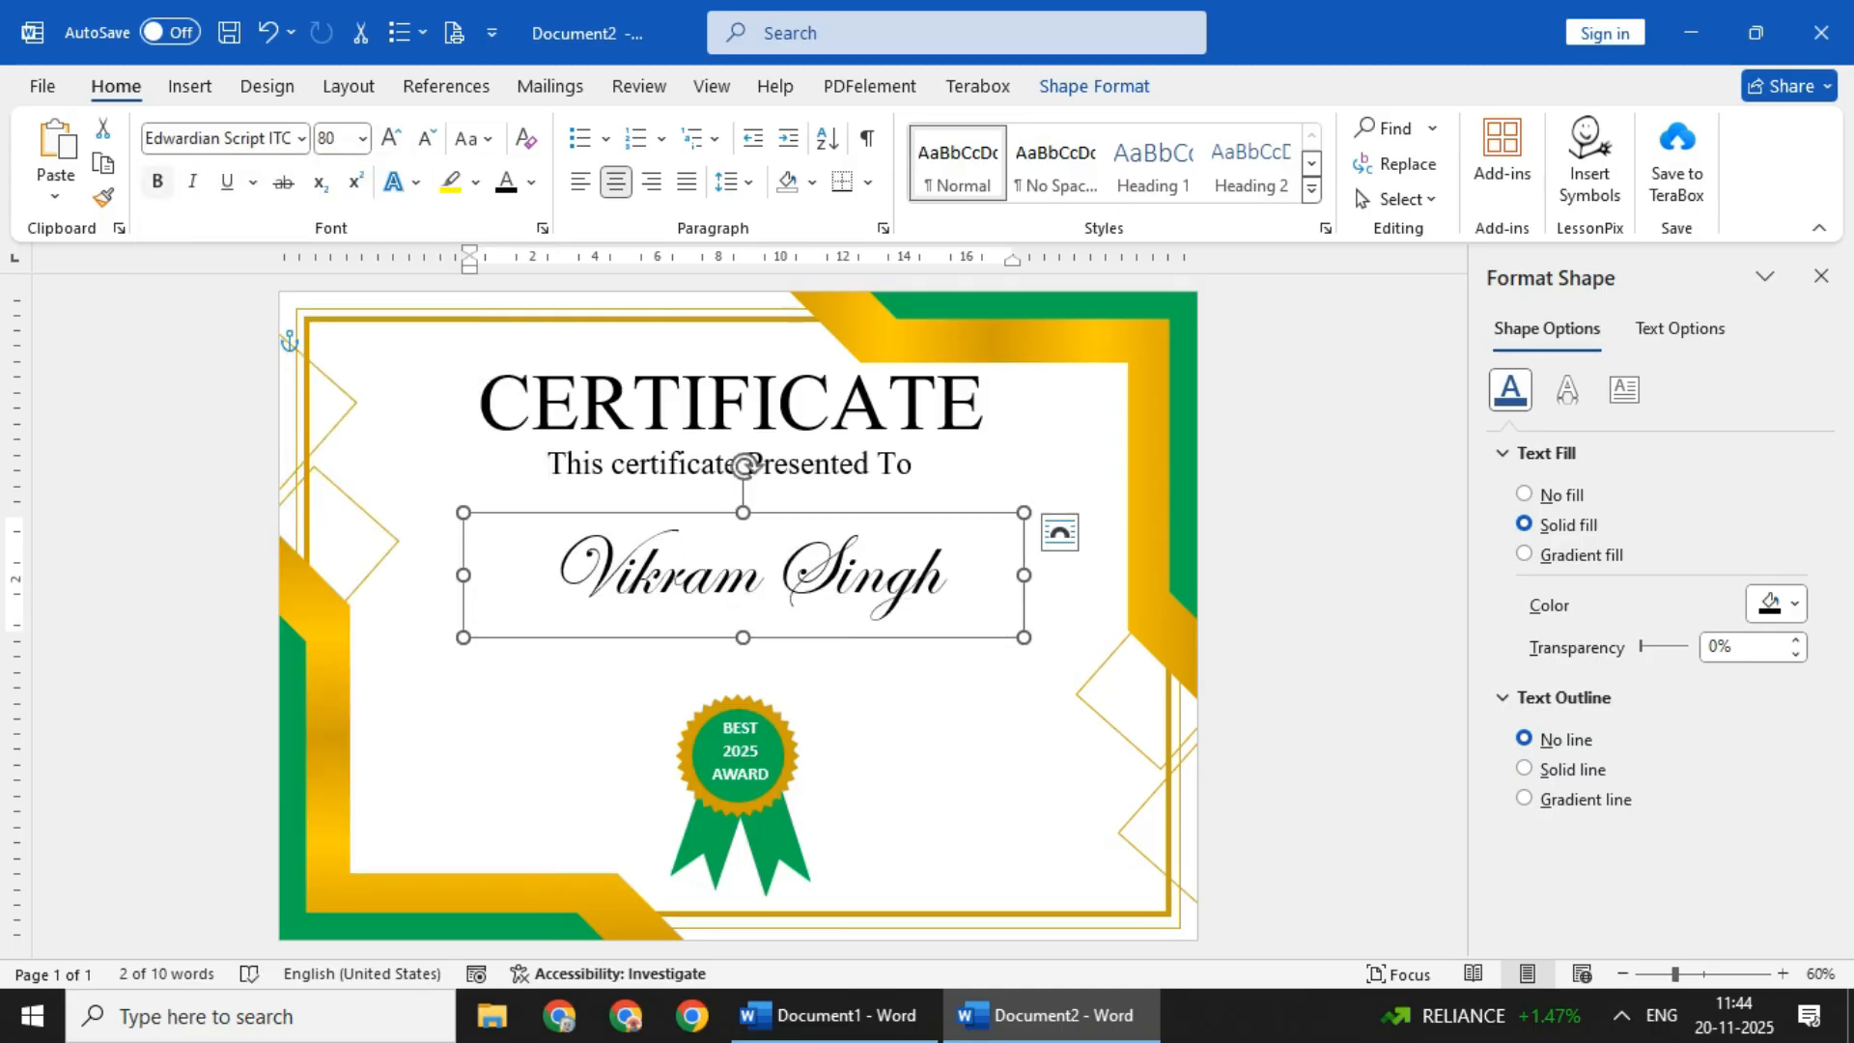
# - Nudge the recipient's name upward, closer to the "This certificate Presented To" line
pyautogui.click(158, 182)
pyautogui.click(158, 182)
pyautogui.press('Up')
pyautogui.press('Up')
pyautogui.press('Up')
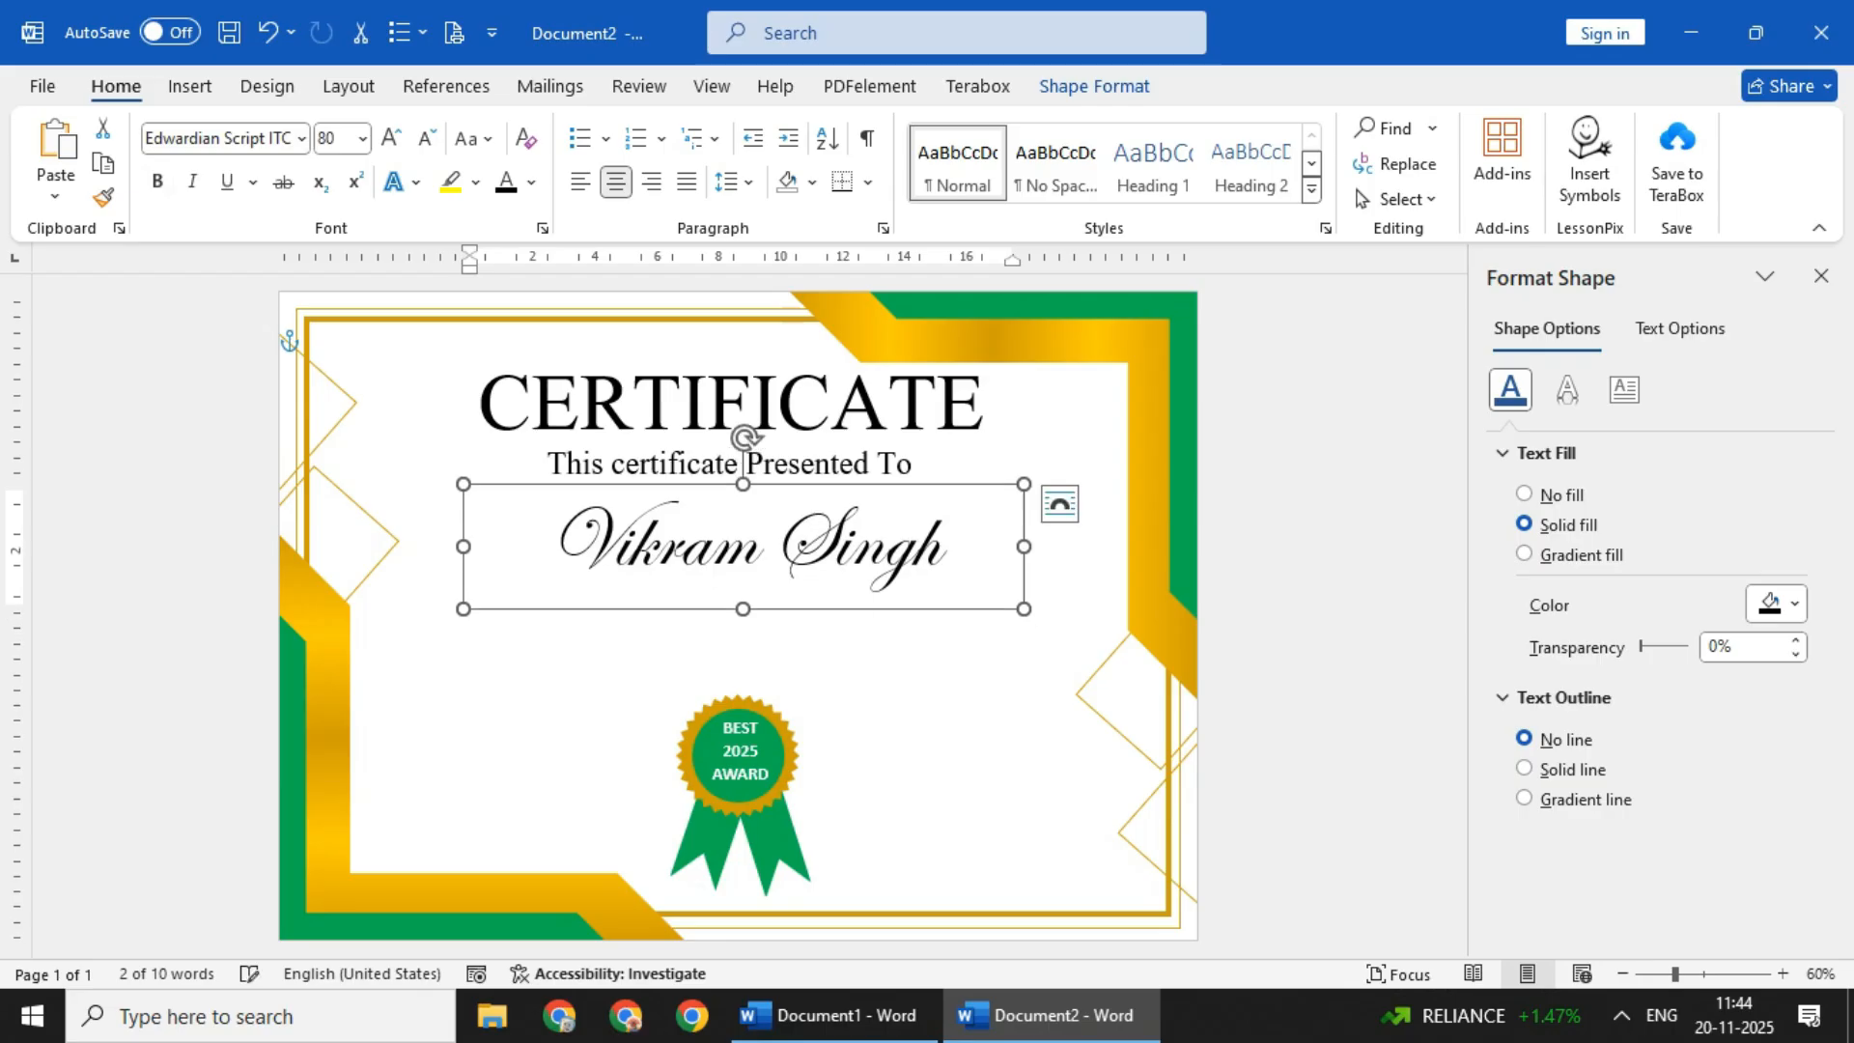
# - Move the recipient's name and the "This certificate Presented To" line down to leave more space beneath the title
pyautogui.click(317, 337)
pyautogui.click(758, 543)
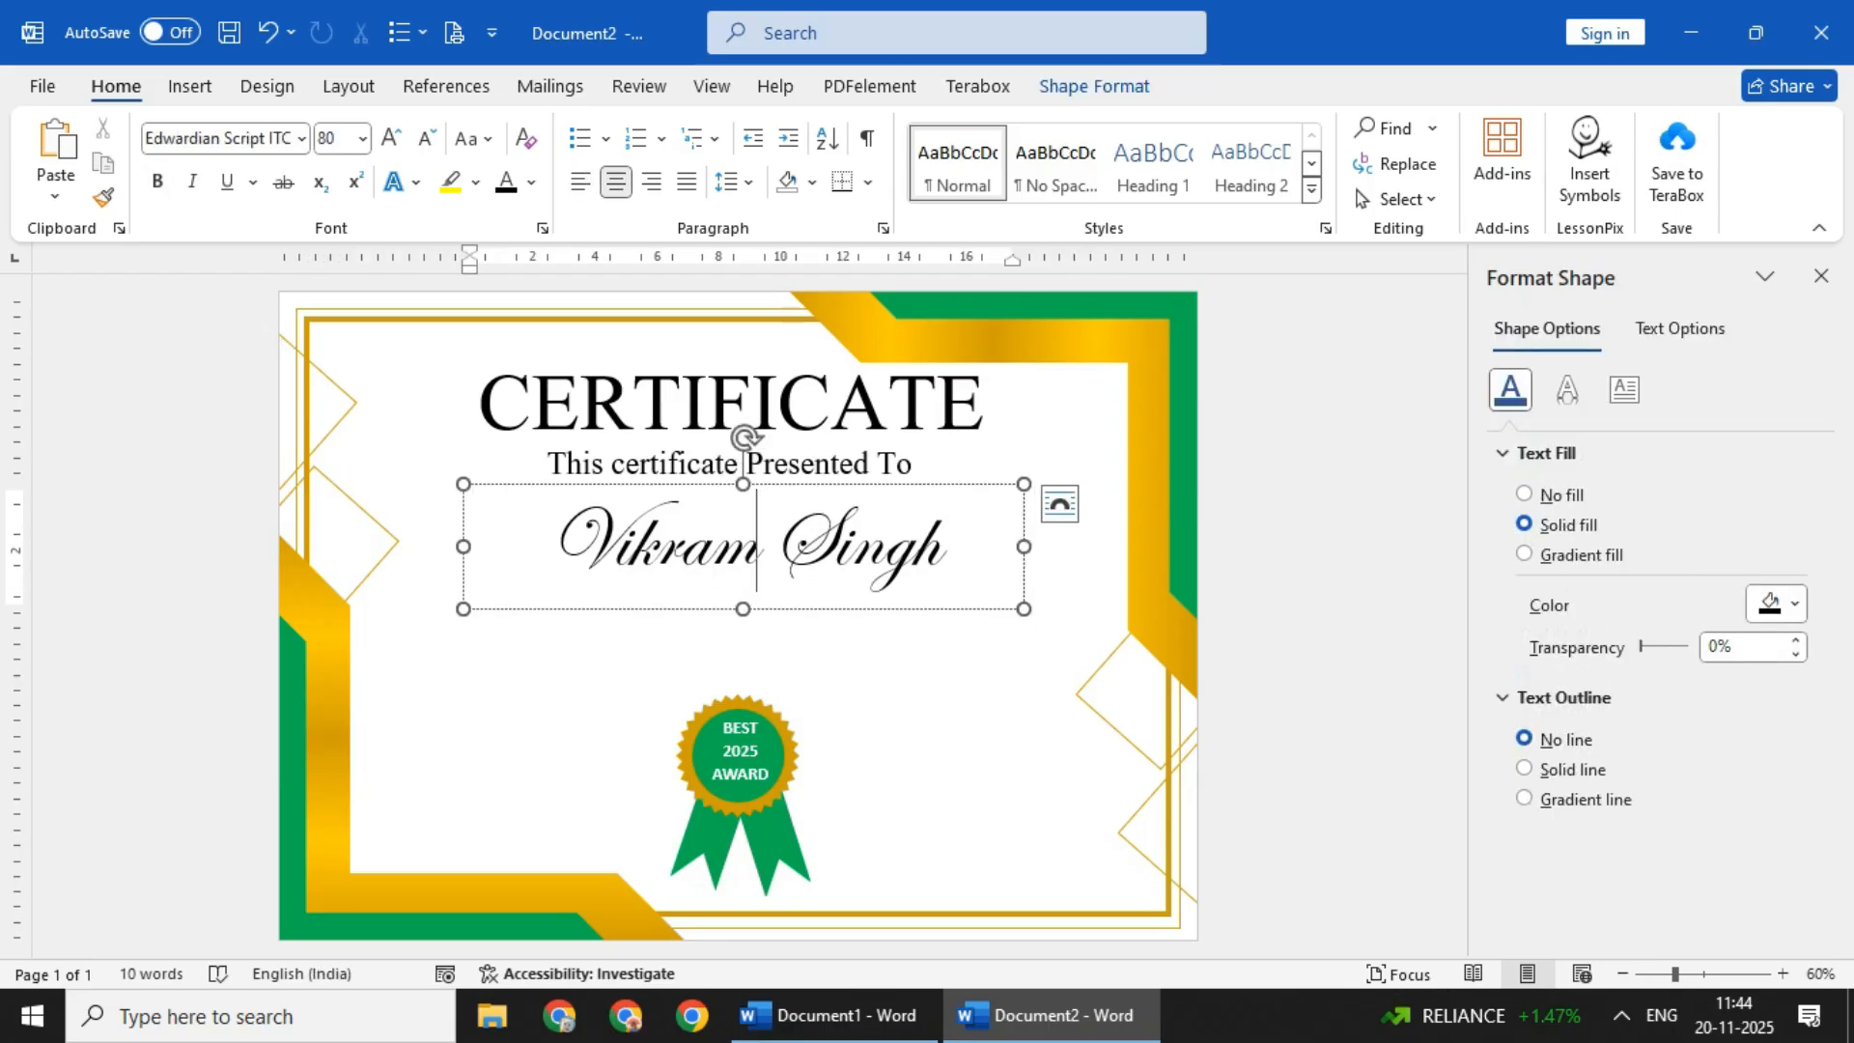
pyautogui.click(318, 337)
pyautogui.click(757, 541)
pyautogui.moveTo(792, 483); pyautogui.dragTo(814, 516)
pyautogui.click(759, 464)
pyautogui.click(318, 337)
pyautogui.click(732, 404)
pyautogui.click(318, 337)
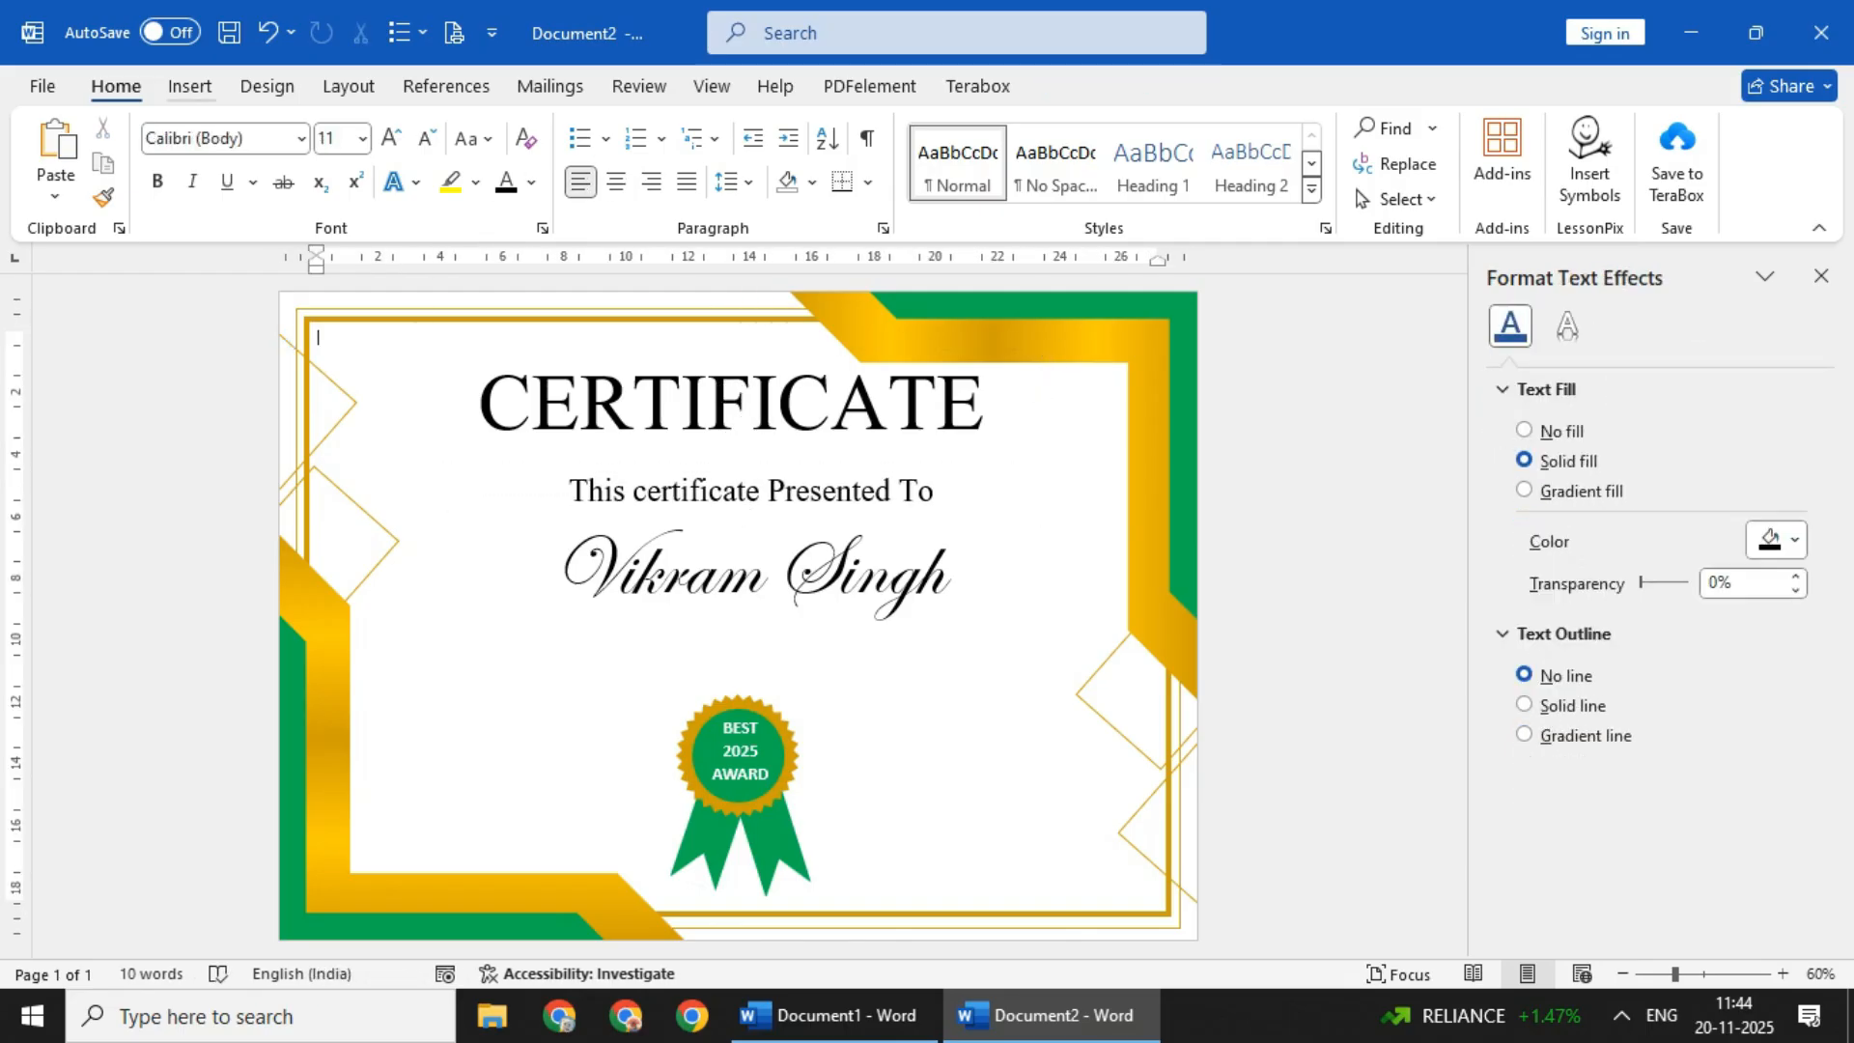
# - Draw a horizontal line about 16.8 cm long beneath the CERTIFICATE title and give it a gold outline with an arrow style
pyautogui.click(190, 87)
pyautogui.click(388, 129)
pyautogui.click(353, 303)
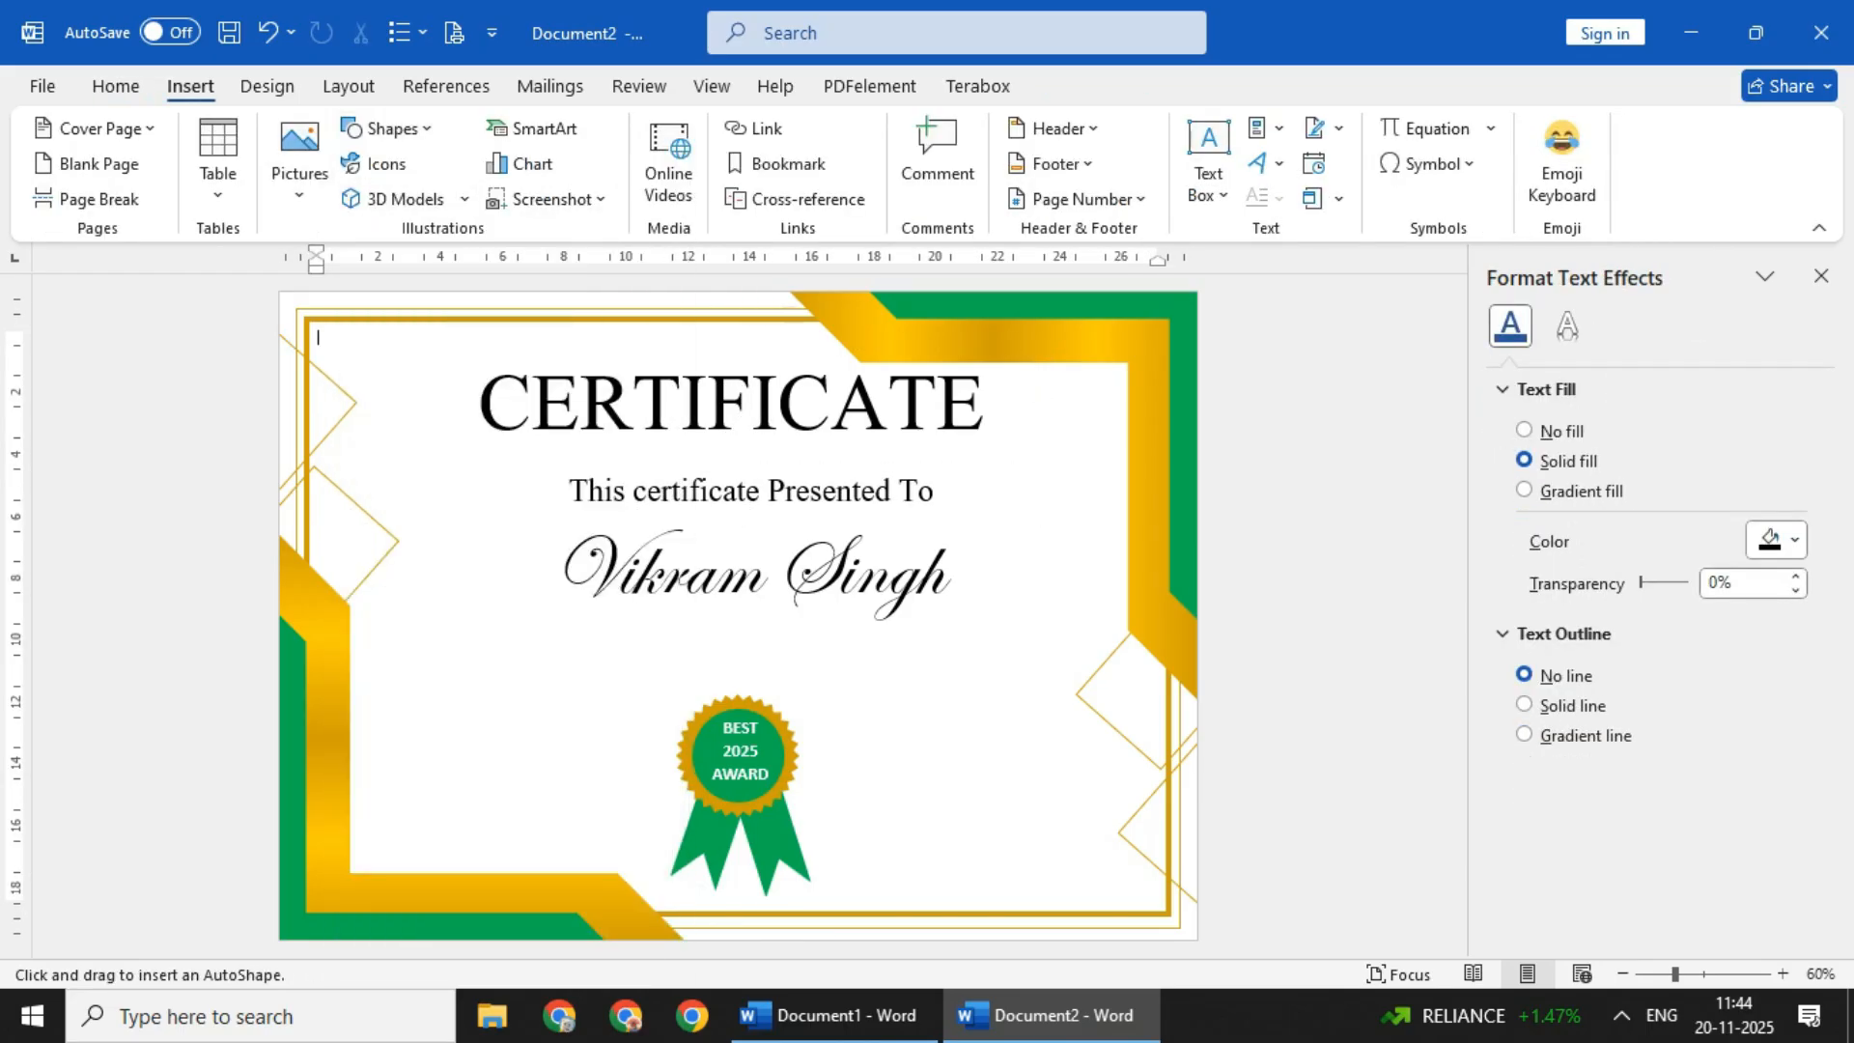
pyautogui.moveTo(473, 436); pyautogui.dragTo(993, 435)
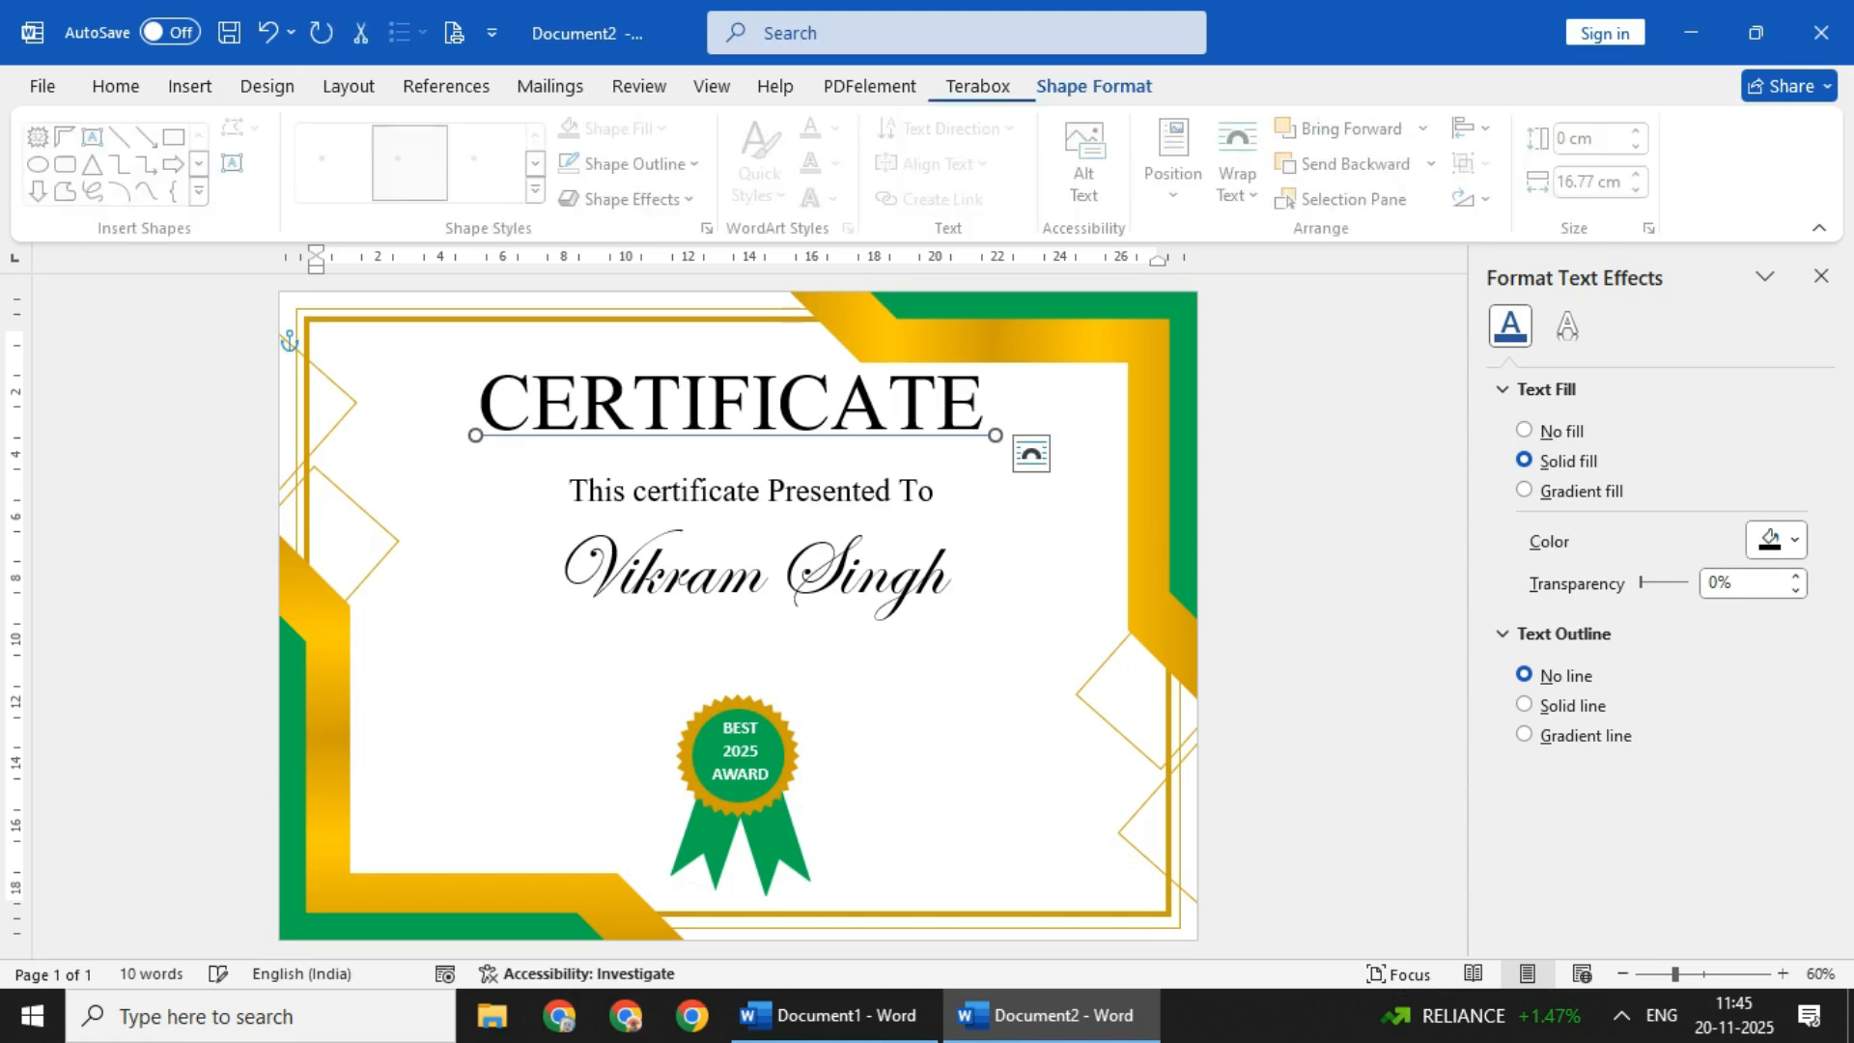
pyautogui.click(637, 163)
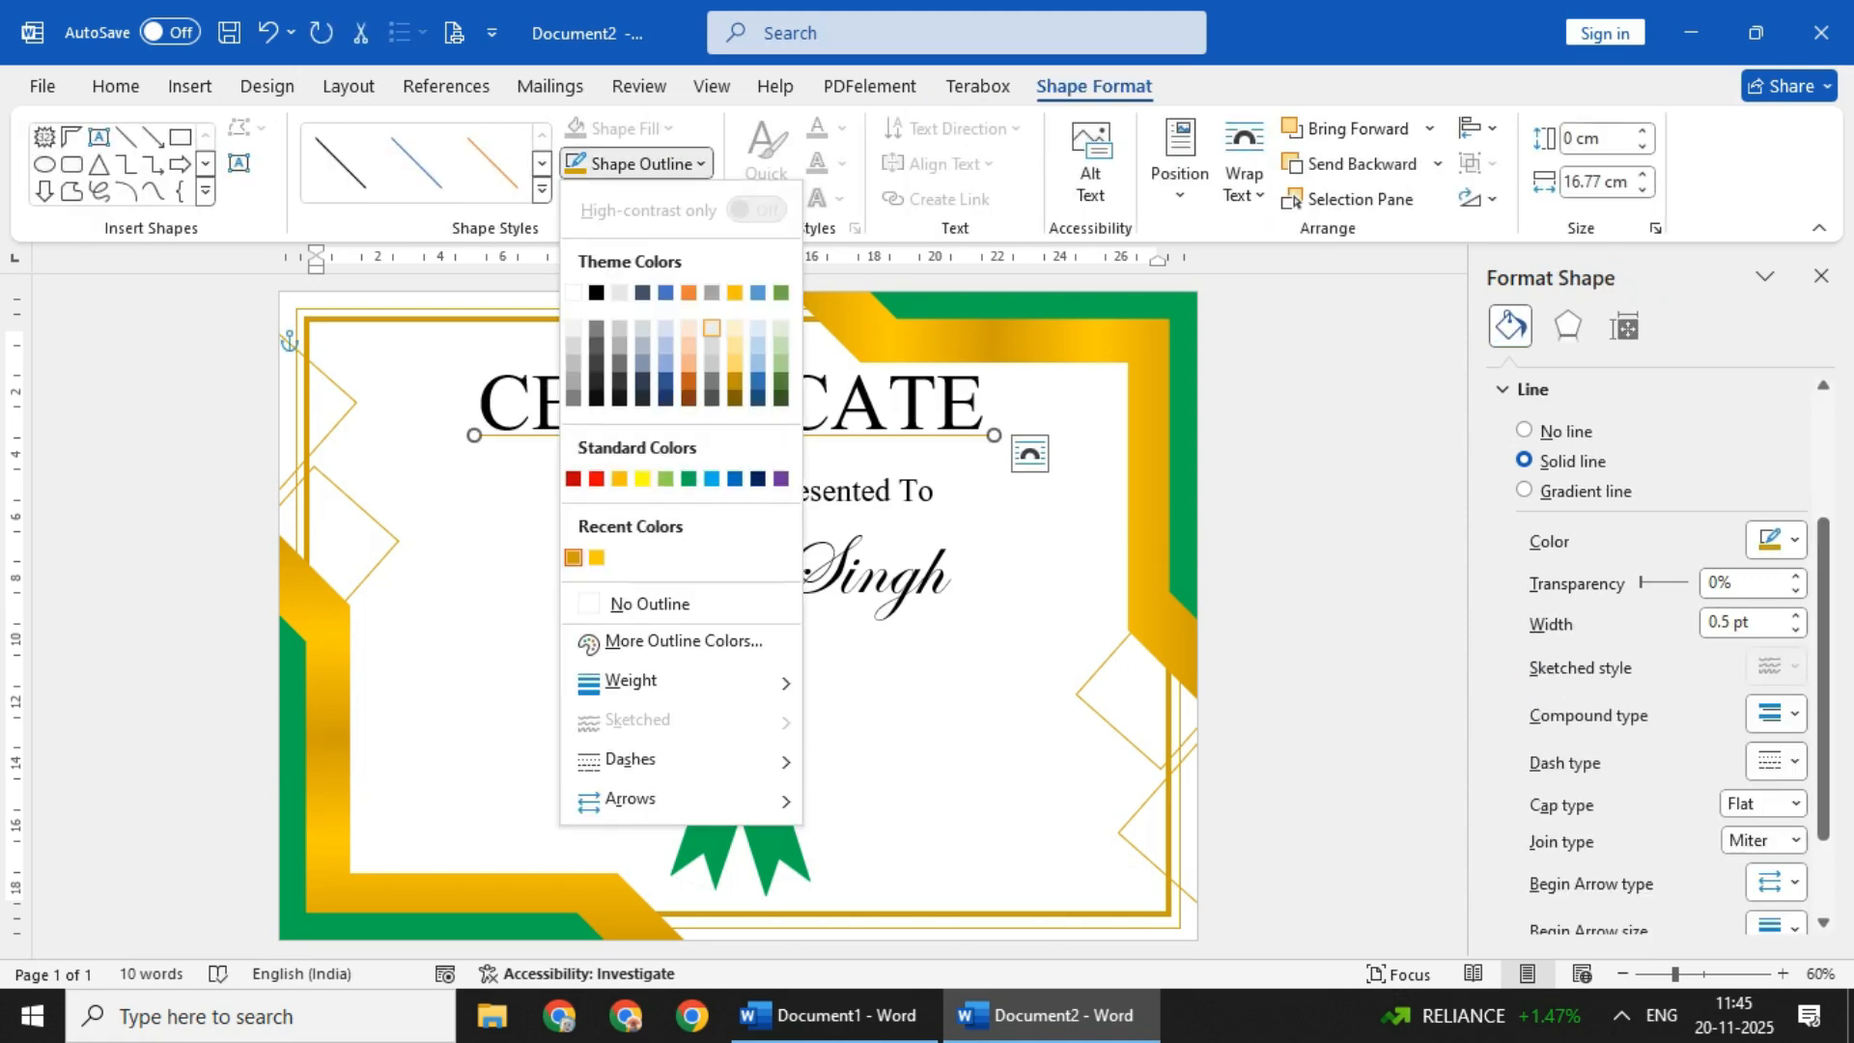
pyautogui.moveTo(676, 800)
pyautogui.click(889, 864)
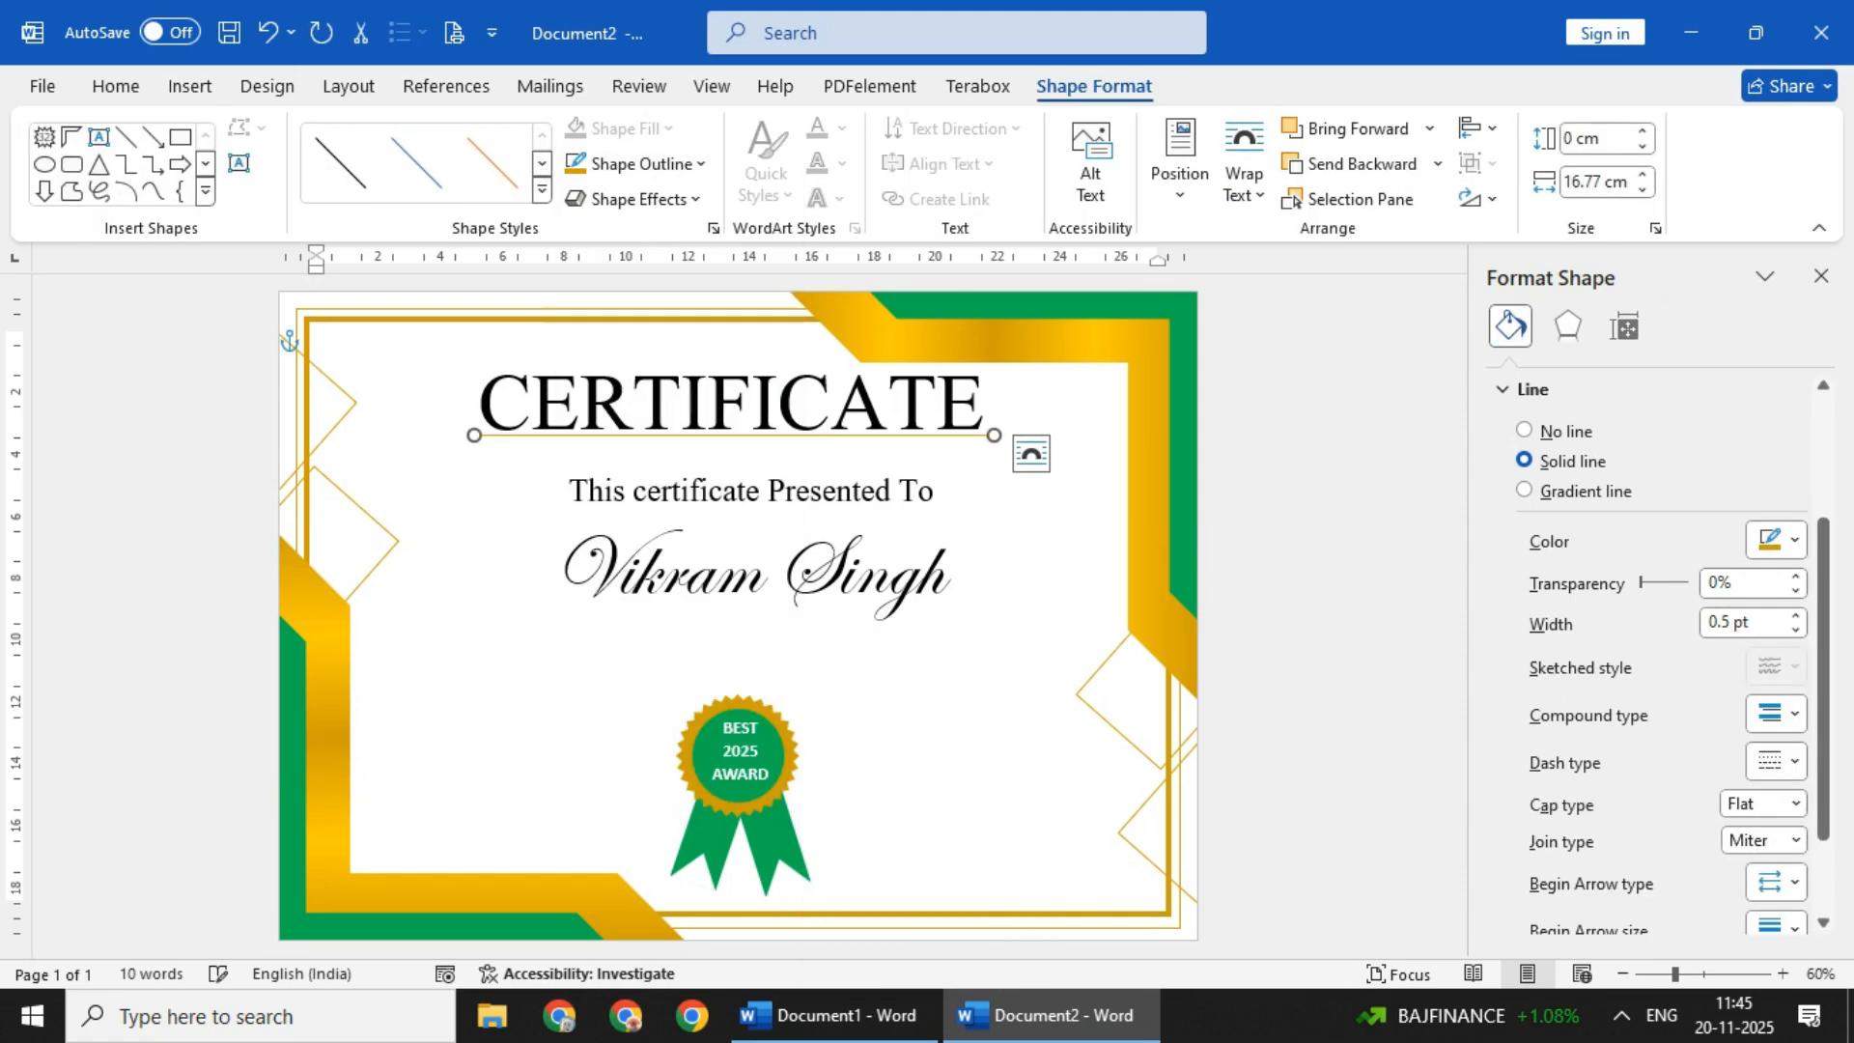
# - Thicken the gold line beneath the CERTIFICATE title to 2.25 pt and shift it slightly lower
pyautogui.click(649, 164)
pyautogui.moveTo(632, 679)
pyautogui.click(908, 805)
pyautogui.click(927, 715)
pyautogui.moveTo(753, 436); pyautogui.dragTo(754, 446)
pyautogui.press('Up')
pyautogui.press('Up')
pyautogui.press('Up')
pyautogui.click(927, 676)
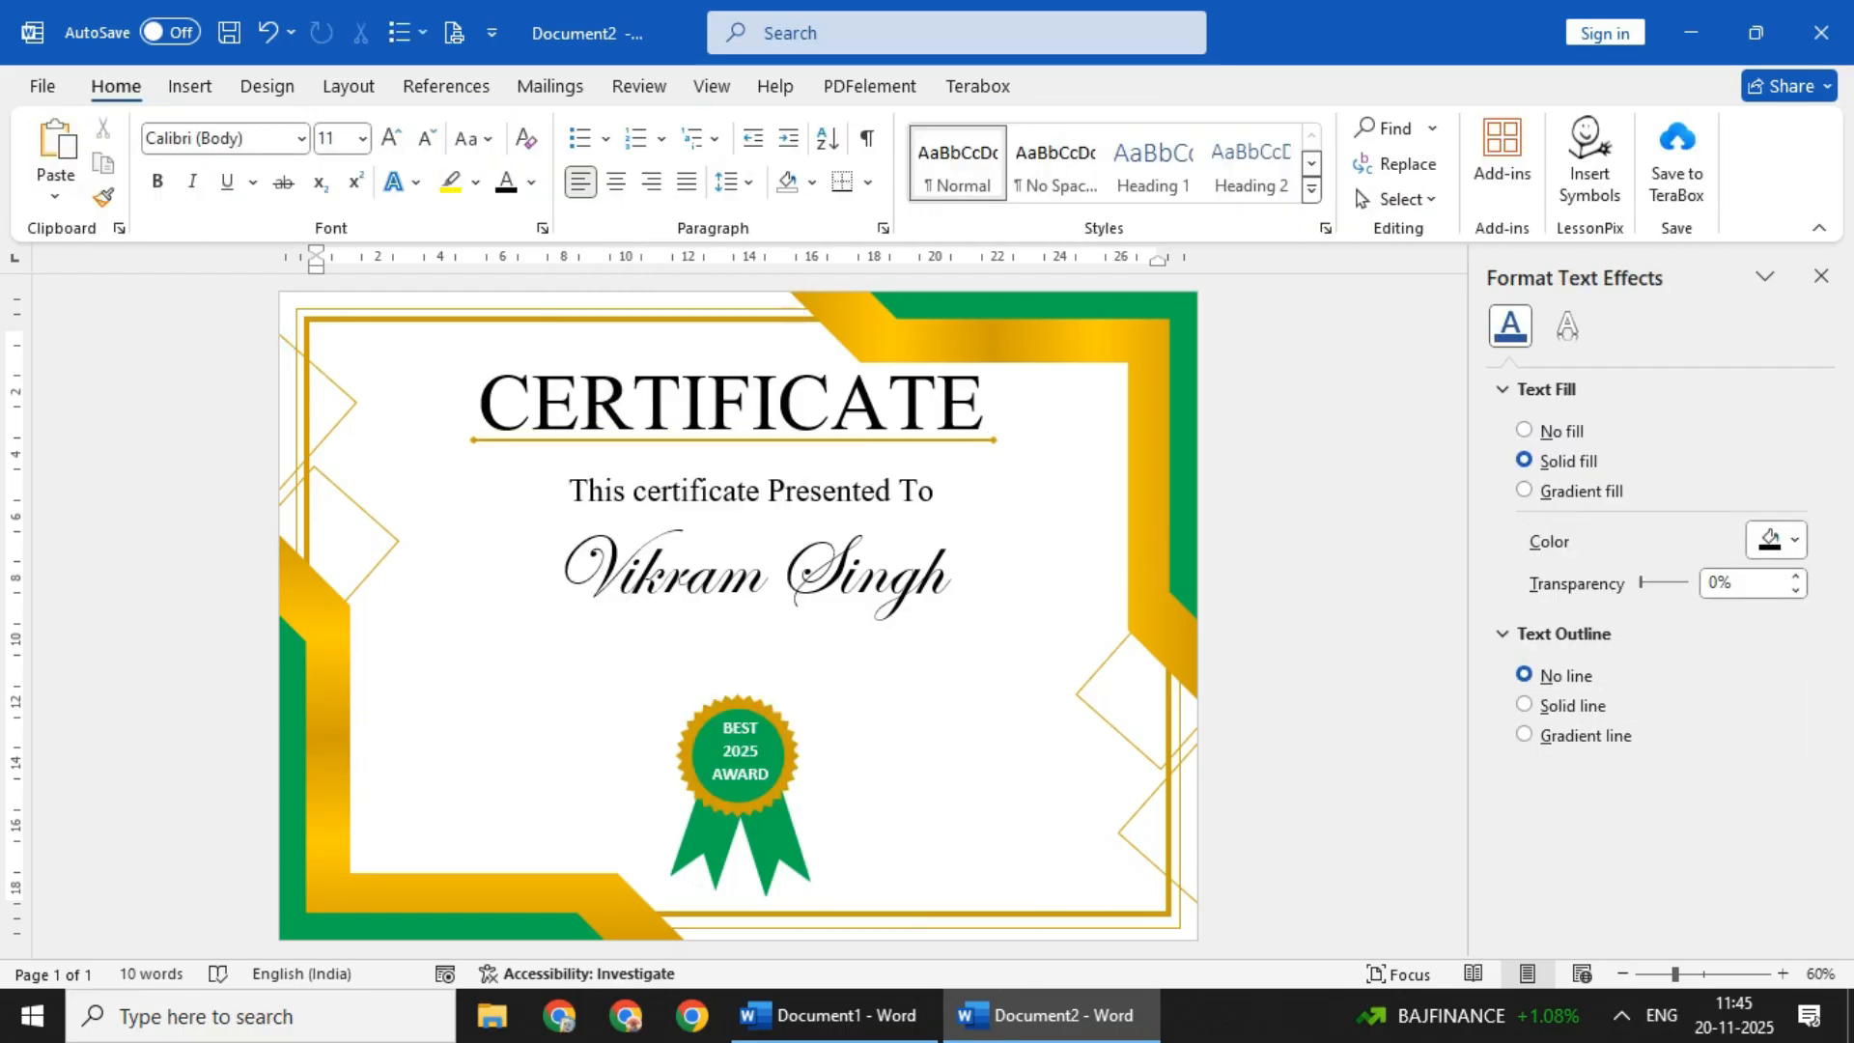
# - Duplicate the line under the title and place the copy directly beneath the recipient's name
pyautogui.click(753, 440)
pyautogui.hotkey('ctrl', 'd')
pyautogui.moveTo(753, 454); pyautogui.dragTo(753, 622)
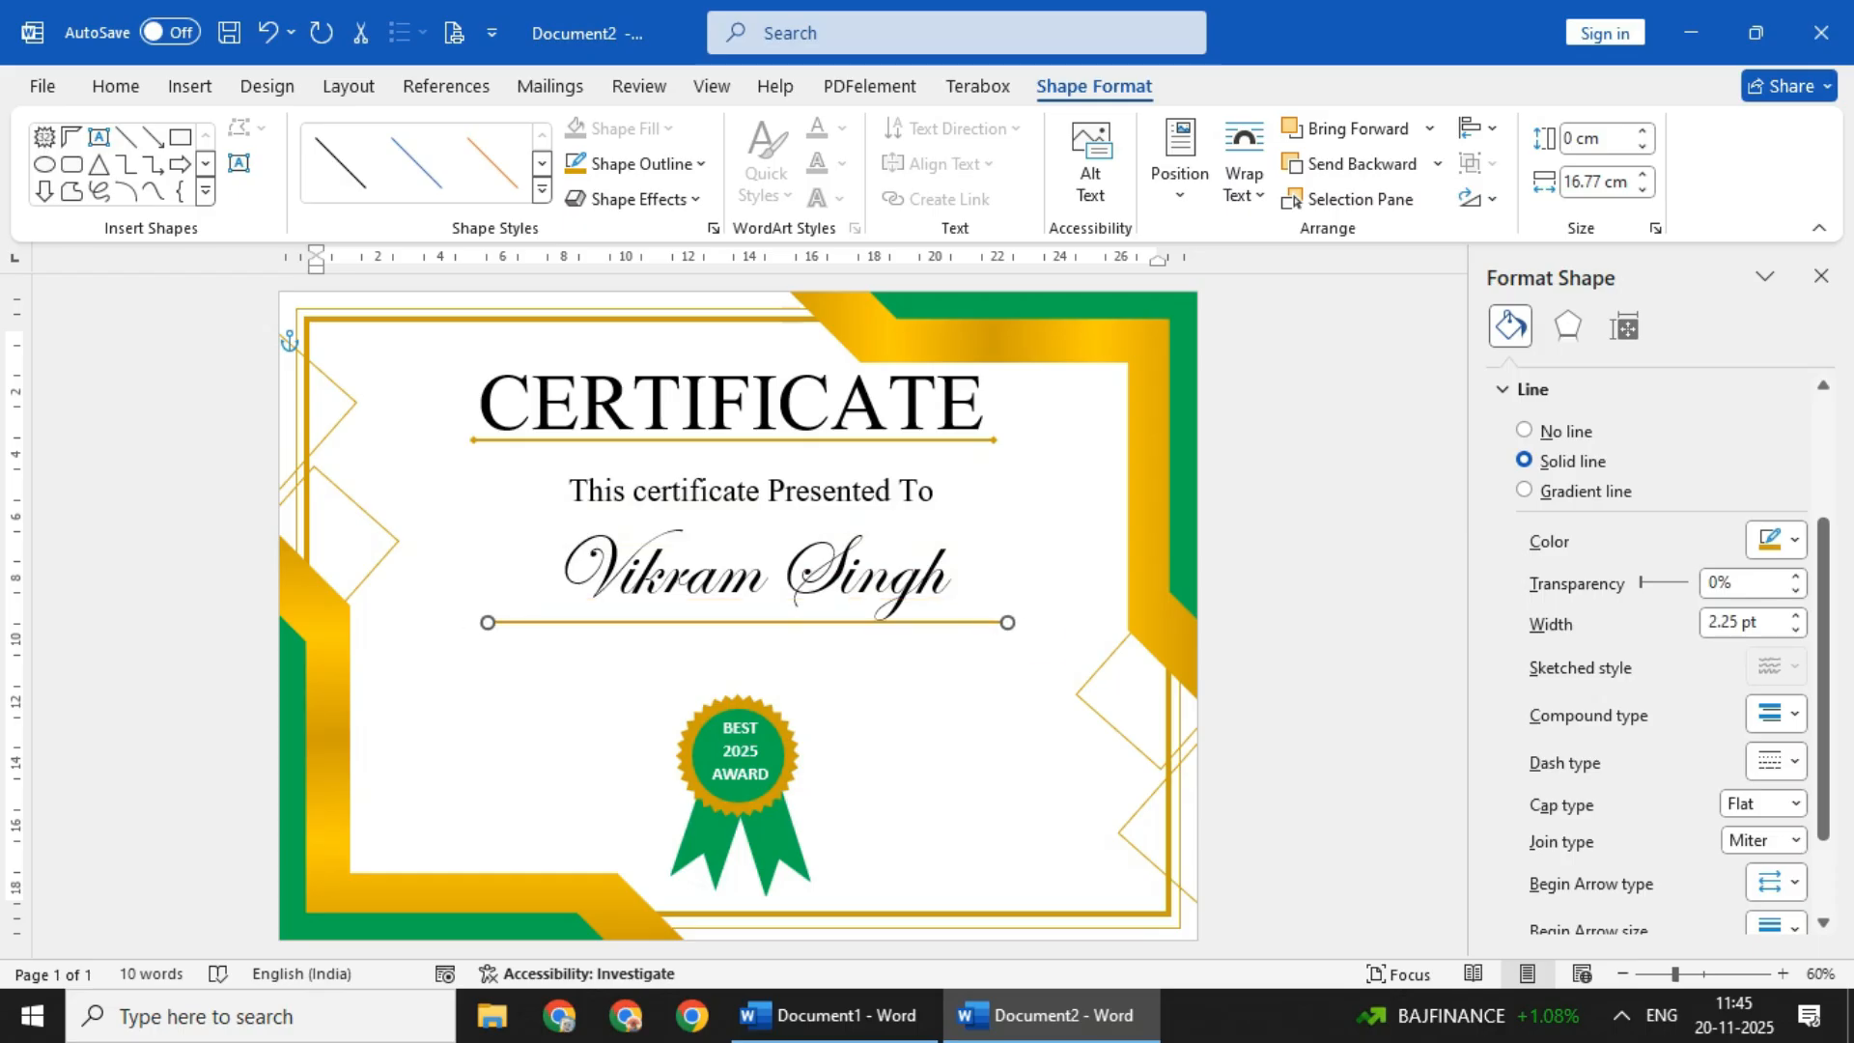
pyautogui.click(927, 714)
pyautogui.doubleClick(1077, 739)
pyautogui.click(1077, 739)
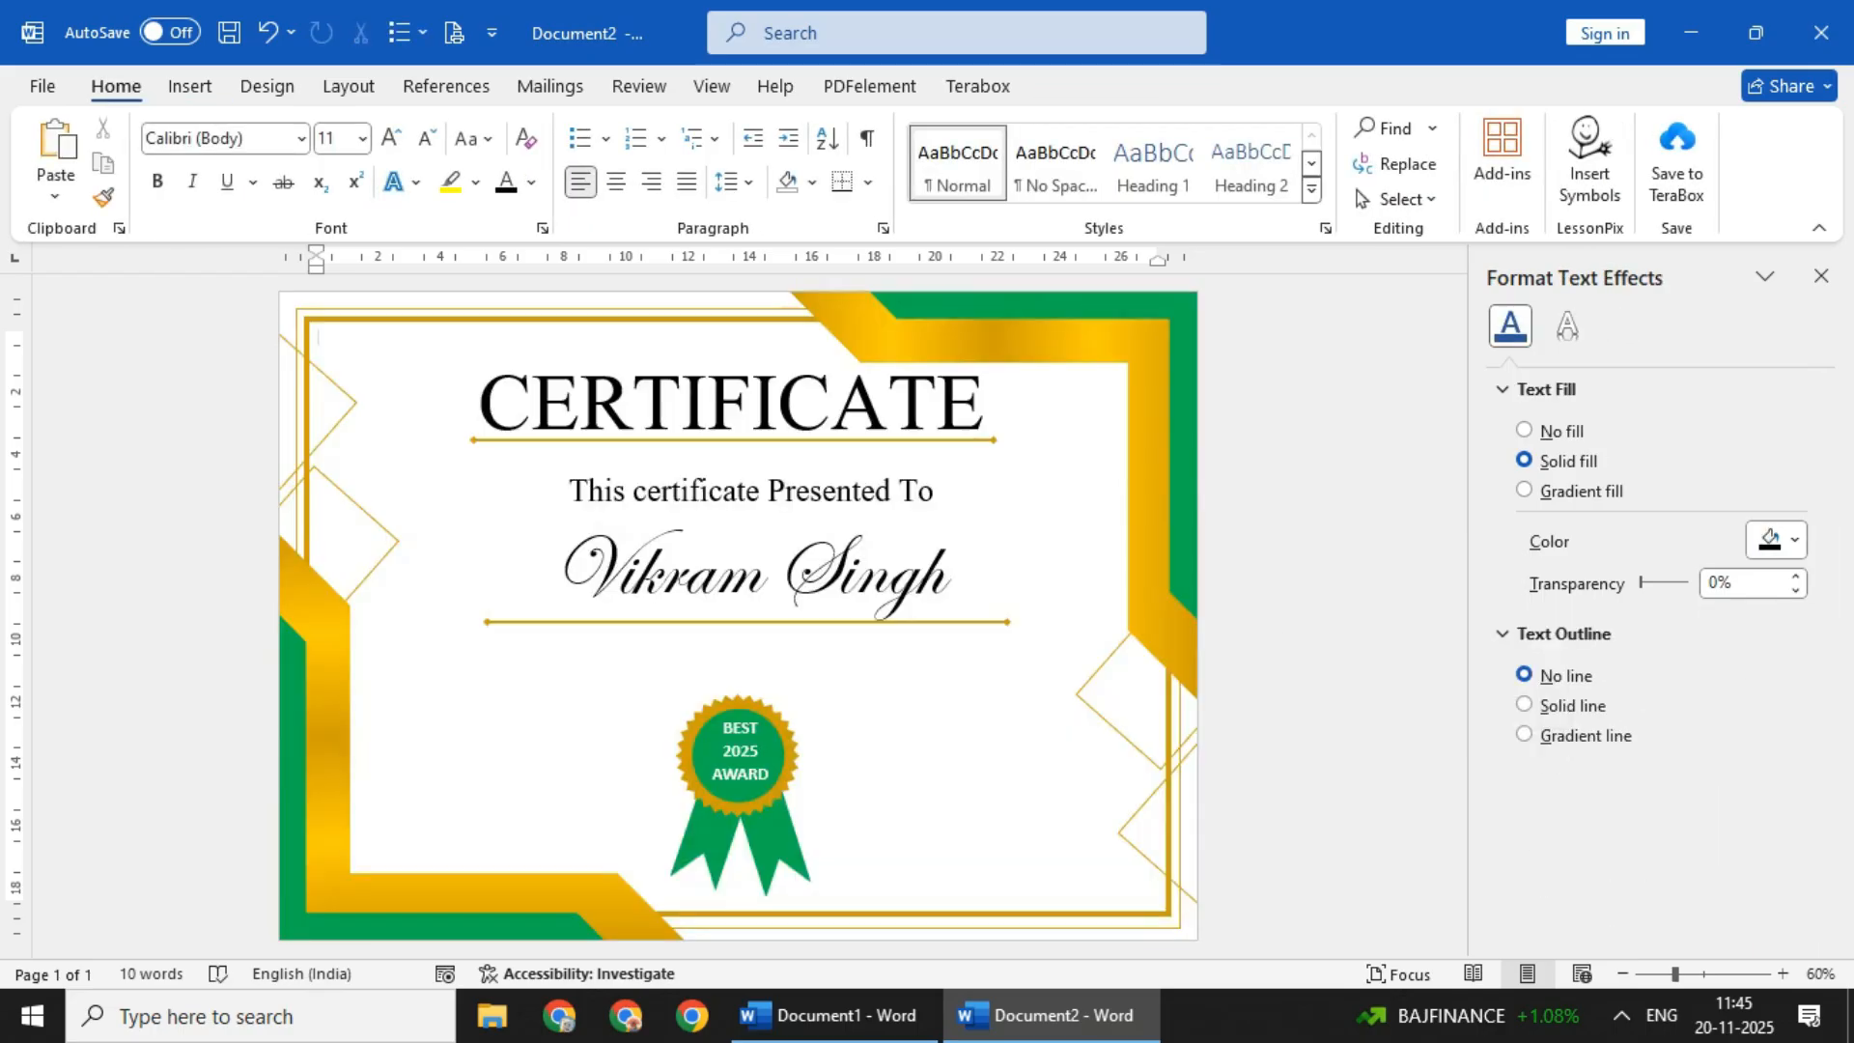
# - Nudge the recipient's name slightly to the left above its line
pyautogui.click(712, 571)
pyautogui.click(713, 514)
pyautogui.press('Left')
pyautogui.press('Left')
pyautogui.press('Left')
pyautogui.click(1076, 738)
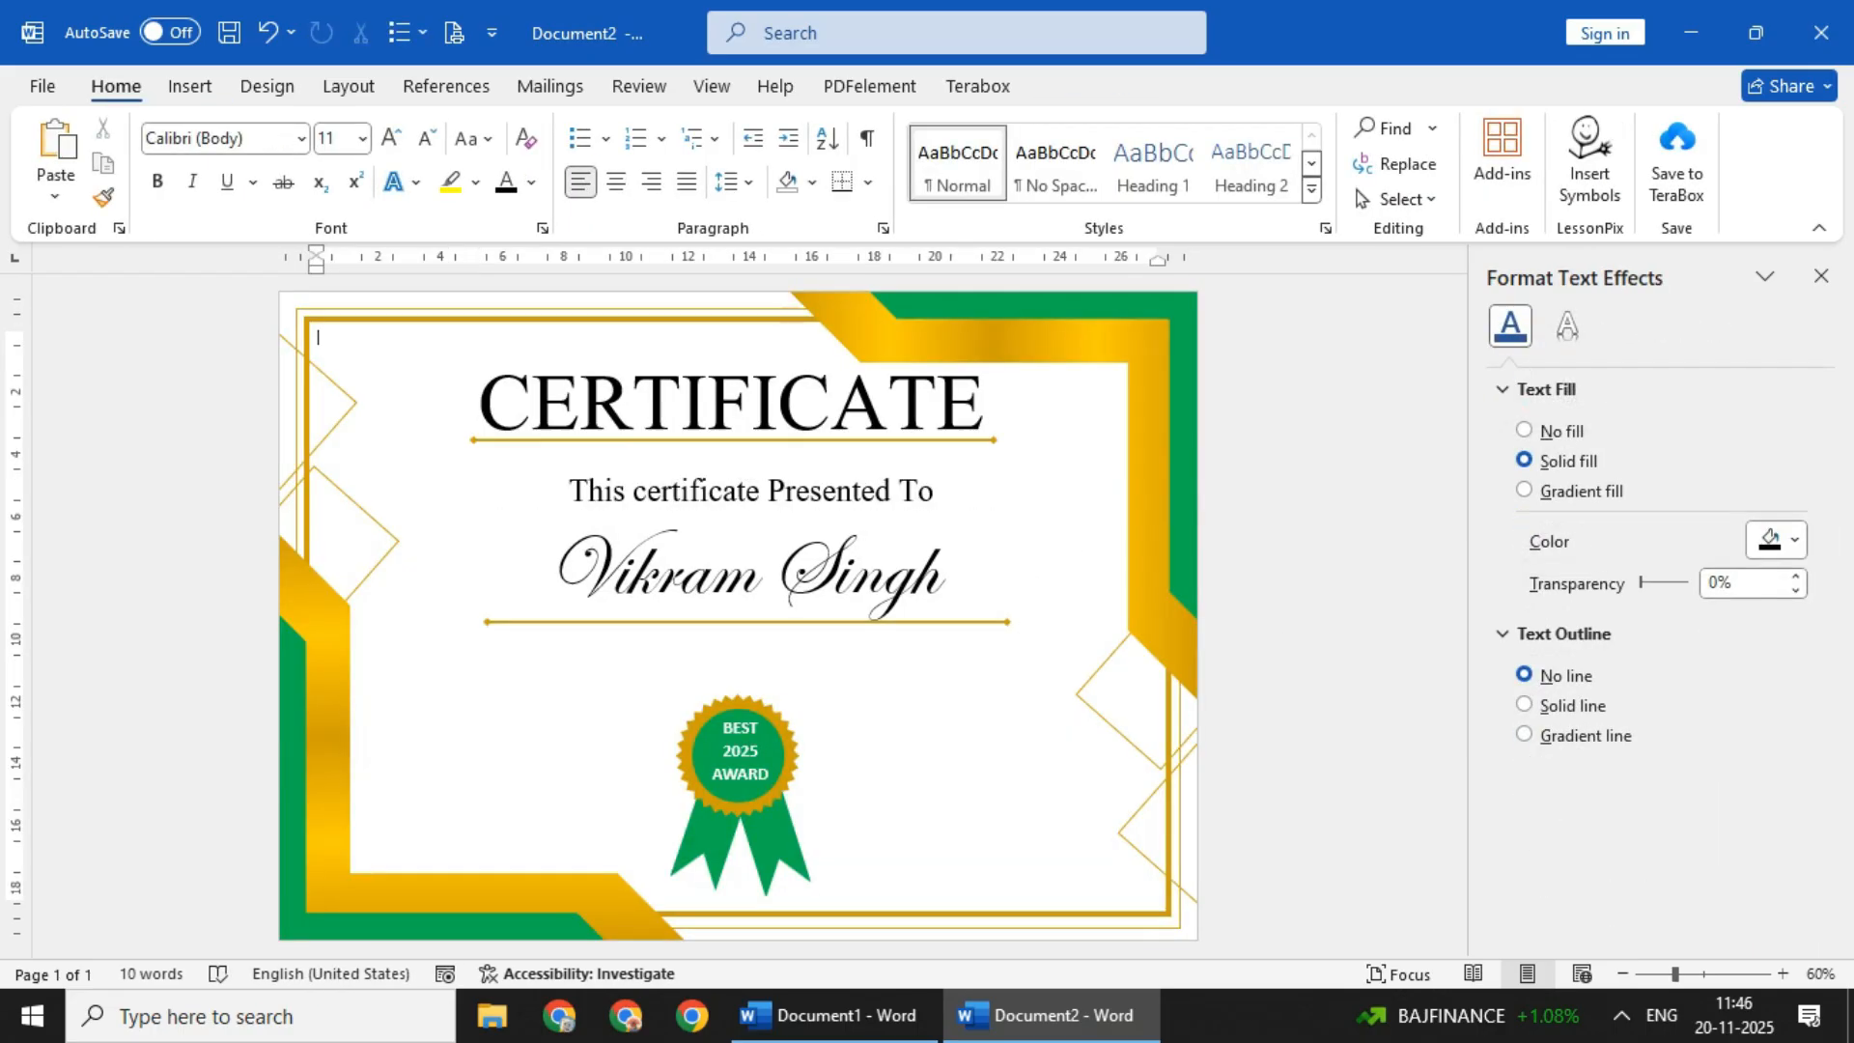
# - Add an outline-free text box about 19.4 x 1.6 cm beneath the name's line, reading "Fundamental Of Computer Application"
pyautogui.click(189, 87)
pyautogui.click(387, 127)
pyautogui.click(403, 199)
pyautogui.moveTo(457, 637); pyautogui.dragTo(1059, 687)
pyautogui.click(637, 164)
pyautogui.click(650, 604)
pyautogui.write('Funda')
pyautogui.write('Of')
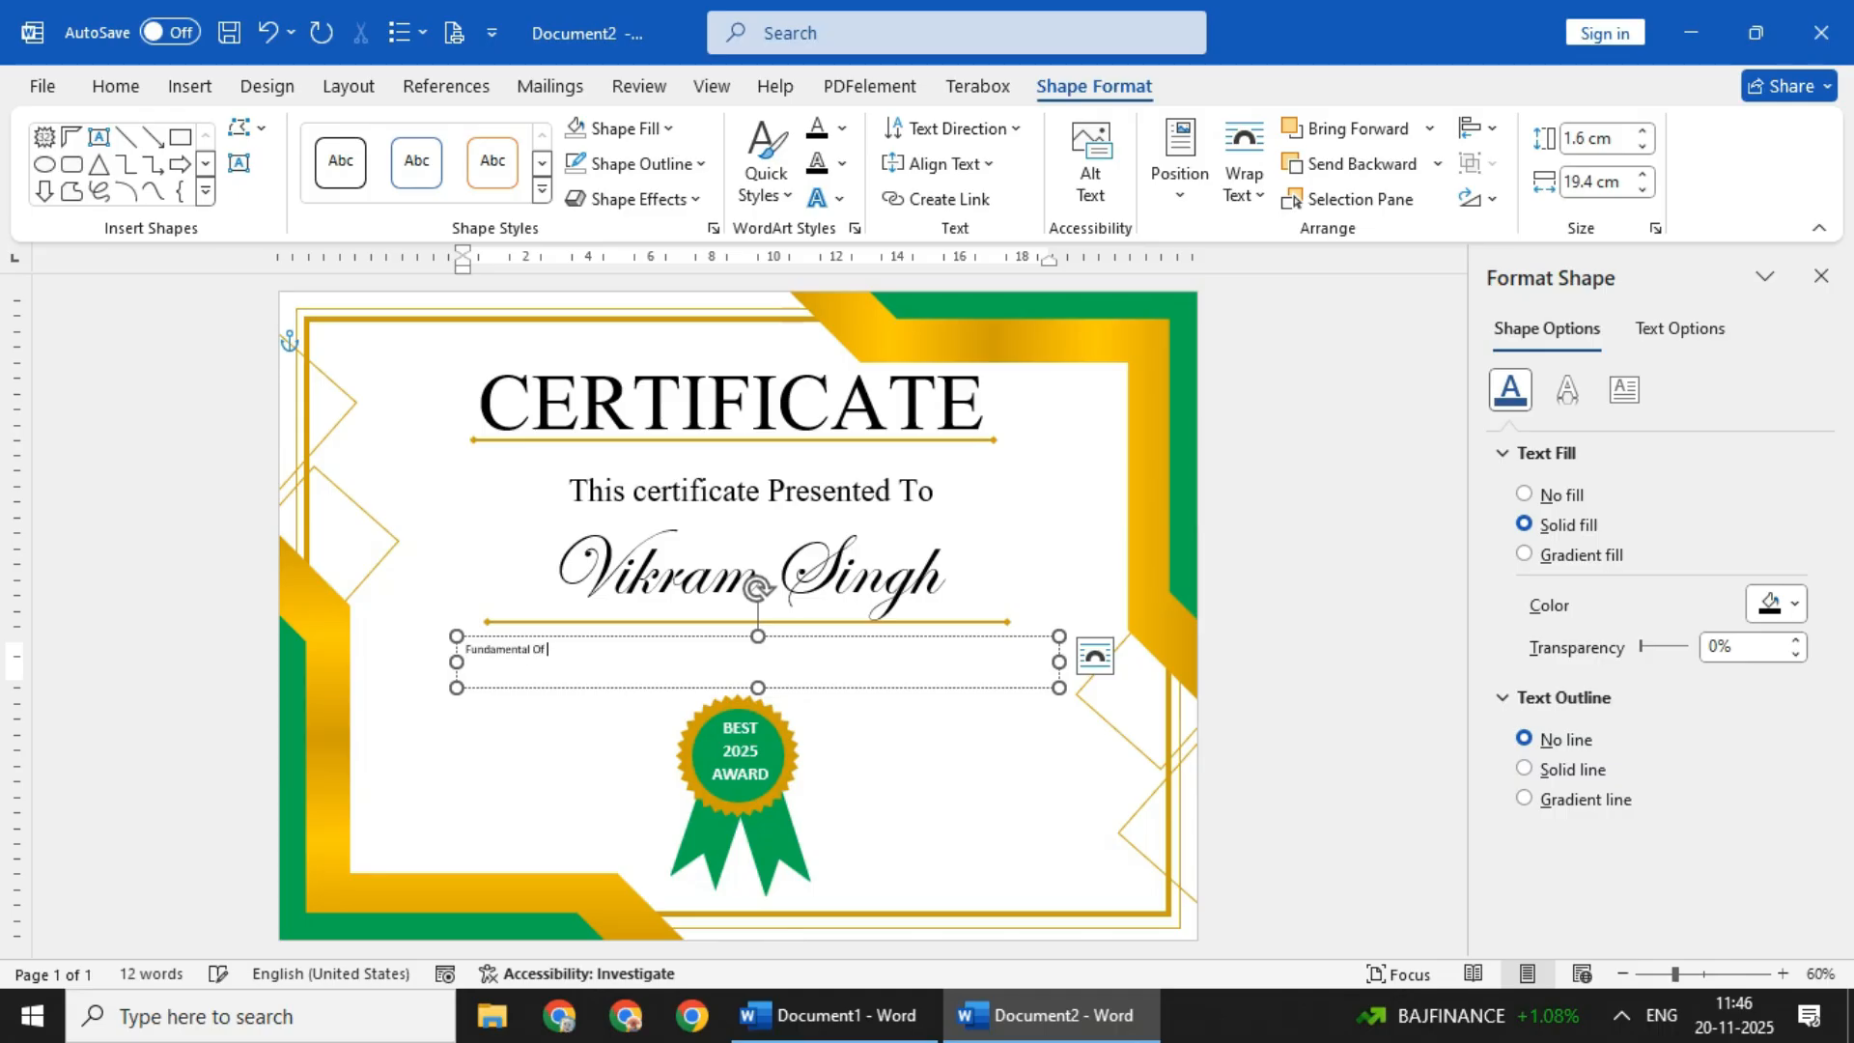
pyautogui.write(' Computer Application')
# - Centre the course name, set its font to Kunstler Script at 48 pt and enlarge its text box to fit
pyautogui.click(849, 636)
pyautogui.click(115, 86)
pyautogui.click(616, 182)
pyautogui.tripleClick(391, 138)
pyautogui.tripleClick(391, 138)
pyautogui.click(391, 138)
pyautogui.click(391, 138)
pyautogui.click(391, 138)
pyautogui.click(391, 138)
pyautogui.click(428, 138)
pyautogui.click(301, 138)
pyautogui.click(242, 485)
pyautogui.click(391, 138)
pyautogui.click(391, 138)
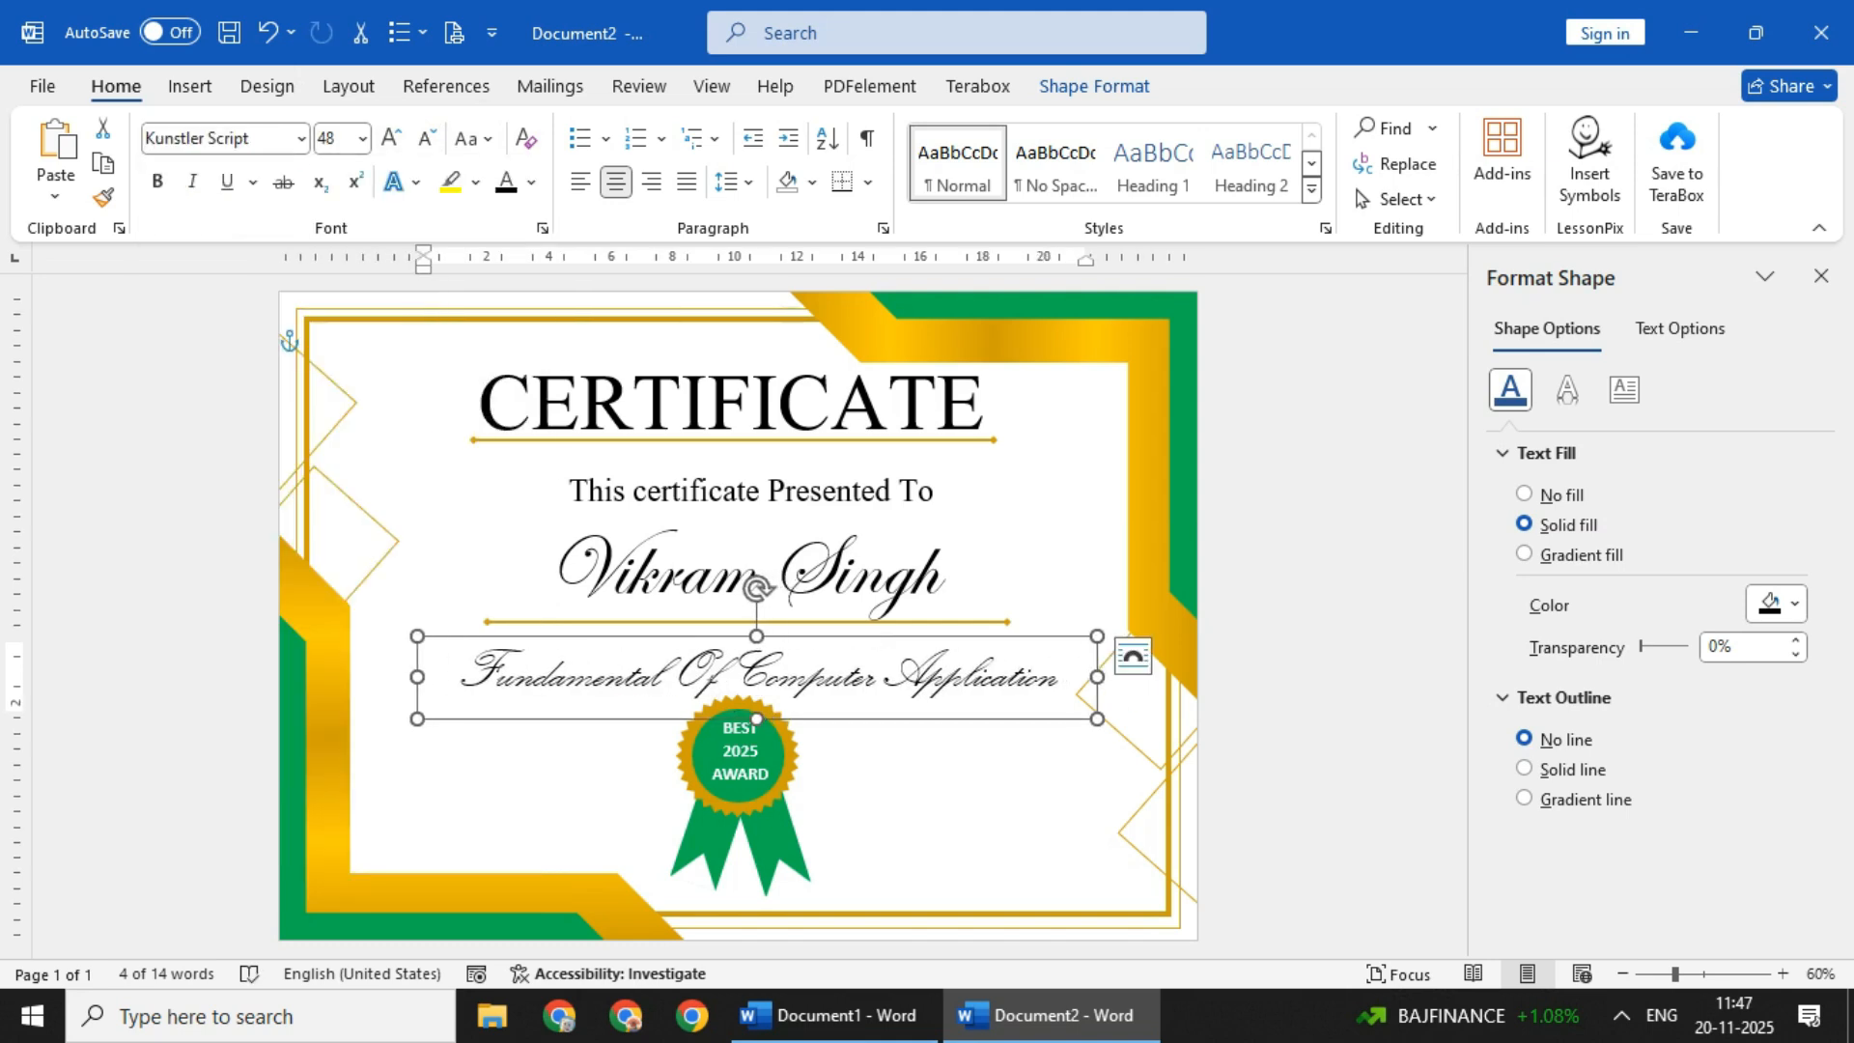
# - Group the parts of the ribbon badge and position it slightly lower, clear of the course name
pyautogui.click(741, 751)
pyautogui.click(772, 839)
pyautogui.click(740, 750)
pyautogui.keyDown('shift'); pyautogui.click(772, 838); pyautogui.keyUp('shift')
pyautogui.rightClick(794, 856)
pyautogui.moveTo(927, 419)
pyautogui.click(1167, 422)
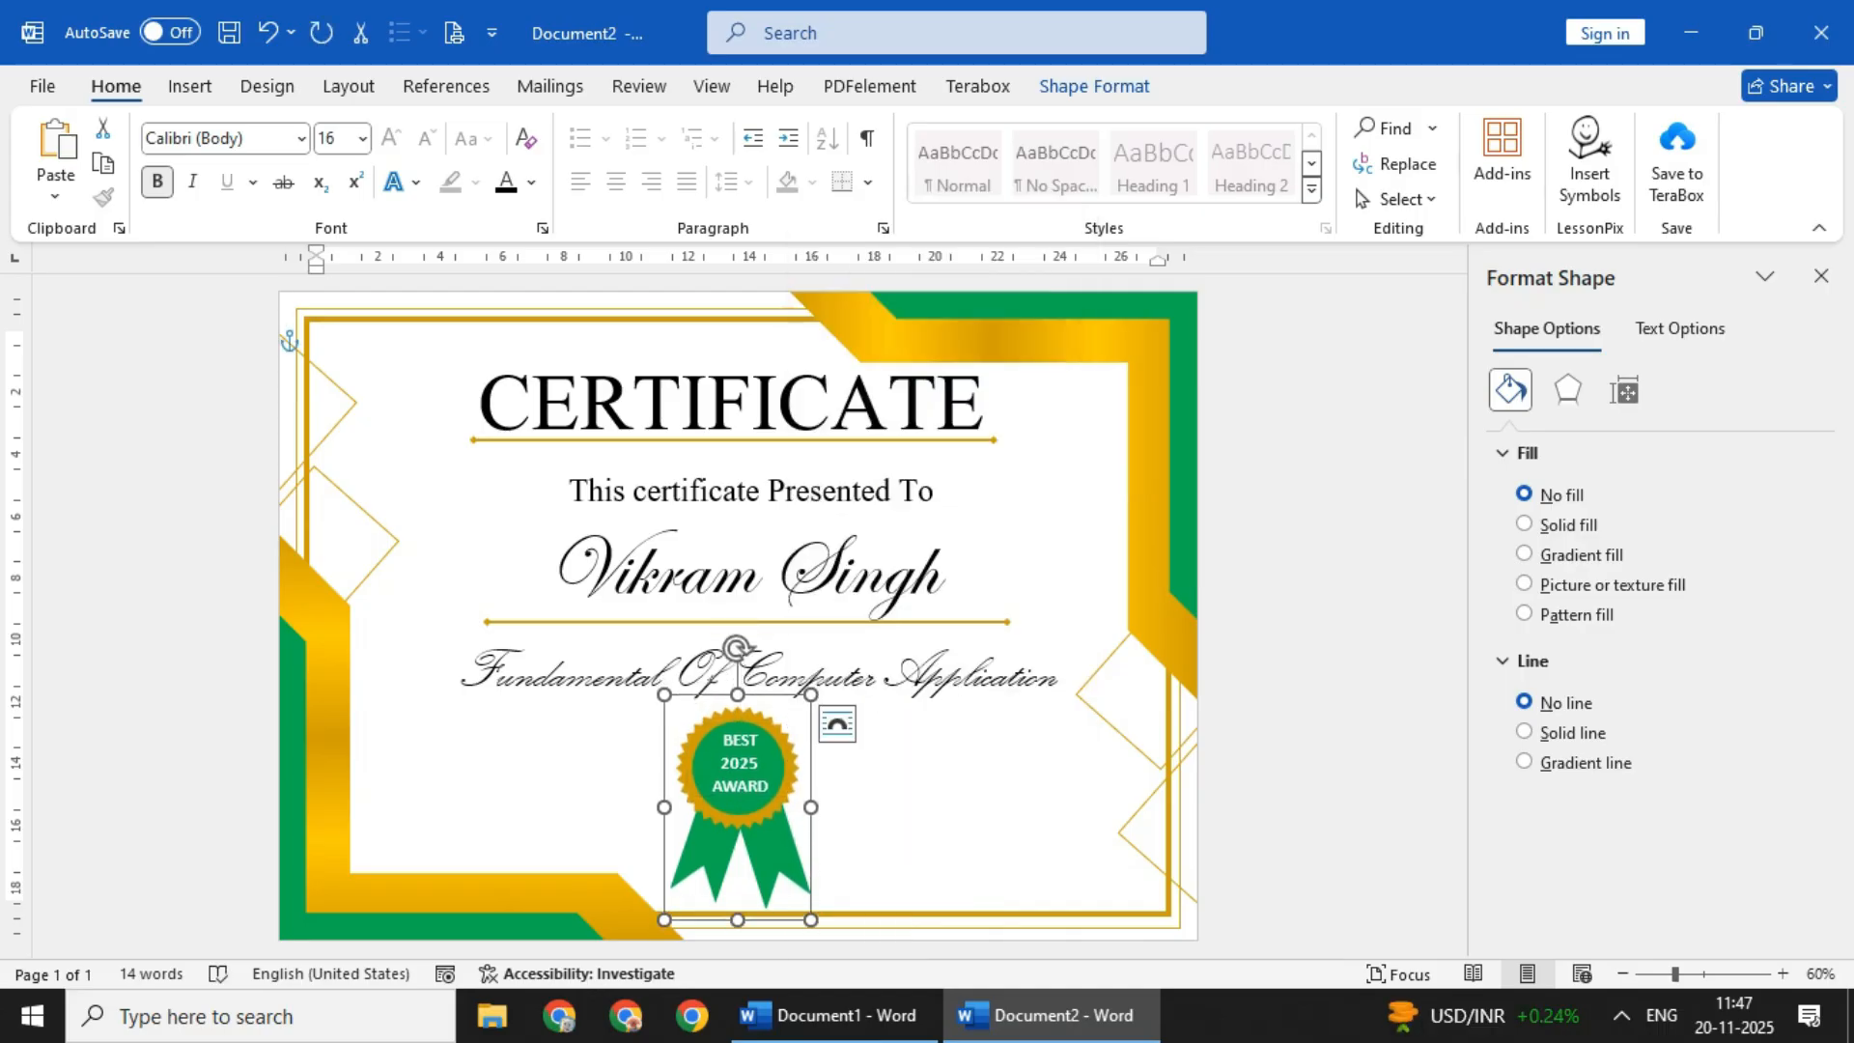
# - Nudge the badge's right ribbon tail slightly up and to the left, level with the other tail
pyautogui.click(917, 811)
pyautogui.click(776, 850)
pyautogui.press('Up')
pyautogui.press('Up')
pyautogui.press('Up')
pyautogui.press('Up')
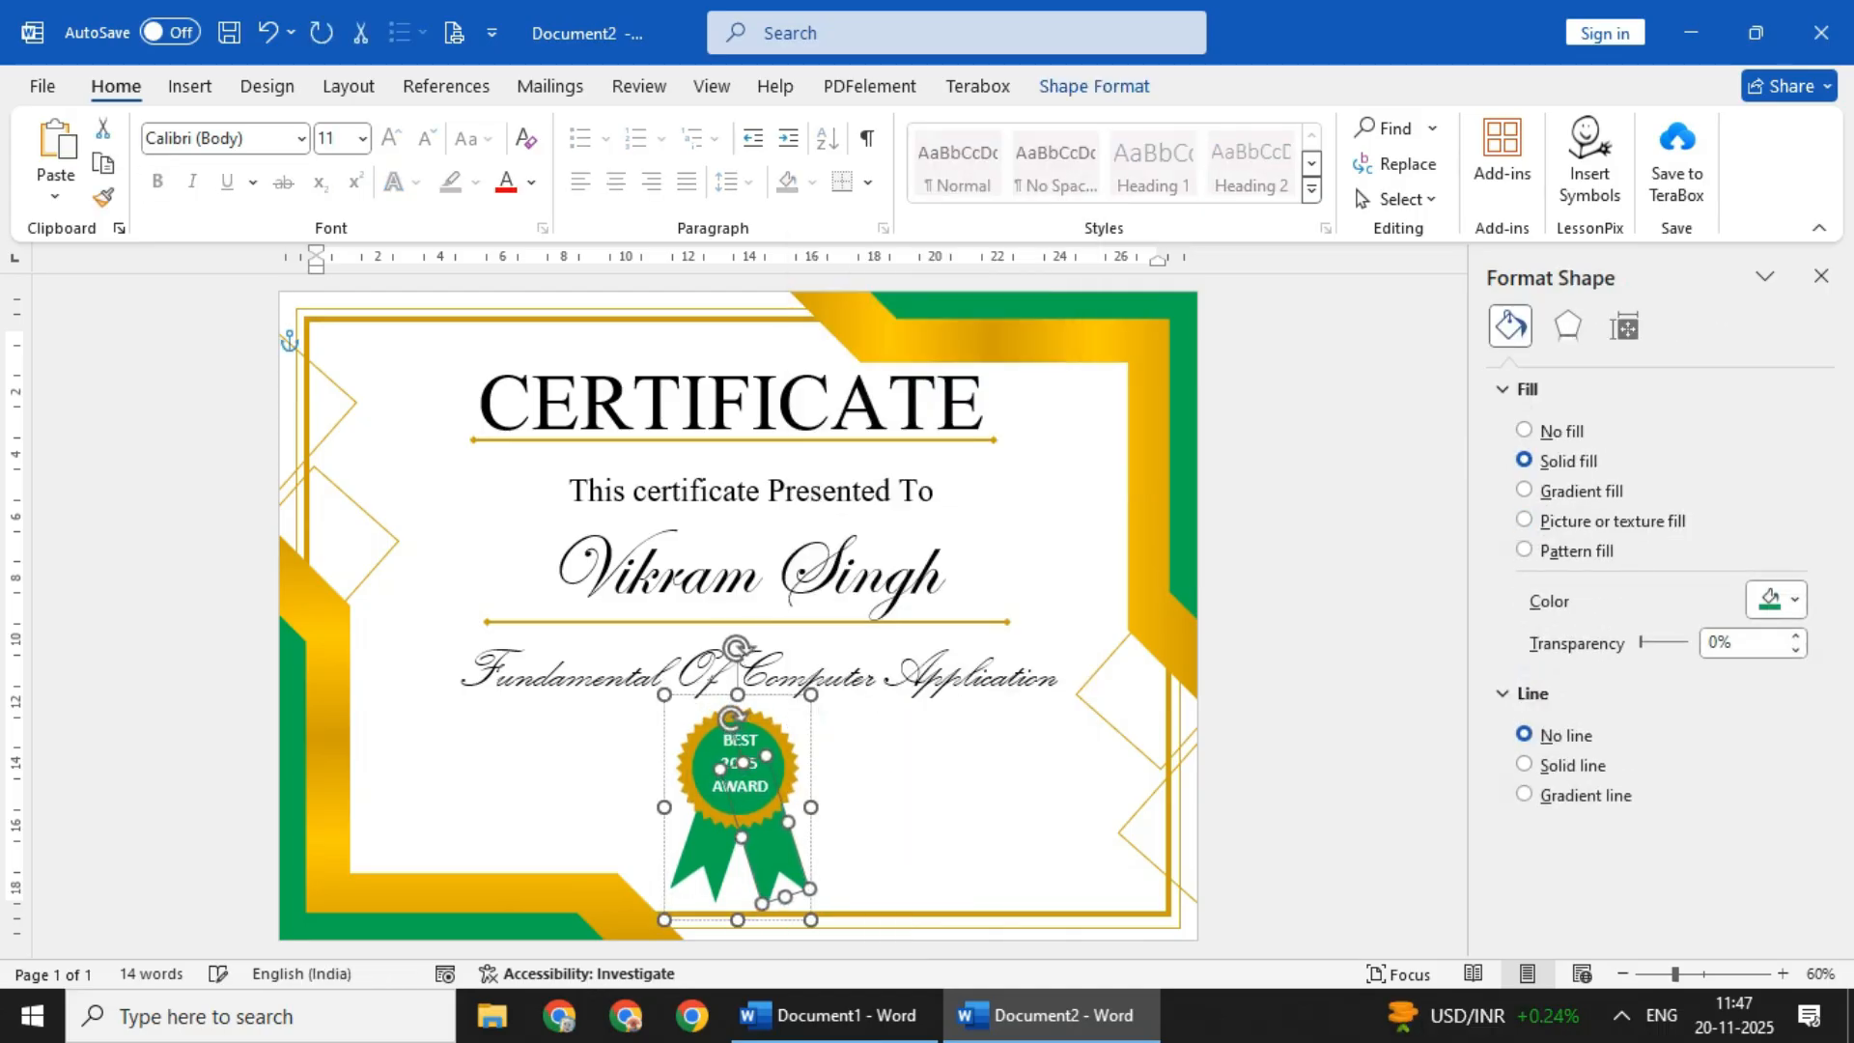
pyautogui.click(784, 883)
pyautogui.press('Up')
pyautogui.press('Up')
pyautogui.press('Up')
pyautogui.click(917, 812)
pyautogui.click(784, 881)
pyautogui.press('Up')
pyautogui.click(918, 811)
pyautogui.click(784, 880)
pyautogui.click(918, 811)
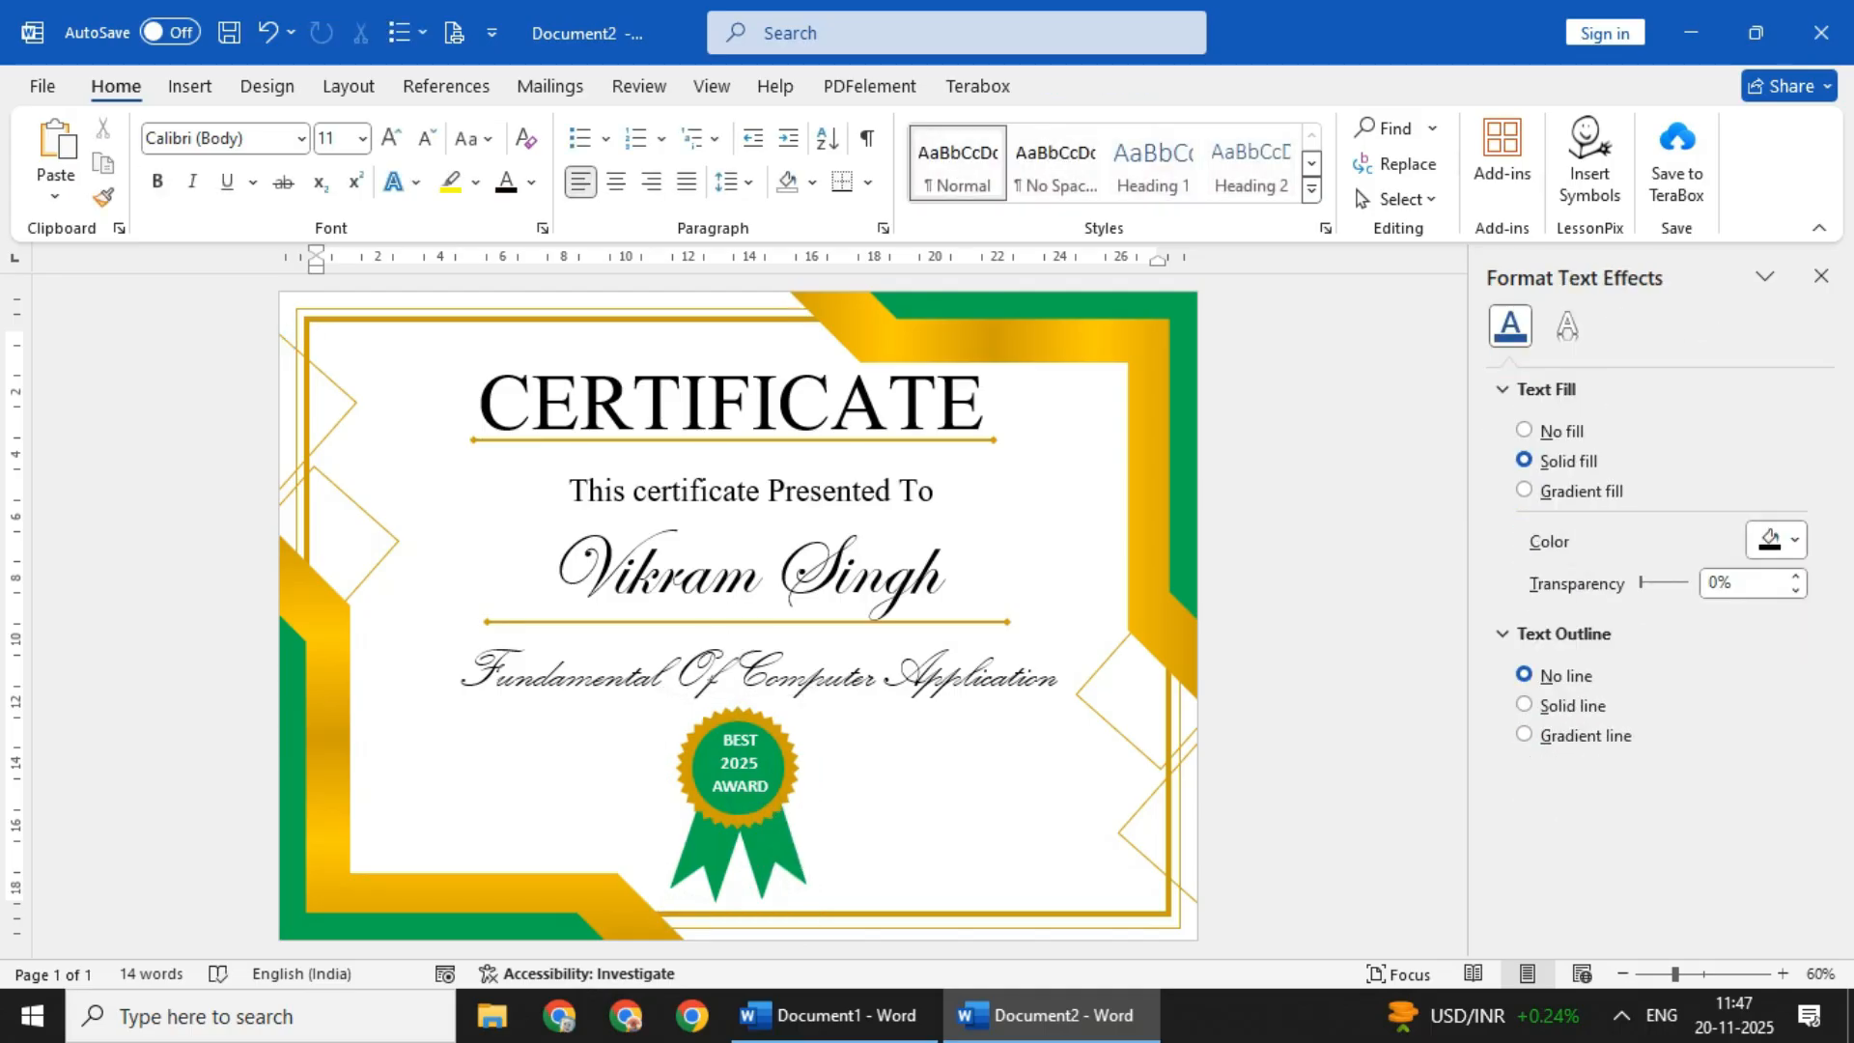
pyautogui.click(784, 881)
pyautogui.press('Left')
pyautogui.click(811, 925)
pyautogui.click(778, 849)
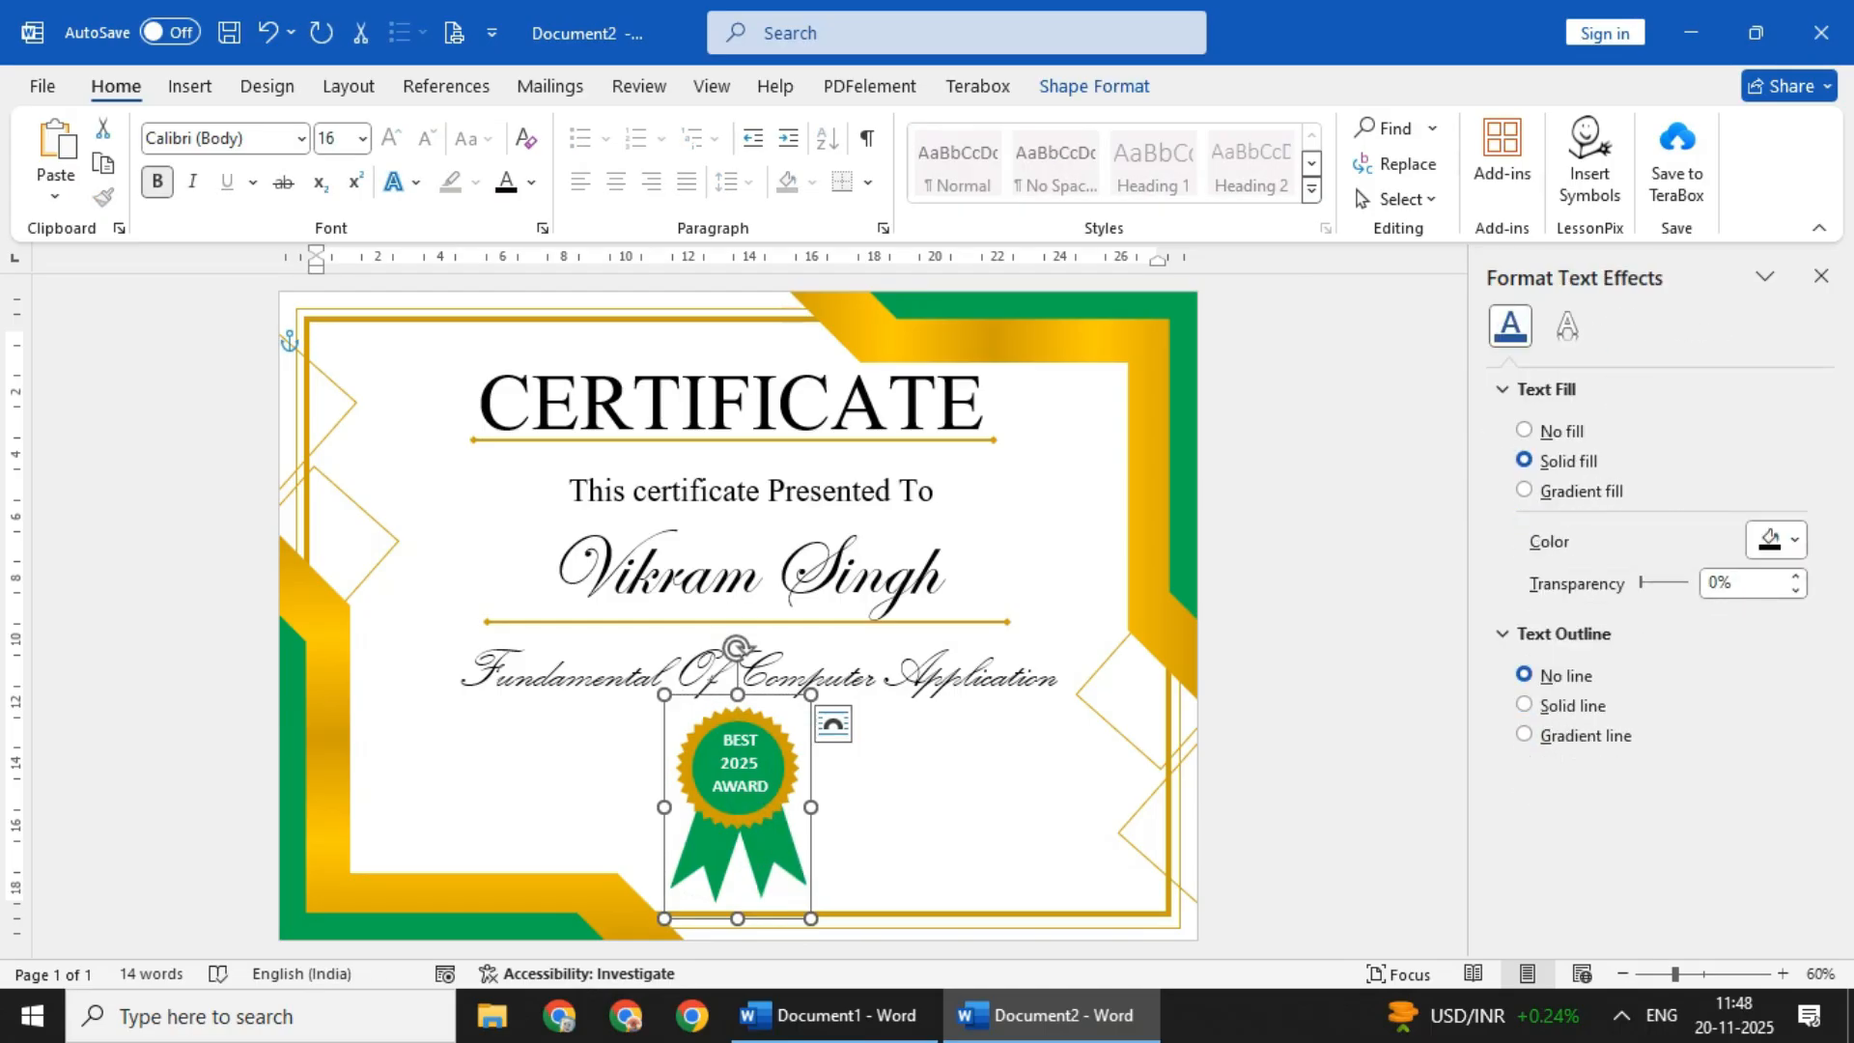
# - Nudge the "Fundamental Of Computer Application" text box to the left and slightly down
pyautogui.click(917, 811)
pyautogui.click(898, 719)
pyautogui.press('Left')
pyautogui.press('Left')
pyautogui.press('Down')
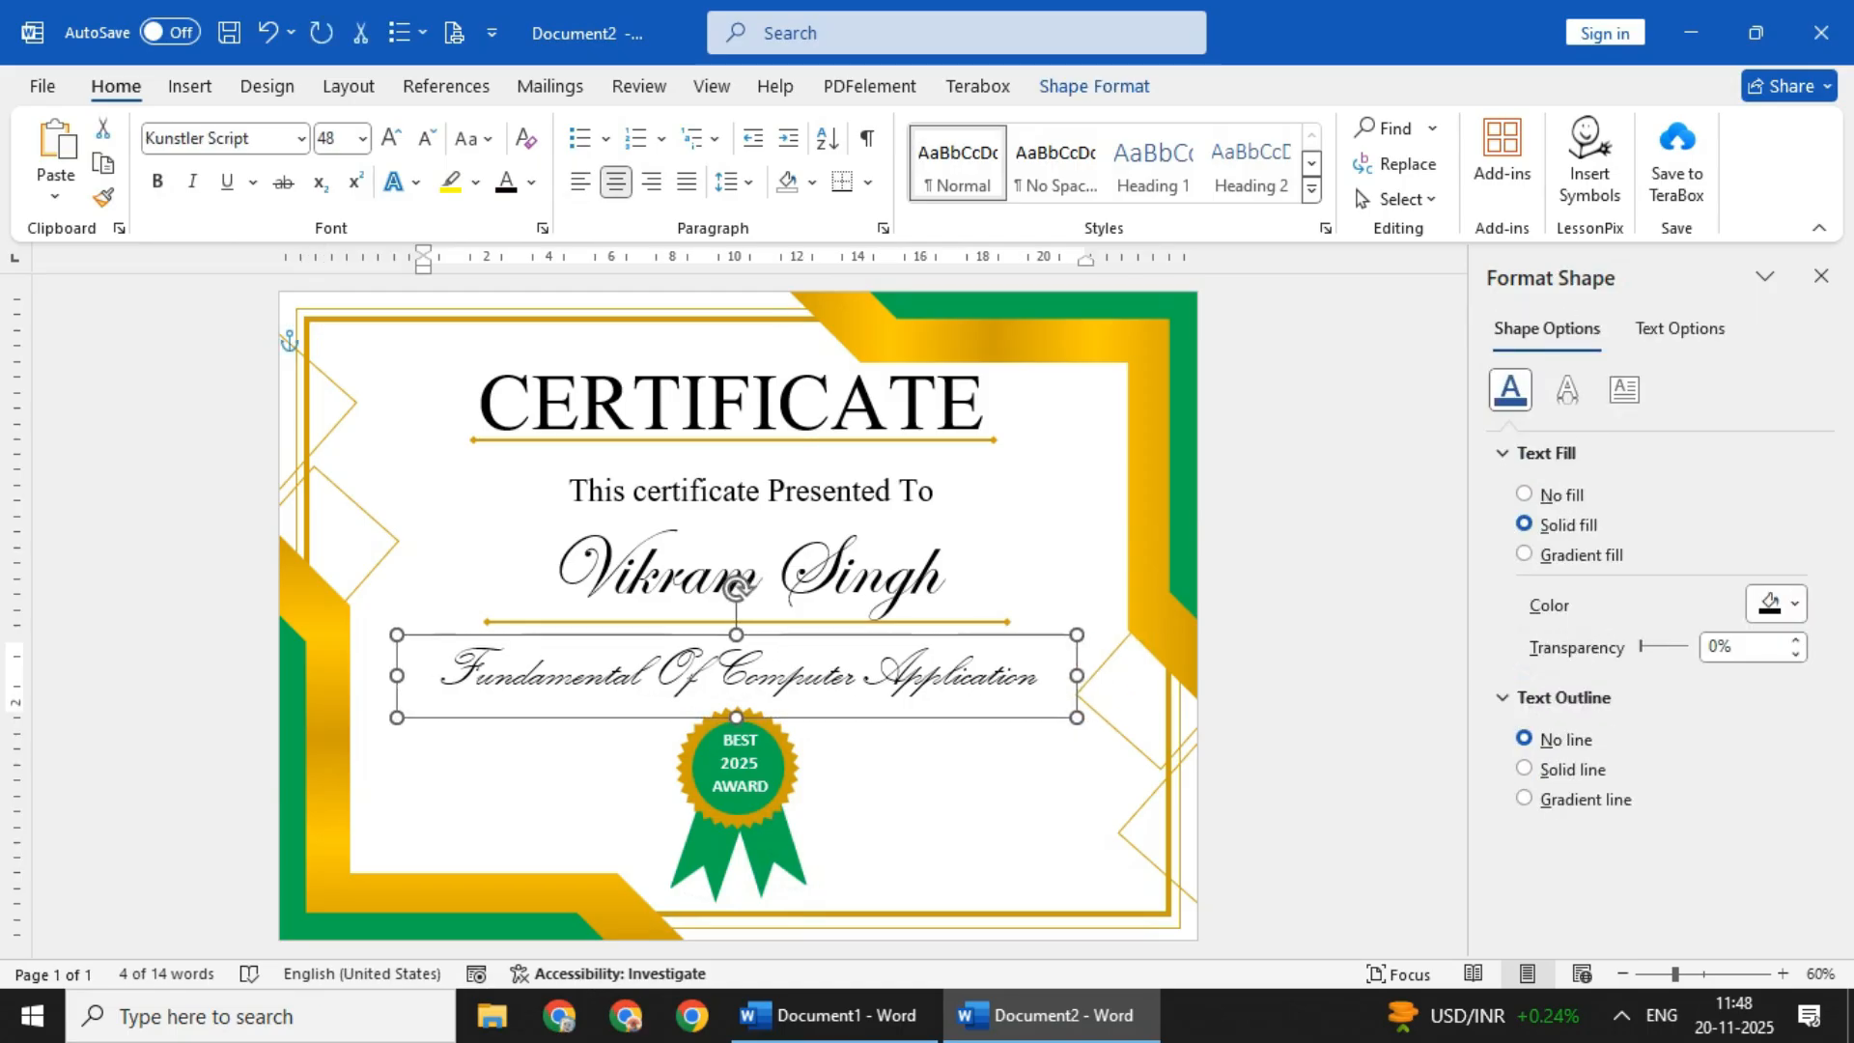
pyautogui.press('Left')
pyautogui.click(917, 811)
# - Try gold for the recipient's name and recolour it green
pyautogui.click(869, 638)
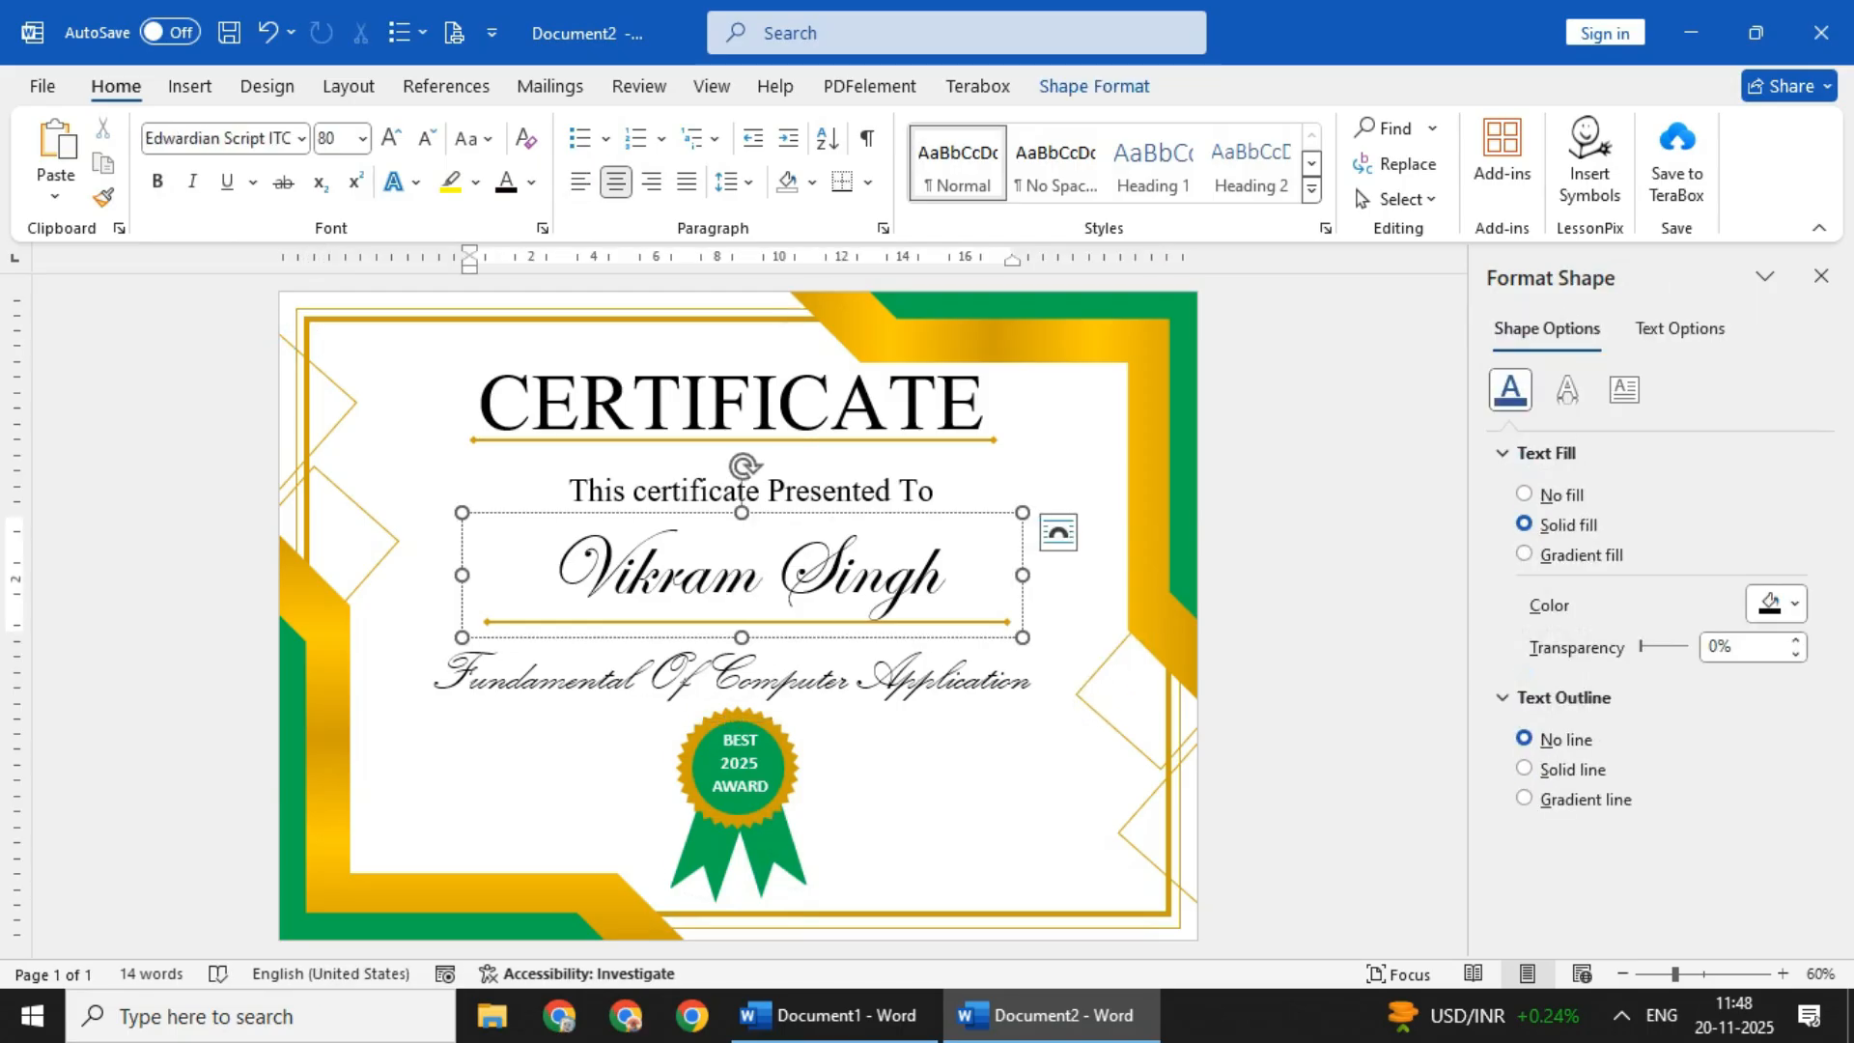
pyautogui.click(531, 182)
pyautogui.click(504, 618)
pyautogui.click(917, 811)
pyautogui.click(869, 637)
pyautogui.click(531, 182)
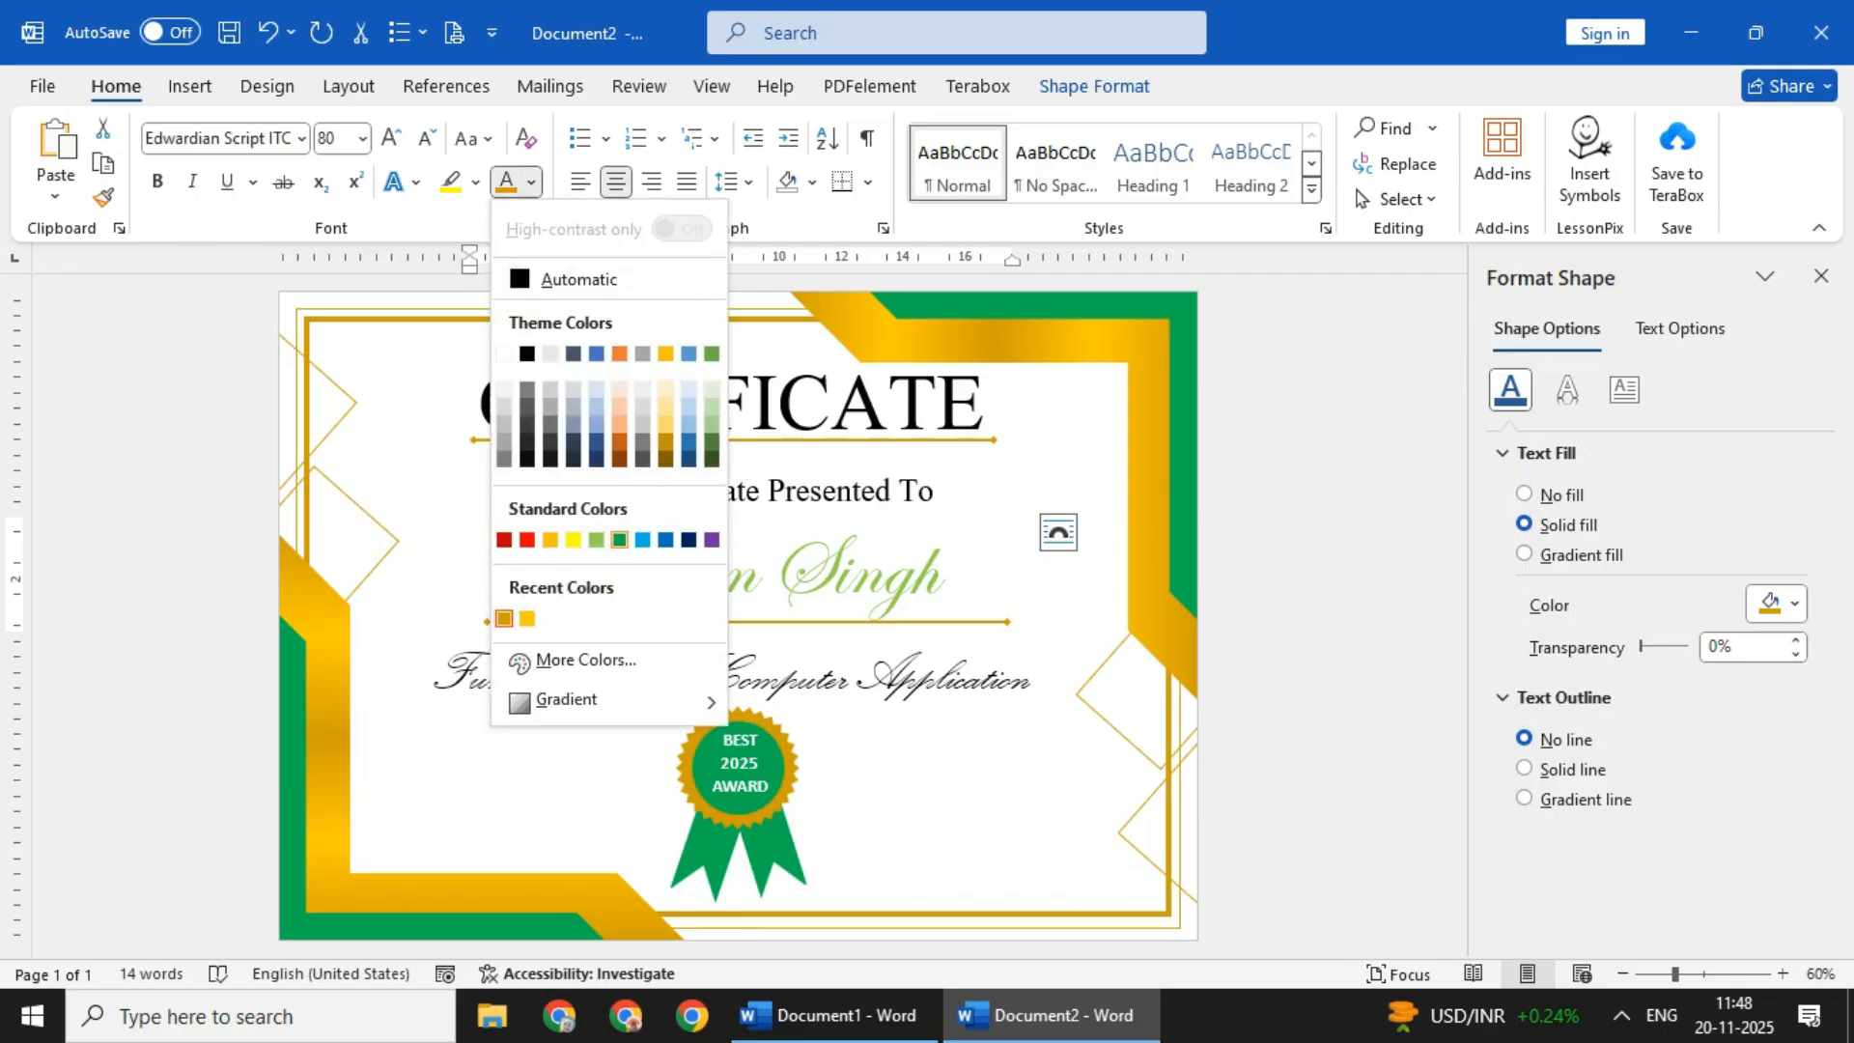
pyautogui.click(593, 534)
# - Try gold on the CERTIFICATE title and settle on the standard green font colour
pyautogui.click(734, 406)
pyautogui.click(532, 181)
pyautogui.click(504, 618)
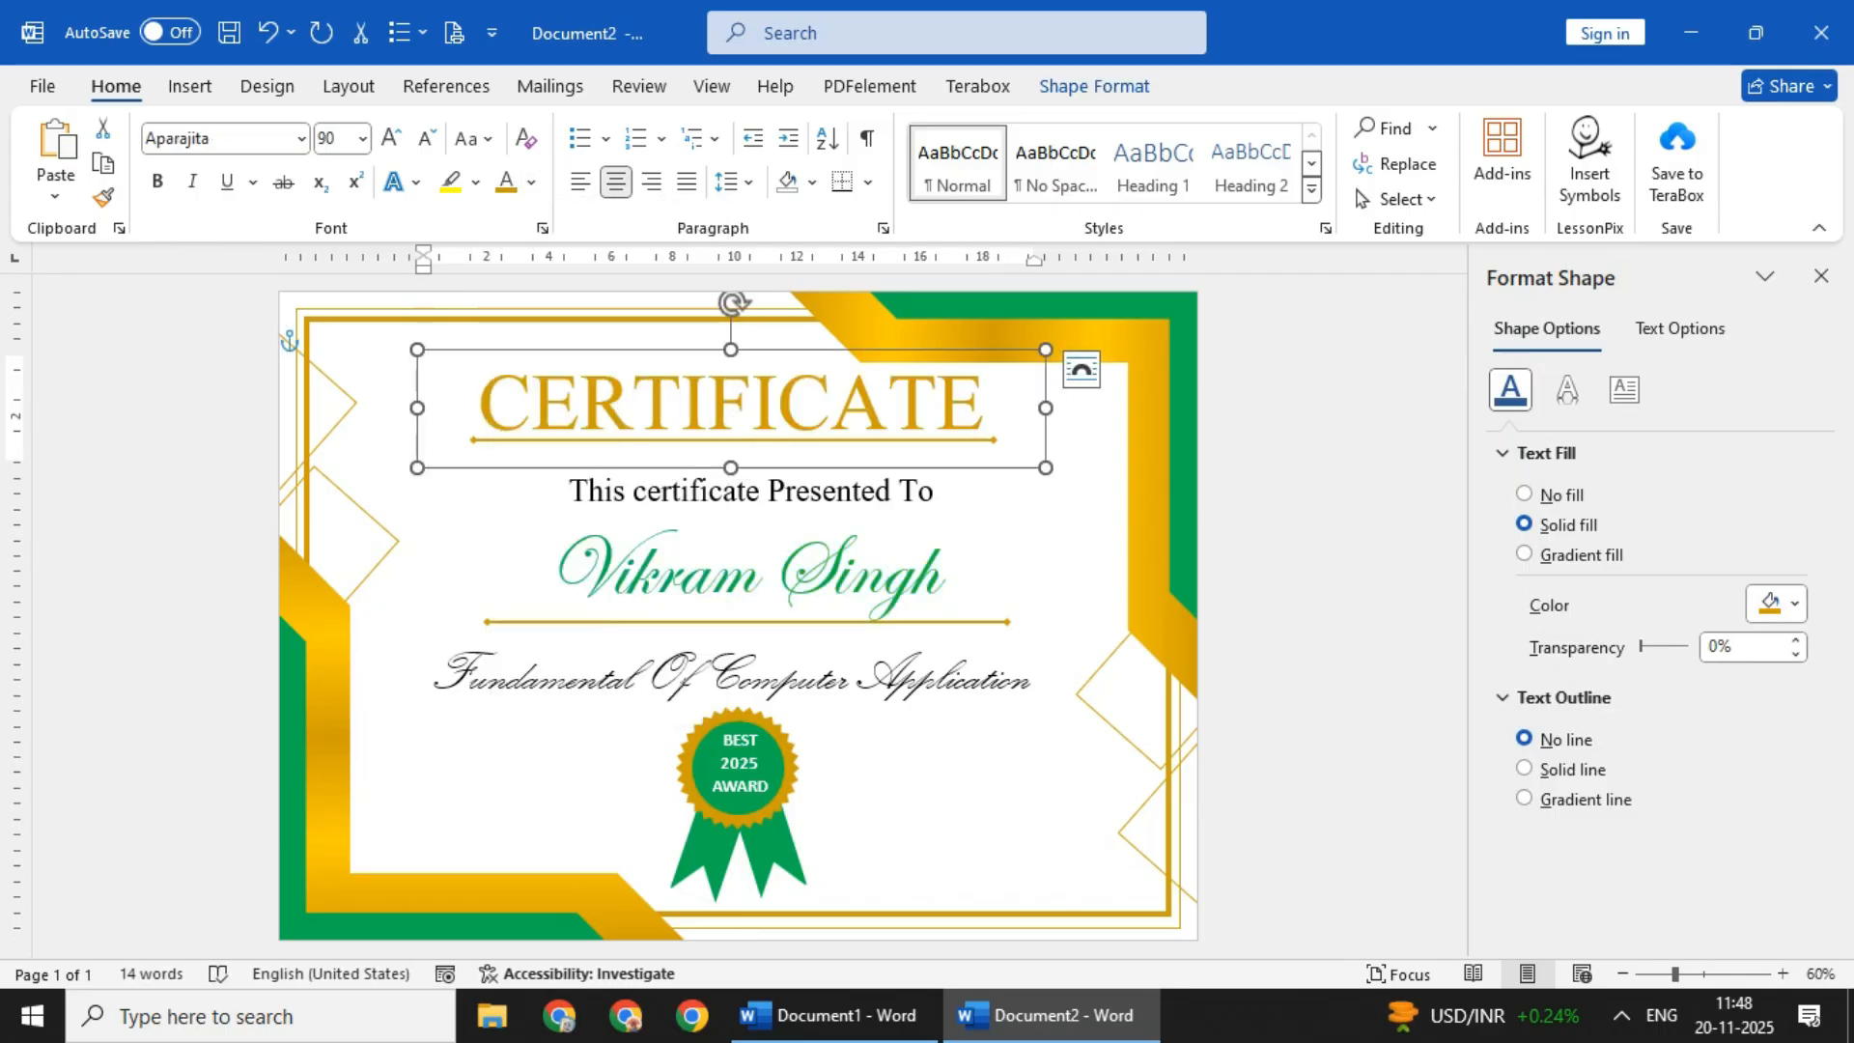
pyautogui.click(531, 181)
pyautogui.click(620, 541)
# - Try a gold font colour on the course name and restore its automatic colour
pyautogui.click(815, 679)
pyautogui.click(821, 638)
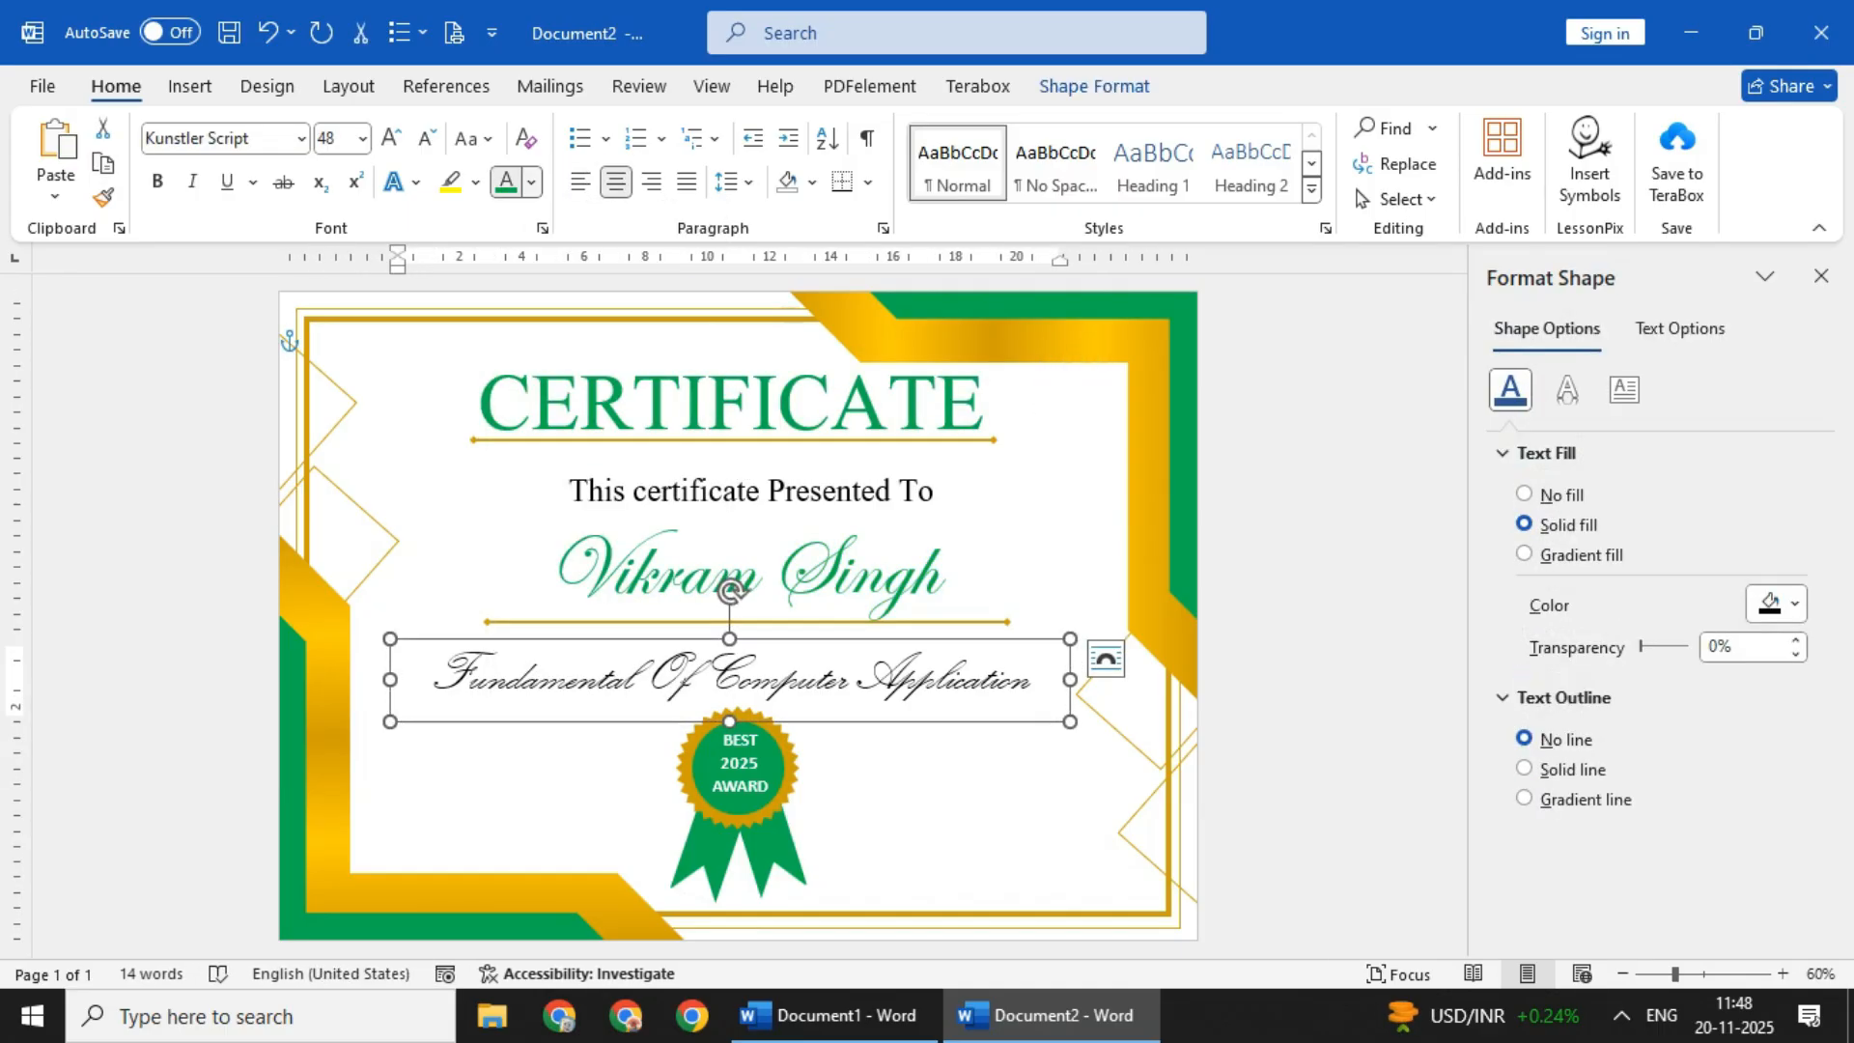
pyautogui.click(531, 181)
pyautogui.click(531, 181)
pyautogui.click(531, 181)
pyautogui.click(504, 617)
pyautogui.click(857, 679)
pyautogui.click(857, 638)
pyautogui.click(531, 181)
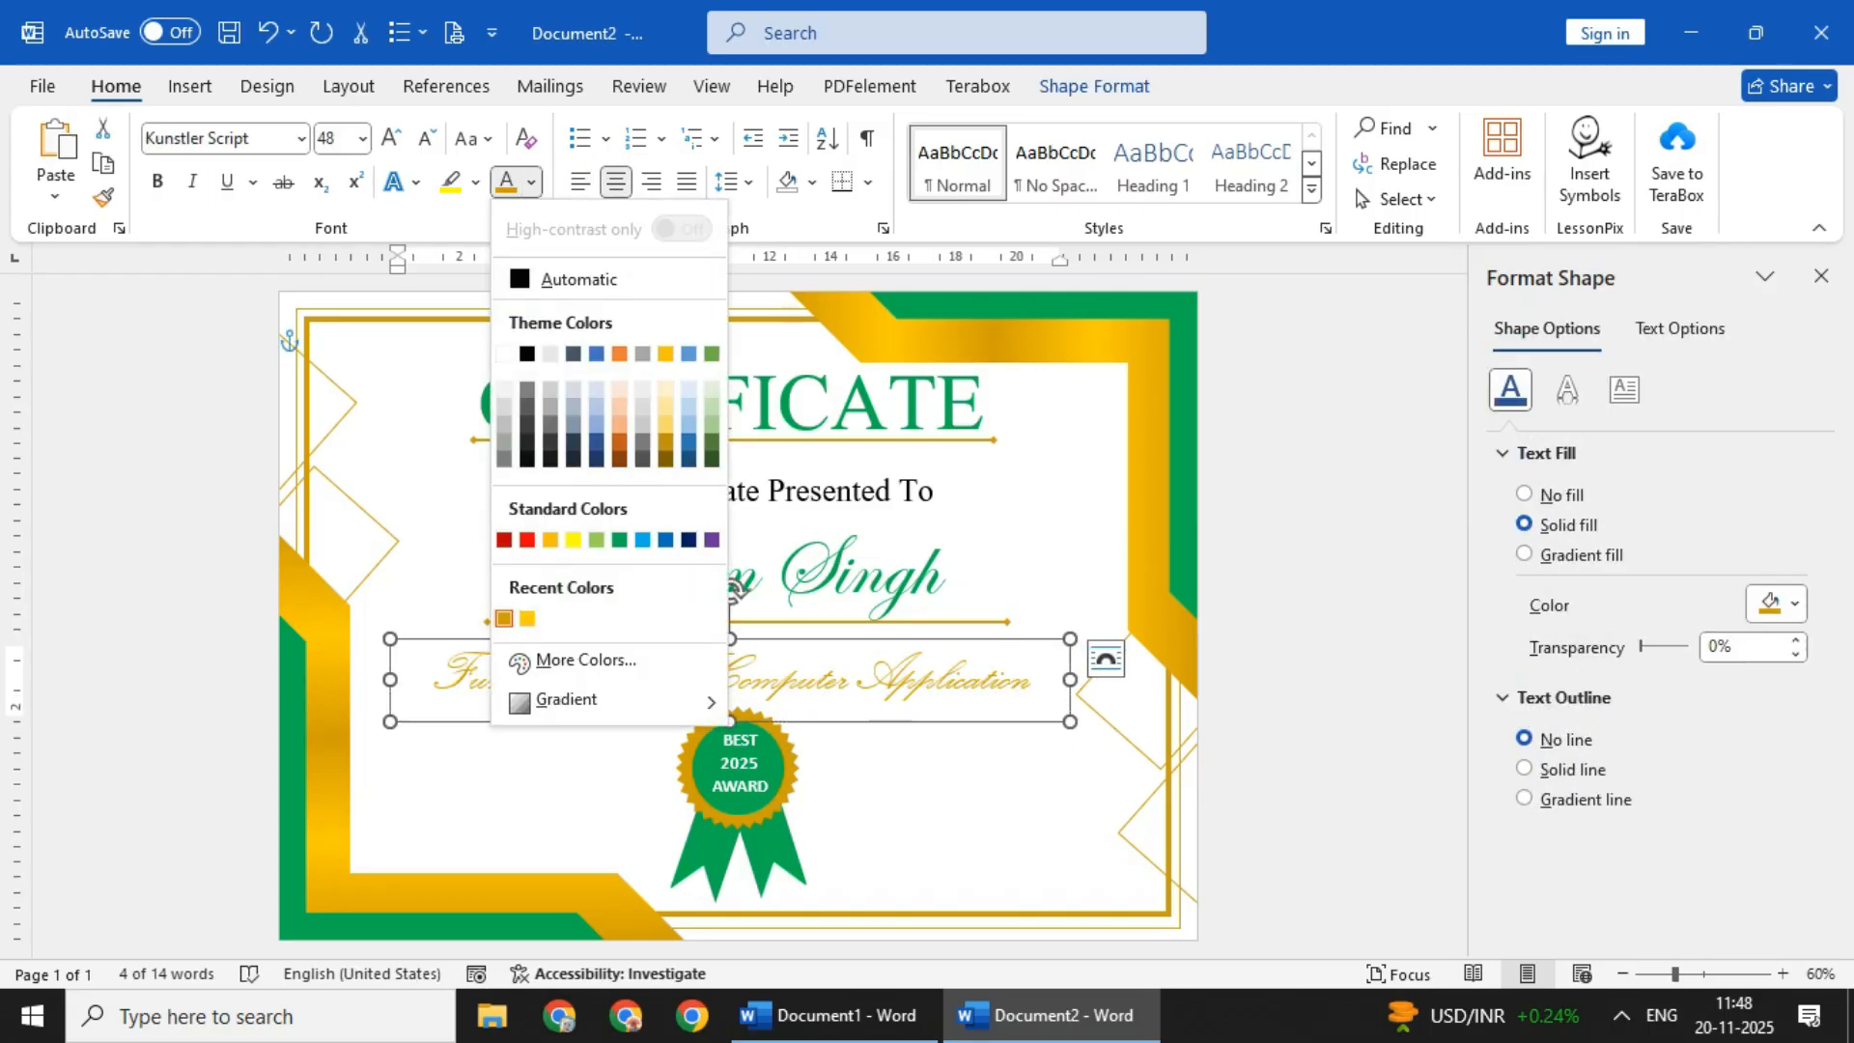
pyautogui.click(576, 278)
# - Align the title, presentation line, recipient's name, course name and both gold lines to a common centre
pyautogui.click(318, 337)
pyautogui.click(731, 404)
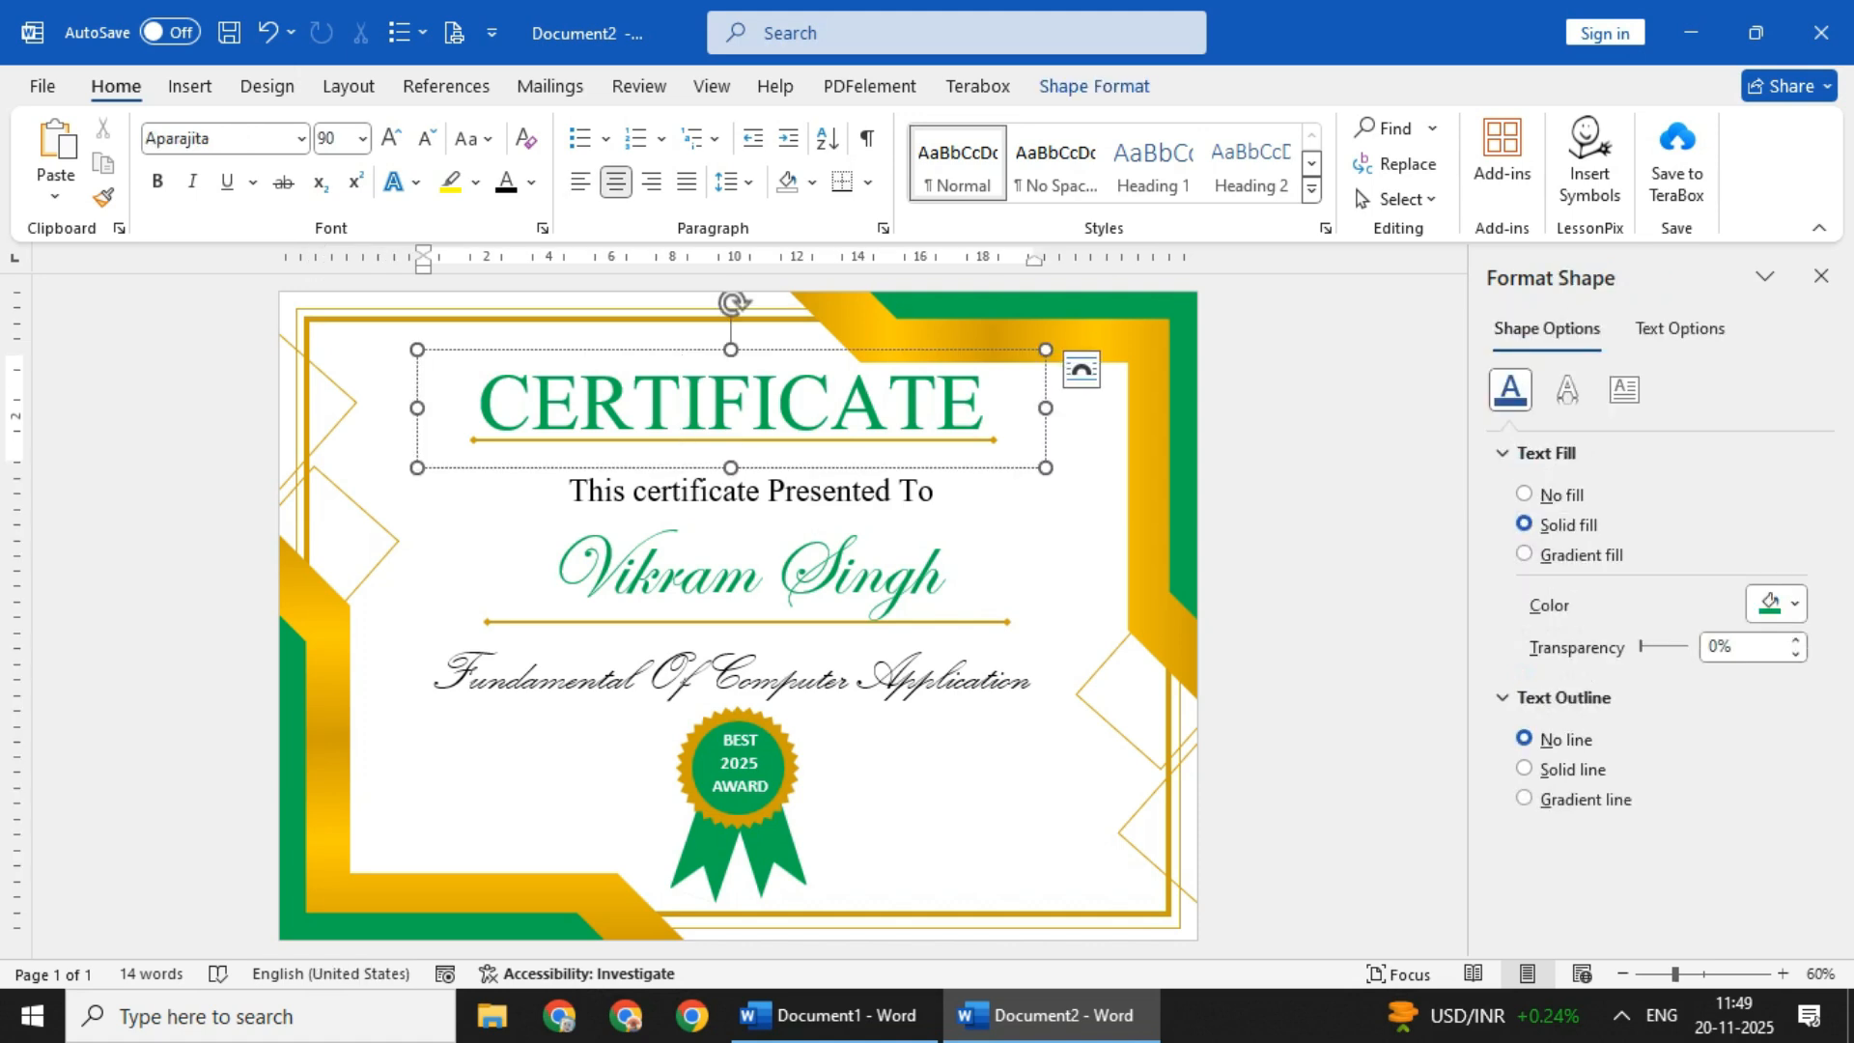
pyautogui.keyDown('shift'); pyautogui.click(734, 440); pyautogui.keyUp('shift')
pyautogui.keyDown('shift'); pyautogui.click(751, 491); pyautogui.keyUp('shift')
pyautogui.keyDown('shift'); pyautogui.click(751, 575); pyautogui.keyUp('shift')
pyautogui.keyDown('shift'); pyautogui.click(747, 622); pyautogui.keyUp('shift')
pyautogui.keyDown('shift'); pyautogui.click(731, 679); pyautogui.keyUp('shift')
pyautogui.click(1094, 86)
pyautogui.click(1478, 128)
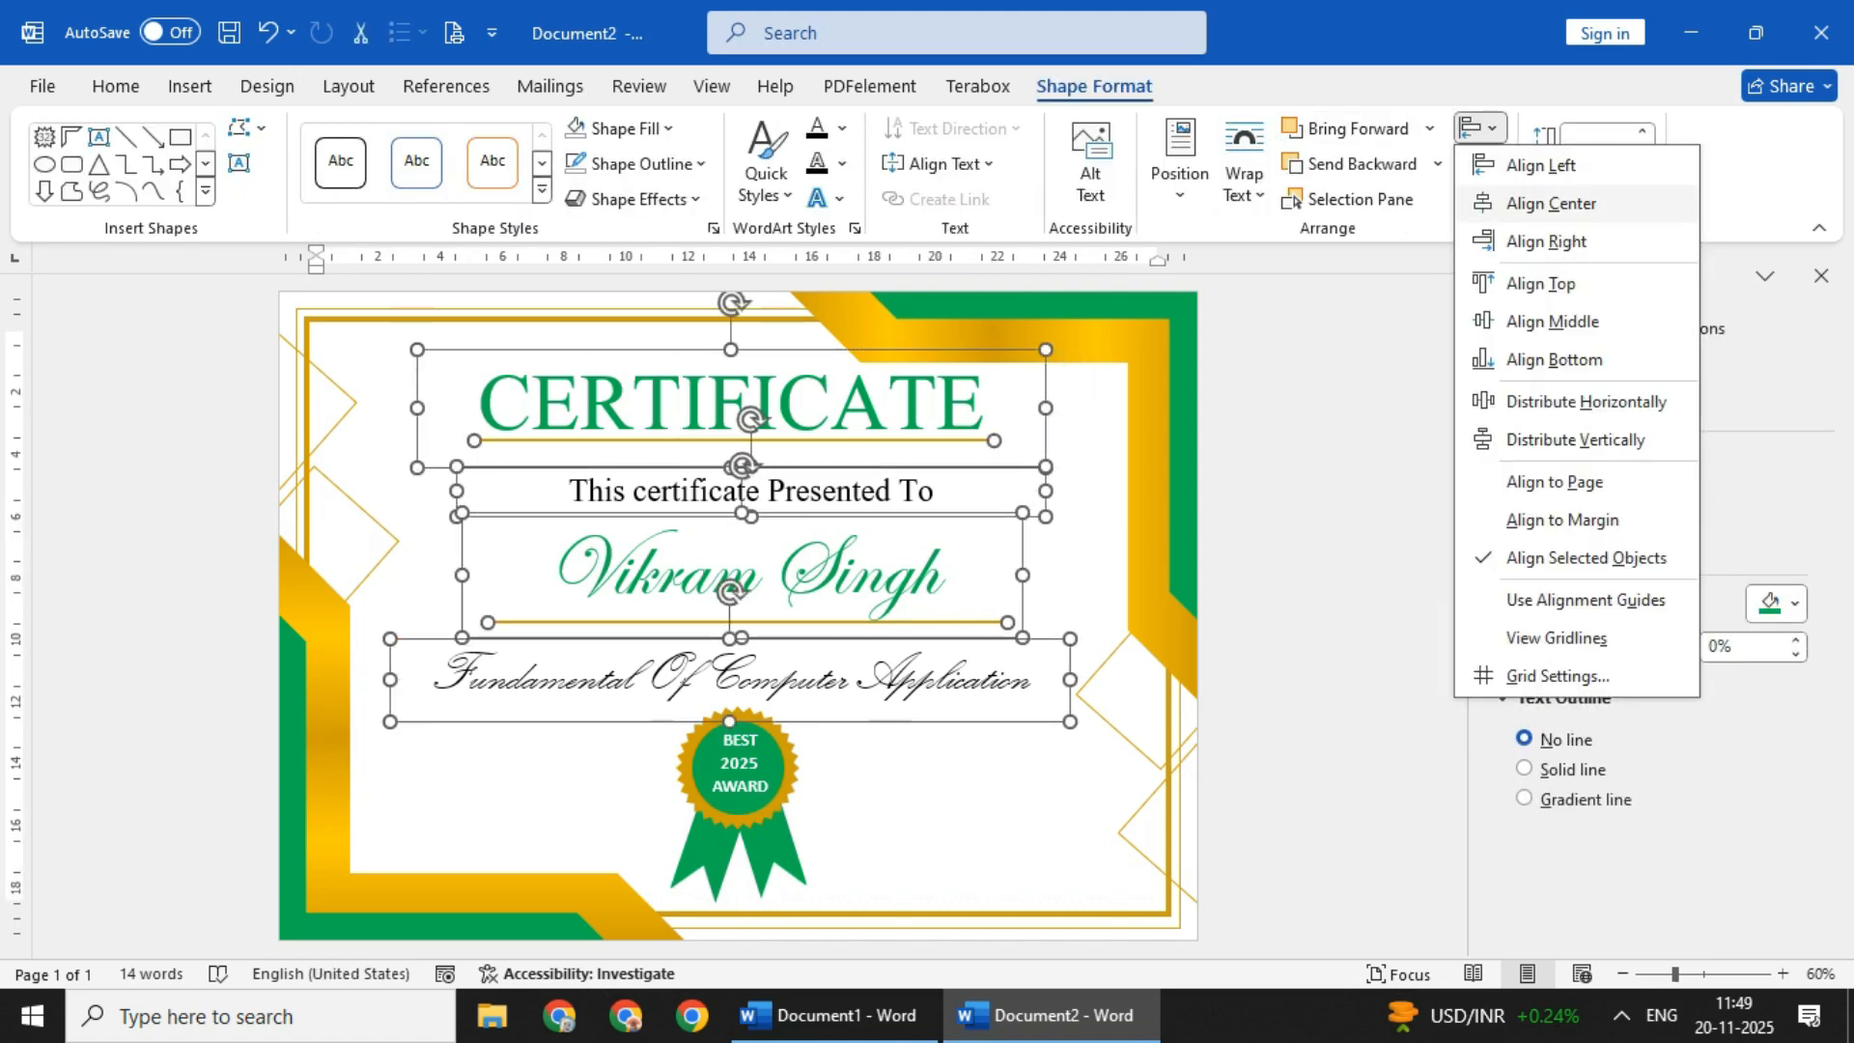
pyautogui.click(1552, 198)
pyautogui.press('Escape')
# - Draw a horizontal line about 5.08 cm long left of the badge and place a duplicate on its right side
pyautogui.click(190, 86)
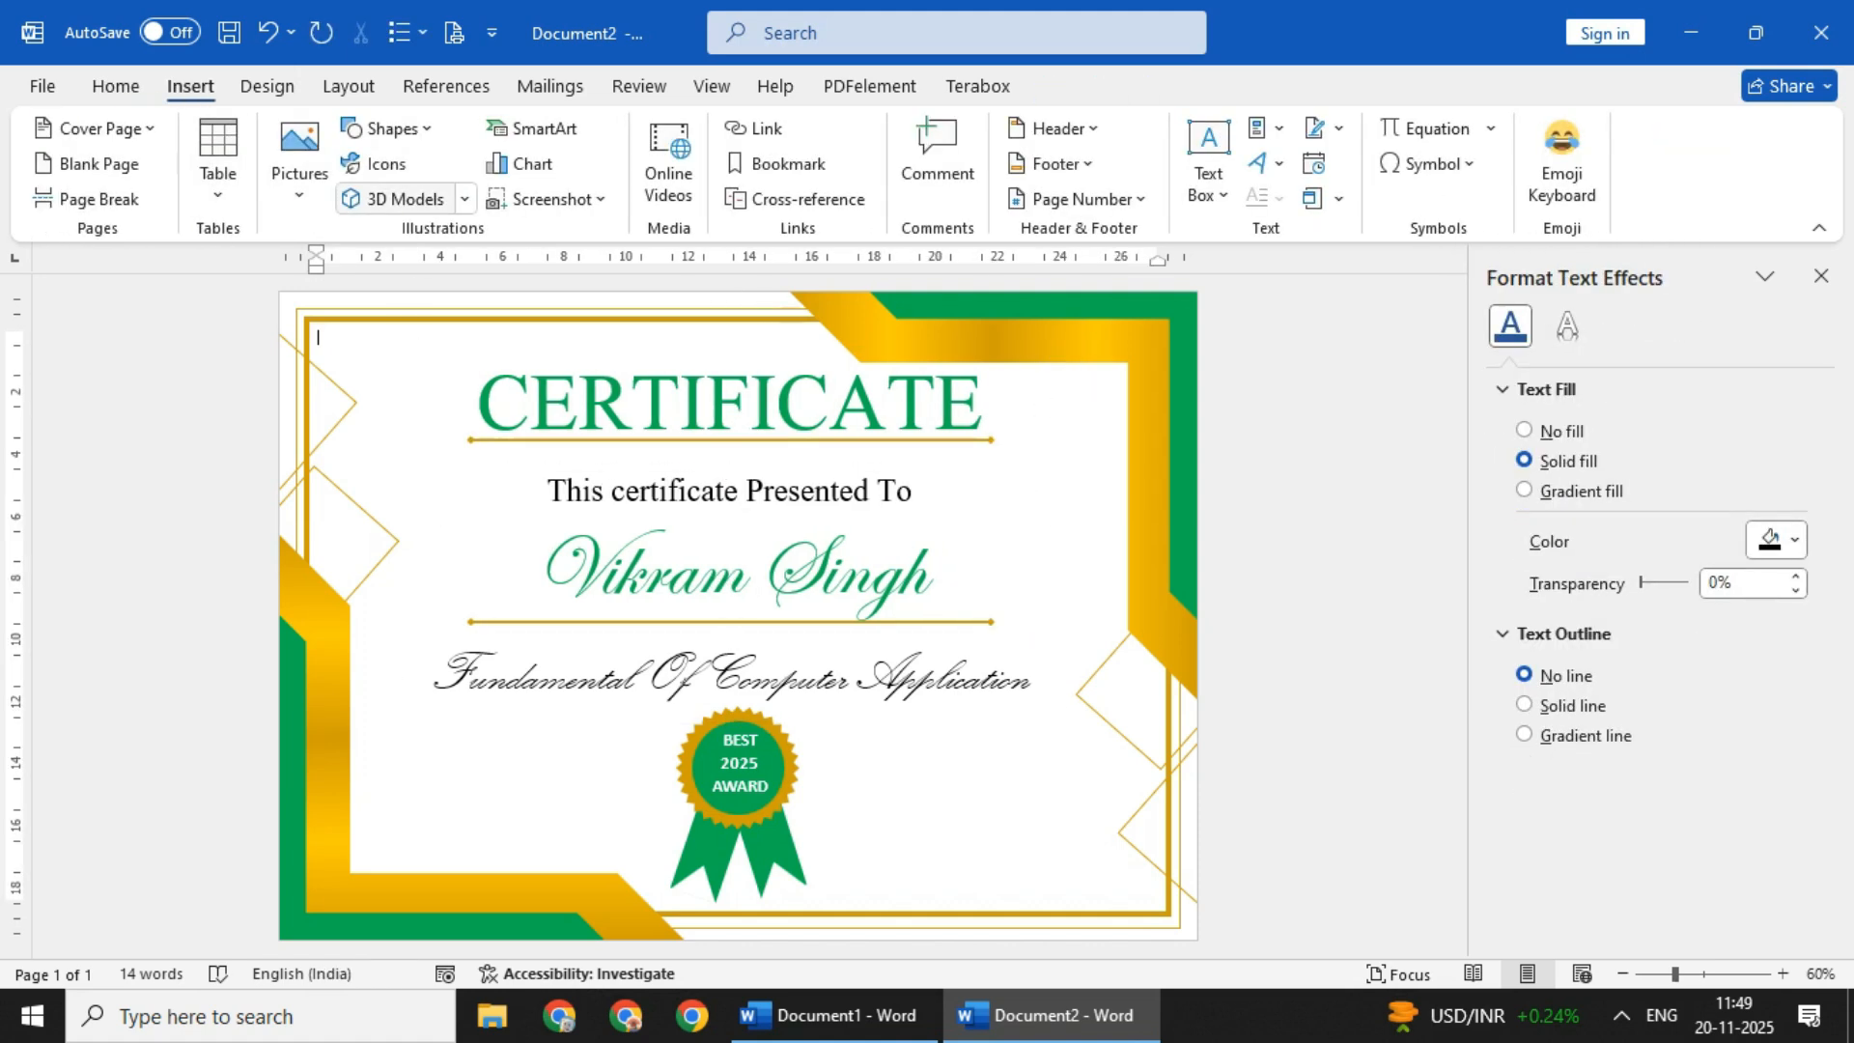
pyautogui.click(386, 129)
pyautogui.click(429, 199)
pyautogui.moveTo(385, 815); pyautogui.dragTo(980, 815)
pyautogui.hotkey('ctrl', 'd')
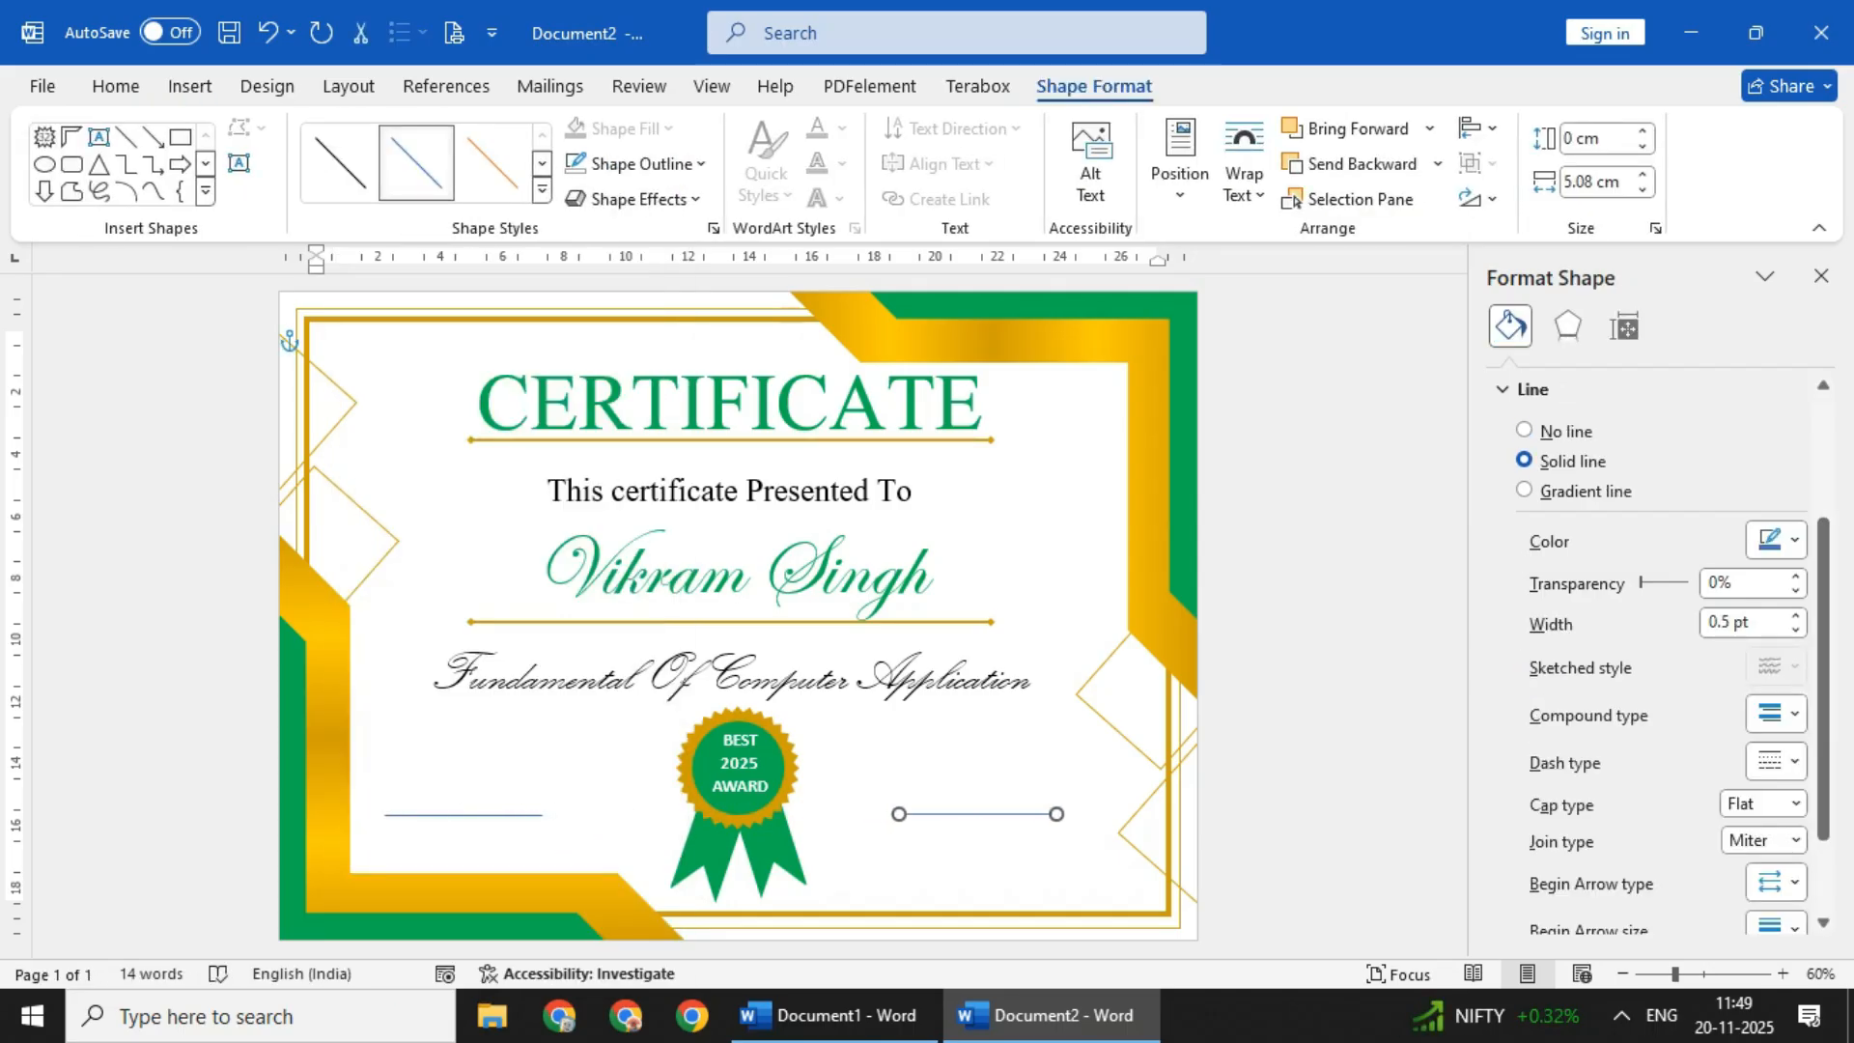
# - Increase the weight of the two short lines on either side of the badge
pyautogui.click(641, 163)
pyautogui.moveTo(618, 683)
pyautogui.click(869, 770)
pyautogui.click(464, 815)
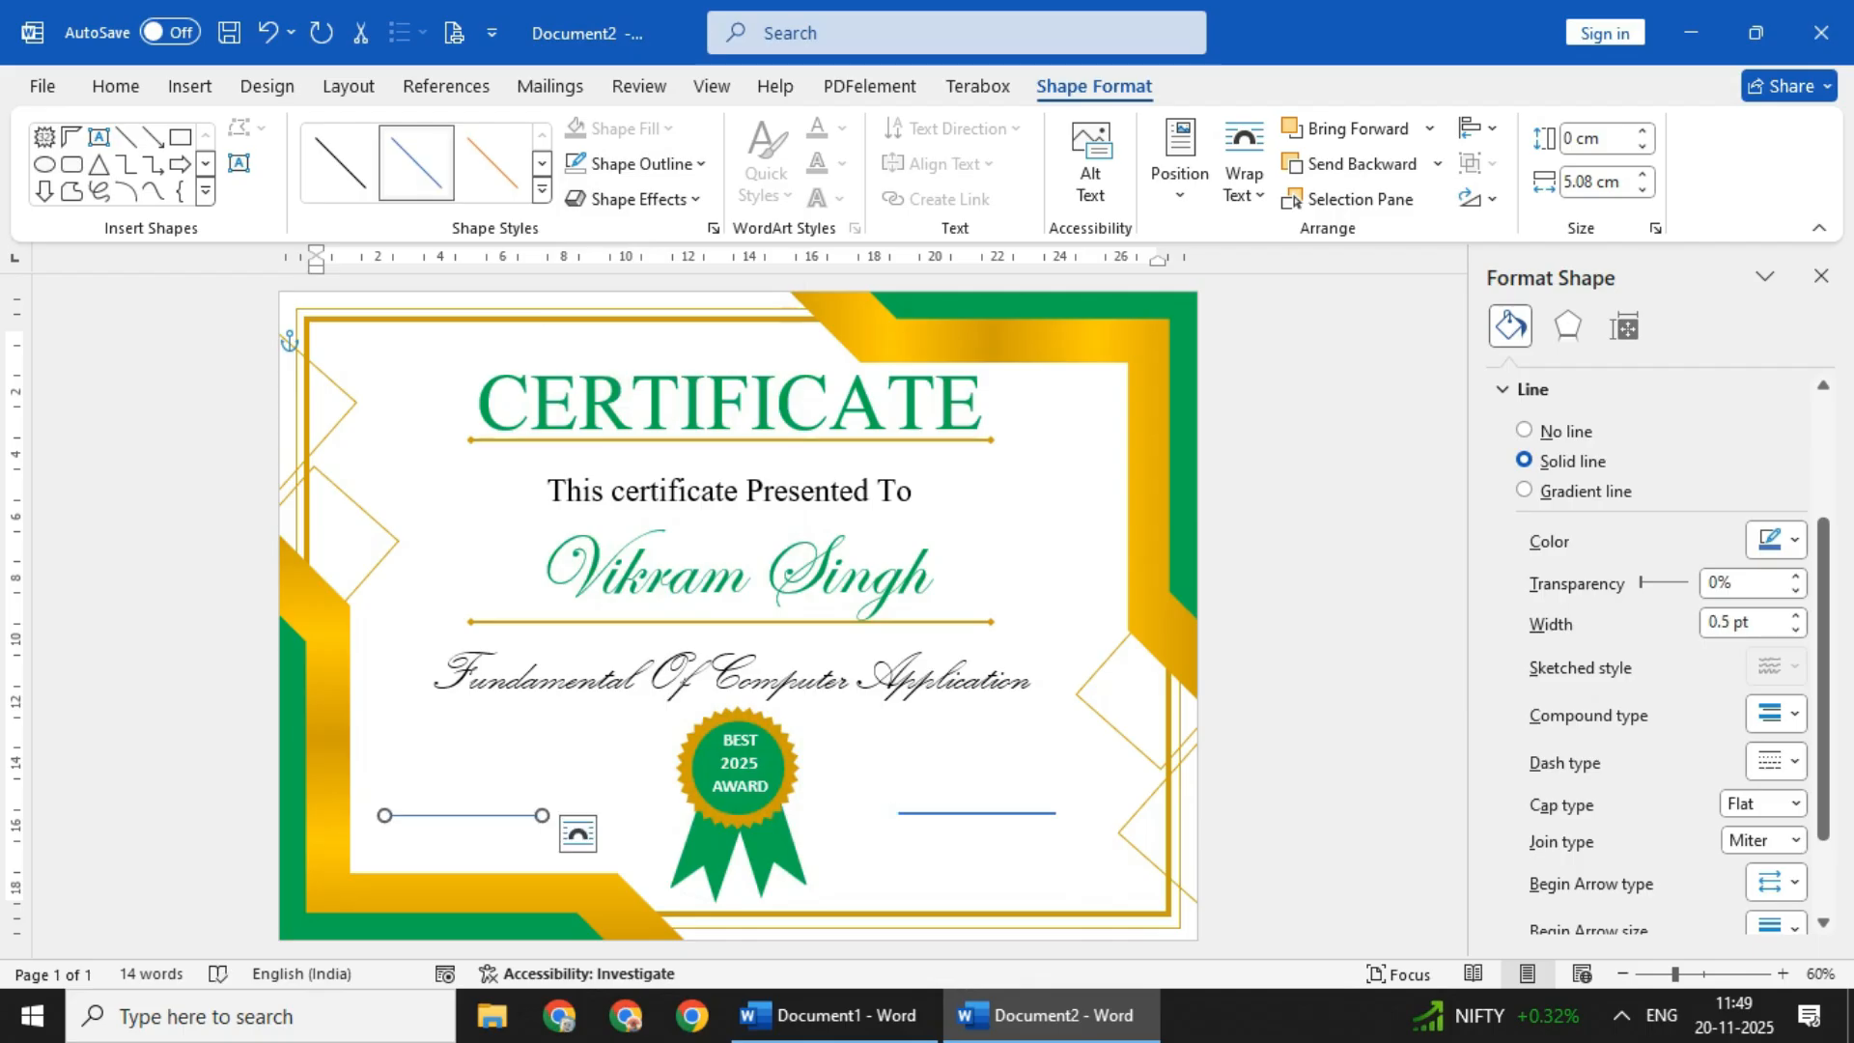
pyautogui.click(641, 163)
pyautogui.click(932, 838)
pyautogui.click(317, 337)
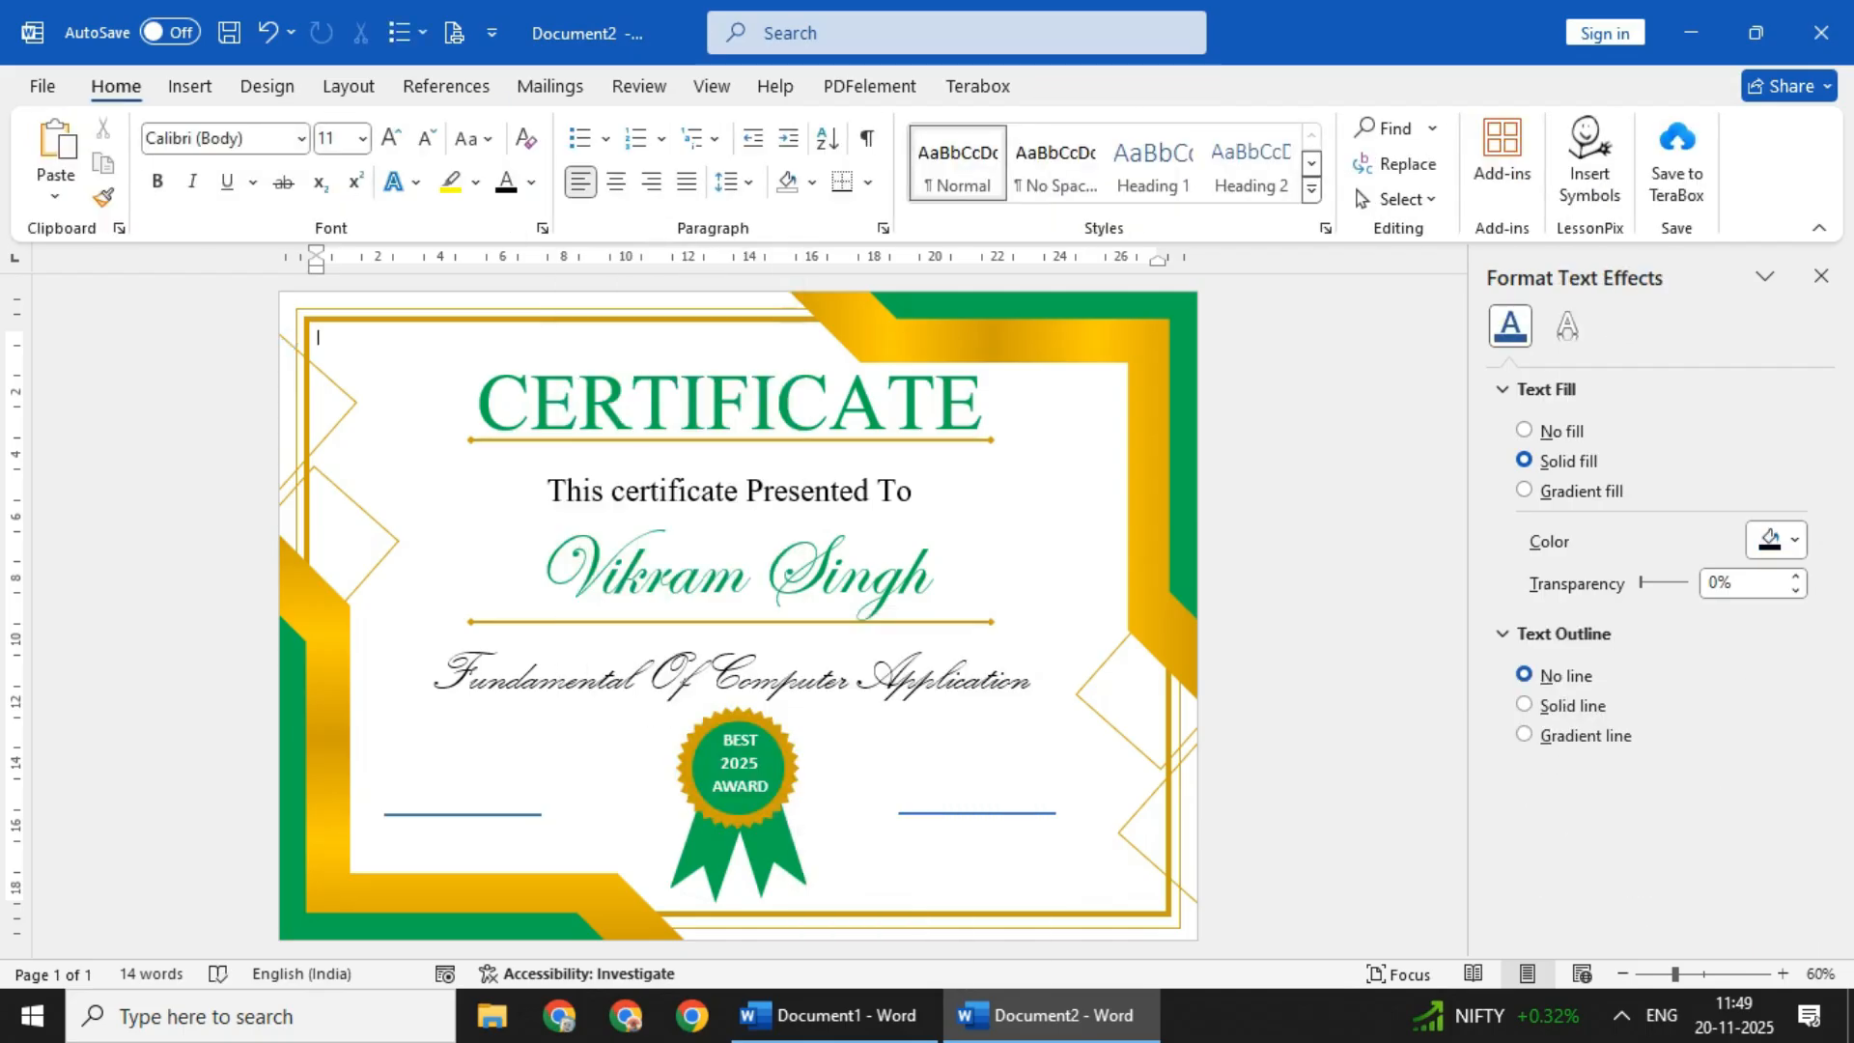
pyautogui.click(976, 814)
pyautogui.click(641, 163)
pyautogui.click(931, 838)
# - Change the outline colour of both short lines beside the badge to gold
pyautogui.click(642, 163)
pyautogui.click(576, 555)
pyautogui.click(1053, 579)
pyautogui.click(464, 815)
pyautogui.click(641, 163)
pyautogui.click(575, 557)
pyautogui.click(1130, 676)
# - Apply an arrow style with round dots at both ends to the two short gold lines
pyautogui.click(463, 815)
pyautogui.click(641, 163)
pyautogui.moveTo(632, 800)
pyautogui.click(884, 892)
pyautogui.click(975, 814)
pyautogui.click(641, 164)
pyautogui.click(884, 892)
pyautogui.press('Escape')
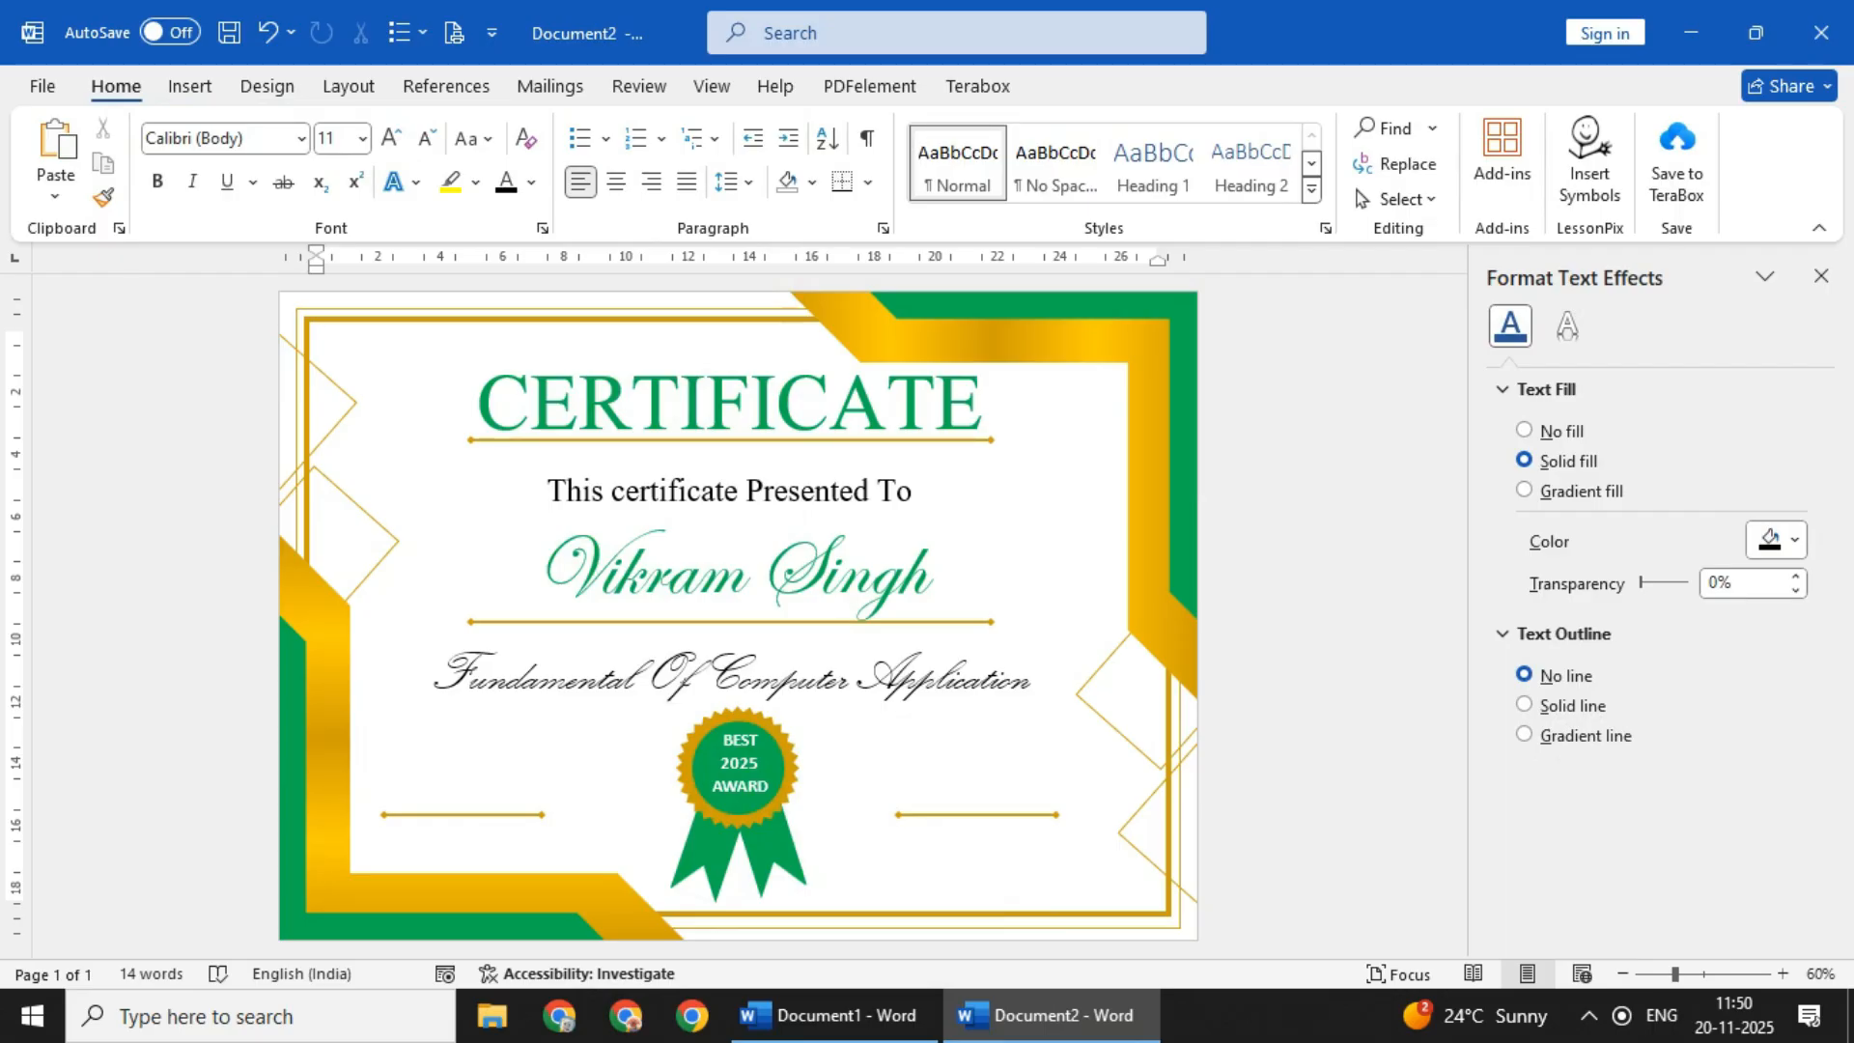
# - Add an outline-free text box about 5.08 x 1.36 cm beneath the left short line, reading "Date"
pyautogui.click(190, 86)
pyautogui.moveTo(384, 828); pyautogui.dragTo(542, 871)
pyautogui.click(699, 163)
pyautogui.click(650, 601)
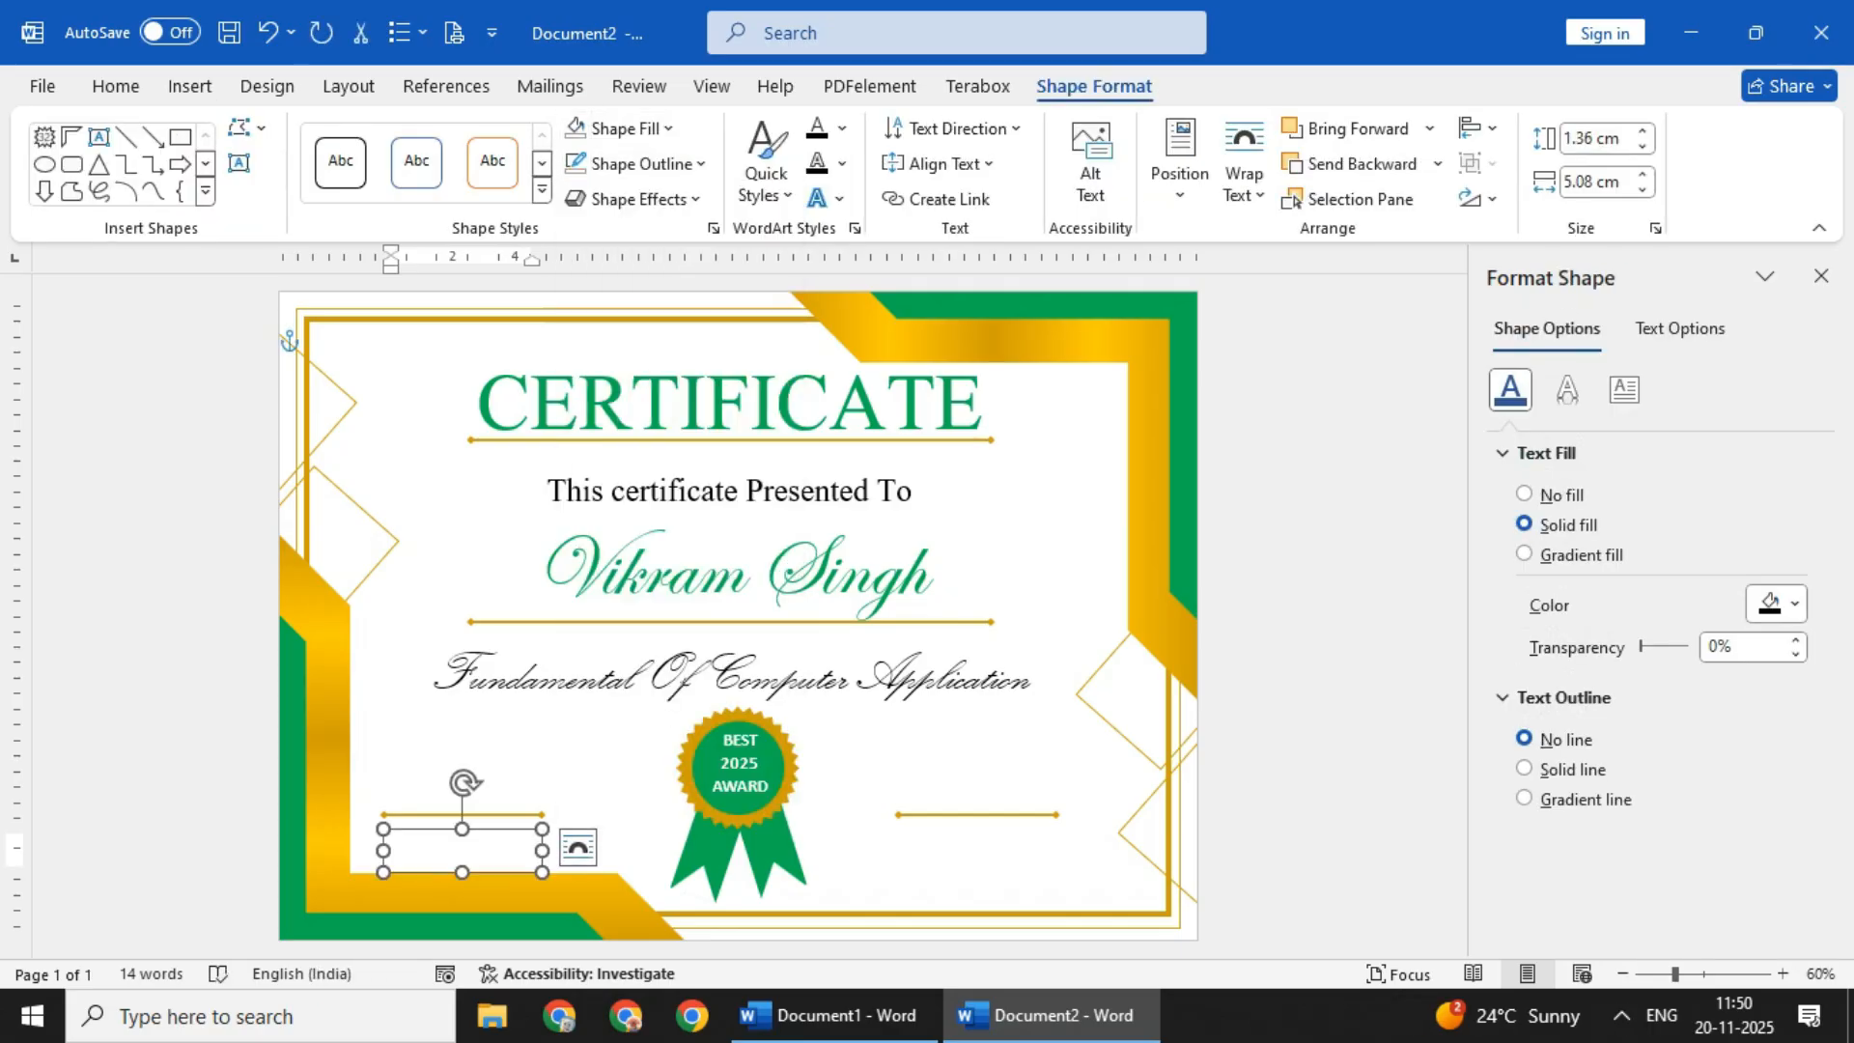
pyautogui.write('Date')
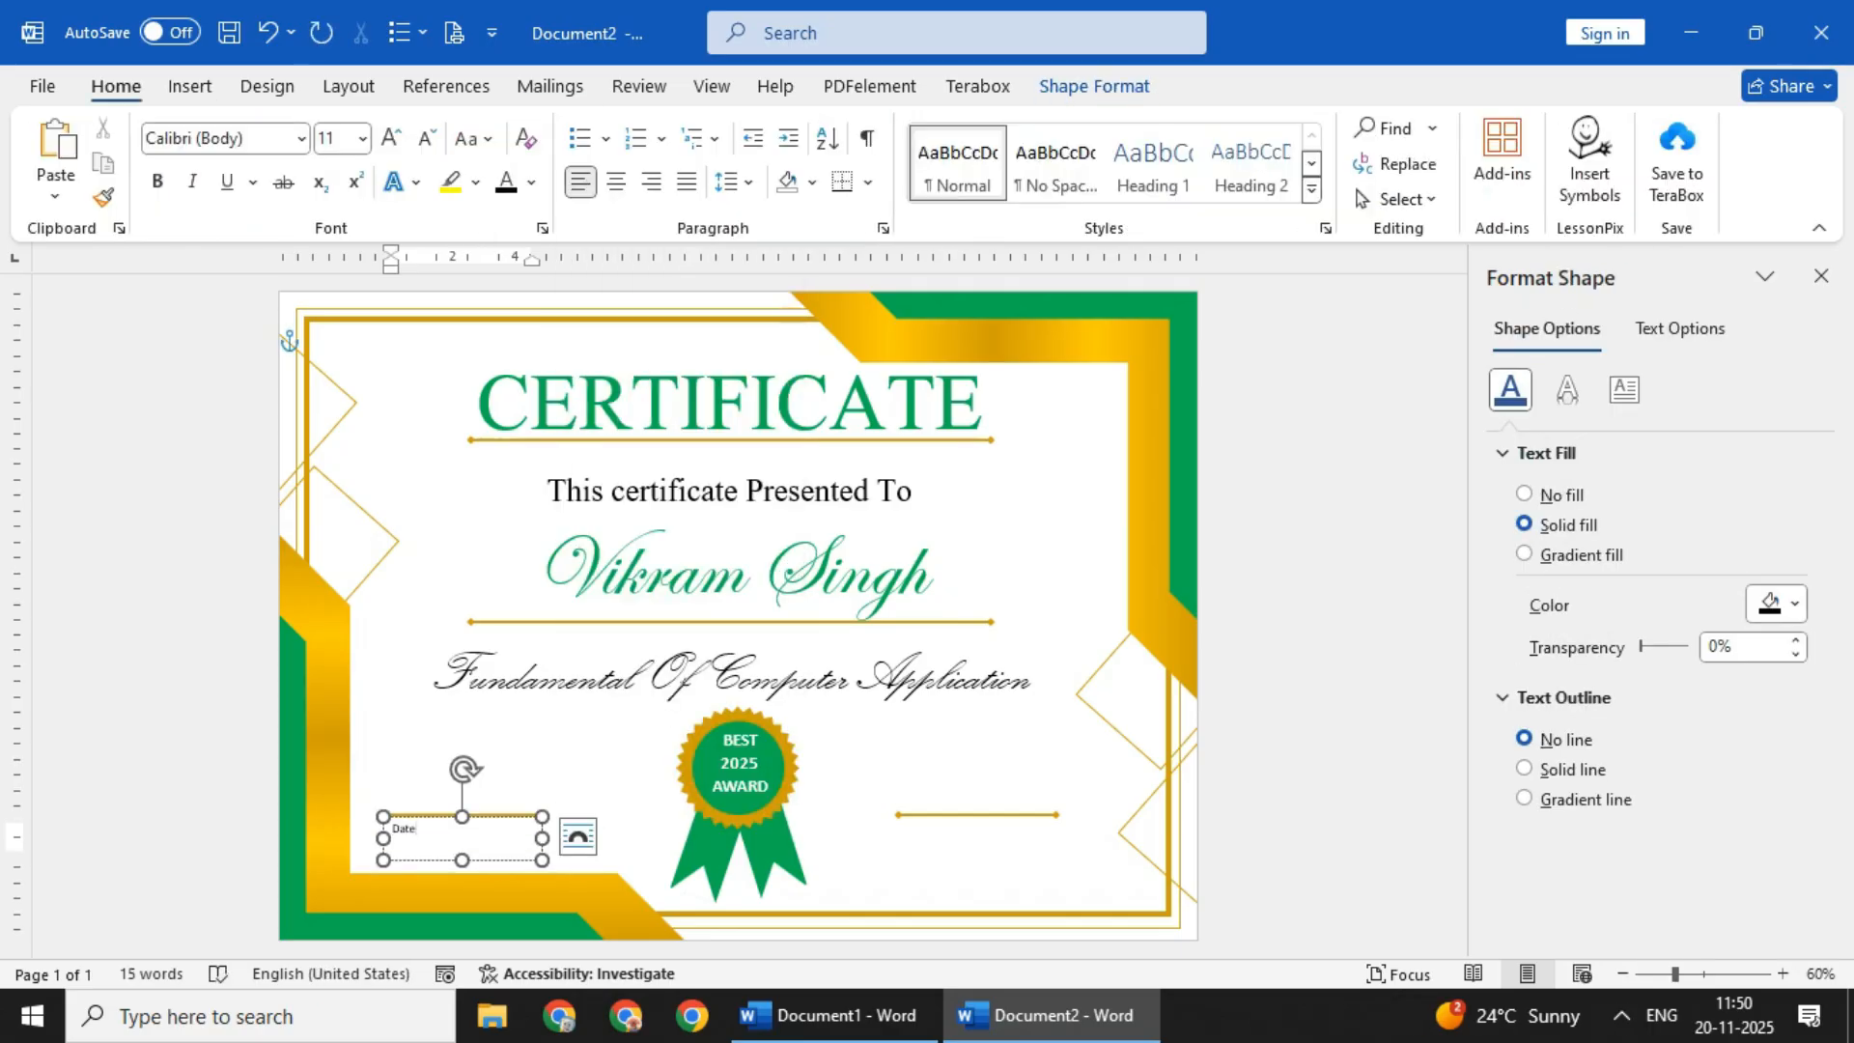
# - Centre the "Date" text in its box and format it in Aparajita at size 28
pyautogui.click(502, 860)
pyautogui.click(390, 138)
pyautogui.click(391, 138)
pyautogui.click(390, 138)
pyautogui.click(391, 138)
pyautogui.click(390, 138)
pyautogui.click(390, 138)
pyautogui.click(616, 181)
pyautogui.click(301, 138)
pyautogui.click(183, 480)
pyautogui.click(390, 138)
pyautogui.click(390, 138)
pyautogui.click(390, 138)
pyautogui.click(390, 138)
pyautogui.hotkey('ctrl', 'z')
# - Duplicate the "Date" text box, place the copy beneath the right short line and change its text to "Signature"
pyautogui.hotkey('ctrl', 'd')
pyautogui.moveTo(502, 874); pyautogui.dragTo(1004, 860)
pyautogui.doubleClick(977, 836)
pyautogui.write('Signature')
pyautogui.click(1294, 754)
# - Deselect the date and signature text boxes and close the formatting pane
pyautogui.click(1004, 859)
pyautogui.click(492, 860)
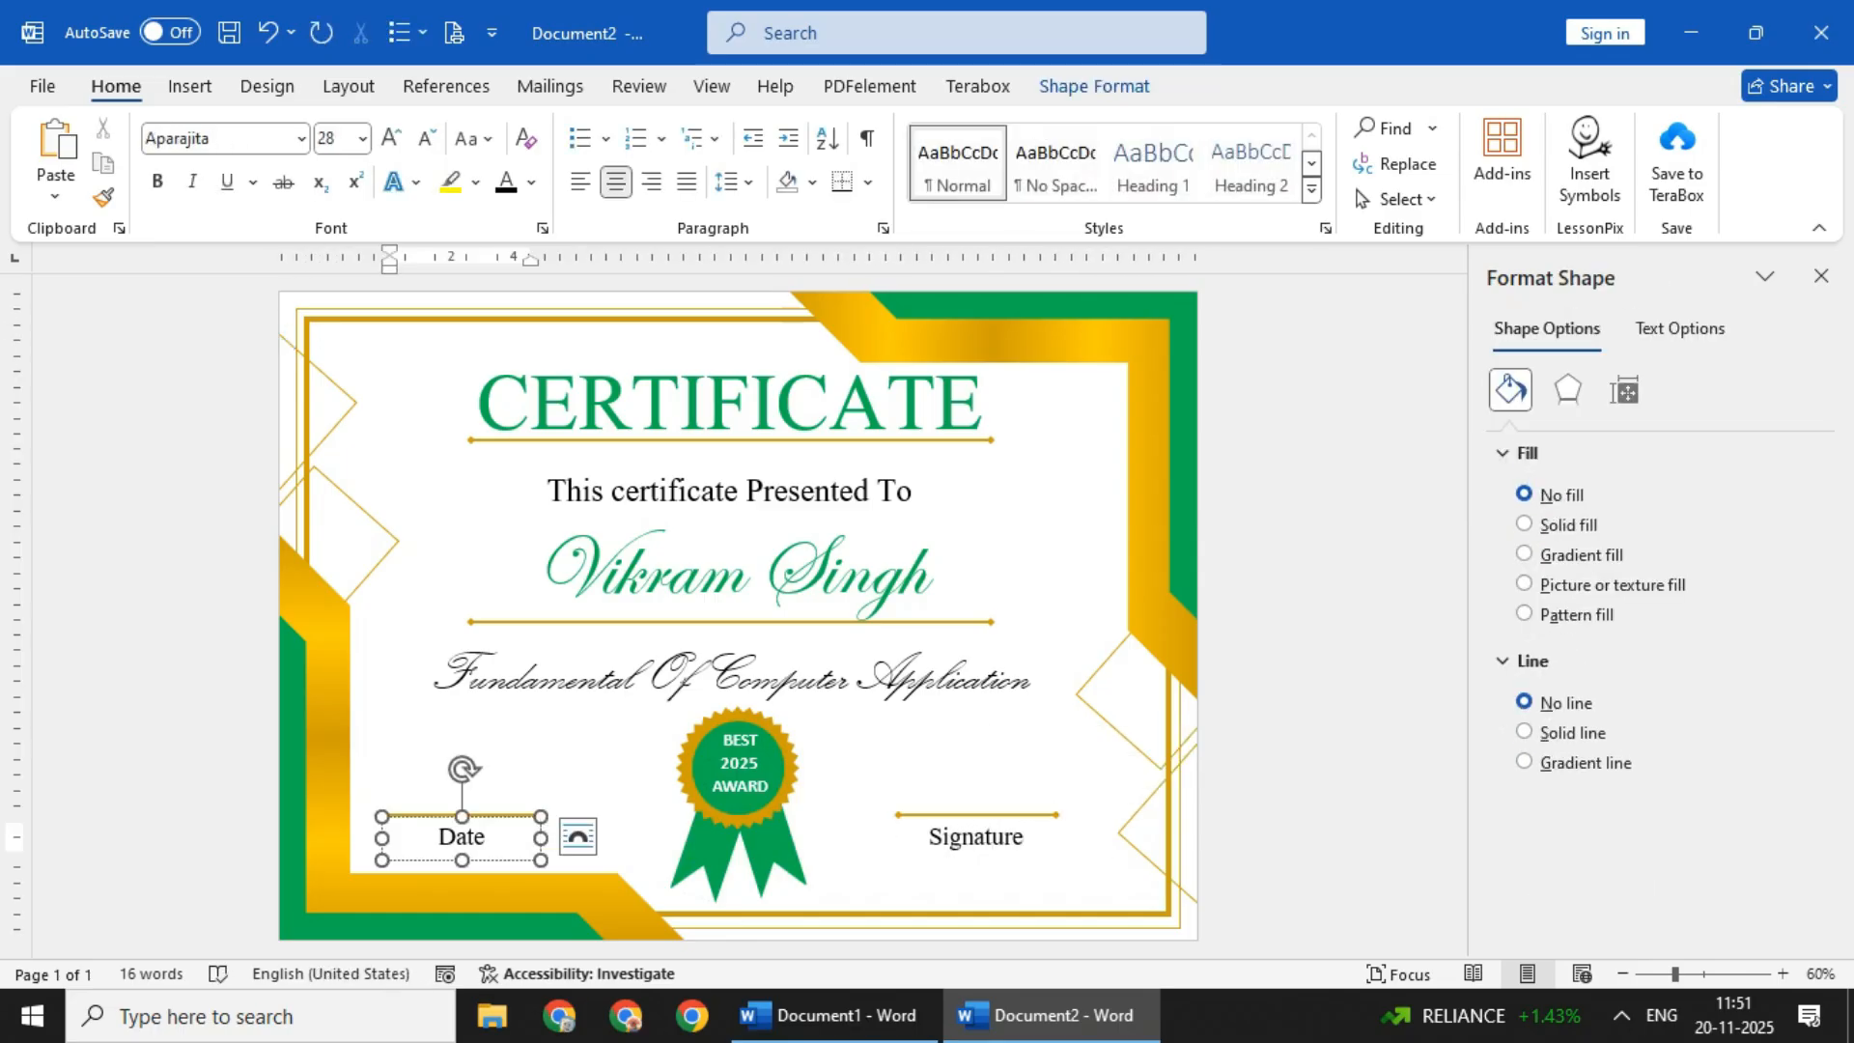
pyautogui.click(317, 337)
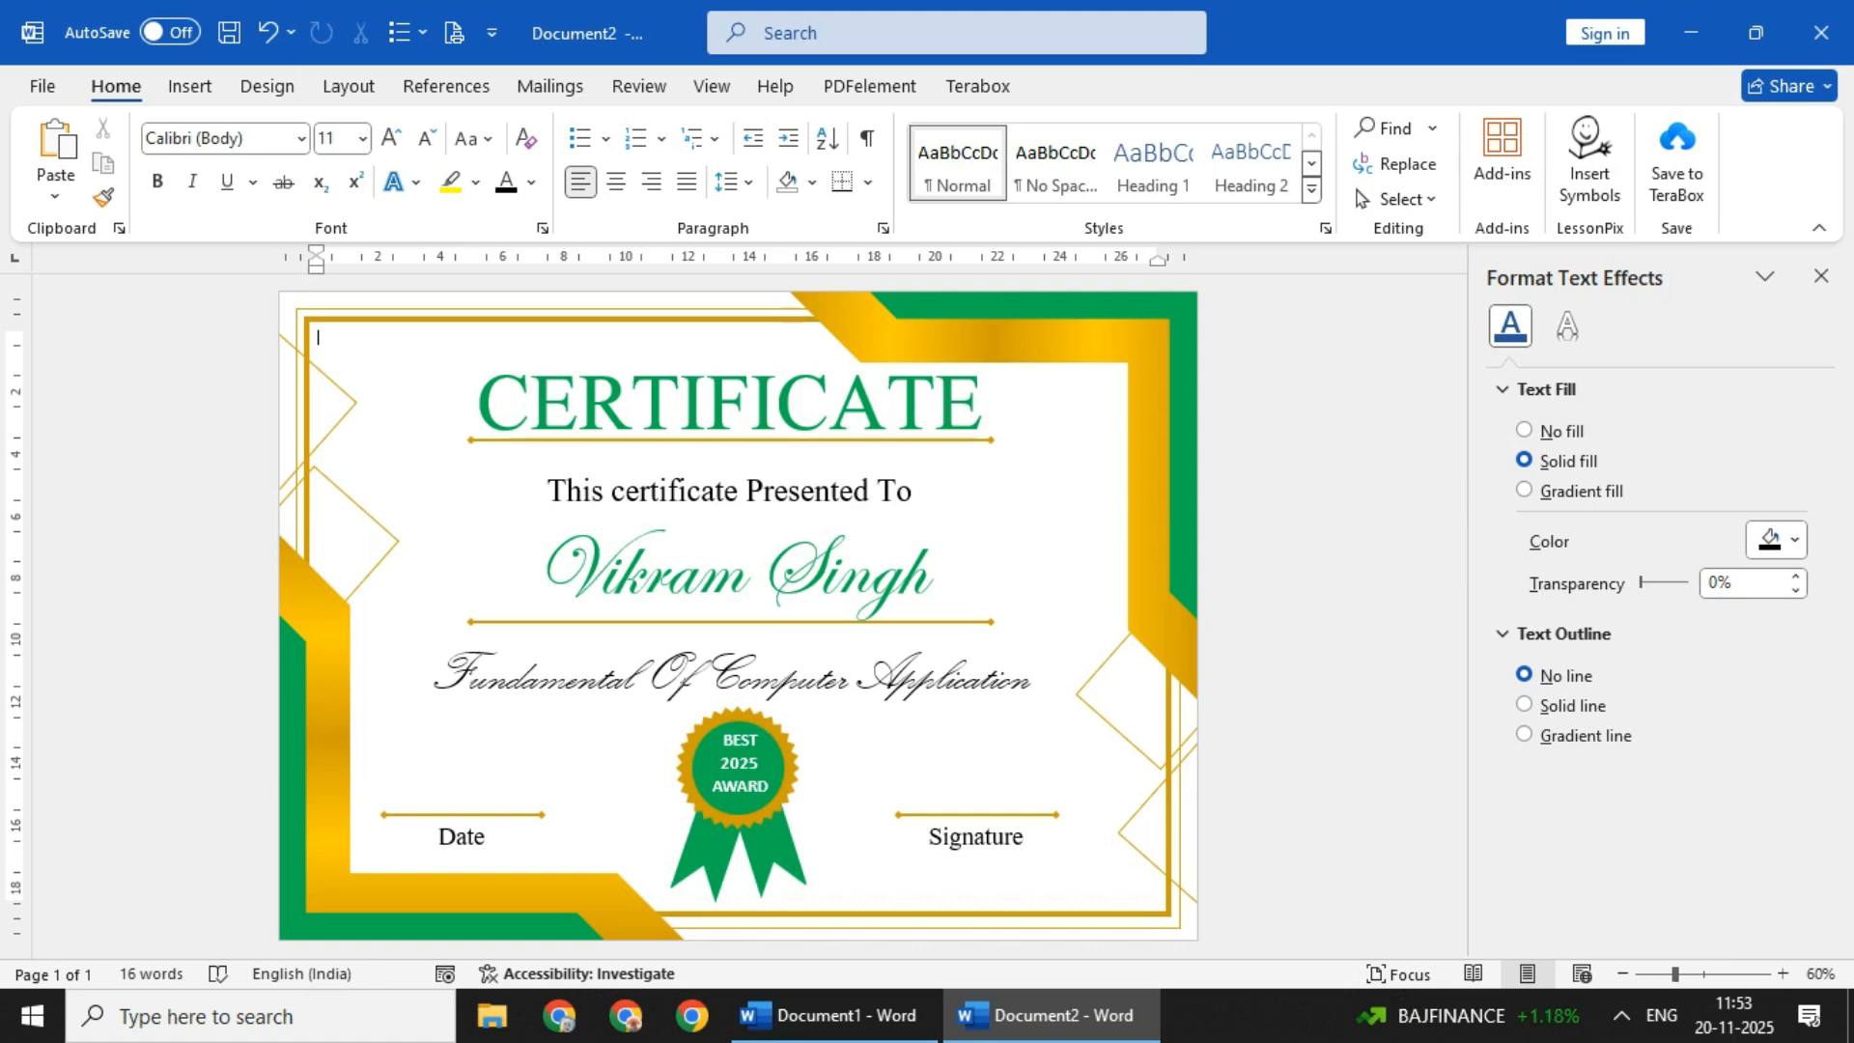
pyautogui.click(1821, 276)
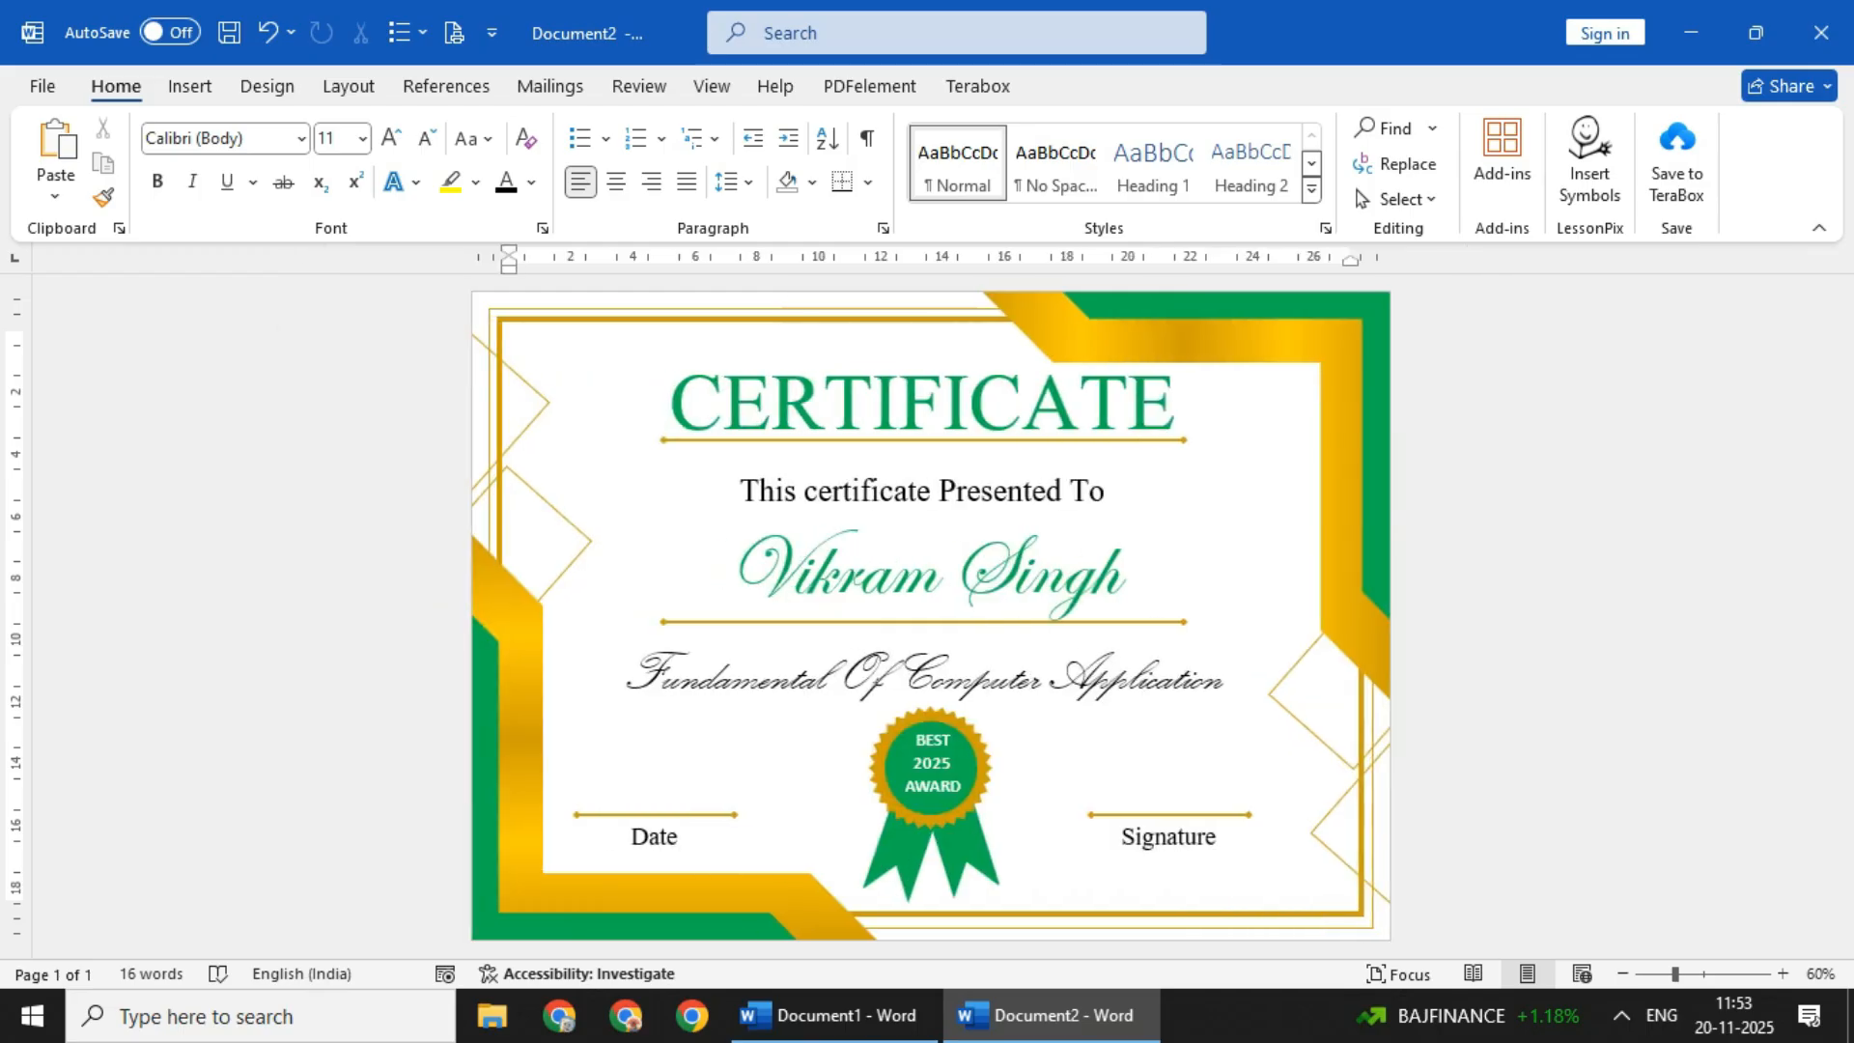